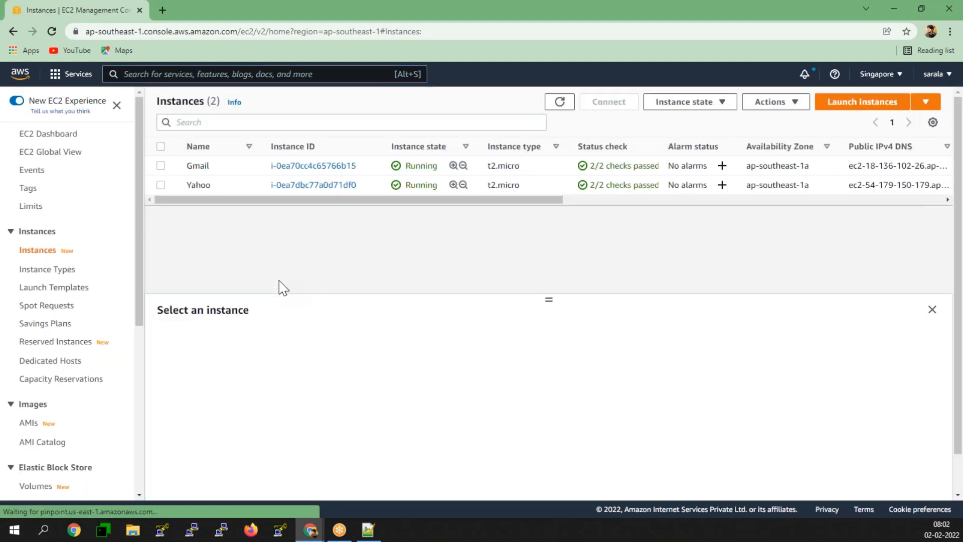
- Stop both the Gmail and Yahoo instances, then begin launching a new instance
click(160, 146)
click(705, 102)
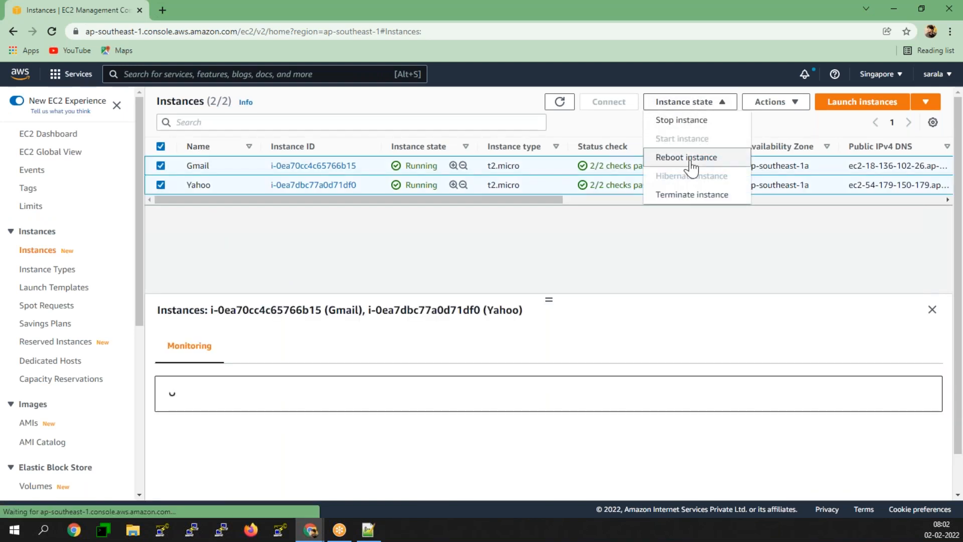
click(678, 121)
click(698, 360)
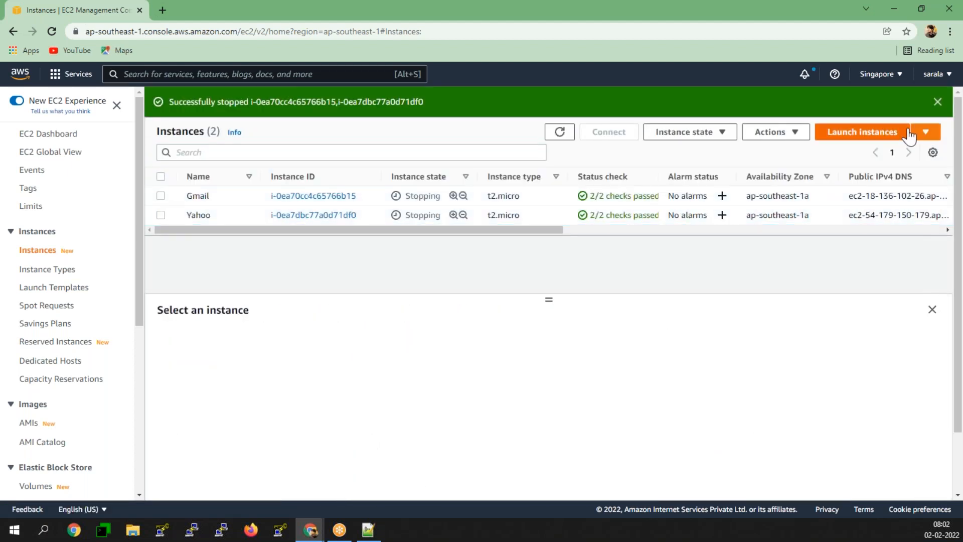
click(880, 136)
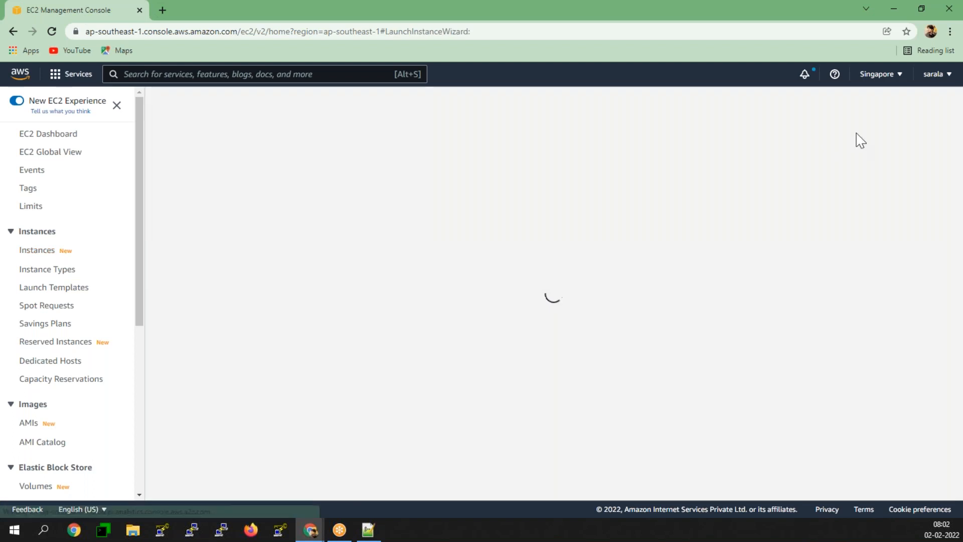
- In the Jan.txt notes, copy the bash script block on lines 60–65
click(370, 538)
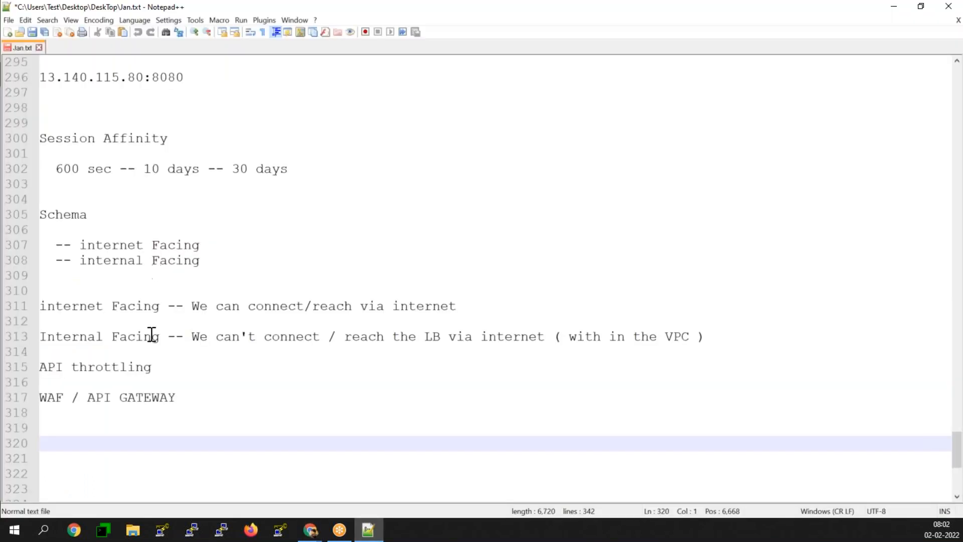
scroll(250, 293, up, 1)
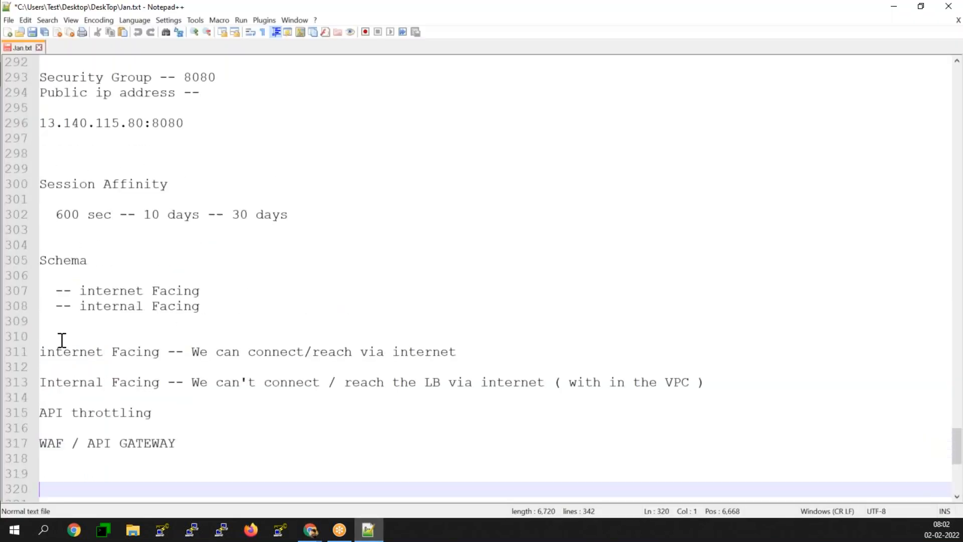
scroll(78, 359, up, 17)
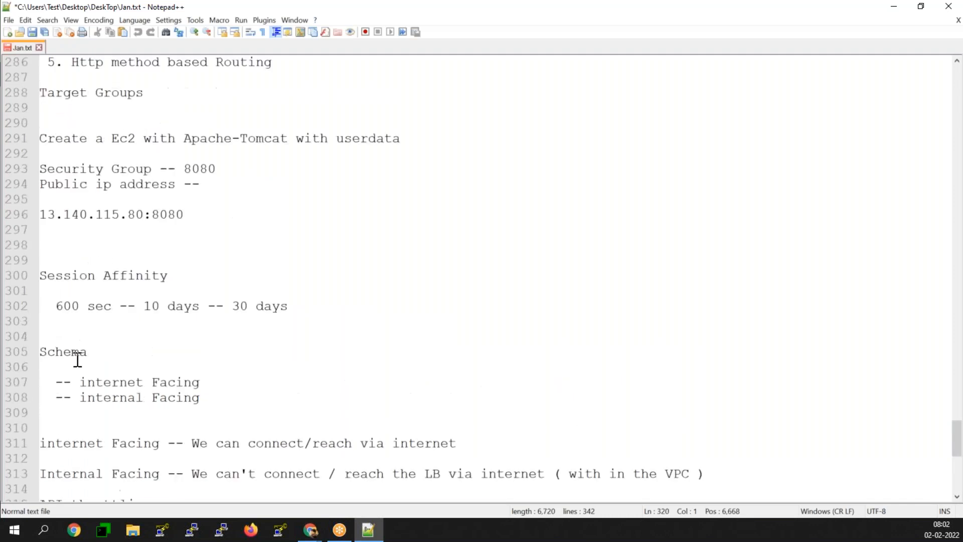
scroll(79, 358, up, 11)
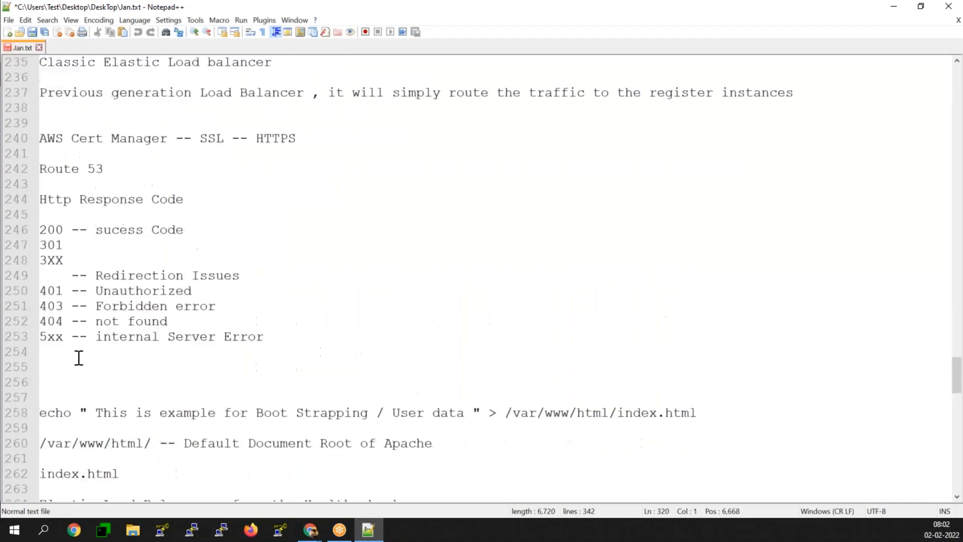
scroll(79, 358, up, 16)
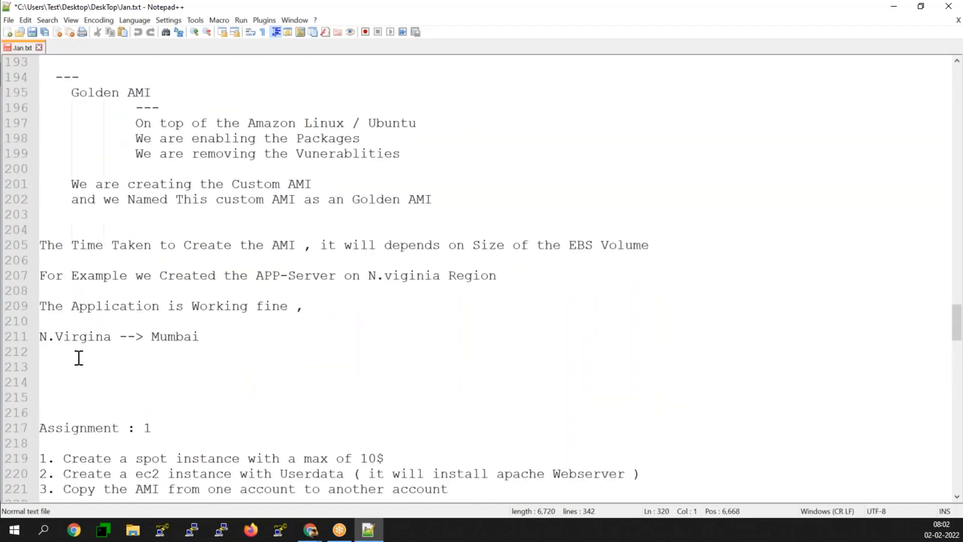
scroll(78, 357, up, 10)
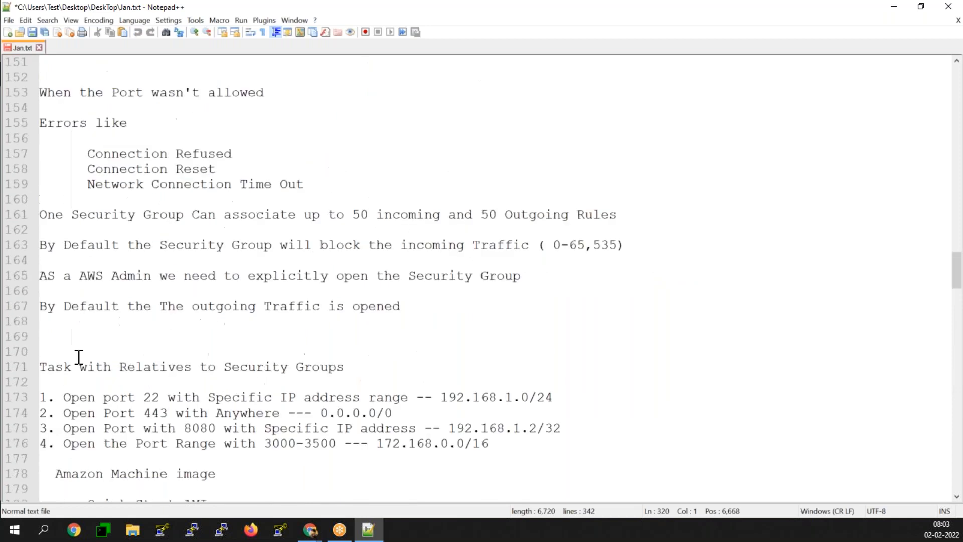
scroll(79, 357, up, 11)
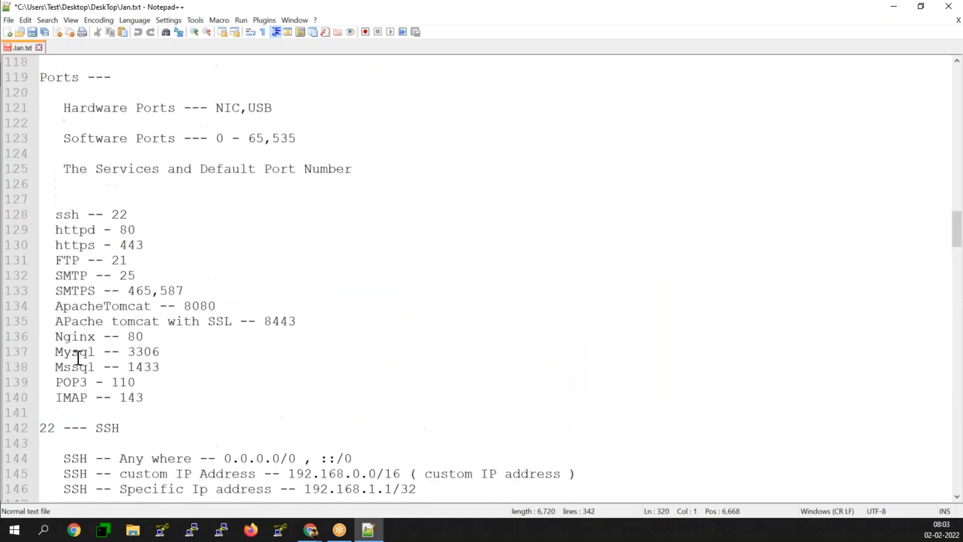
scroll(173, 347, up, 13)
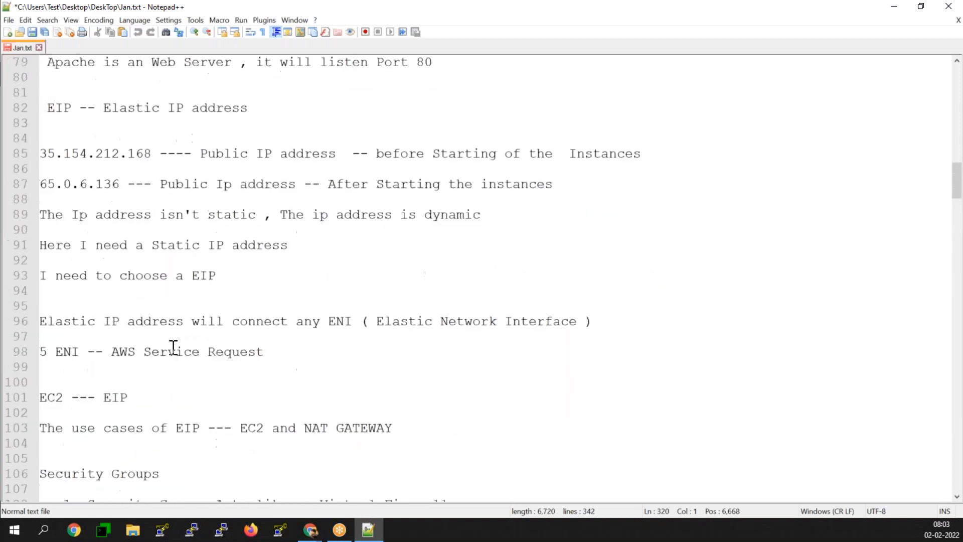
drag(227, 169, 43, 89)
right_click(57, 94)
click(75, 114)
- Place the cursor on the empty line 320 near the end of the notes
scroll(333, 321, down, 7)
scroll(334, 326, down, 20)
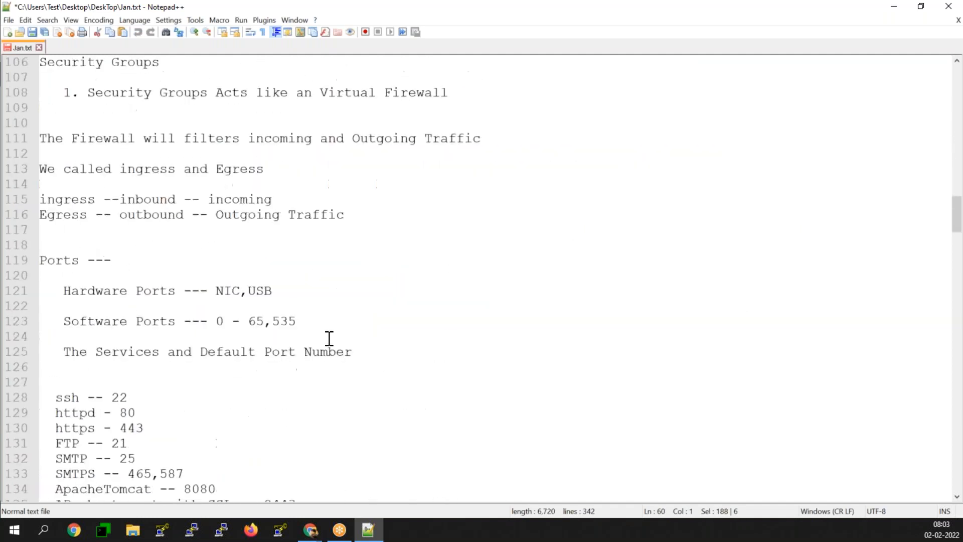
scroll(329, 334, down, 20)
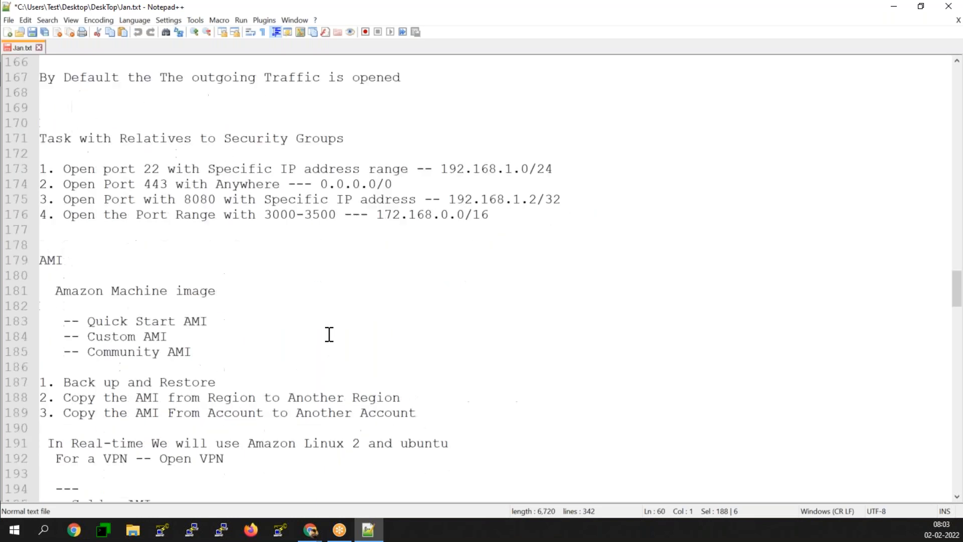
scroll(329, 334, down, 20)
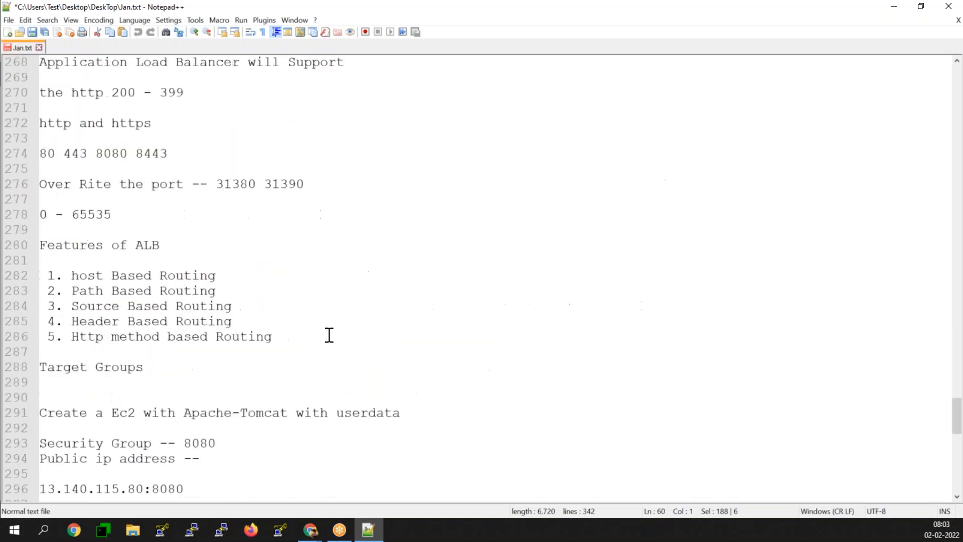
click(57, 176)
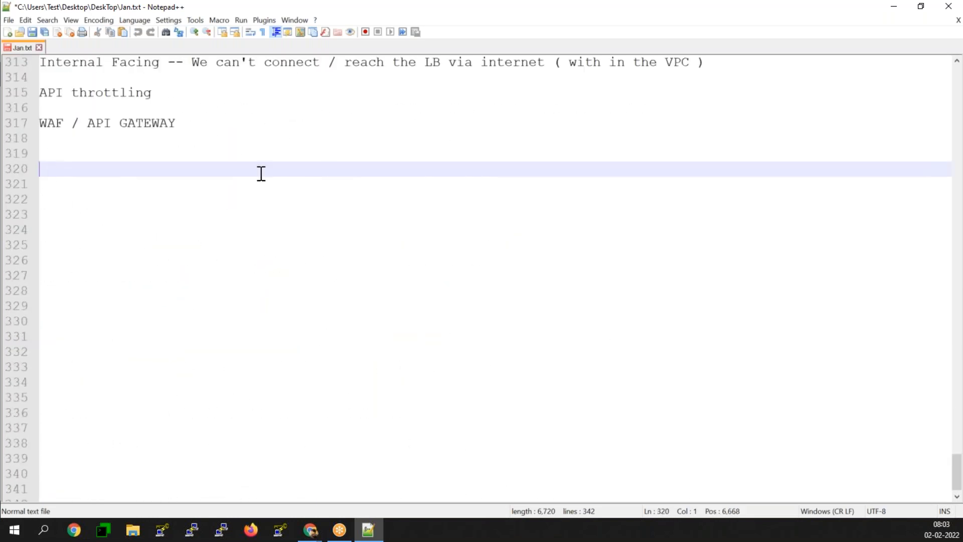
- Paste the script and add a 'mkdir -p /var/www/html/google' line after chkconfig httpd on
key(ctrl+v)
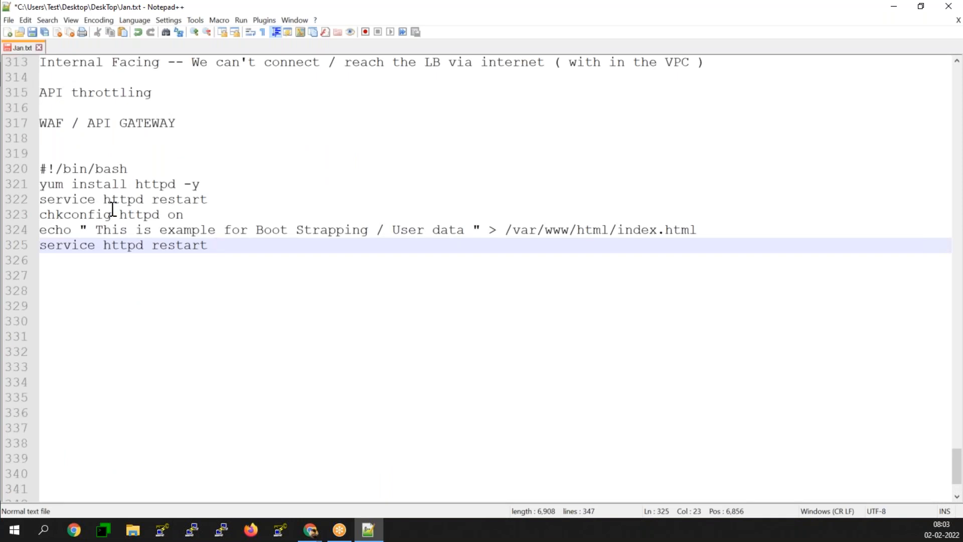
click(211, 215)
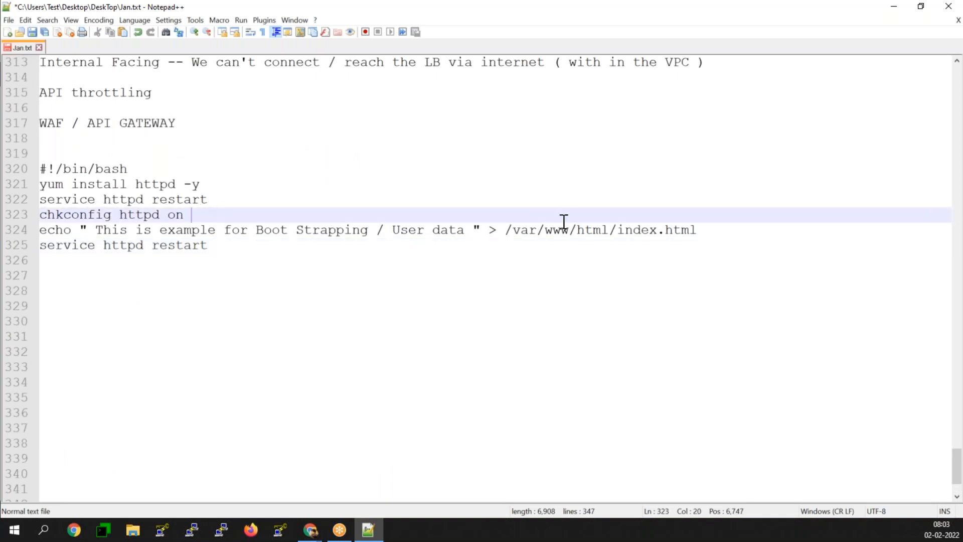
key(Return)
text(mk)
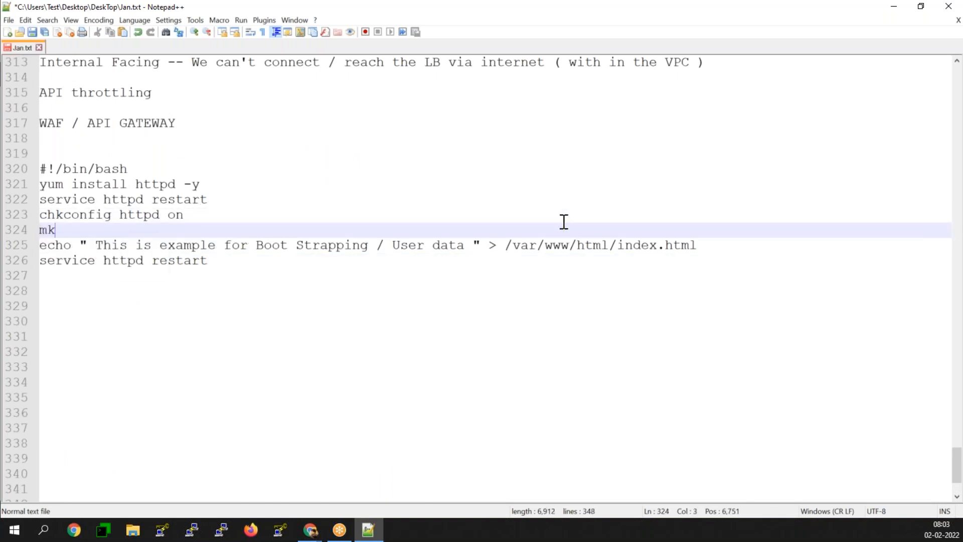
text(dir -p /var/)
key(Return)
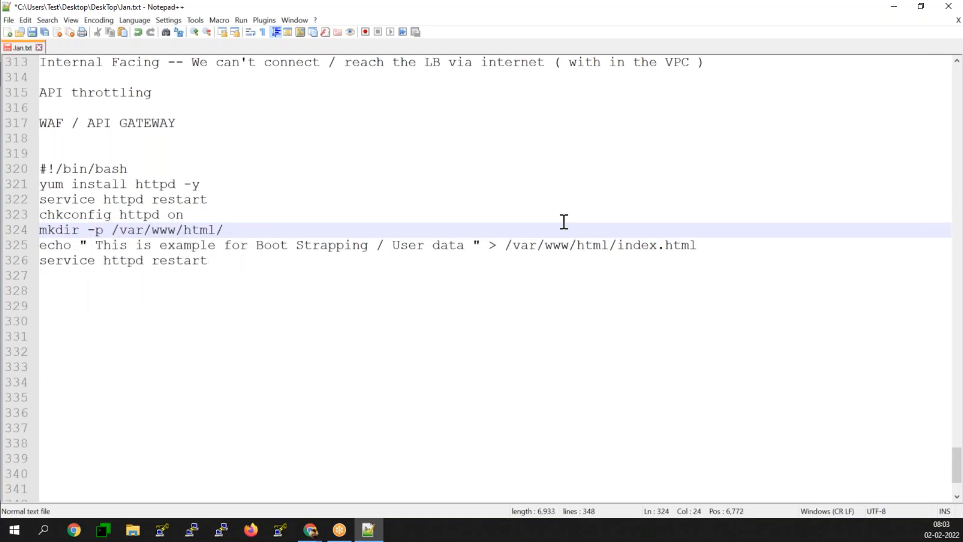
text(google)
- Change the echo line to write 'Google Application' into google/index.html
key(Down)
key(Right)
key(Right)
key(Right)
key(Right)
key(Right)
key(Right)
key(Right)
key(Right)
key(Right)
key(Right)
key(Right)
key(Right)
key(Right)
key(Right)
key(Right)
key(Right)
key(Right)
key(Right)
key(Right)
key(Right)
key(Right)
key(Right)
key(Right)
text(google)
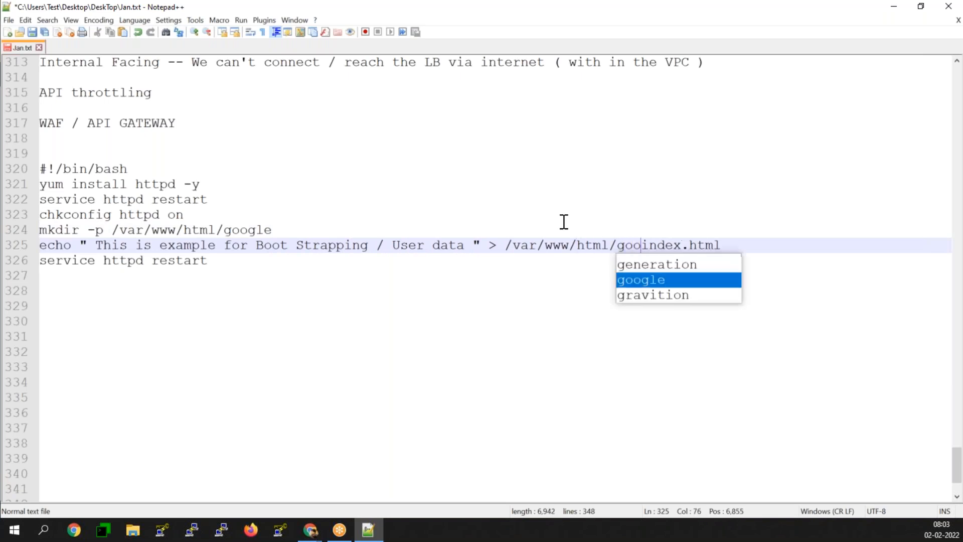
text(/)
key(Left)
key(Left)
key(Left)
key(Left)
key(Left)
key(Left)
key(Left)
key(Left)
key(Left)
key(Left)
key(Left)
key(Left)
key(Left)
key(Left)
key(Left)
key(Left)
key(Left)
key(Left)
key(Left)
key(Left)
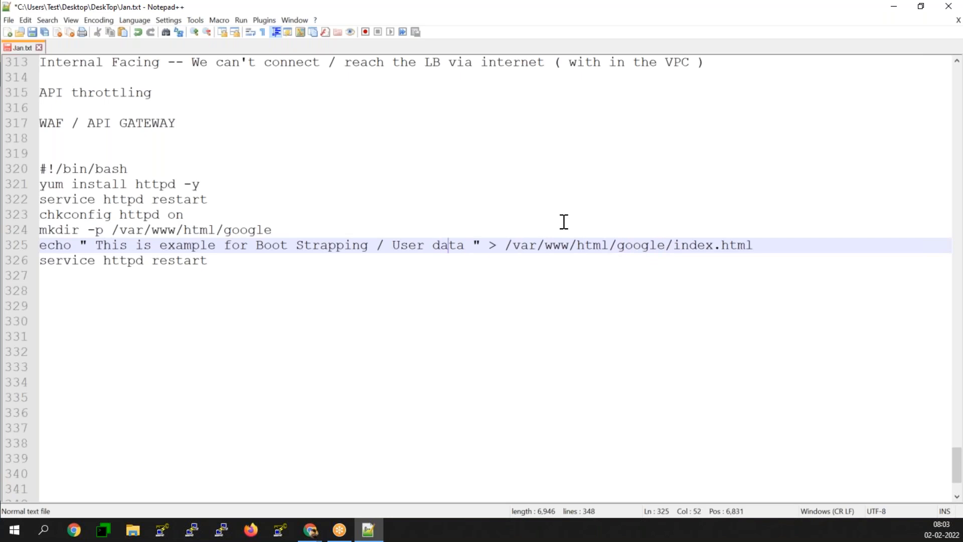
key(BackSpace)
key(BackSpace)
key(BackSpace)
key(BackSpace)
key(BackSpace)
key(BackSpace)
key(BackSpace)
key(BackSpace)
key(BackSpace)
key(BackSpace)
key(BackSpace)
key(BackSpace)
key(BackSpace)
key(BackSpace)
key(BackSpace)
key(BackSpace)
key(BackSpace)
key(BackSpace)
key(BackSpace)
key(BackSpace)
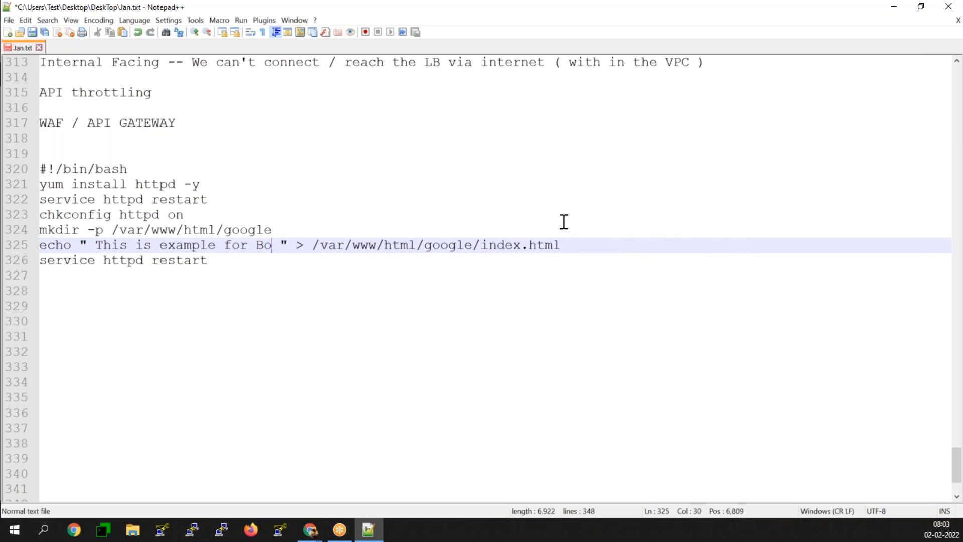
text(Google )
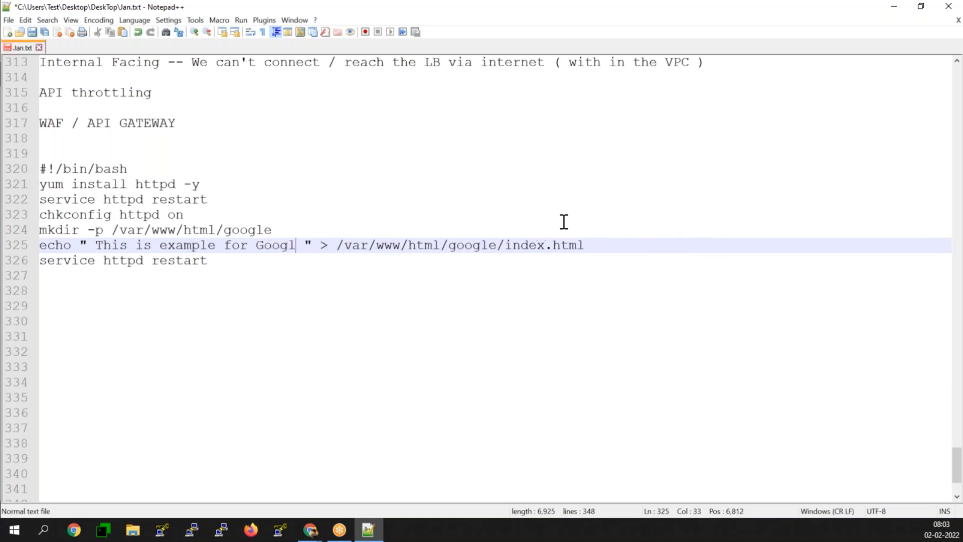
text(Domain)
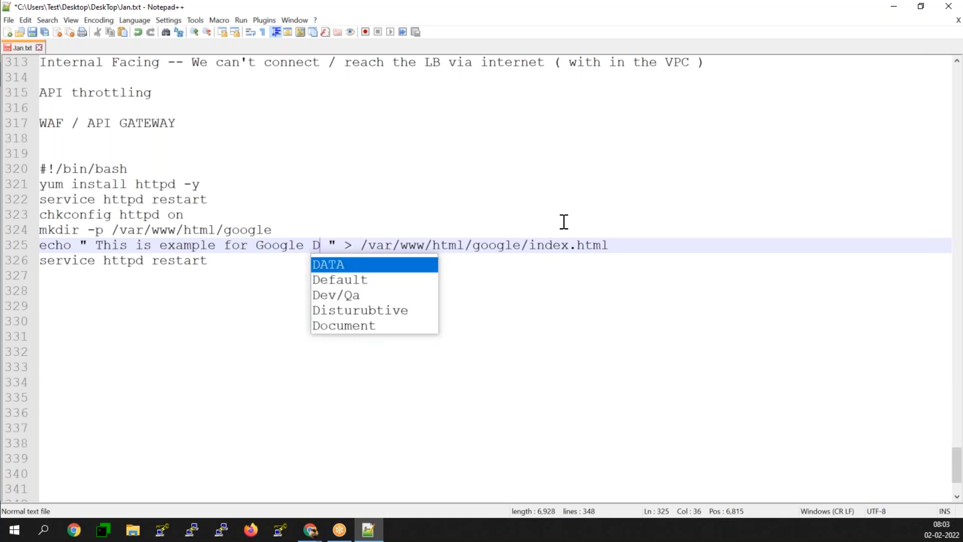
key(BackSpace)
key(BackSpace)
key(BackSpace)
key(BackSpace)
key(BackSpace)
key(BackSpace)
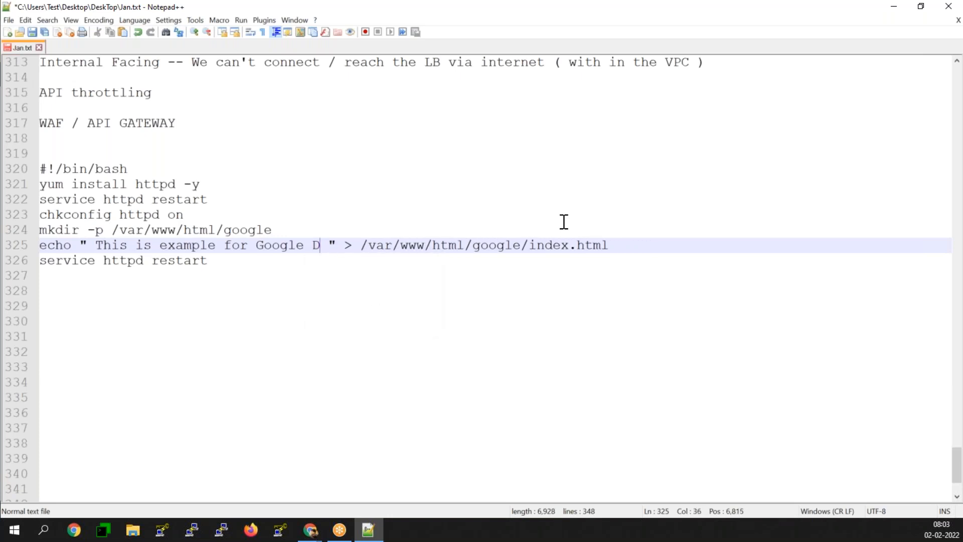
text(Application)
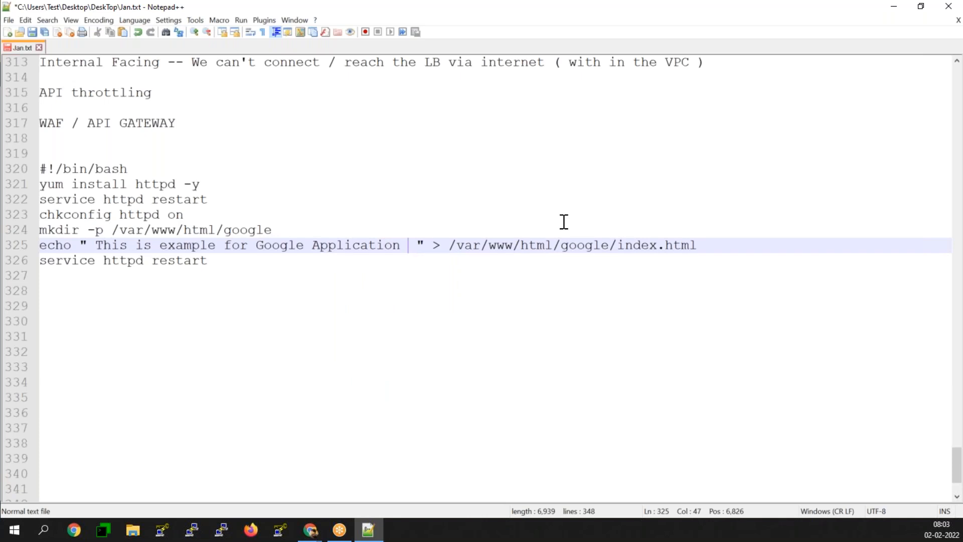
key(BackSpace)
key(Down)
key(Down)
key(Down)
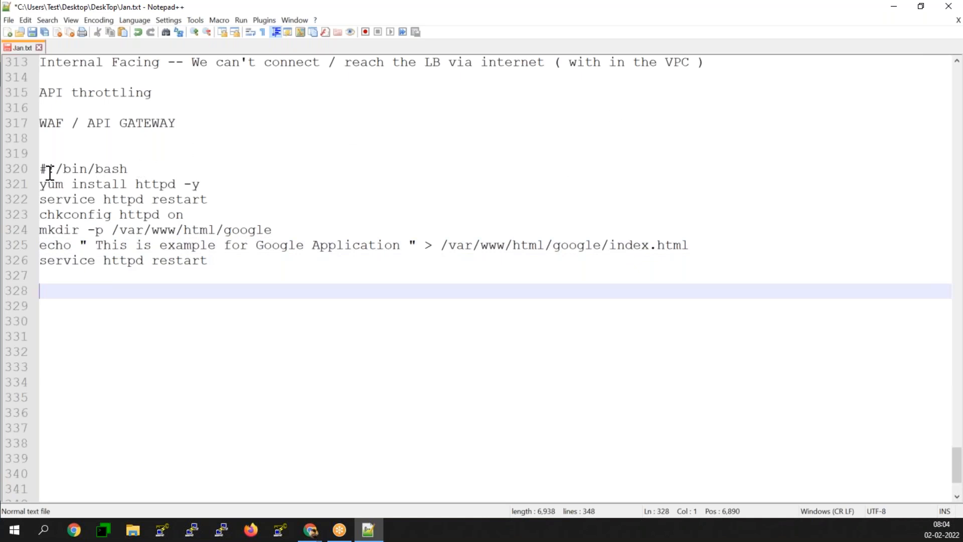
- Paste a second copy of the bash script below the first one
drag(39, 168, 209, 260)
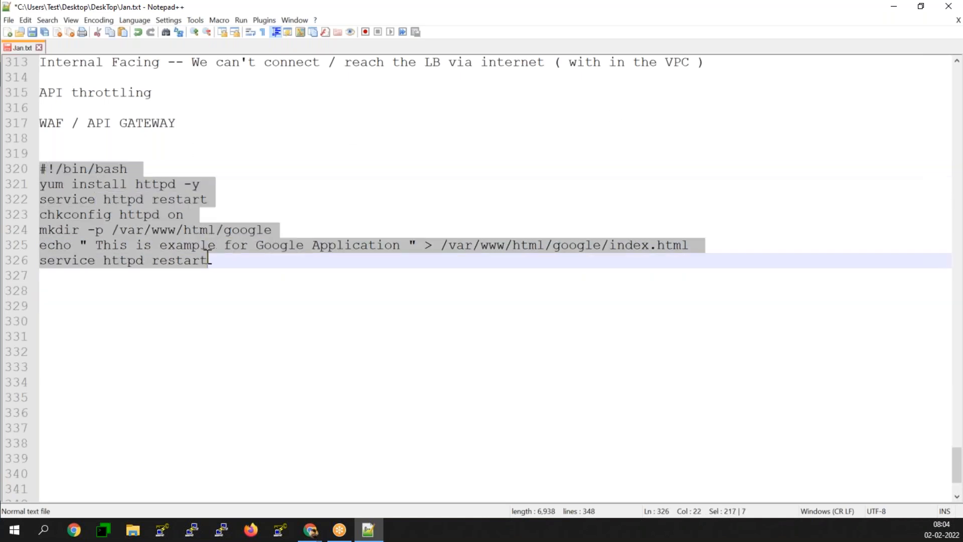
click(211, 275)
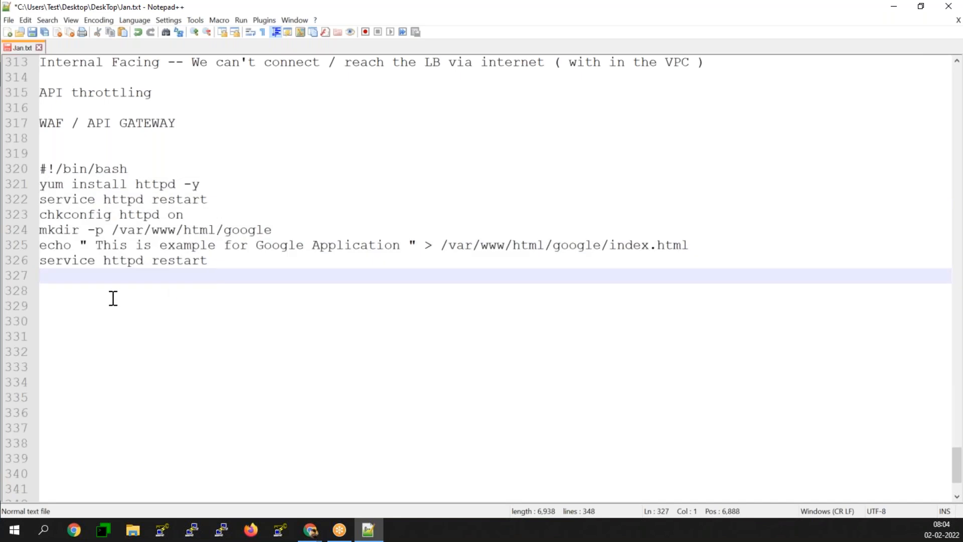
key(Return)
key(Return)
key(ctrl+v)
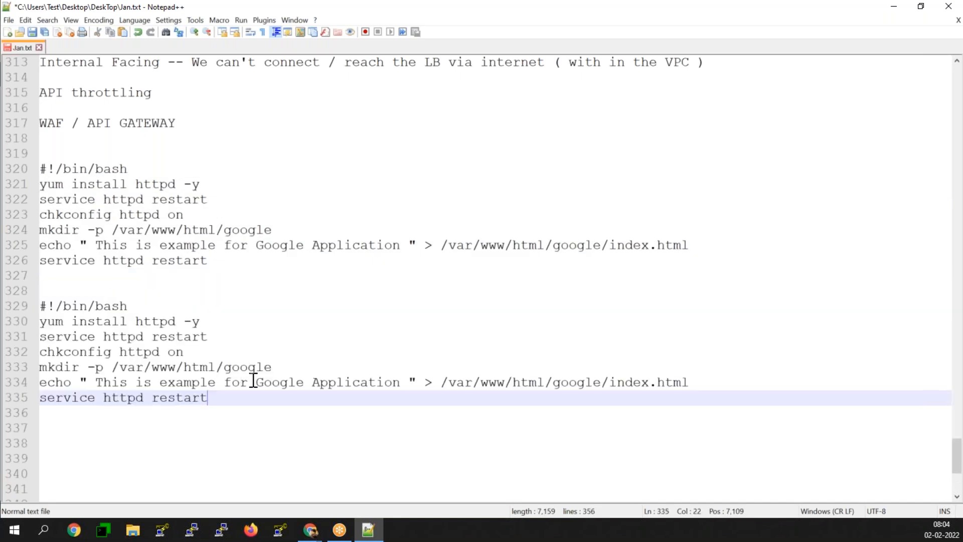
- Replace google with yahoo in the second script's mkdir path, echo text and index.html path
click(281, 367)
key(BackSpace)
key(BackSpace)
key(BackSpace)
key(BackSpace)
key(BackSpace)
key(BackSpace)
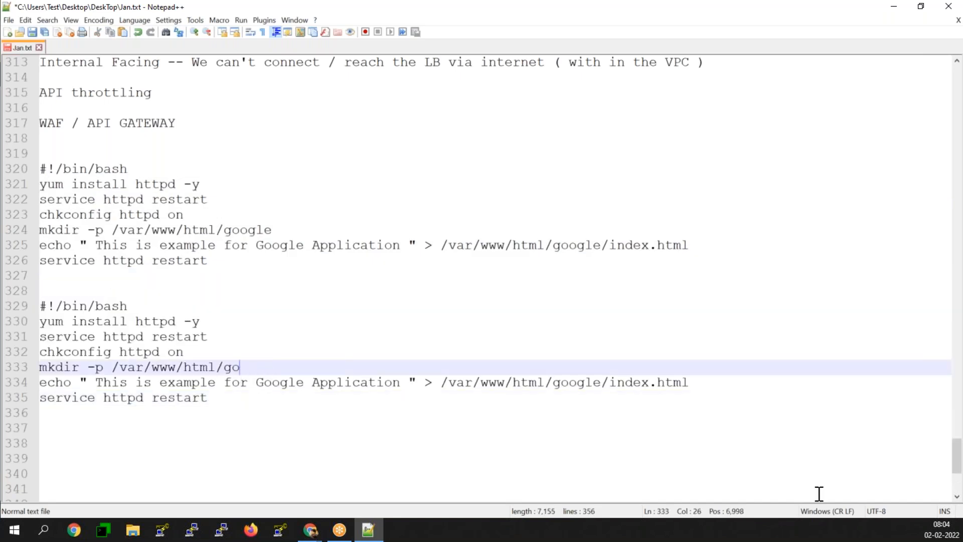
text(yahoo)
key(Down)
key(Right)
key(Right)
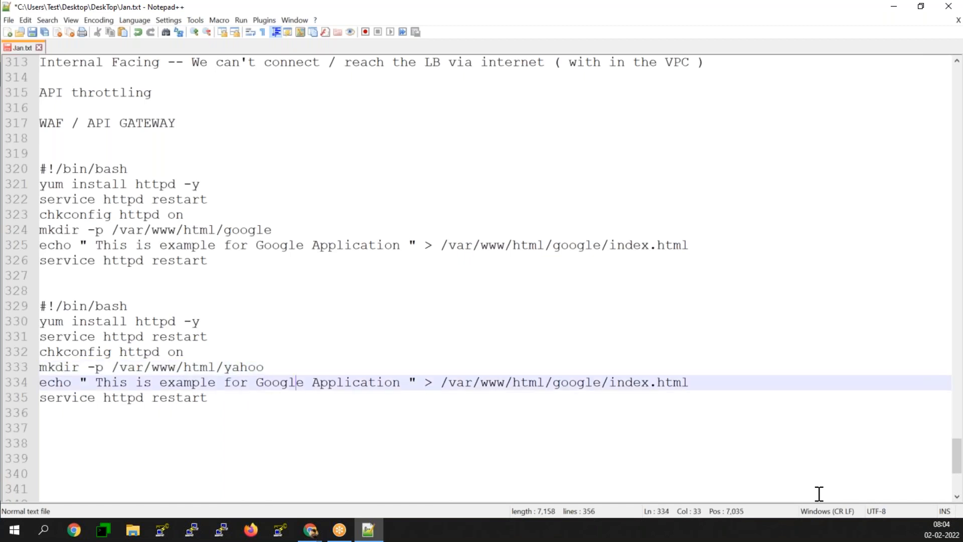
key(BackSpace)
key(BackSpace)
key(BackSpace)
key(BackSpace)
key(BackSpace)
key(BackSpace)
text(Yahoo)
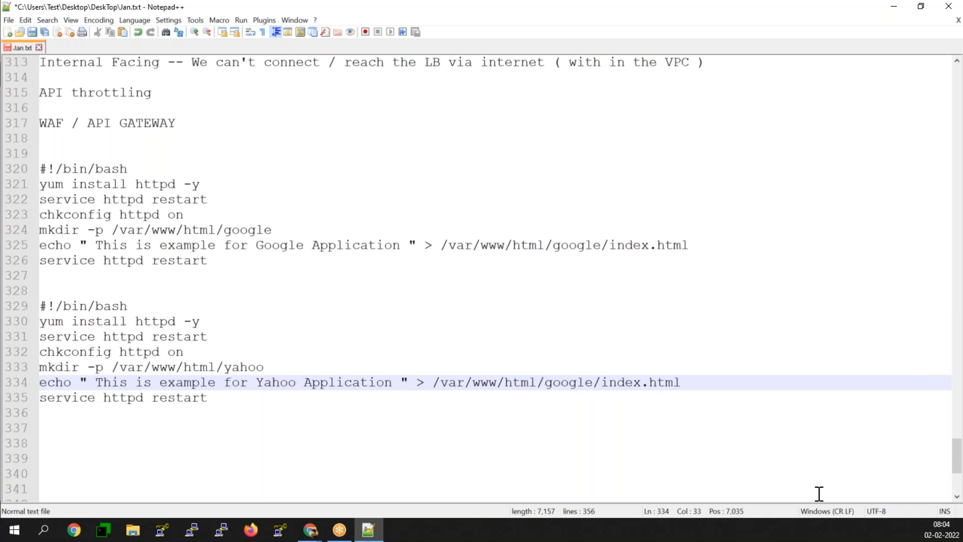
key(Right)
key(Right)
key(Right)
key(Right)
key(Right)
key(Right)
key(Right)
key(Right)
key(Right)
key(Right)
key(Right)
key(Right)
key(Right)
key(Right)
key(Right)
key(Right)
key(Right)
key(Right)
key(Right)
key(Right)
key(BackSpace)
key(BackSpace)
key(BackSpace)
key(BackSpace)
key(BackSpace)
key(BackSpace)
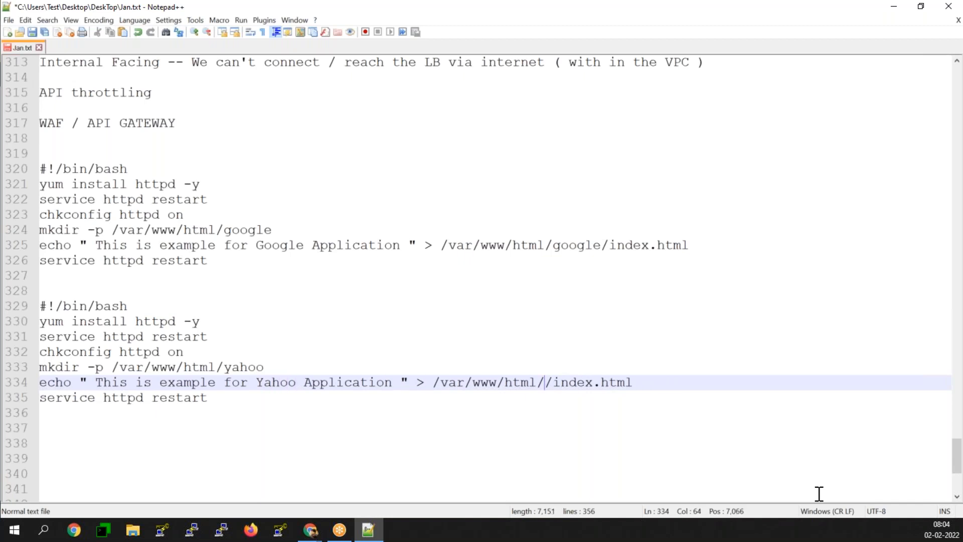
text(yahoo)
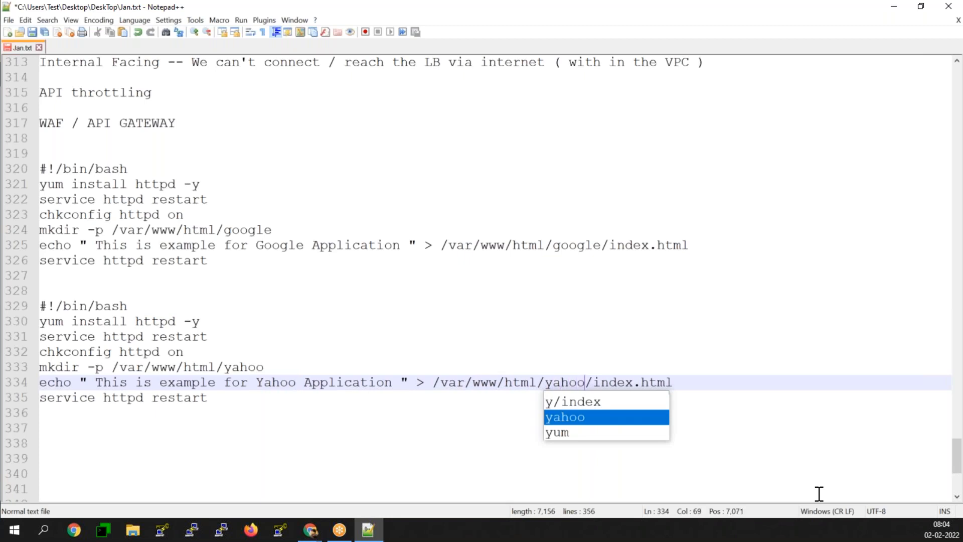
key(Escape)
key(Down)
key(Down)
key(Down)
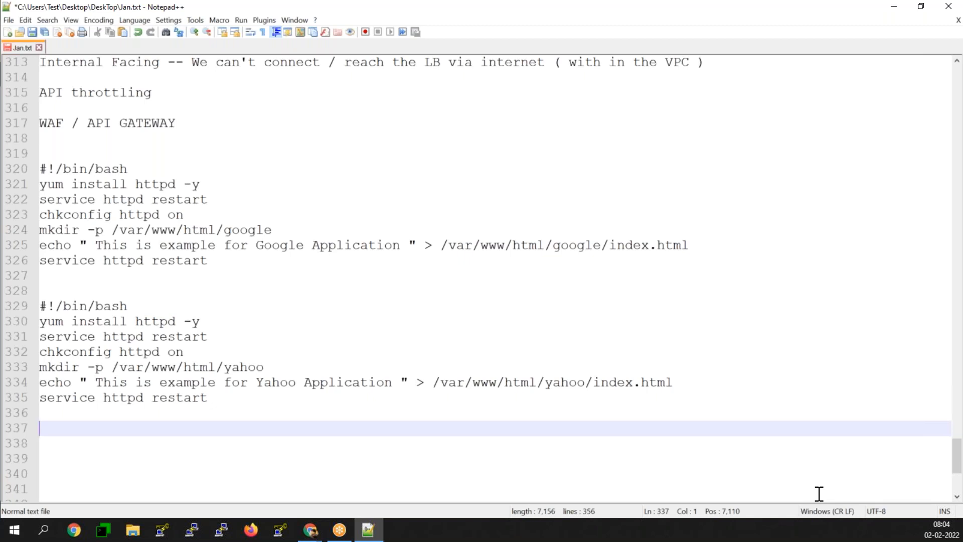
click(819, 494)
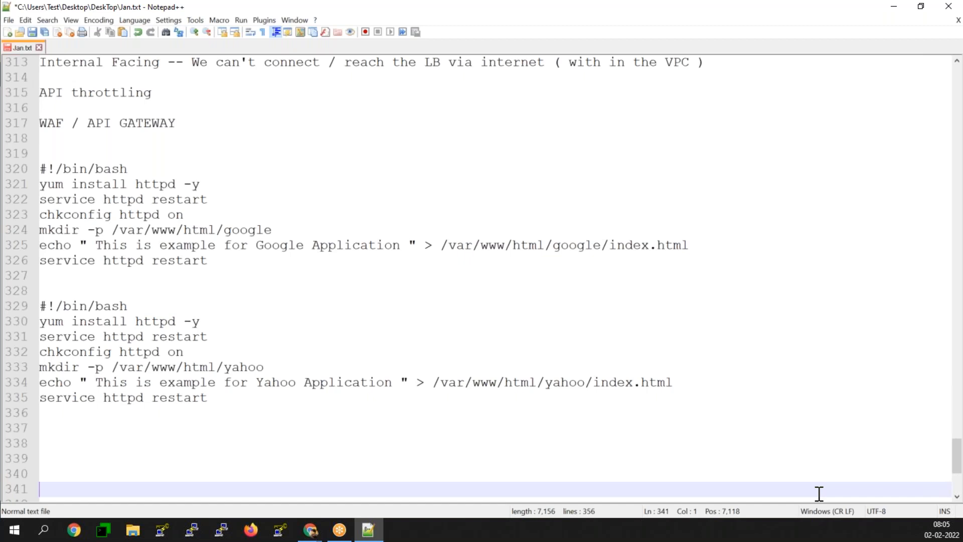
drag(213, 257, 40, 170)
key(ctrl+c)
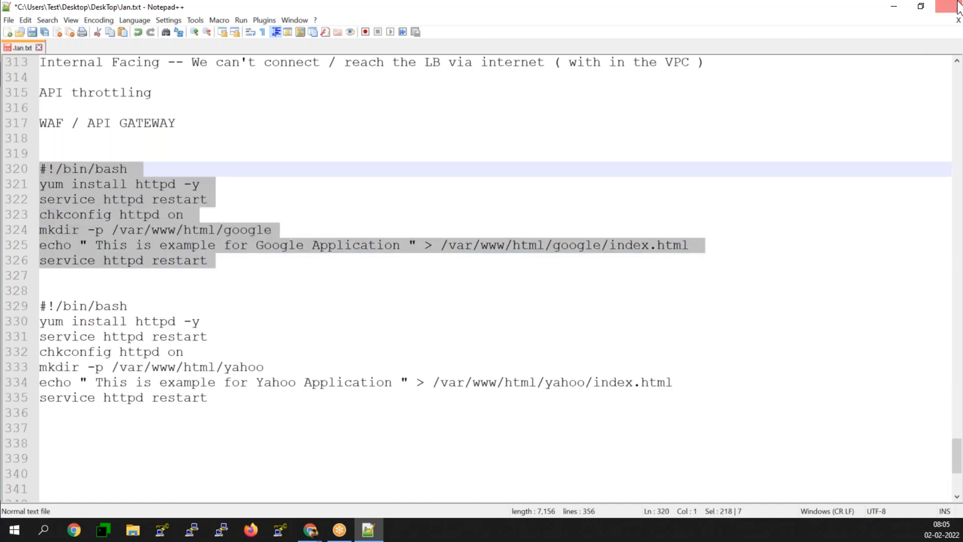
- Choose the Amazon Linux 2 Kernel 5.10 AMI and paste the Google httpd script into User data
click(894, 7)
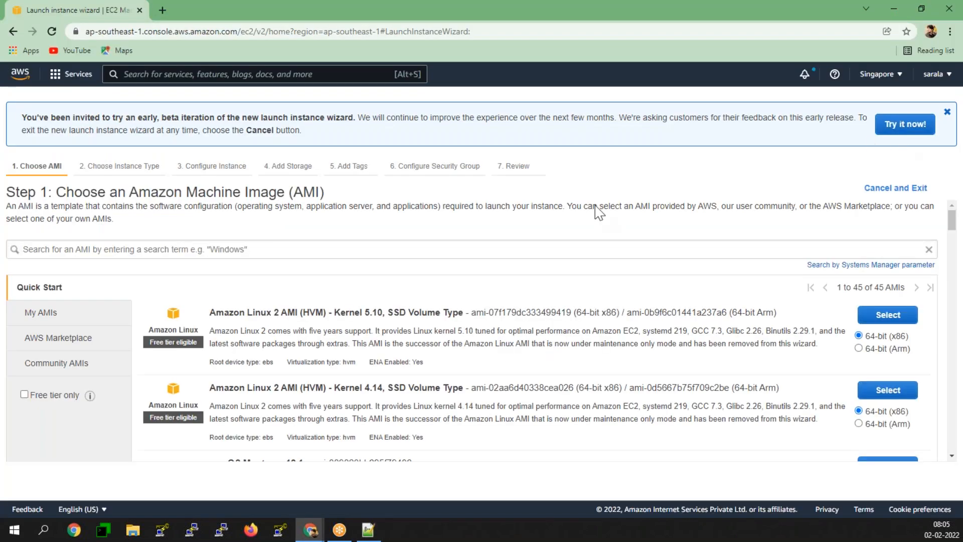
click(893, 317)
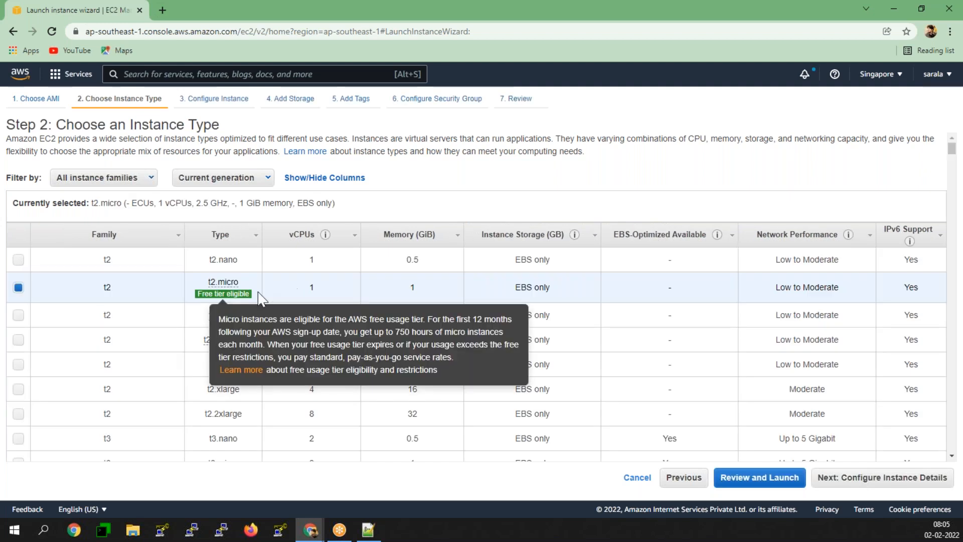
click(896, 483)
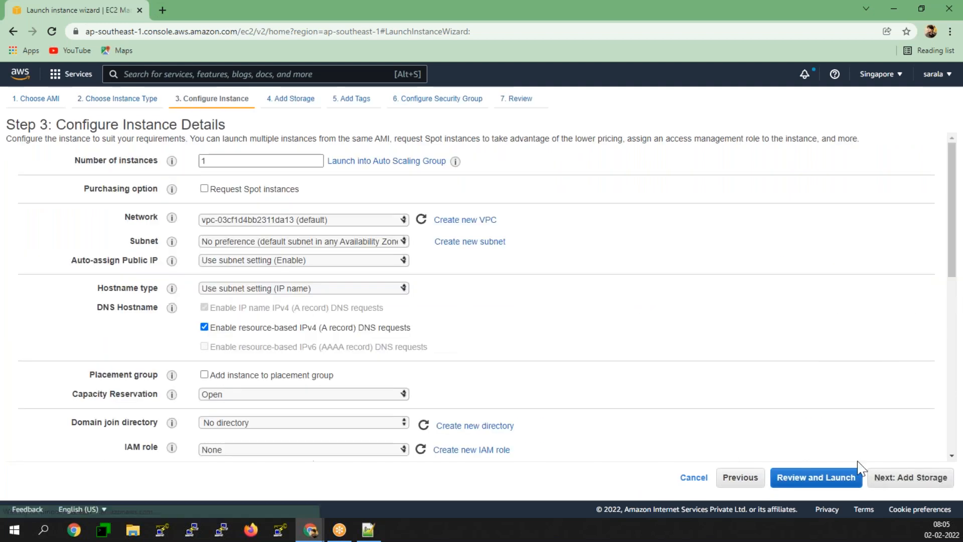
scroll(305, 373, down, 10)
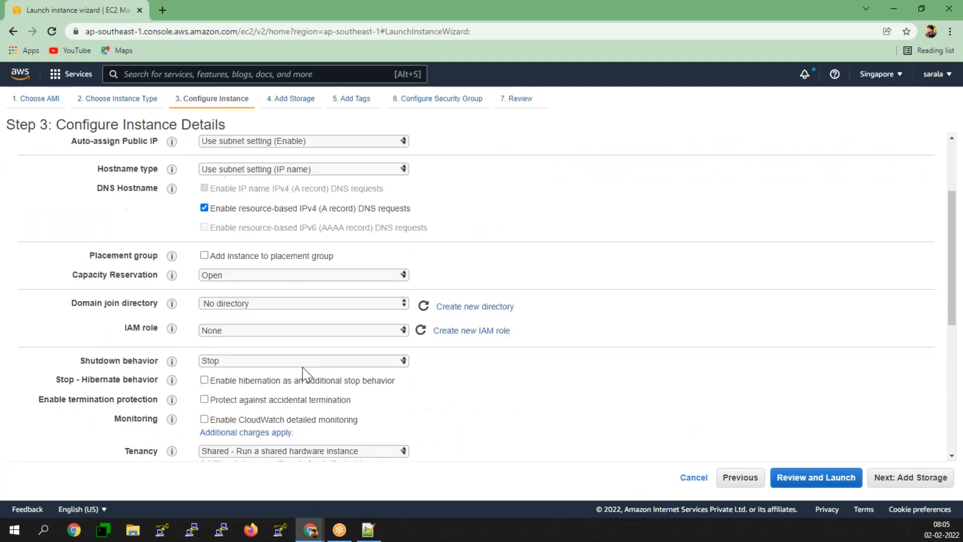
click(250, 404)
key(ctrl+v)
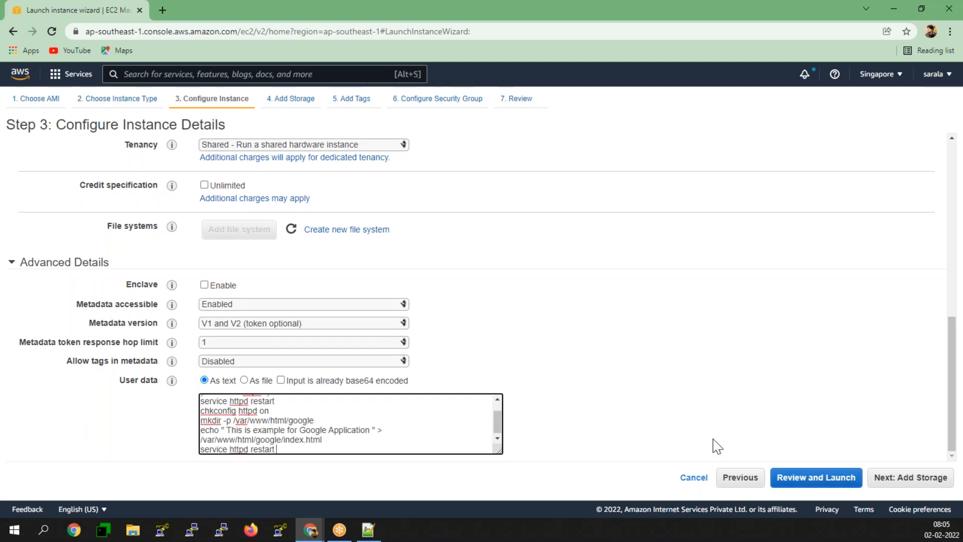
key(ctrl+Home)
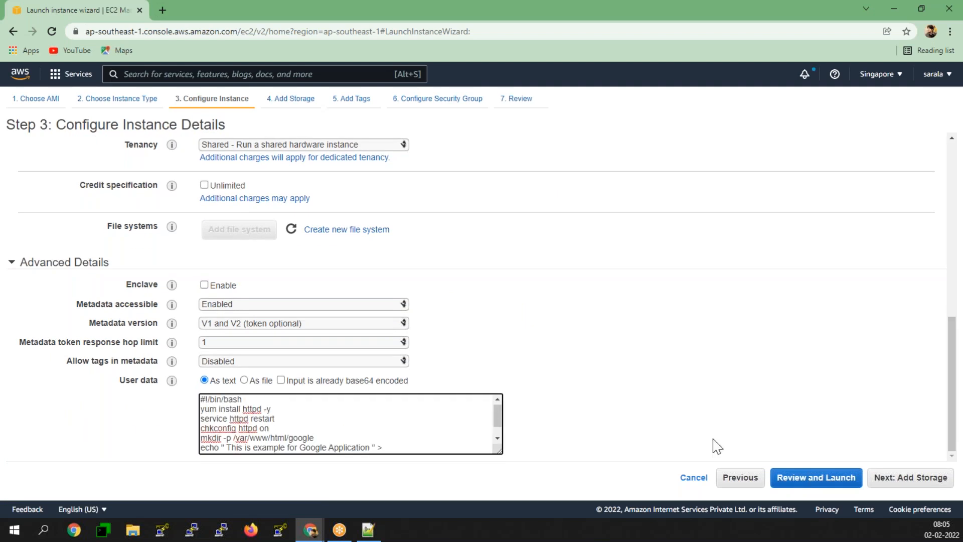
- Set the root volume size to 15 GiB
scroll(329, 422, down, 1)
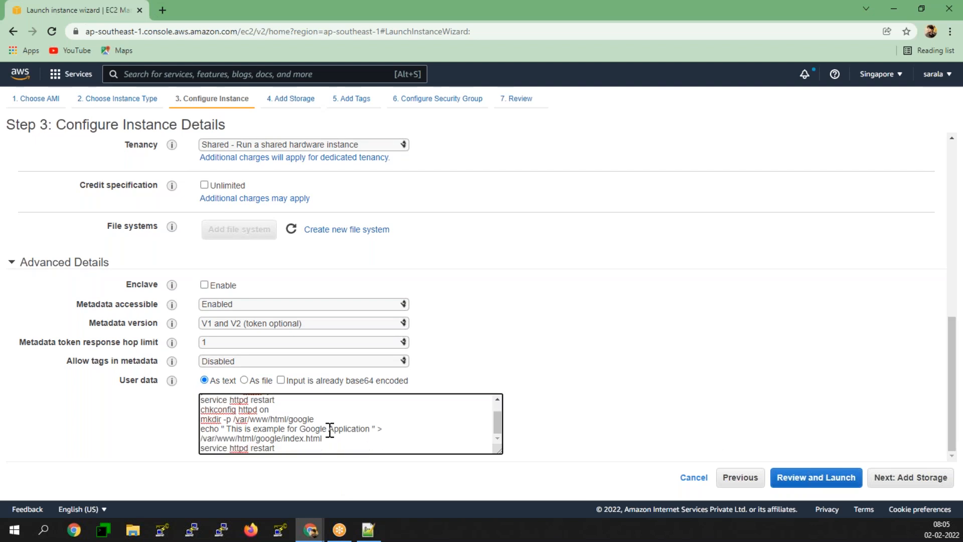
click(922, 480)
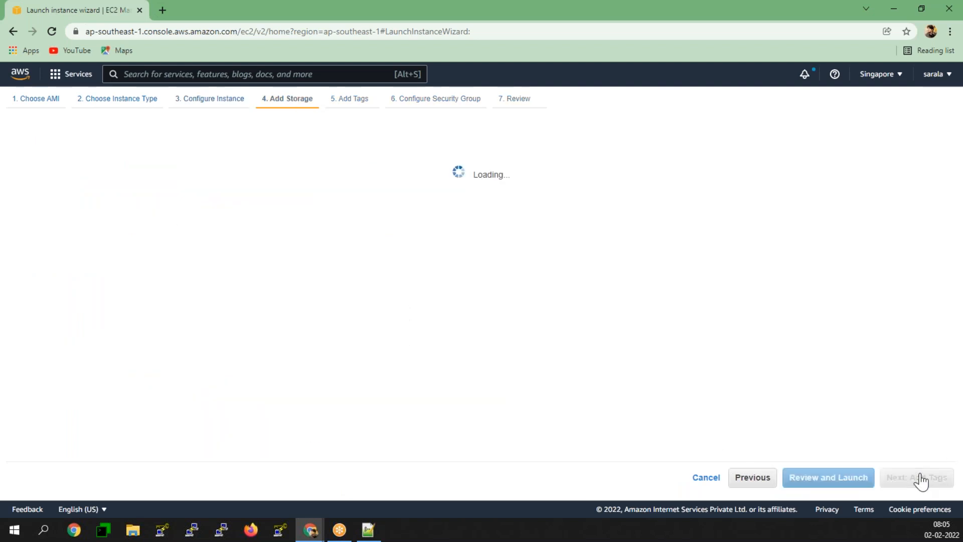
double_click(331, 231)
text(15)
click(655, 296)
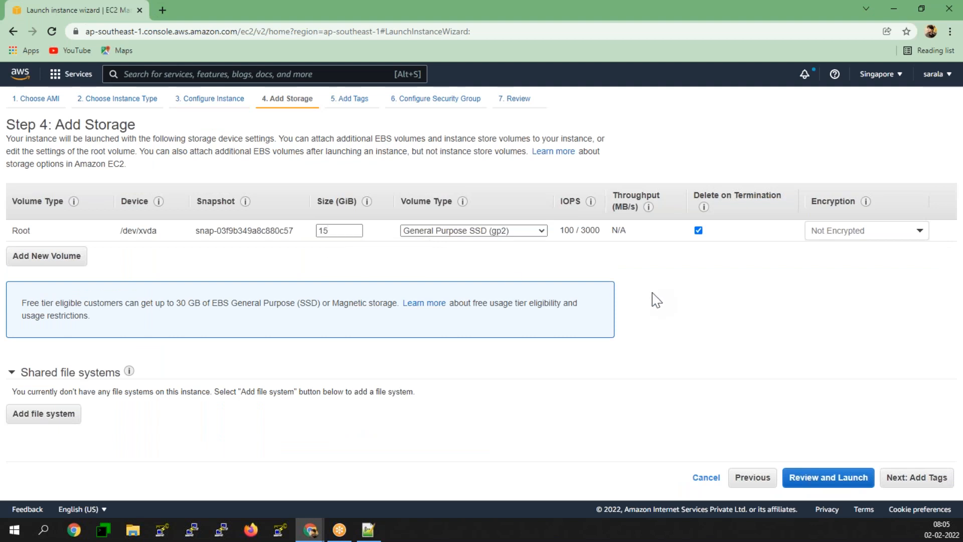
- Add a Name tag with value Google and move on to security groups
click(918, 479)
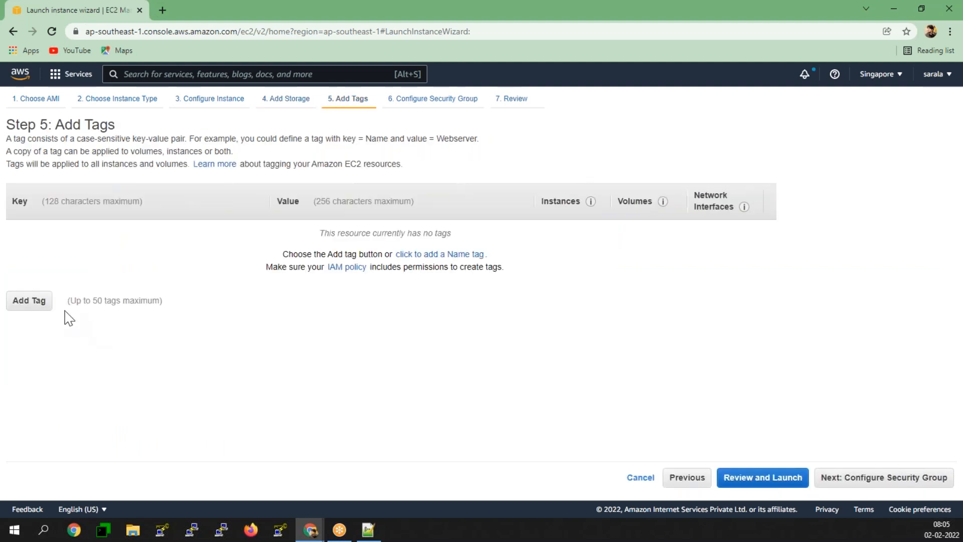
click(25, 304)
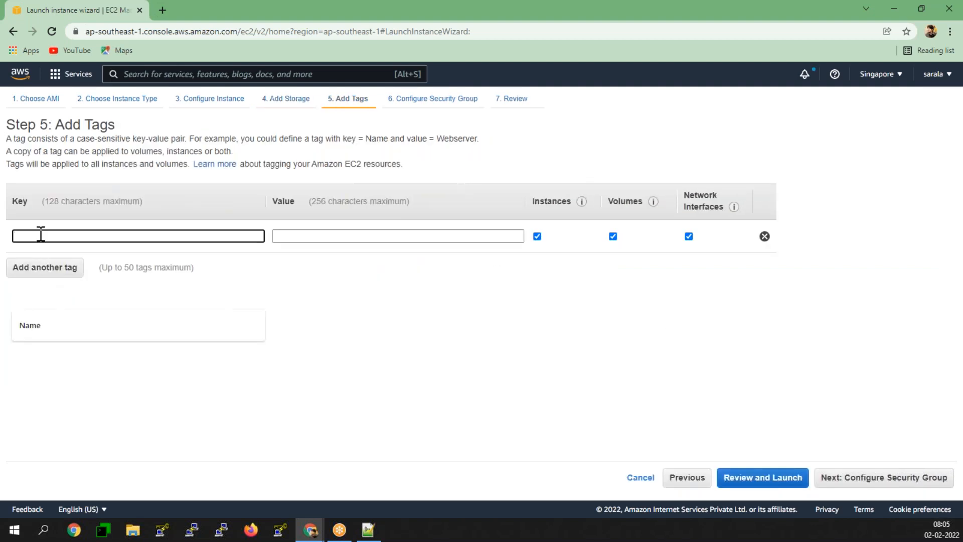
click(43, 270)
click(318, 236)
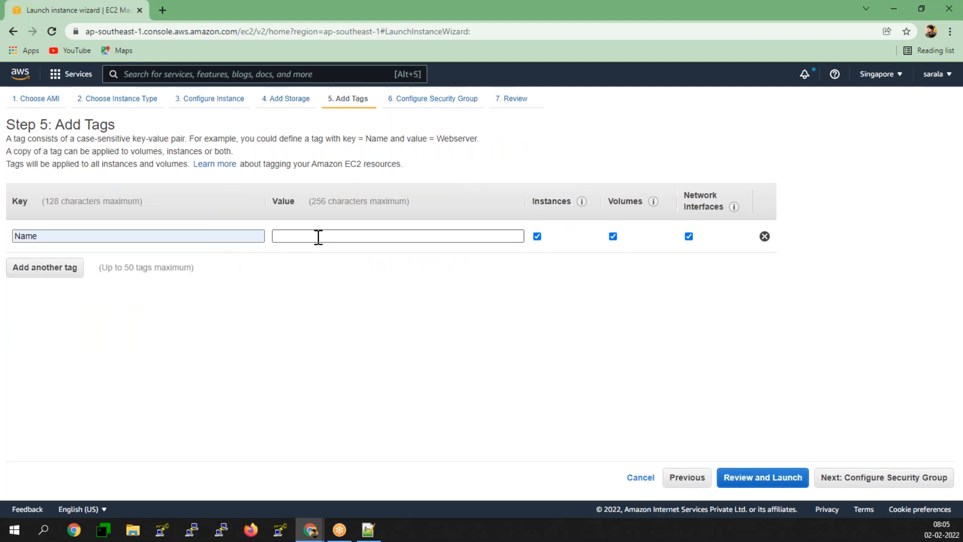
text(Google)
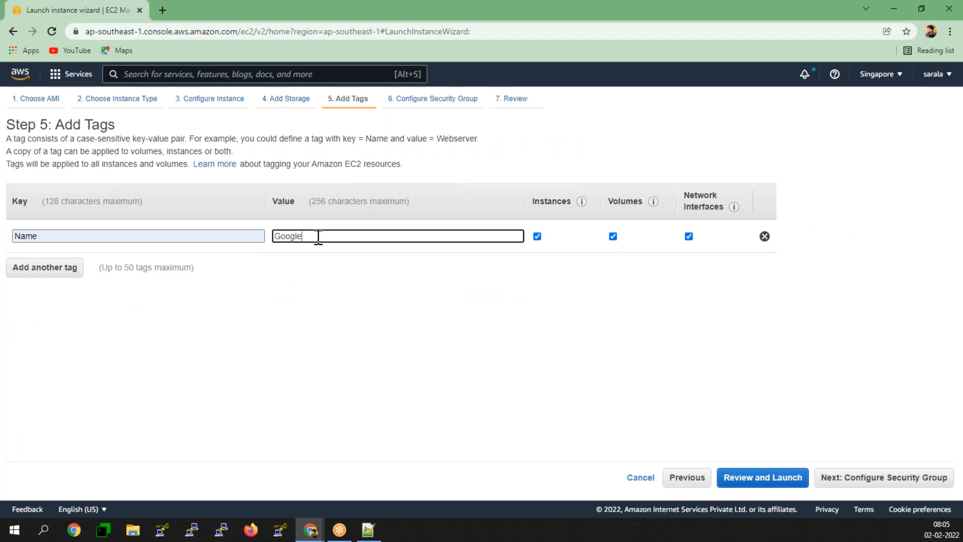
click(411, 295)
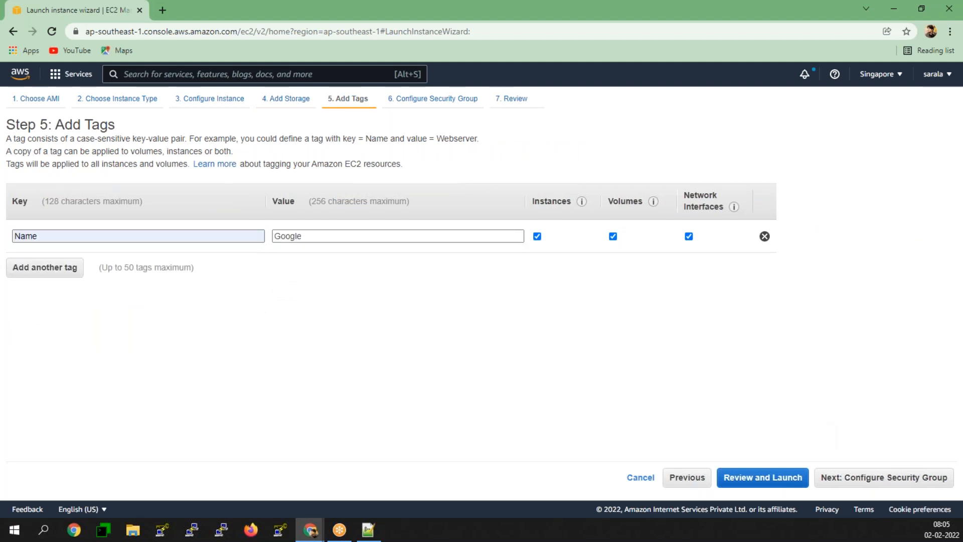
click(893, 487)
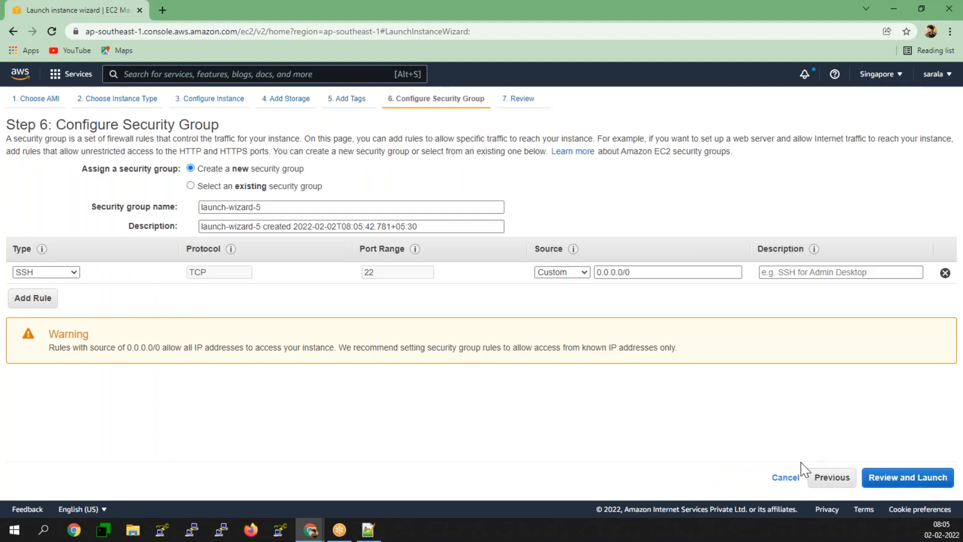
- Add an inbound HTTP port 80 rule and go to the launch review
click(33, 298)
click(63, 294)
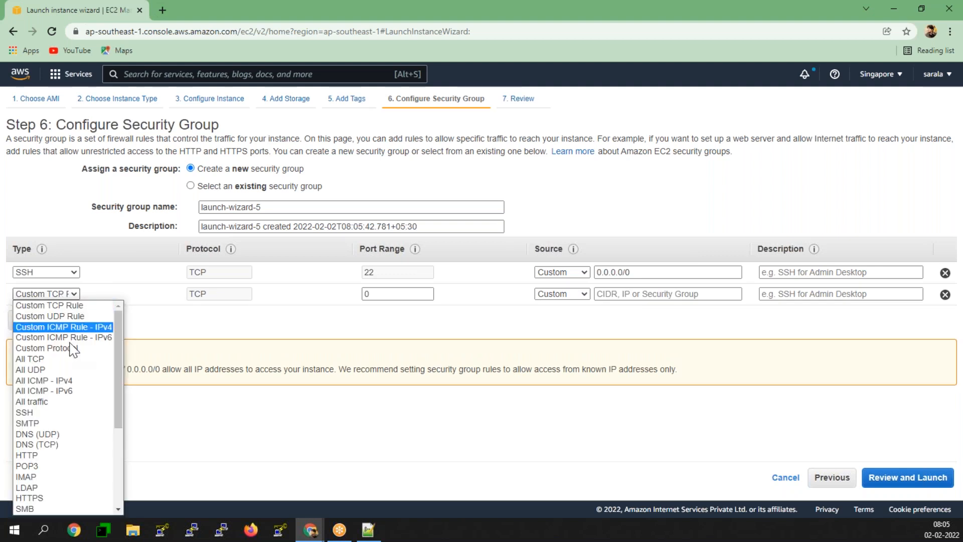
click(382, 335)
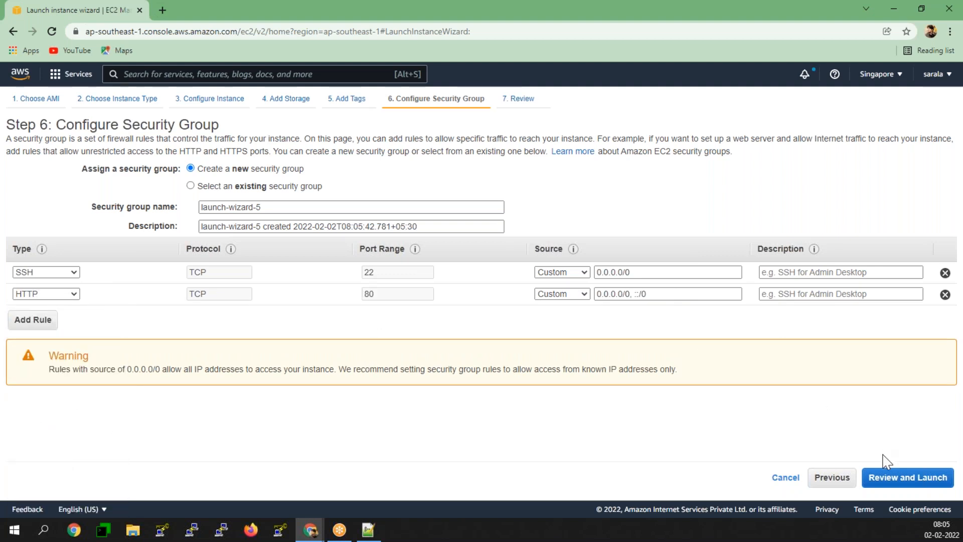
click(898, 483)
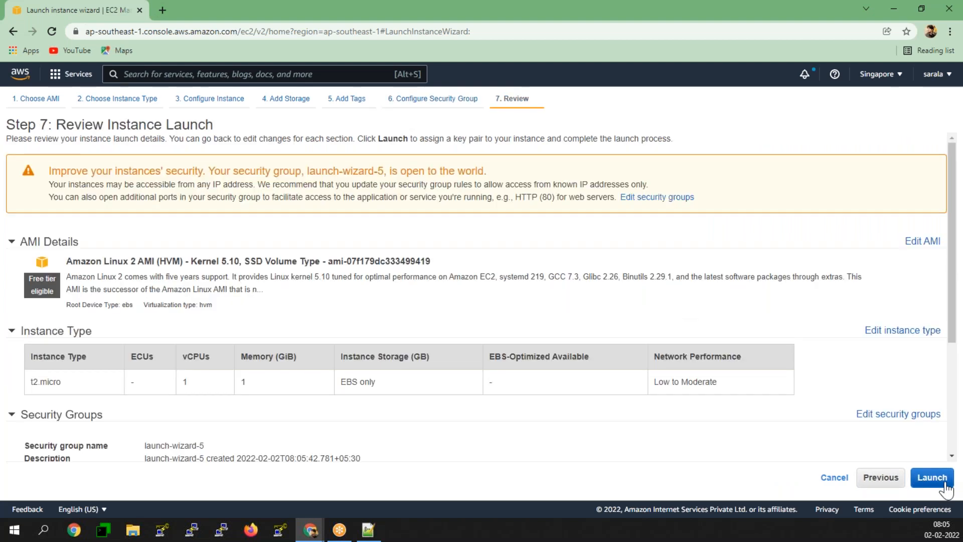
- Create and download a new RSA key pair, then launch the instance
click(932, 477)
click(344, 355)
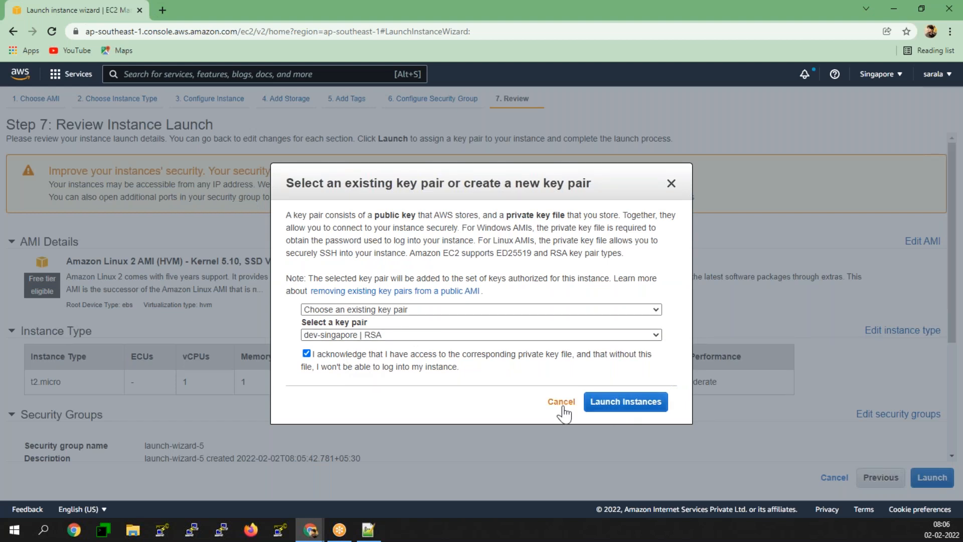
click(369, 309)
click(366, 332)
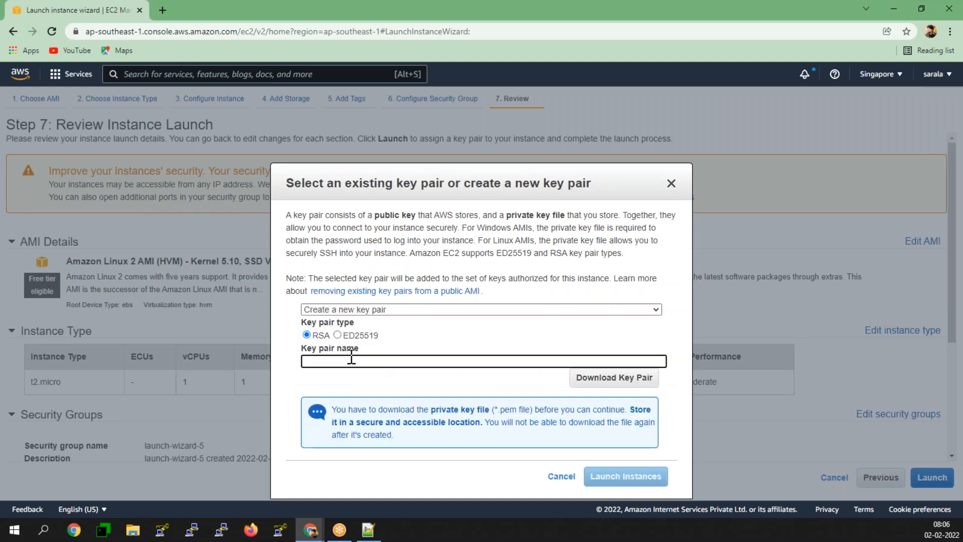
text(dev)
text(-sim)
text(ghadi)
click(616, 379)
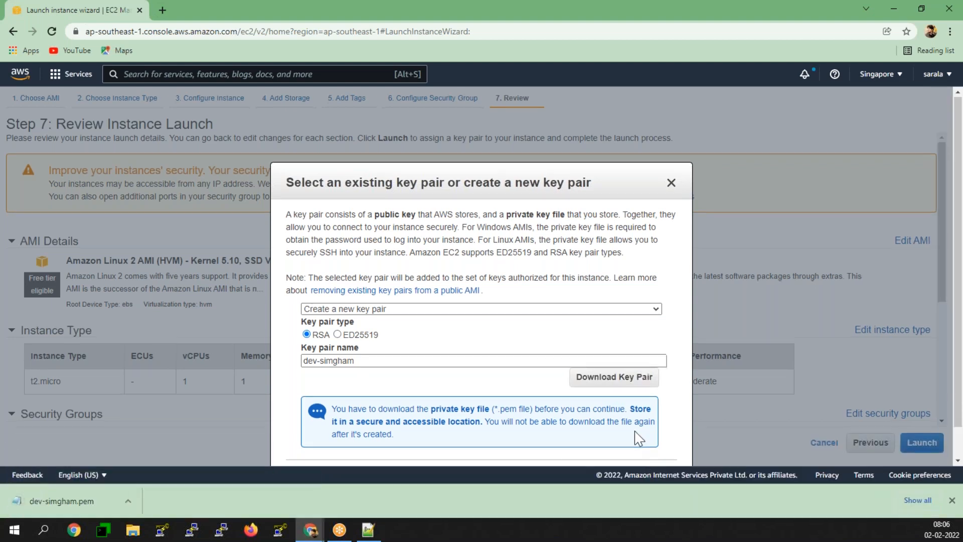
scroll(635, 452, down, 1)
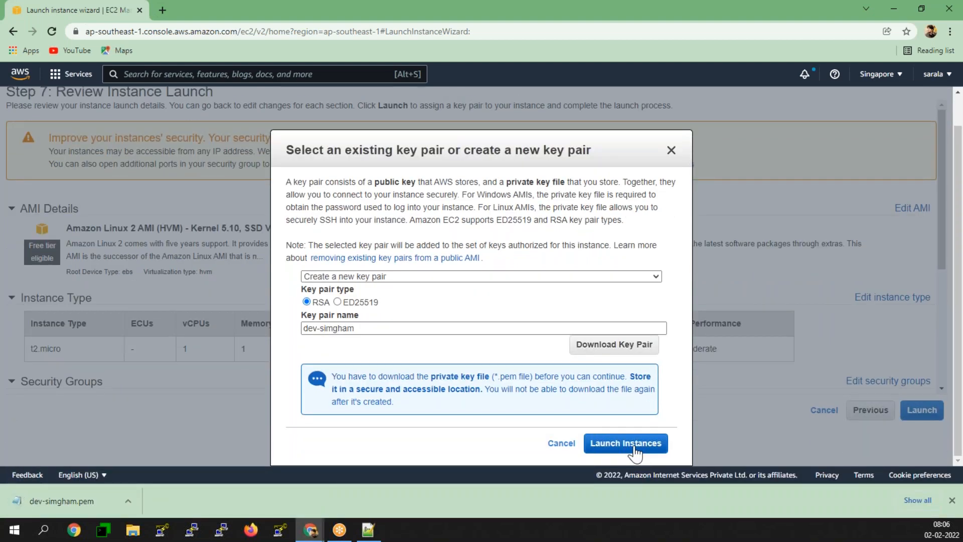
click(635, 452)
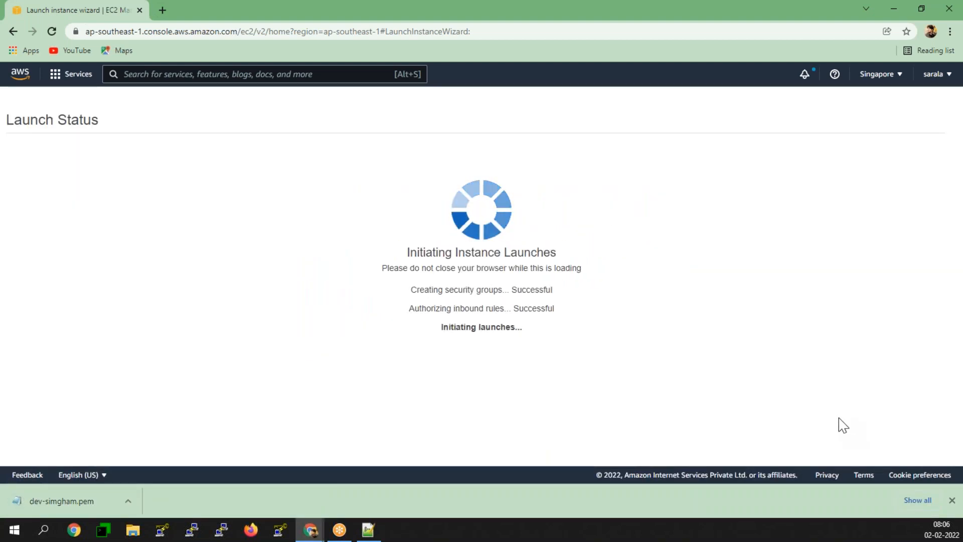
- Refresh the instances list to see the Google instance pending, then start another launch
scroll(760, 327, down, 2)
click(904, 447)
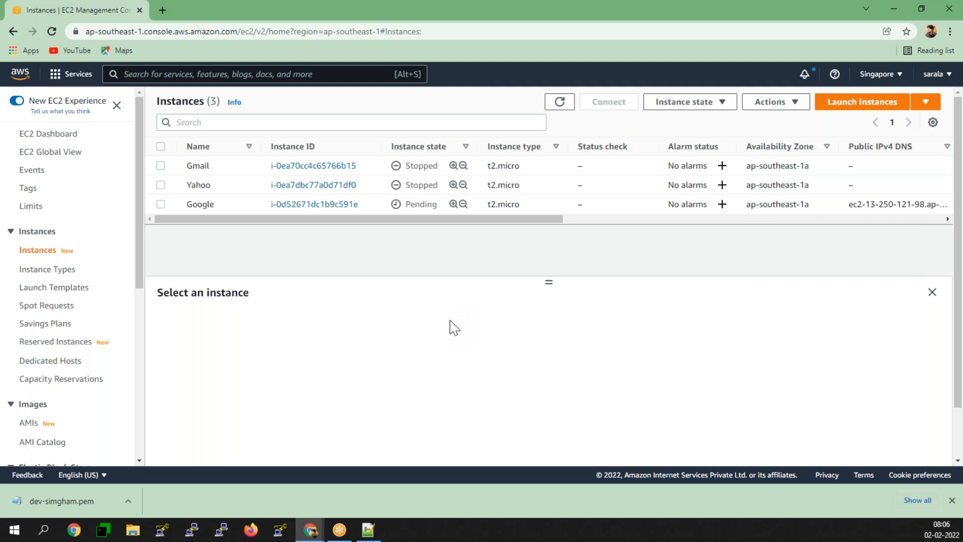
click(566, 107)
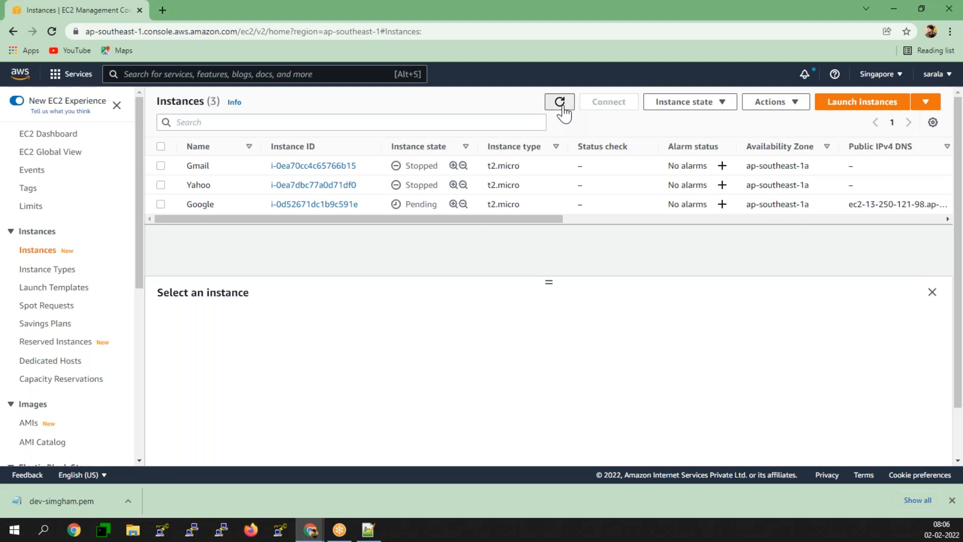
click(160, 205)
click(161, 205)
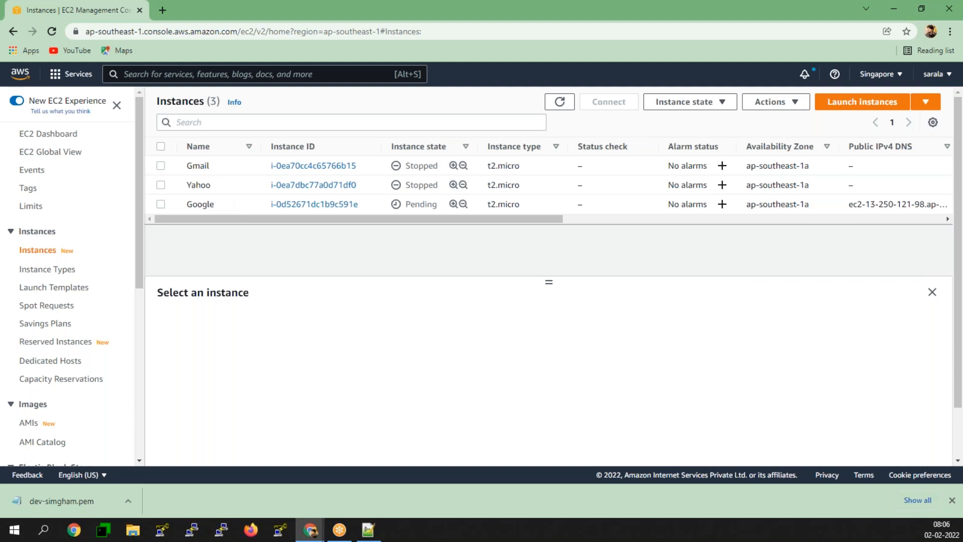
click(878, 102)
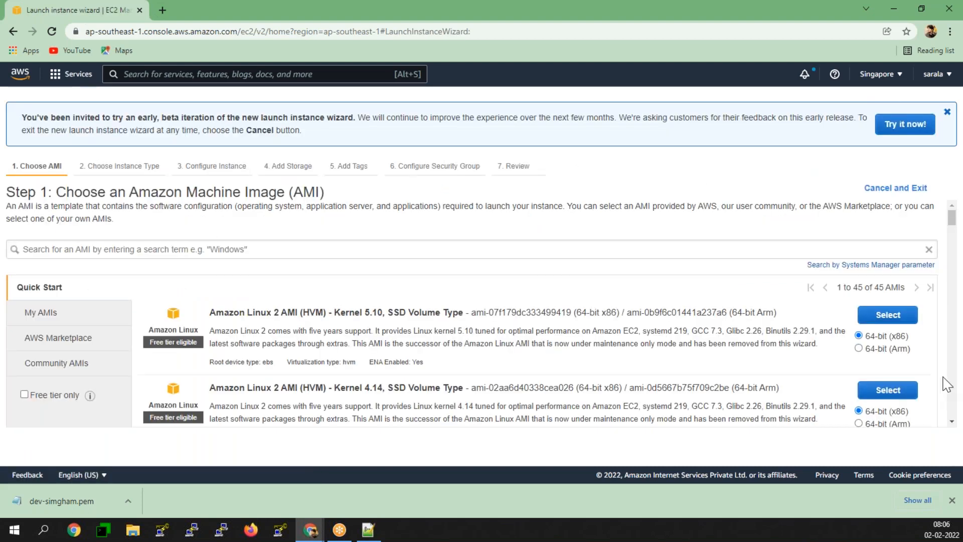
- Choose the Amazon Linux 2 Kernel 5.10 image and move to the instance details
click(888, 315)
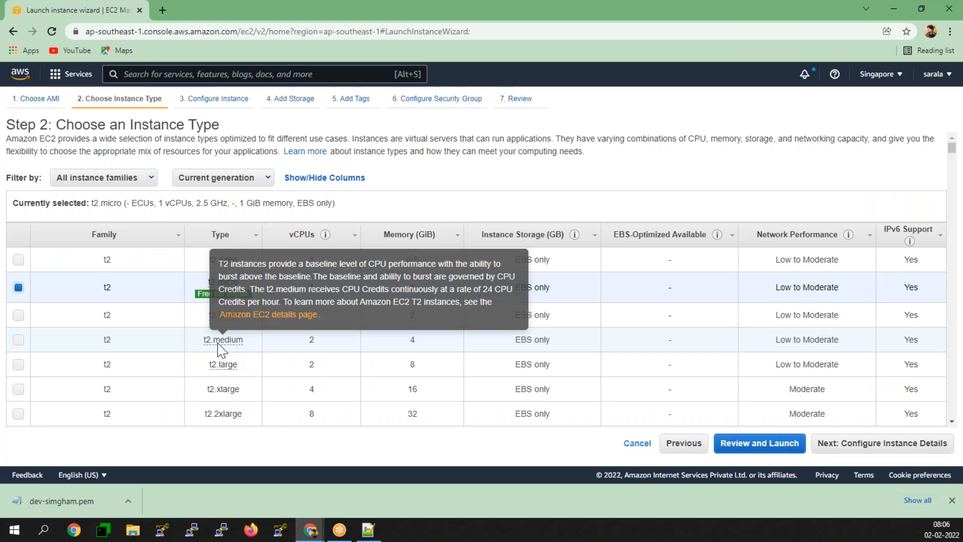
click(949, 449)
scroll(335, 406, down, 4)
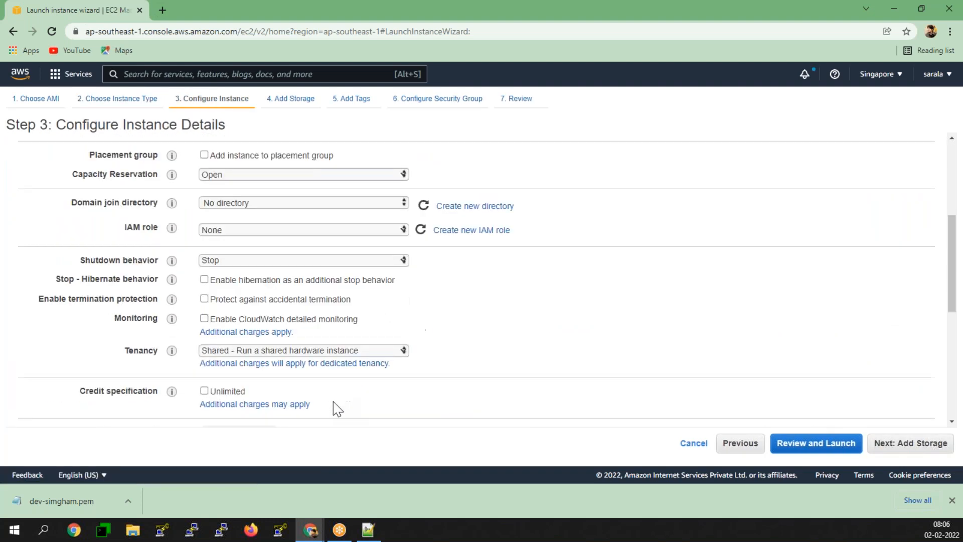
scroll(335, 405, down, 5)
click(284, 386)
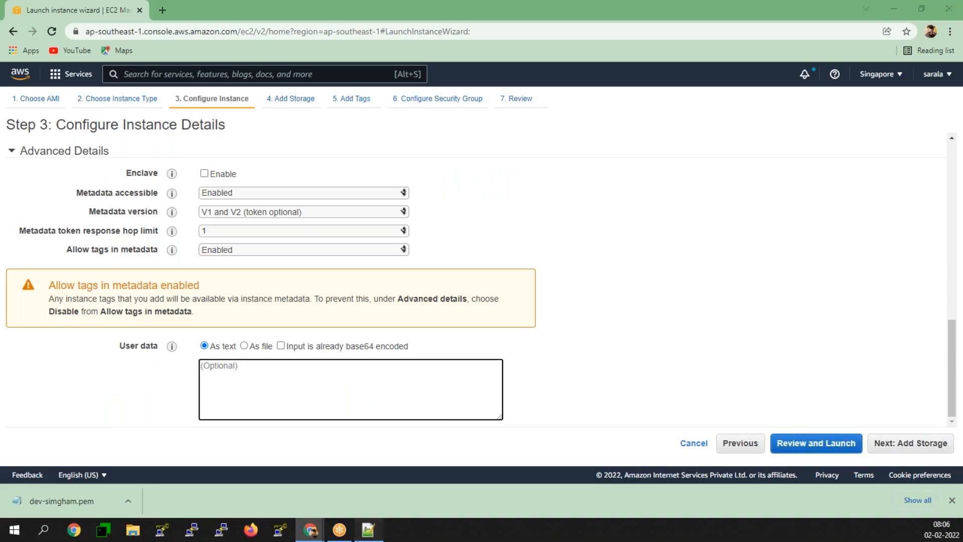
- Copy the Yahoo httpd script from Notepad++ and paste it into User data
key(alt+Tab)
drag(205, 401, 37, 307)
key(ctrl+c)
right_click(89, 312)
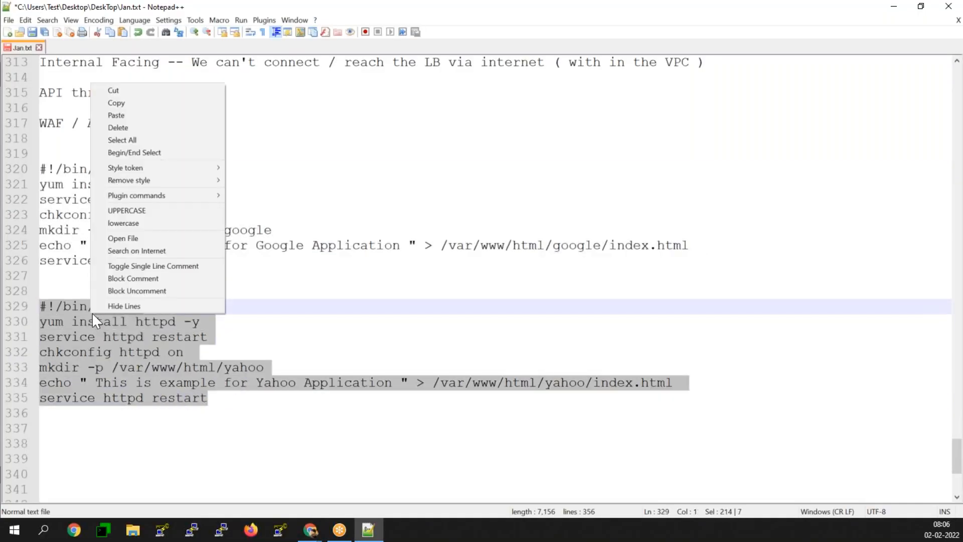
click(144, 102)
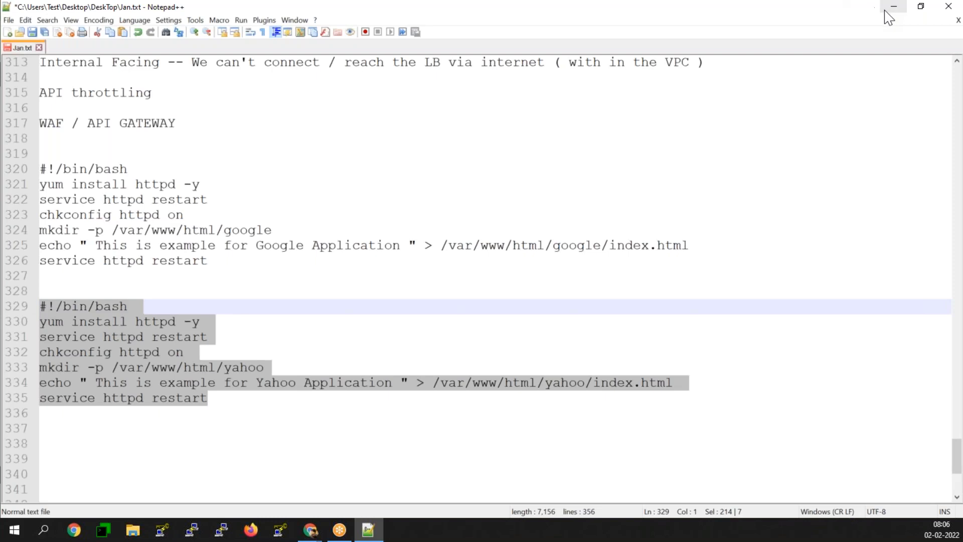
click(893, 6)
click(236, 379)
key(ctrl+v)
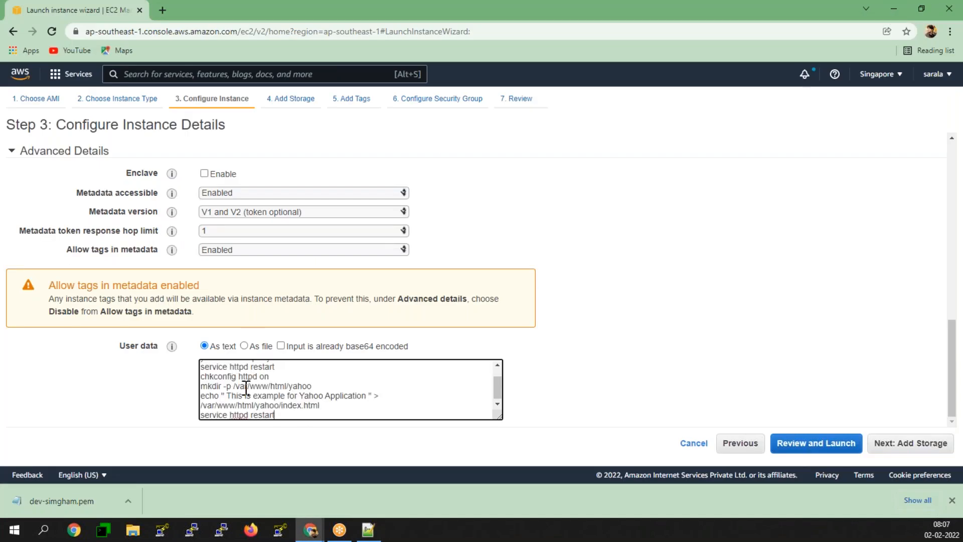
scroll(308, 416, up, 2)
scroll(280, 412, down, 2)
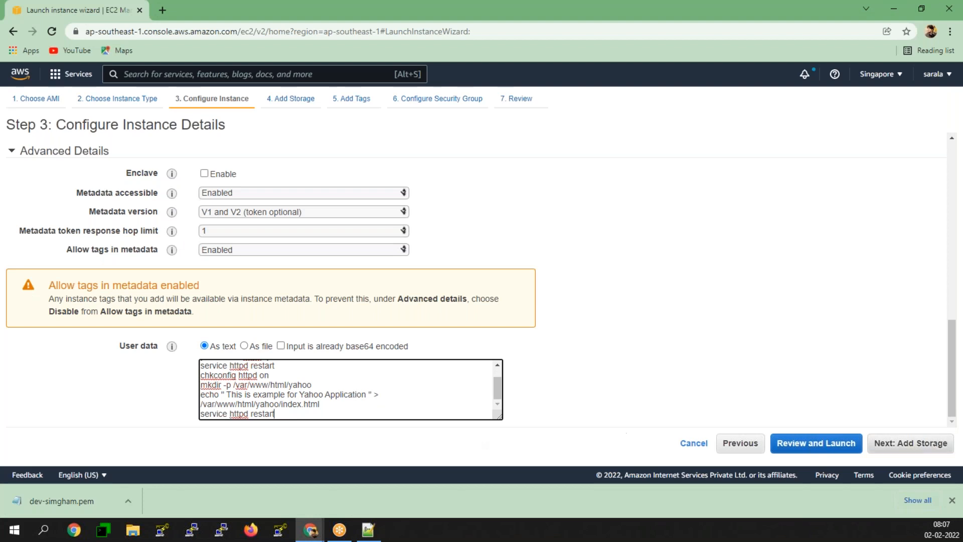
- Set the storage volume size to 15 GiB
click(933, 443)
double_click(323, 231)
text(15)
click(643, 313)
click(917, 451)
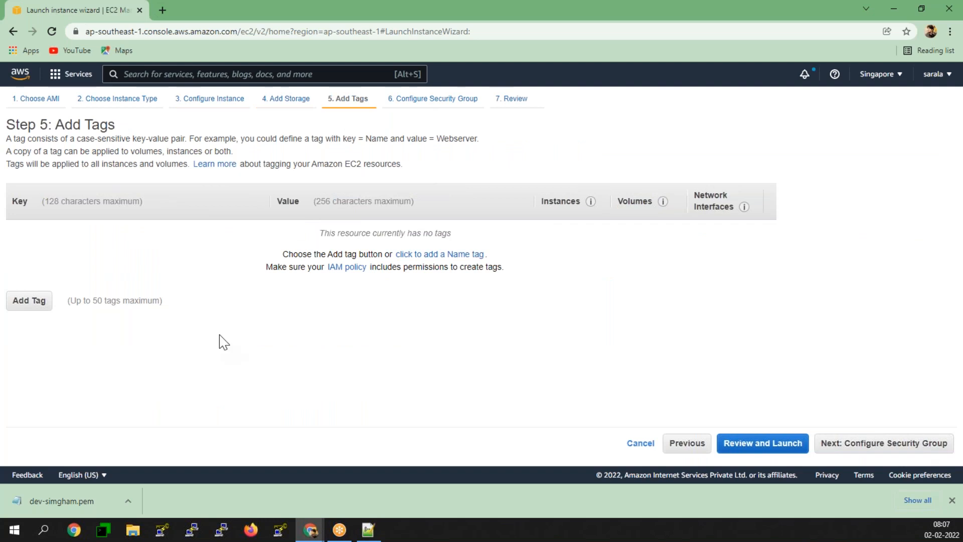
- Add a Name tag with value Yahoo
click(14, 307)
click(38, 264)
click(317, 235)
click(318, 235)
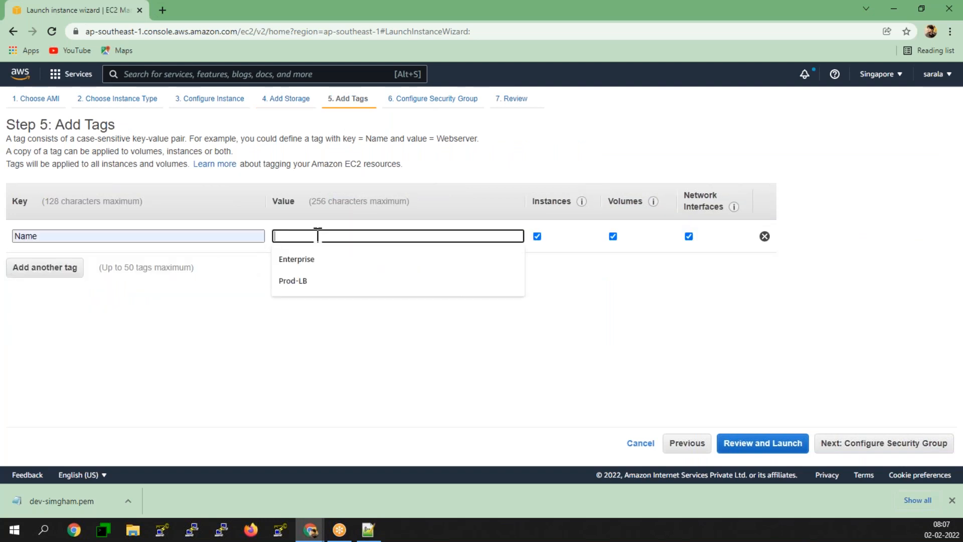
text(Yahoo)
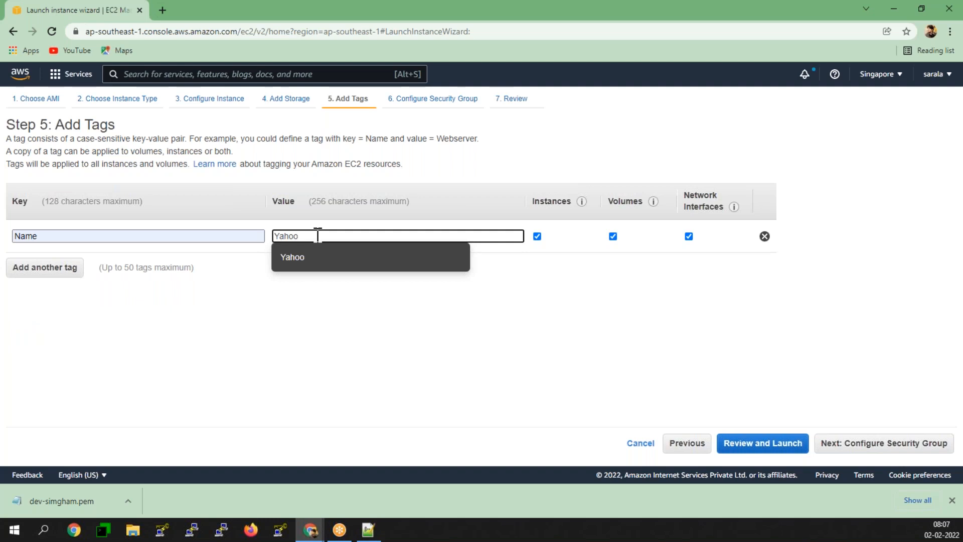
click(302, 261)
click(435, 297)
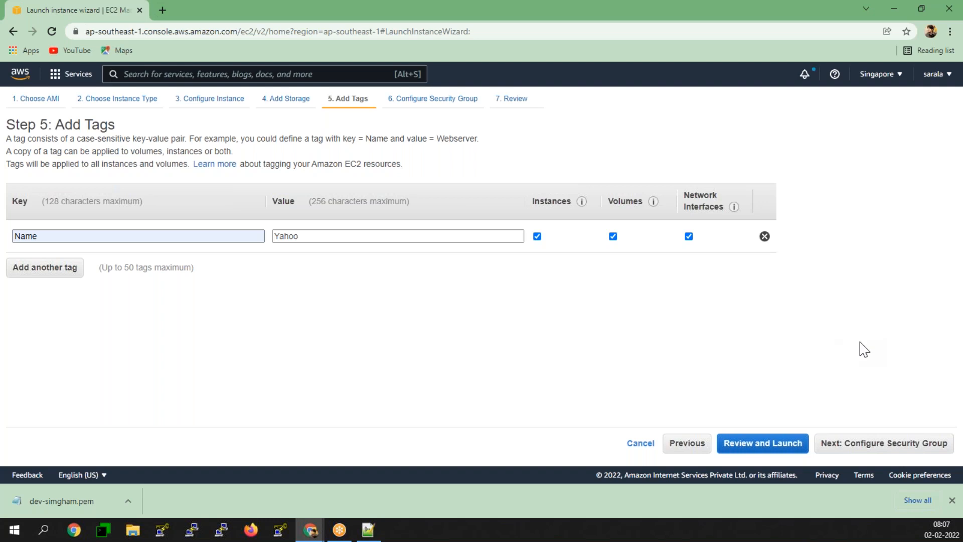
- Add a security group rule allowing HTTP on port 80
click(887, 443)
click(30, 303)
click(47, 294)
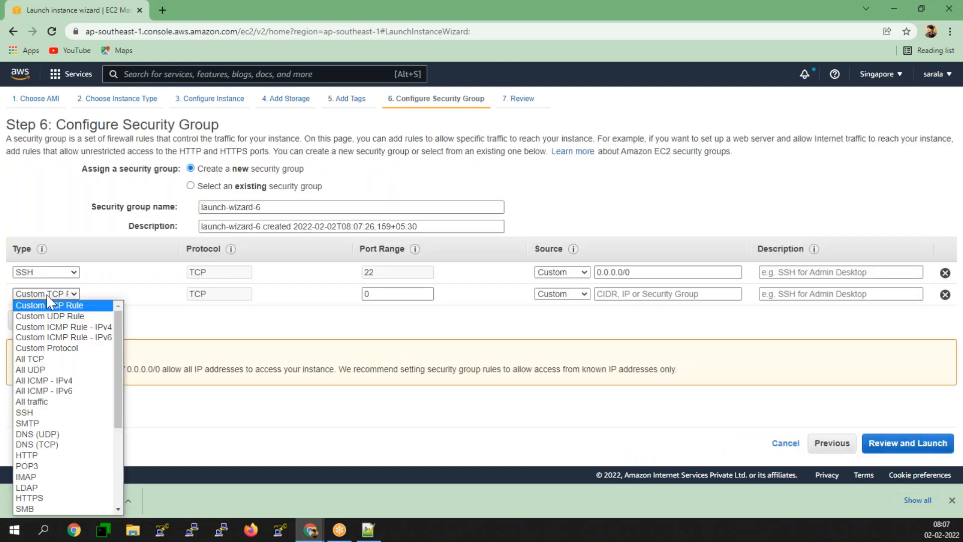
click(45, 455)
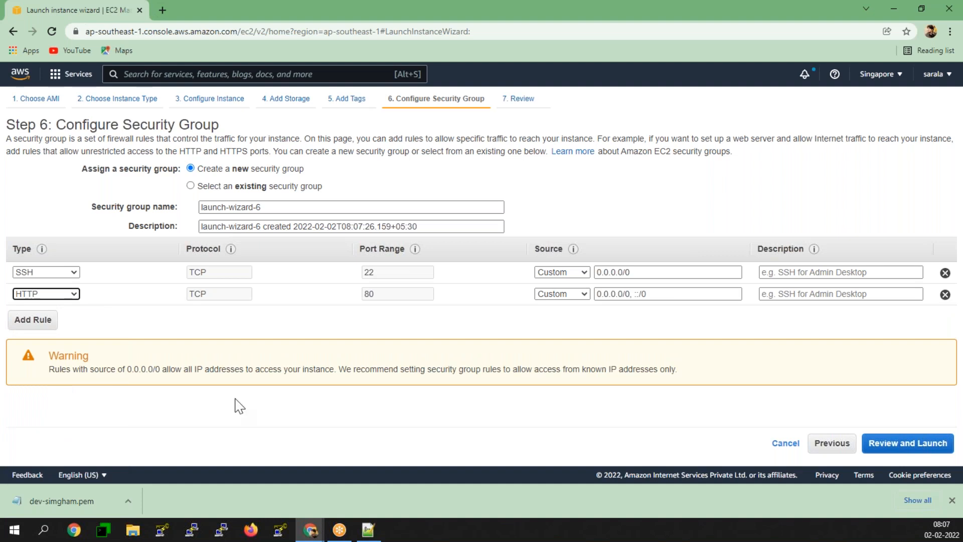
click(294, 333)
- Launch the Yahoo instance with the existing key pair, acknowledging private key access
click(946, 444)
click(931, 444)
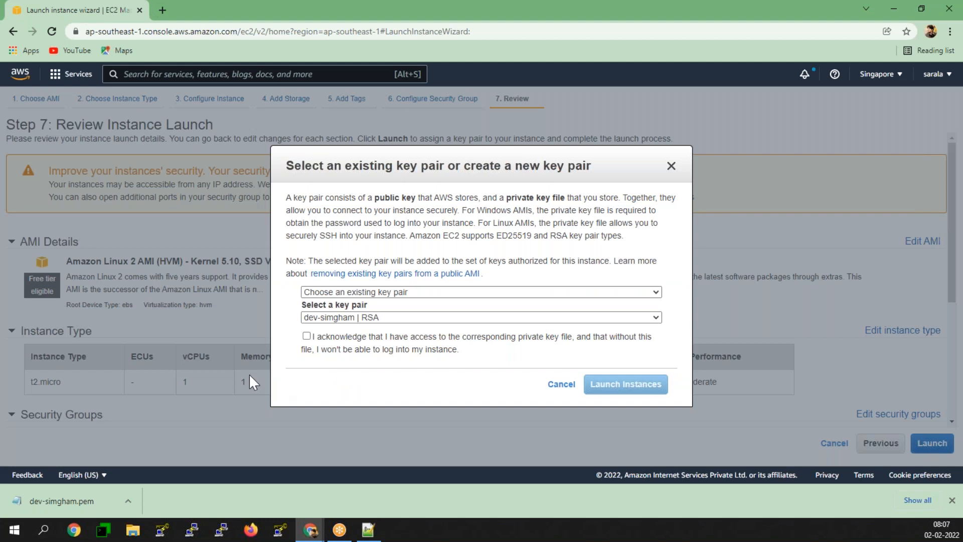
click(306, 336)
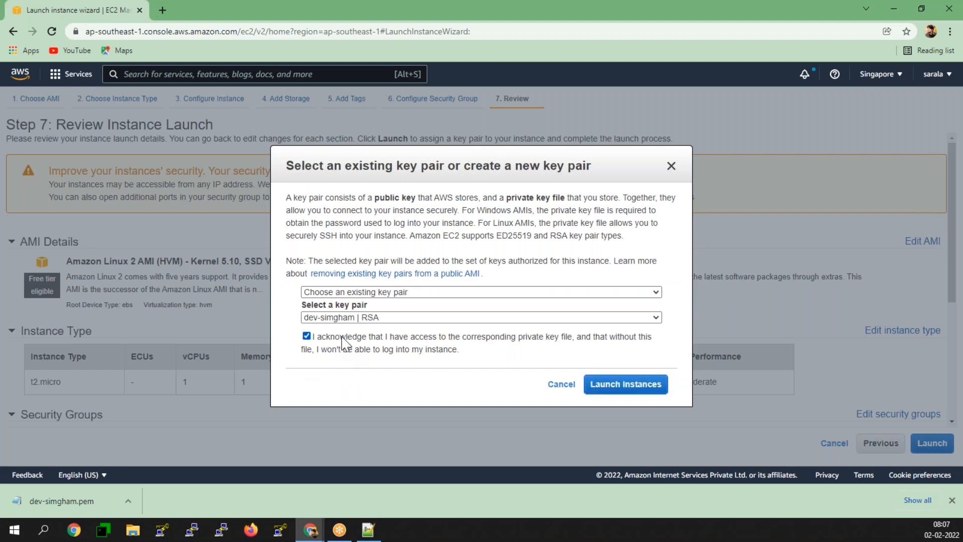
click(636, 394)
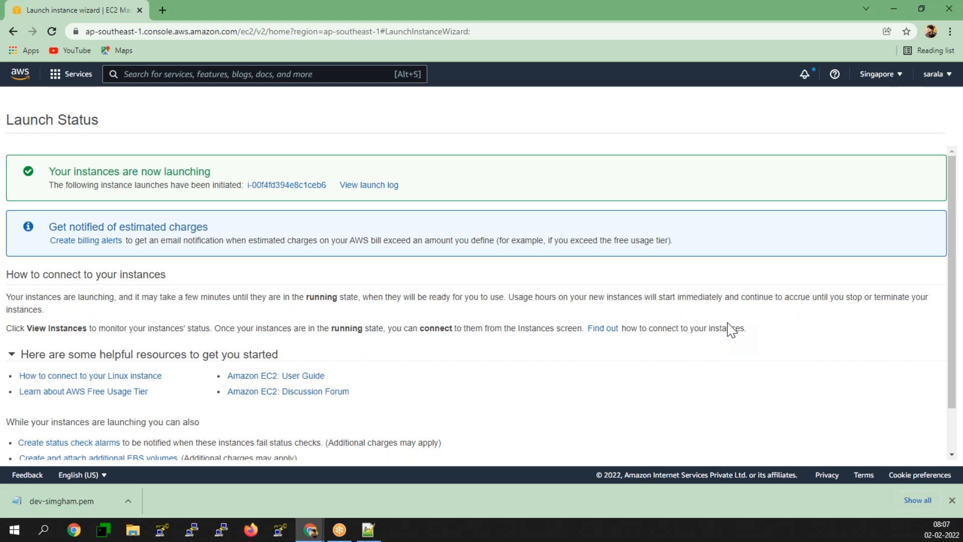
- Move from the Launch Status page to the Instances list to see the new Yahoo instance running
scroll(737, 326, down, 1)
click(903, 447)
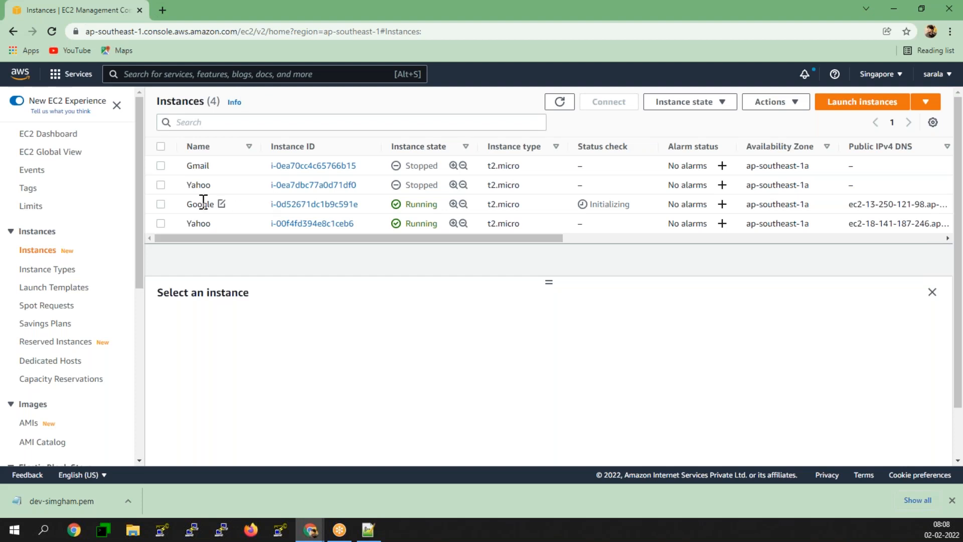
- Copy the Google instance's public IPv4 and paste it into a new browser tab's address bar
click(161, 204)
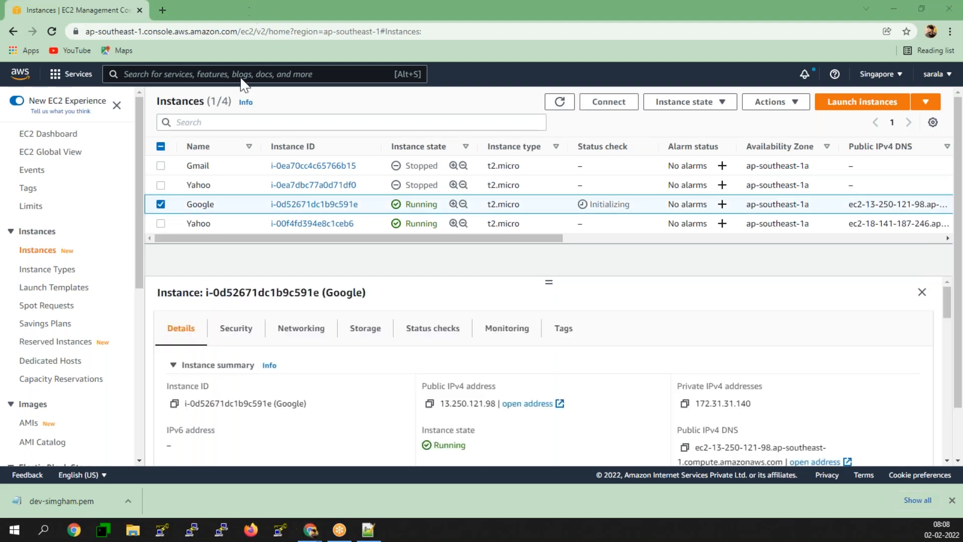
click(429, 403)
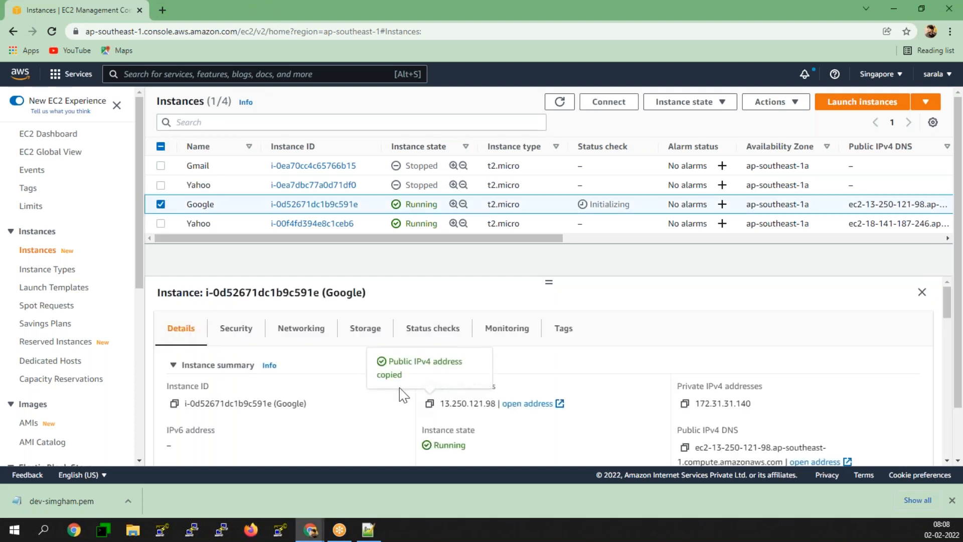
click(161, 10)
right_click(194, 33)
click(245, 119)
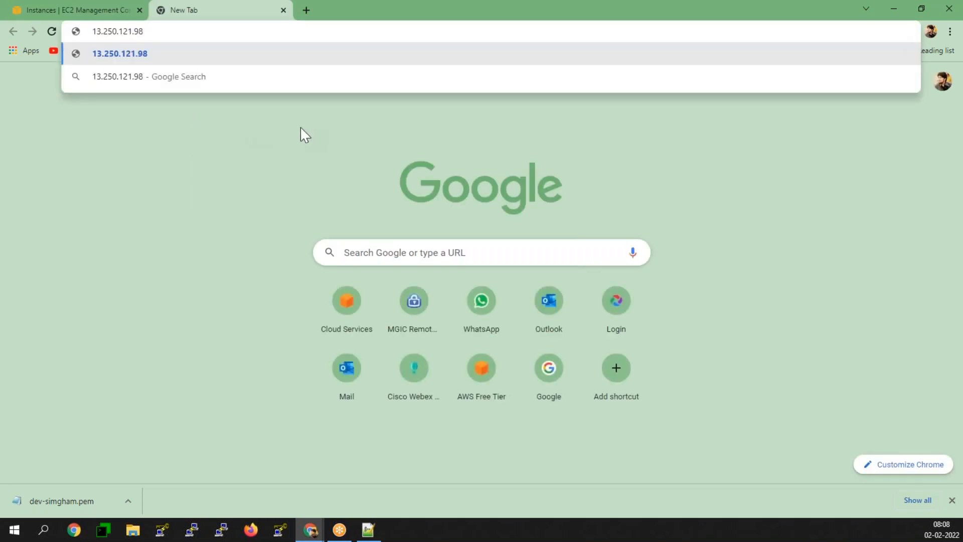
- Append google/index.html from the notes and load 13.250.121.98/google/index.html
click(368, 529)
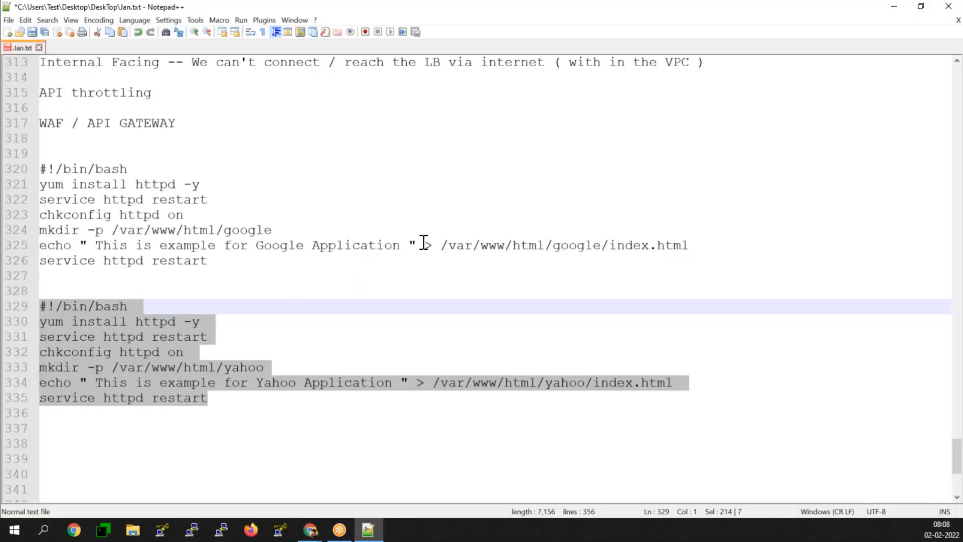
drag(554, 245, 715, 247)
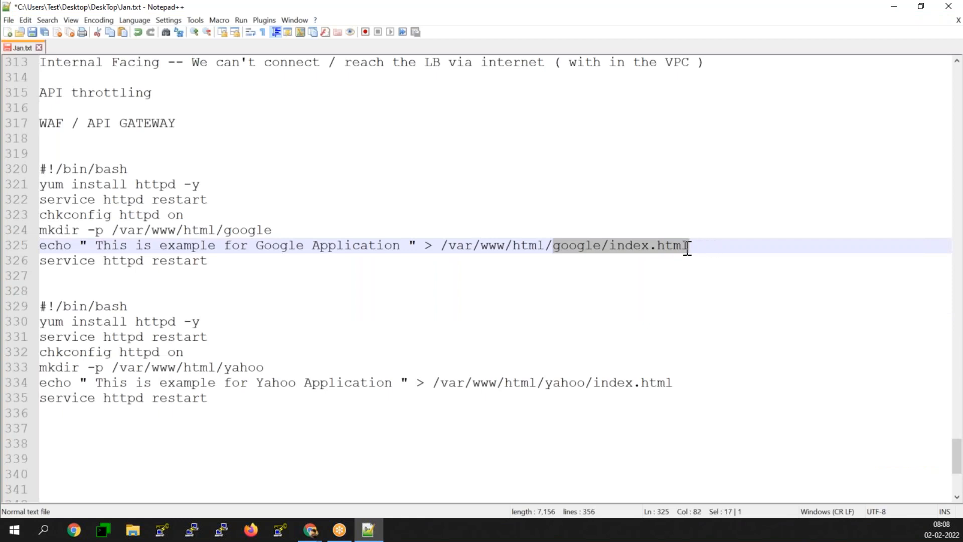
click(894, 7)
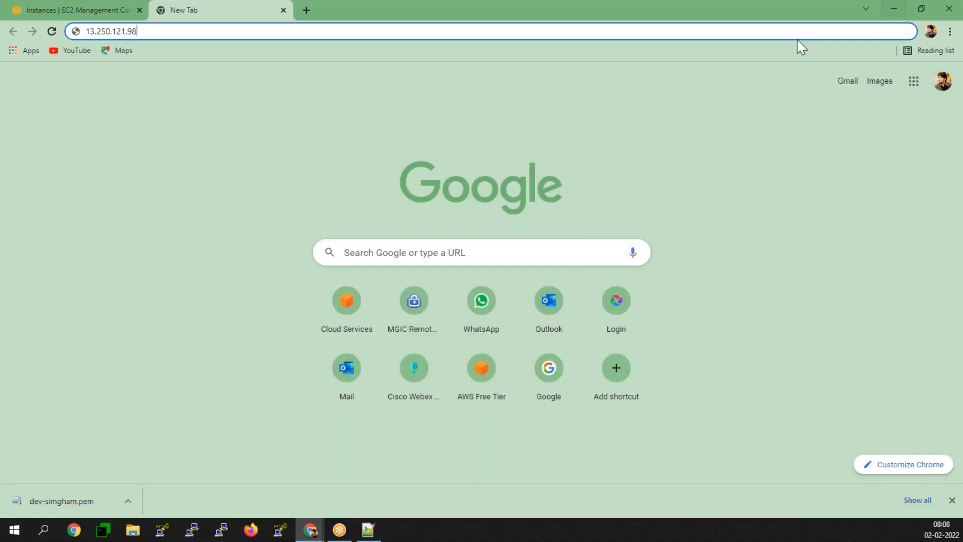
key(ctrl+v)
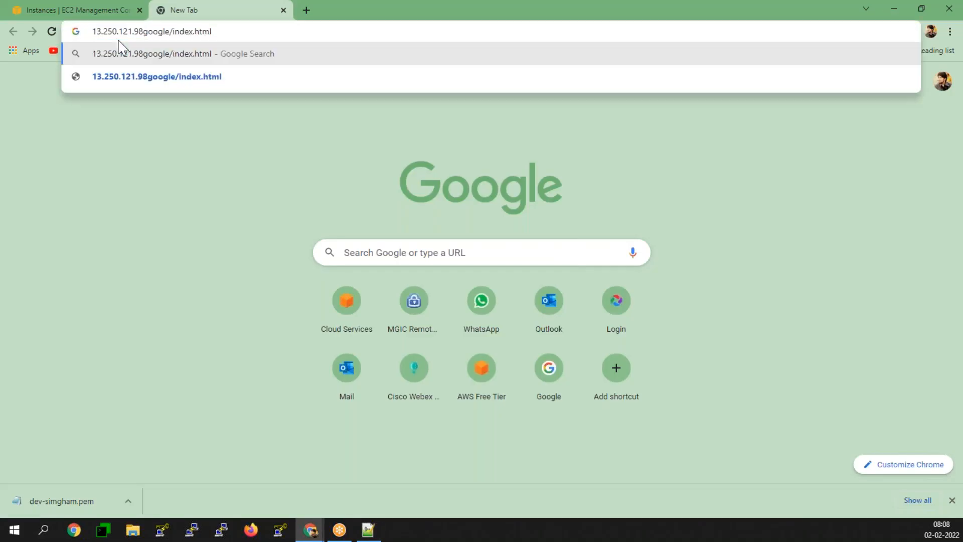
text(/)
key(Return)
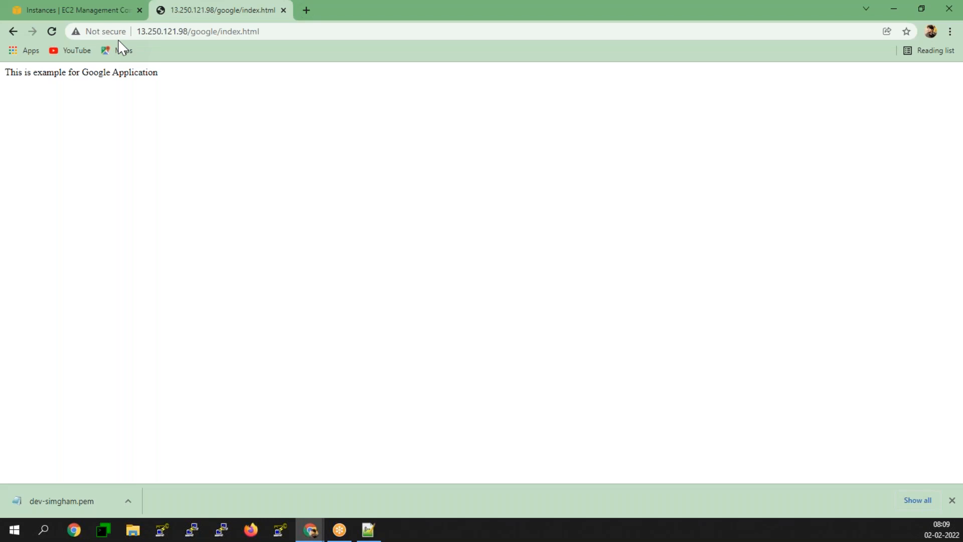
click(113, 7)
- Load the Yahoo instance's page at 18.141.187.246/yahoo/index.html in a new tab
click(160, 204)
click(161, 223)
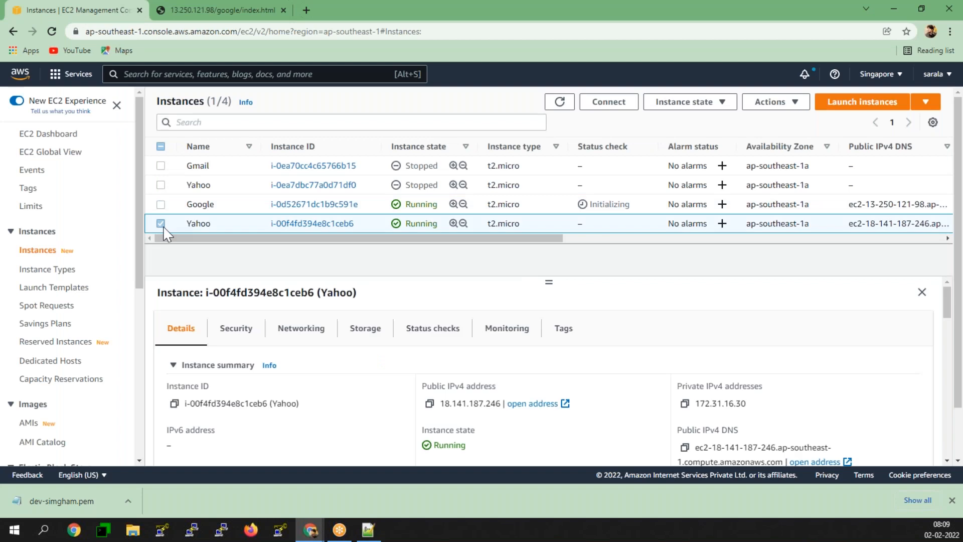
click(429, 404)
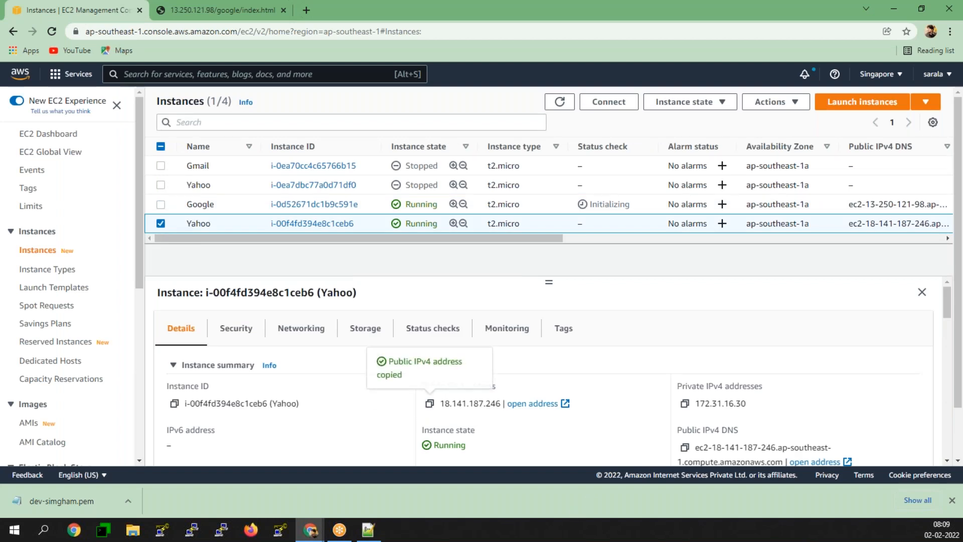
click(305, 10)
key(ctrl+v)
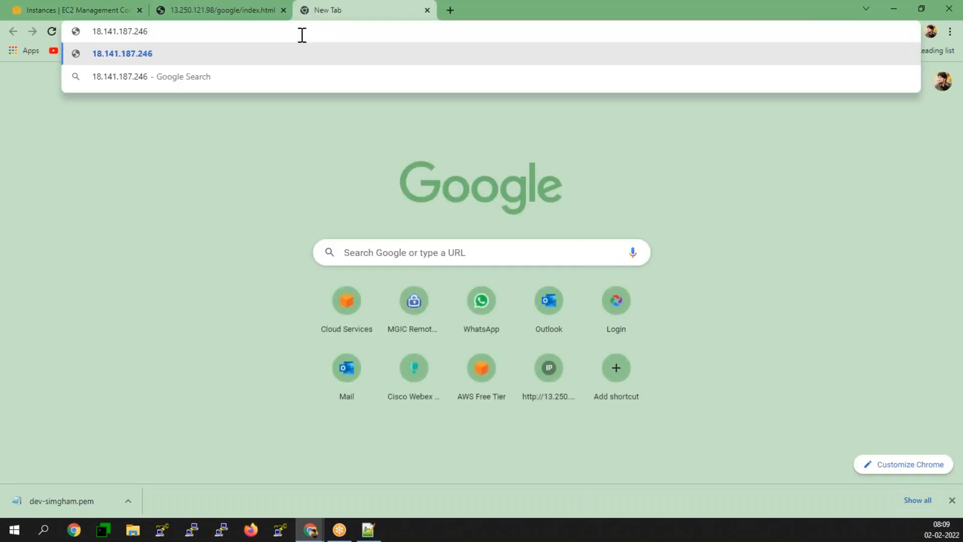
text(/yahoo)
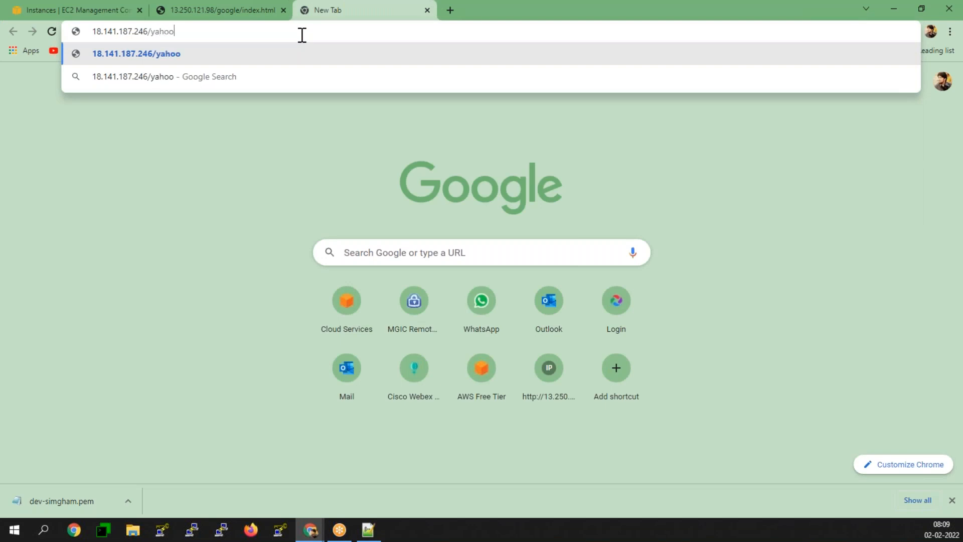
text(/index)
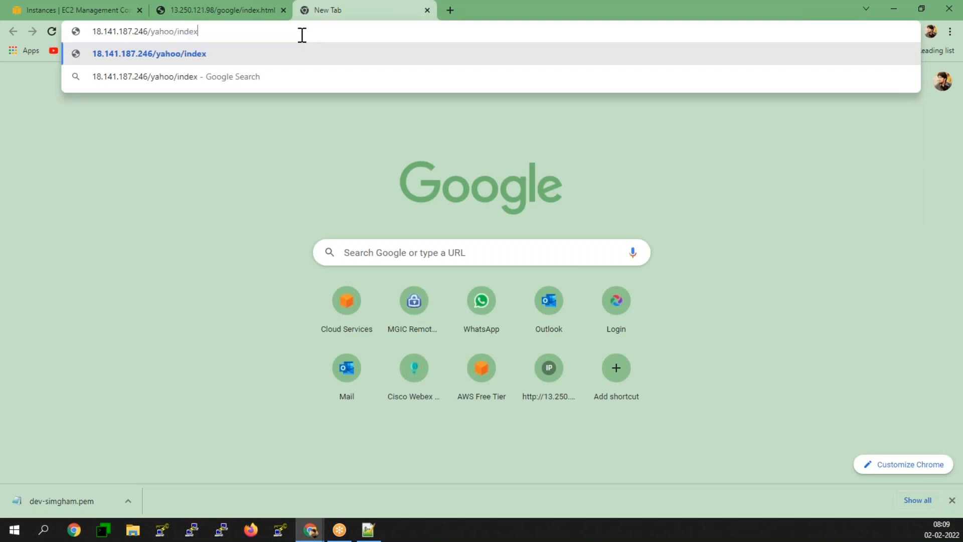
text(.html)
key(Return)
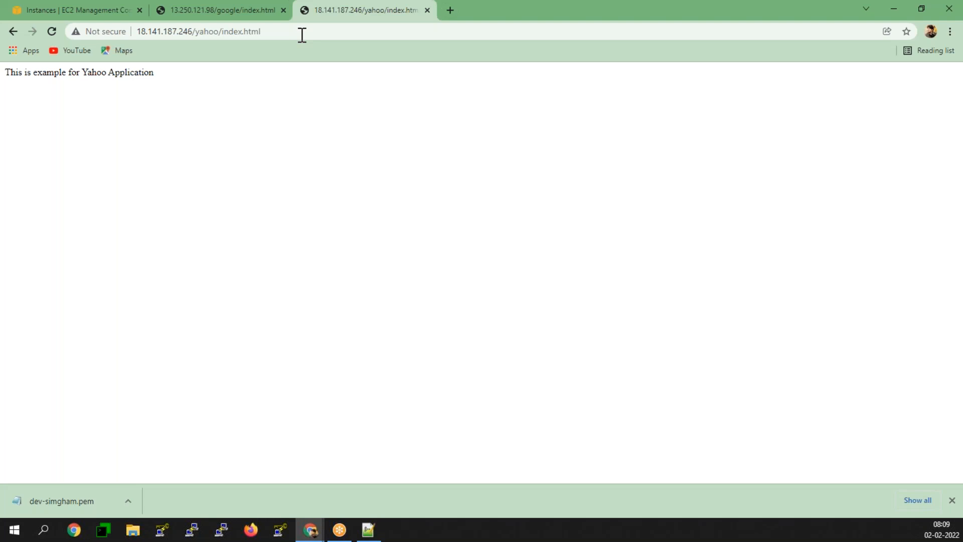
click(448, 10)
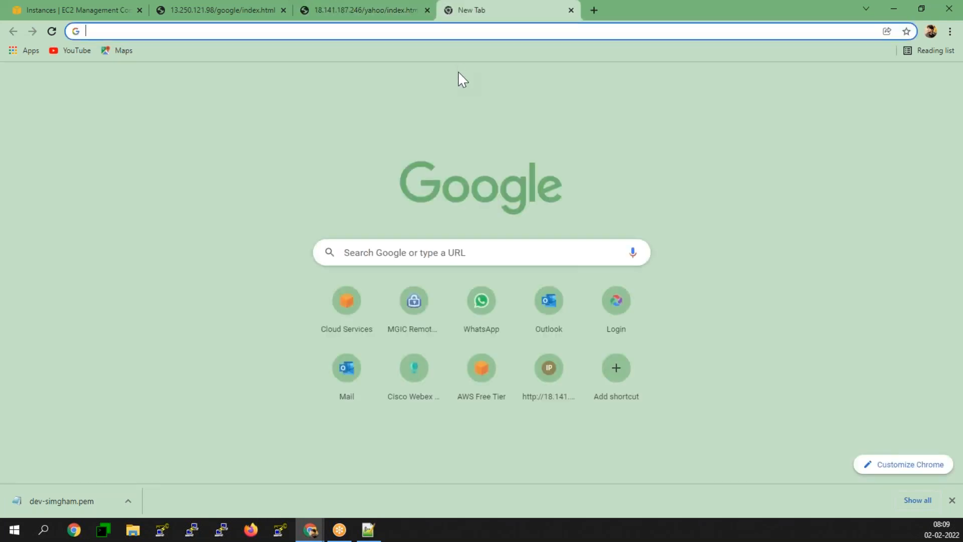
- Search 'draw io' and start a blank diagrams.net diagram, discarding the old draft and deferring storage
text(draw io)
key(Return)
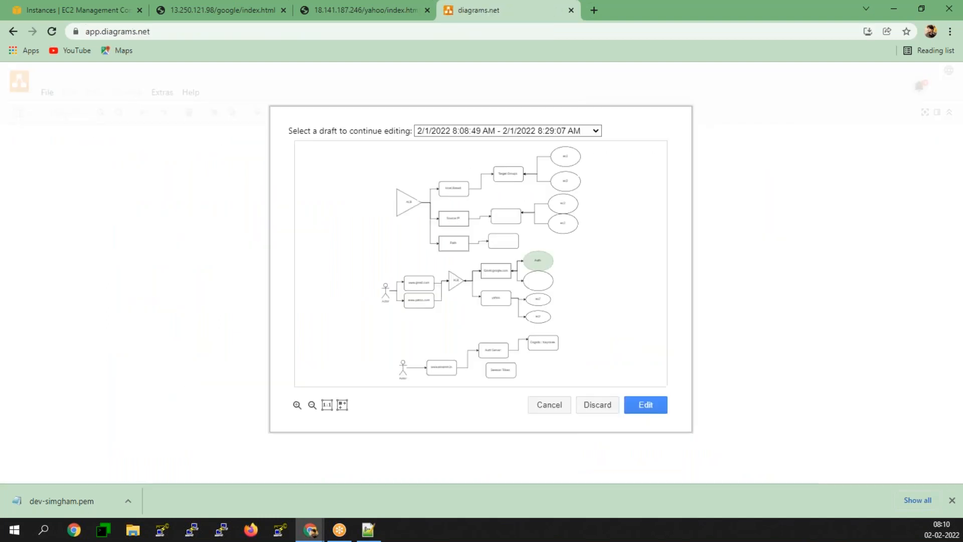
click(597, 409)
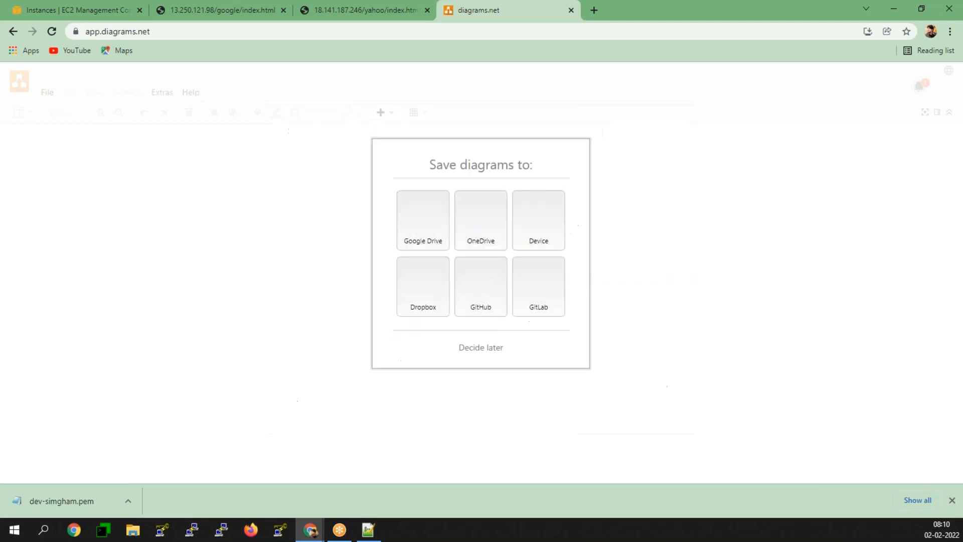
click(473, 347)
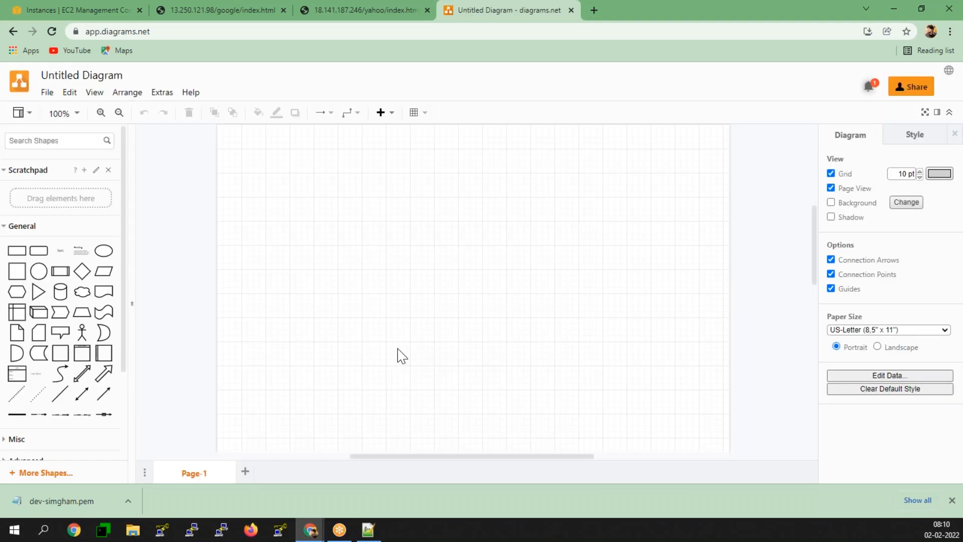
- Add a triangle labelled ALB on the left of the canvas
click(38, 292)
drag(484, 305, 217, 266)
key(F2)
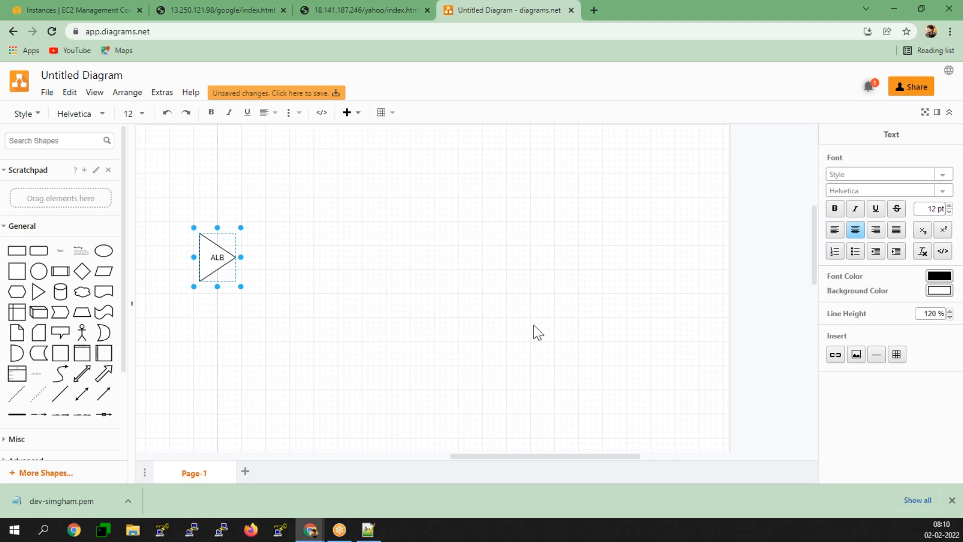
click(245, 293)
click(214, 261)
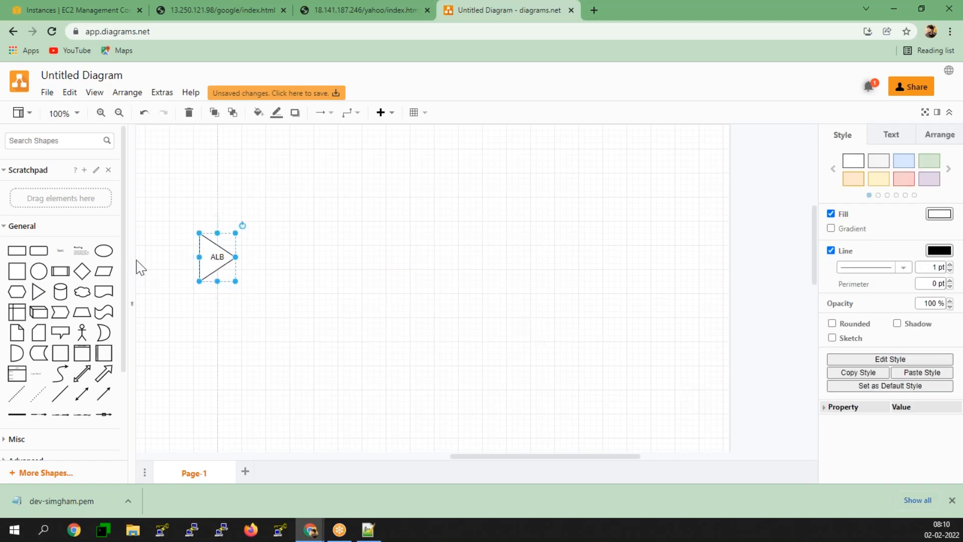
- Add a rounded rectangle 'Google TG' connected by an arrow from ALB
click(39, 250)
drag(469, 293, 336, 236)
click(213, 260)
drag(246, 257, 308, 223)
double_click(308, 223)
text(Google)
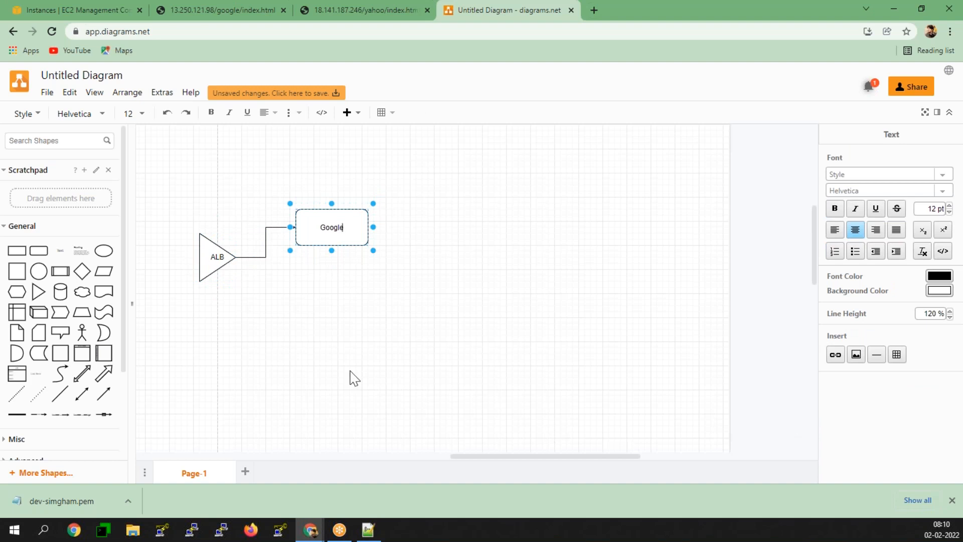
text( TG)
click(350, 327)
click(349, 328)
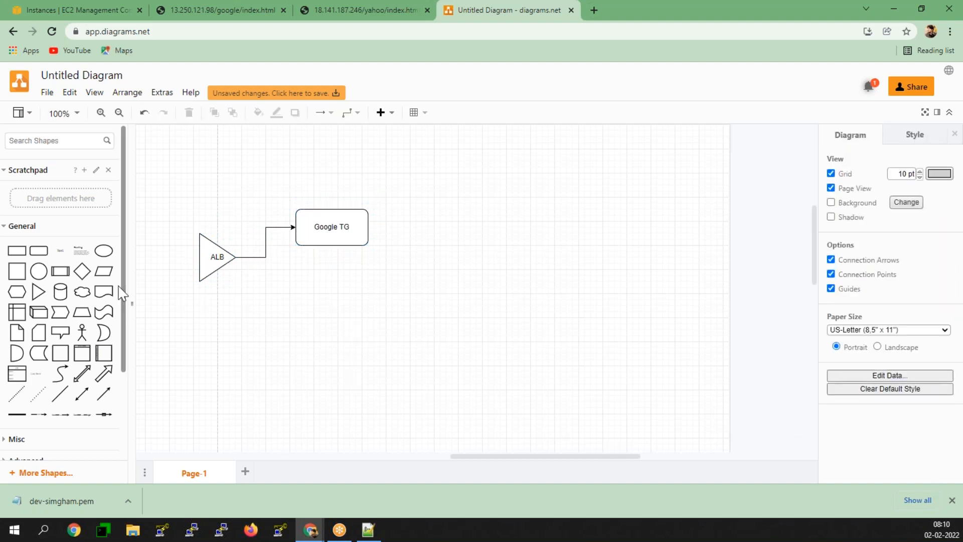
- Add a rectangle '/google/index.html' to the right, connected from Google TG
click(22, 255)
drag(469, 285, 417, 228)
click(344, 221)
double_click(416, 228)
text(/google/index.html)
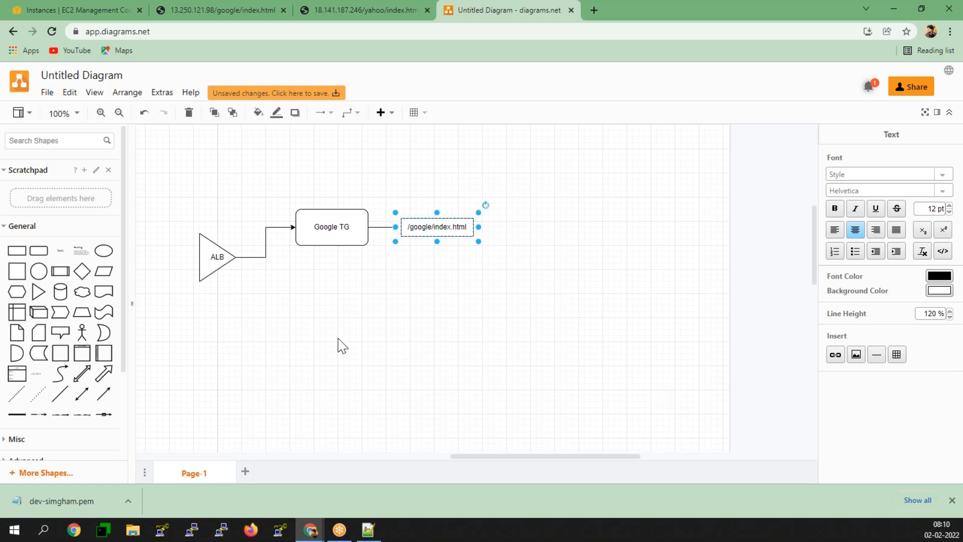
click(341, 345)
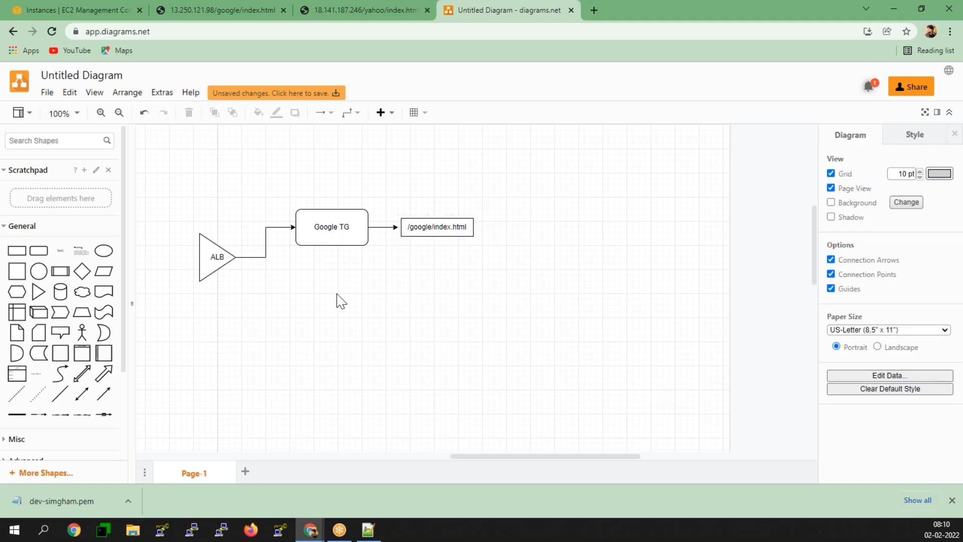
- Arrow from /google/index.html to a 120 x 50 ellipse labelled 'Google Ec2'
click(316, 231)
click(459, 230)
drag(491, 229, 549, 220)
click(103, 251)
double_click(549, 220)
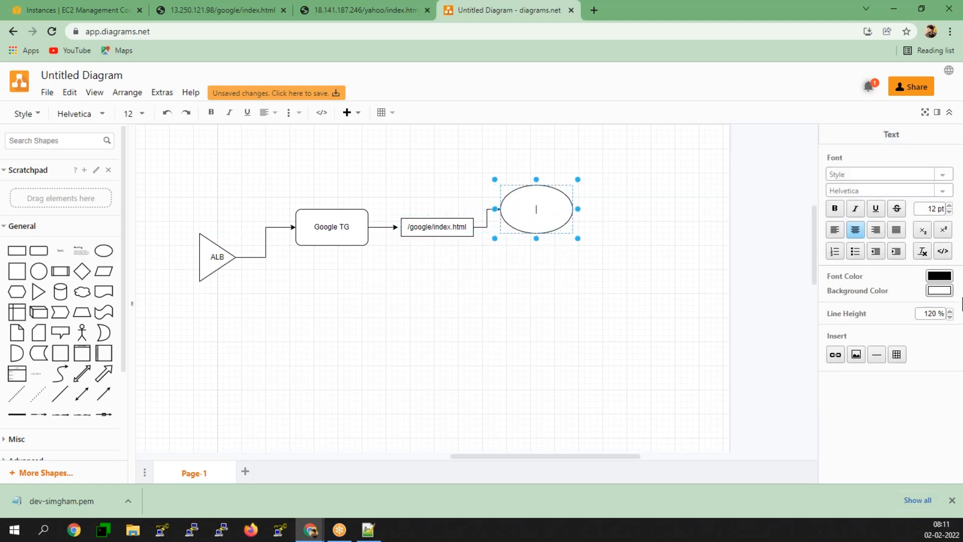
text(Google Ec2)
drag(536, 184, 541, 199)
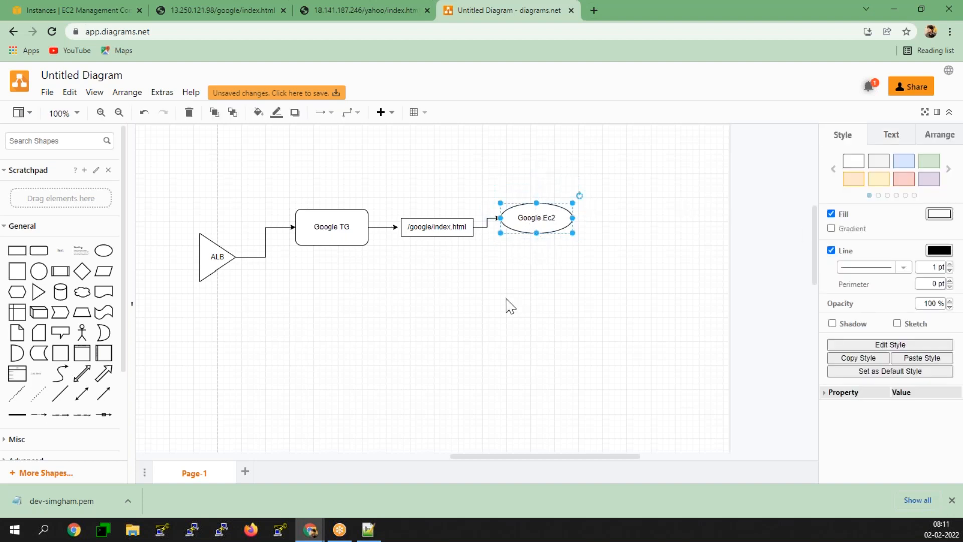
click(506, 301)
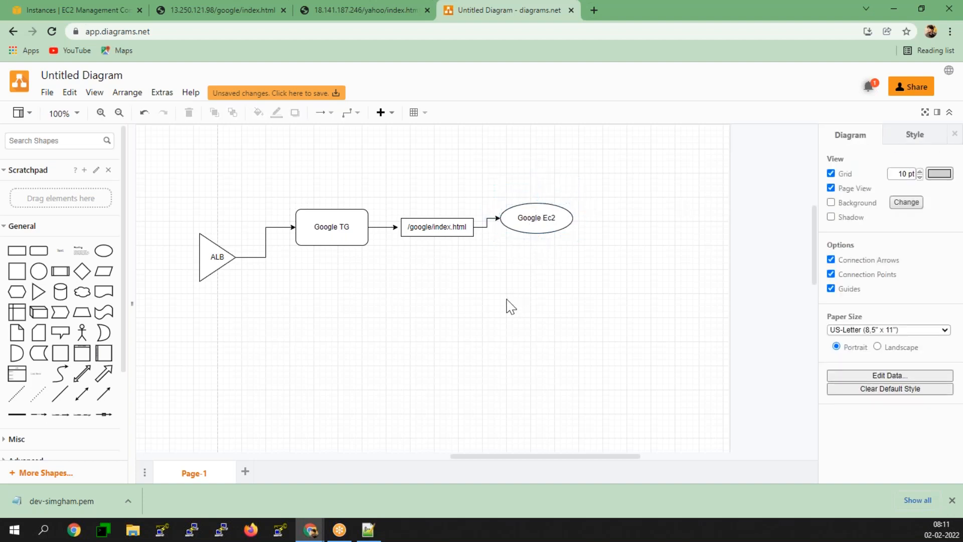
click(206, 258)
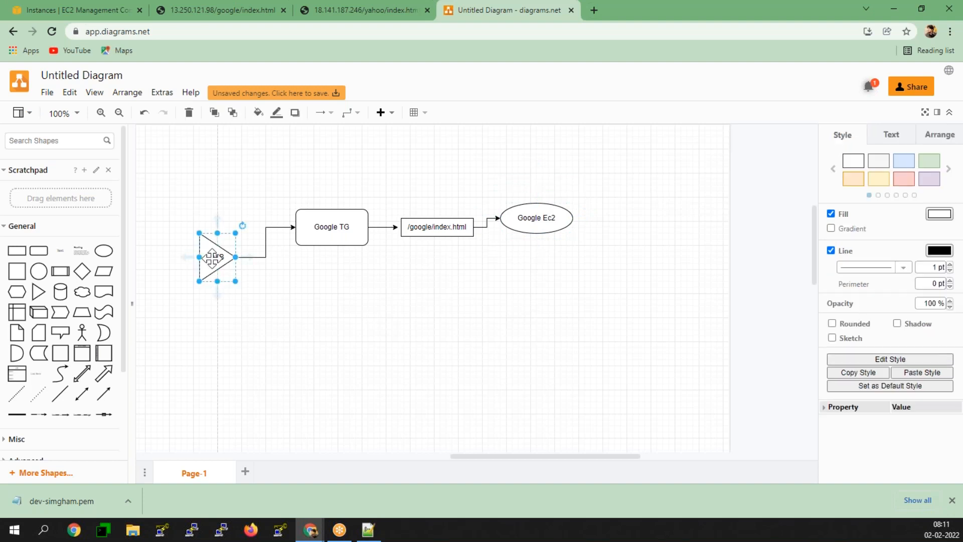
- Duplicate Google TG below as 'Yahoo TG' and connect ALB to it
click(431, 350)
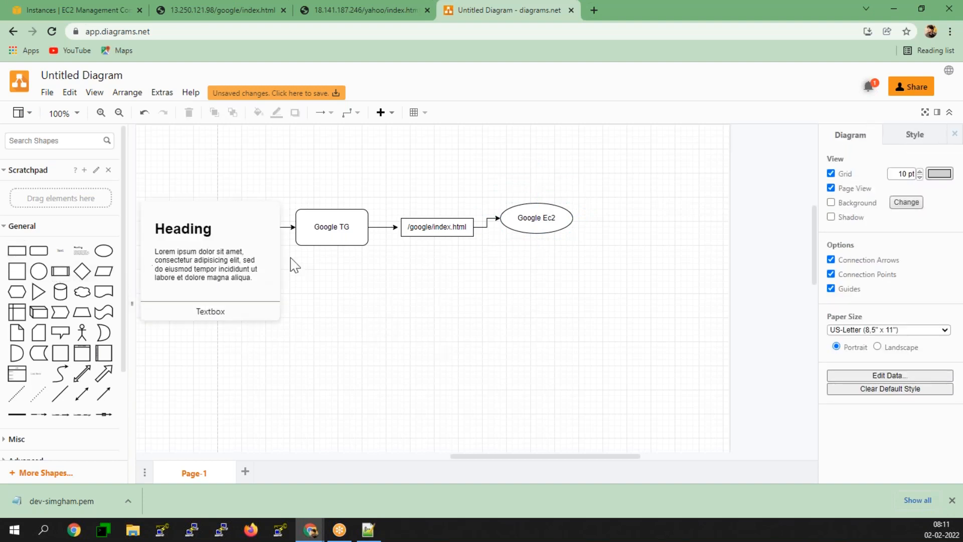
click(326, 227)
drag(334, 225, 329, 284)
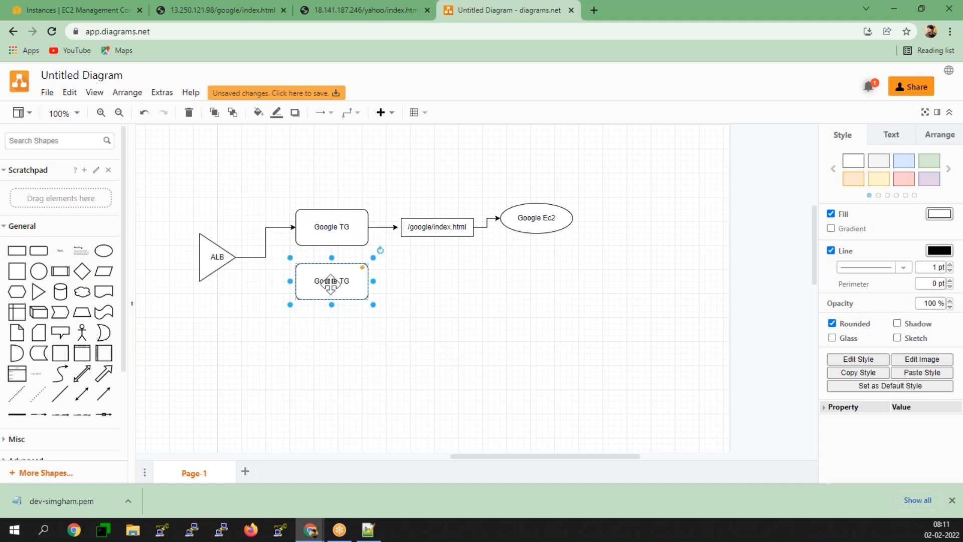
double_click(329, 282)
key(Right)
key(Left)
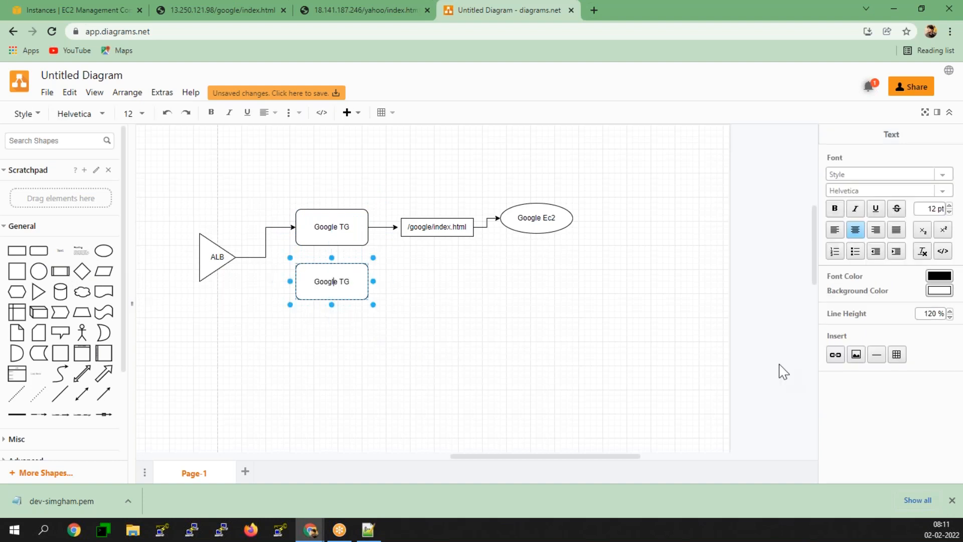
key(BackSpace)
key(BackSpace)
key(BackSpace)
key(BackSpace)
key(BackSpace)
key(BackSpace)
text(Yahoo)
click(210, 257)
drag(246, 257, 296, 282)
- Duplicate the path box beside Yahoo TG and relabel it '/Yahoo/index.html'
click(361, 280)
click(415, 223)
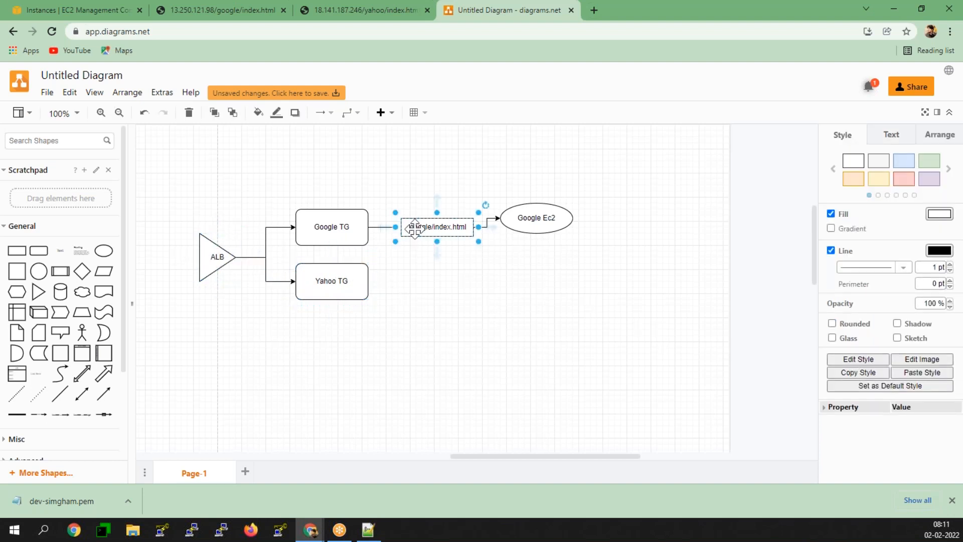
drag(415, 224, 401, 287)
click(321, 279)
double_click(436, 280)
key(End)
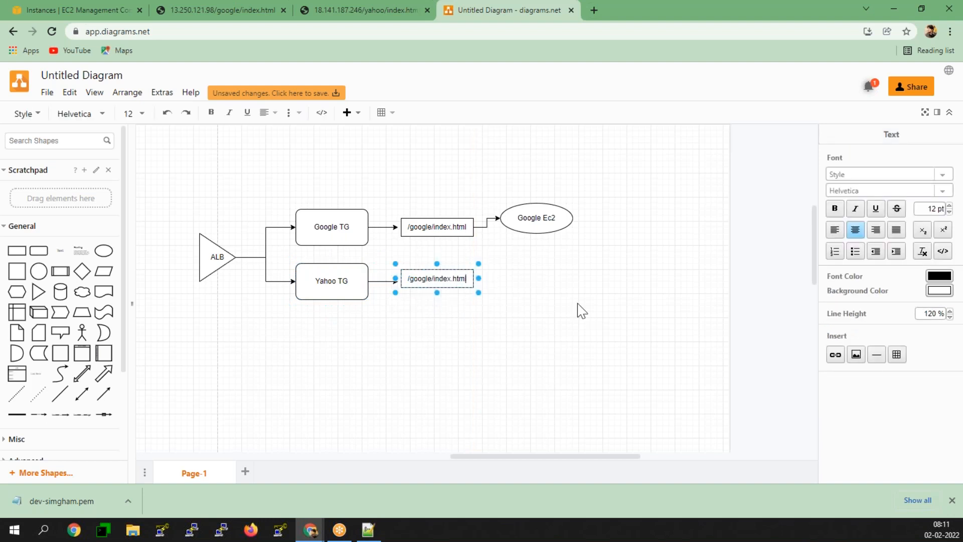
key(BackSpace)
key(BackSpace)
key(BackSpace)
key(BackSpace)
key(BackSpace)
key(BackSpace)
key(BackSpace)
text(Yahoo)
click(577, 304)
click(577, 303)
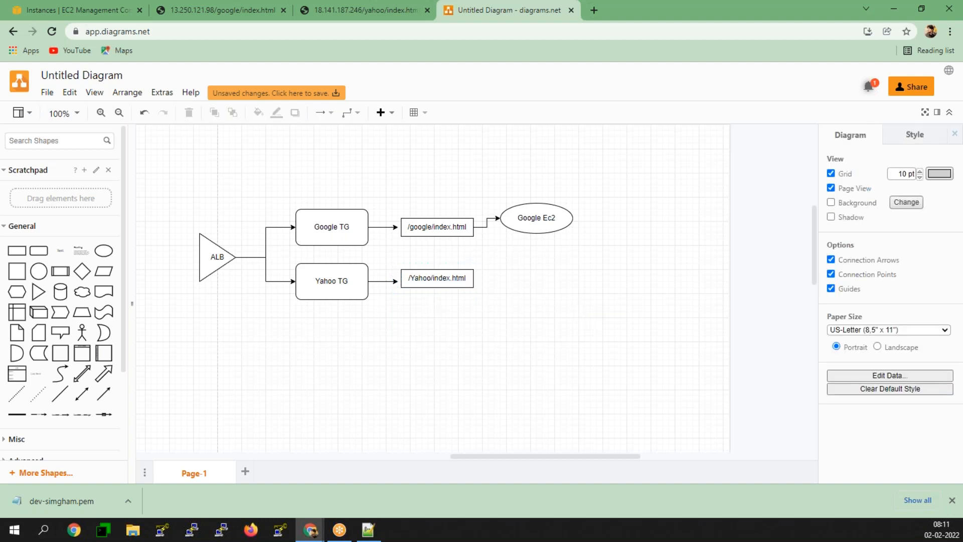
- Copy the Google Ec2 ellipse, connect it from /Yahoo/index.html, and relabel it 'yahoo Ec2'
click(564, 216)
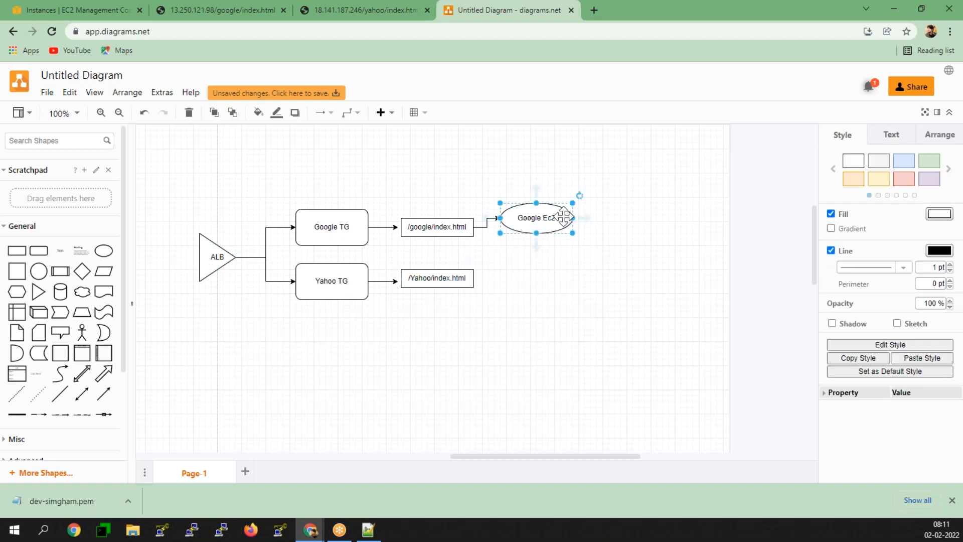
double_click(563, 217)
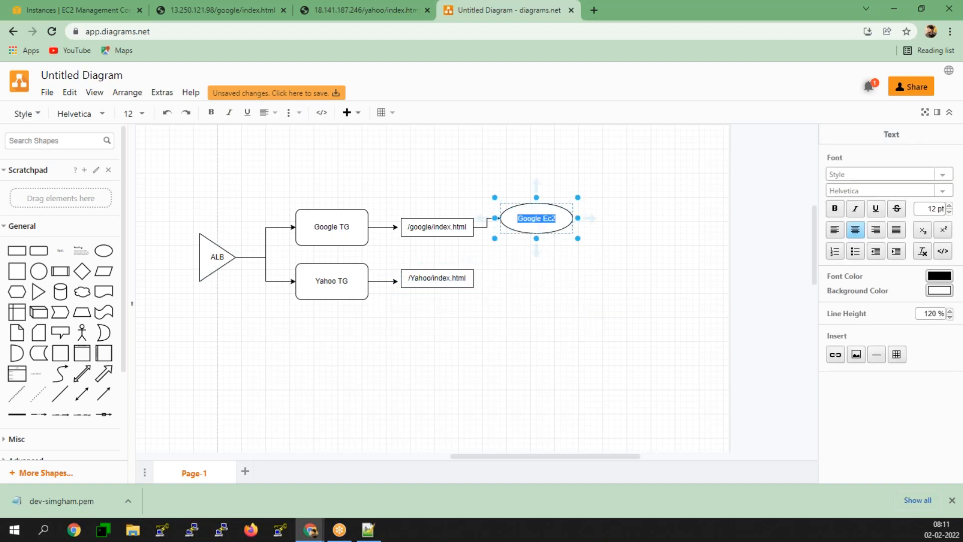
click(577, 287)
click(557, 214)
ctrl+drag(556, 214, 561, 274)
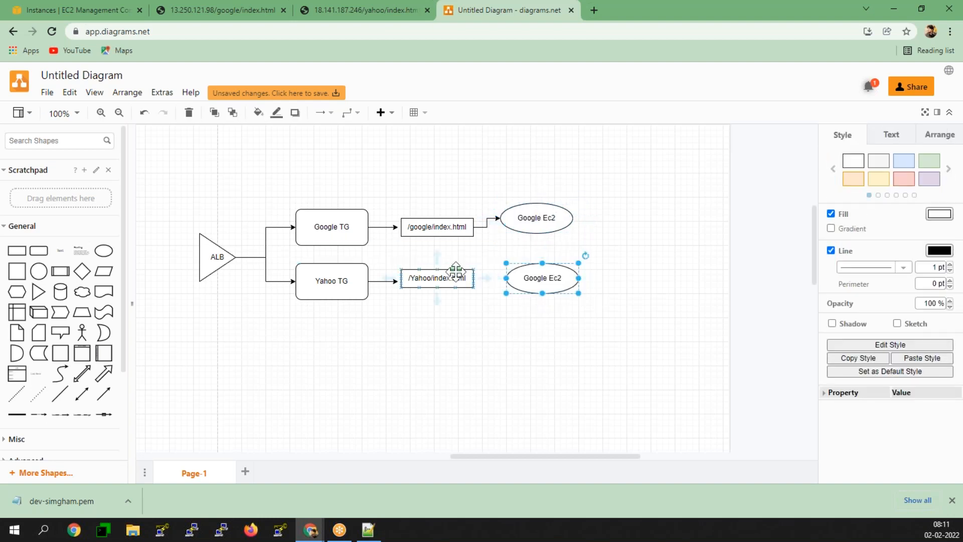
click(459, 273)
drag(484, 278, 547, 274)
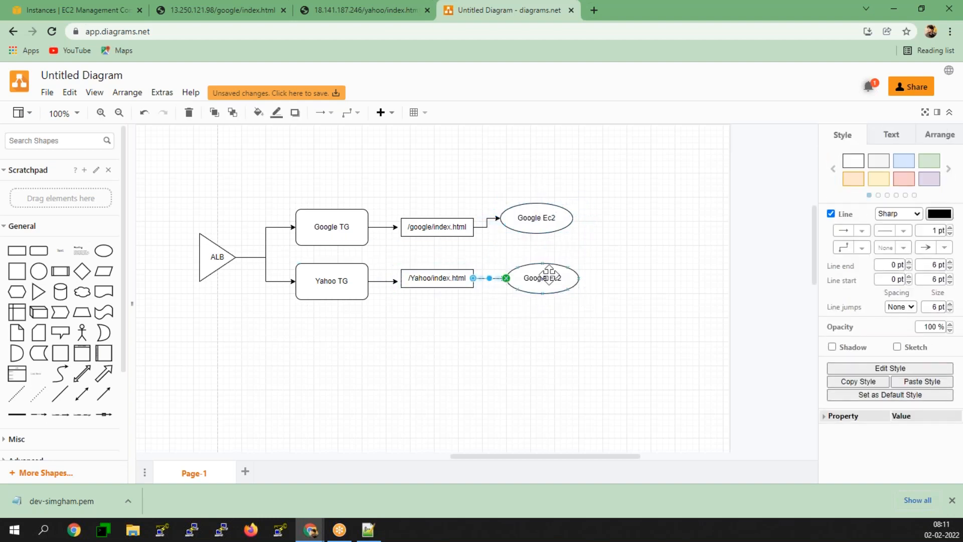
double_click(546, 275)
key(Right)
key(Left)
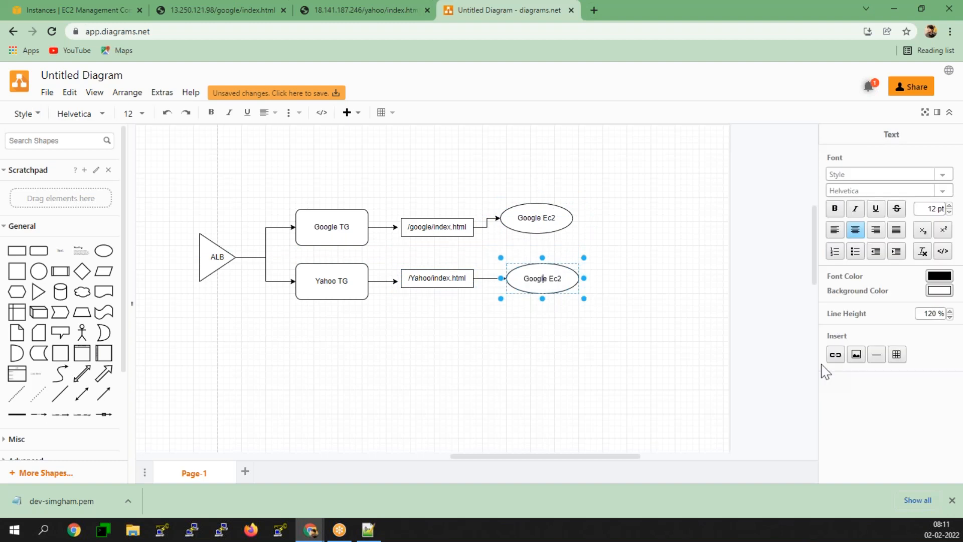
key(BackSpace)
key(BackSpace)
key(BackSpace)
key(BackSpace)
key(BackSpace)
text(yahoo)
click(564, 367)
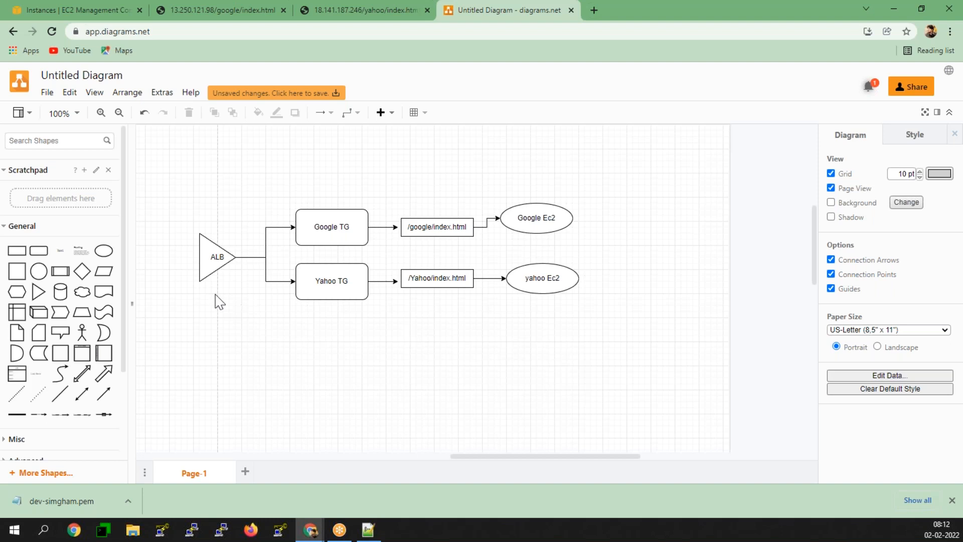
- Place an Actor below the ALB flow with a rectangle labelled '/google' to its right
click(84, 331)
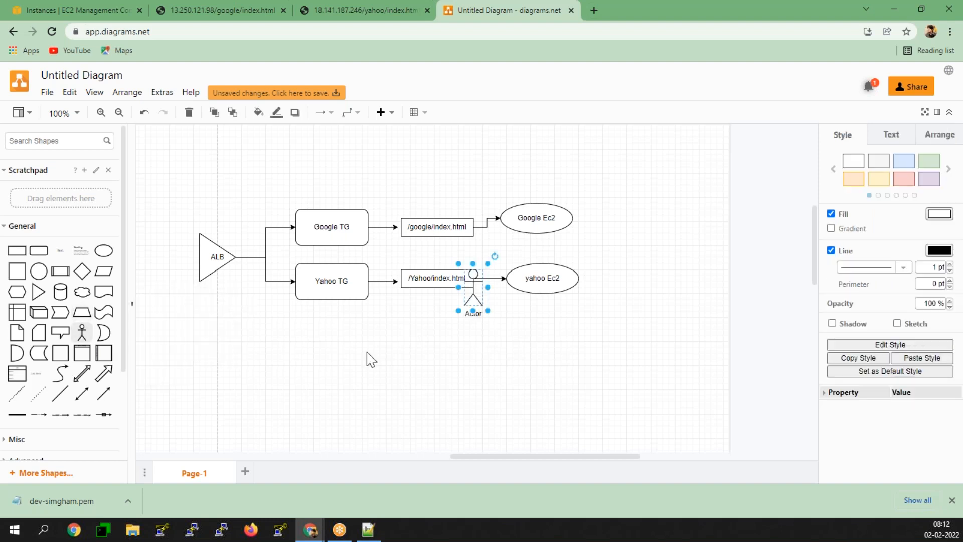
drag(466, 300, 253, 353)
scroll(252, 352, down, 2)
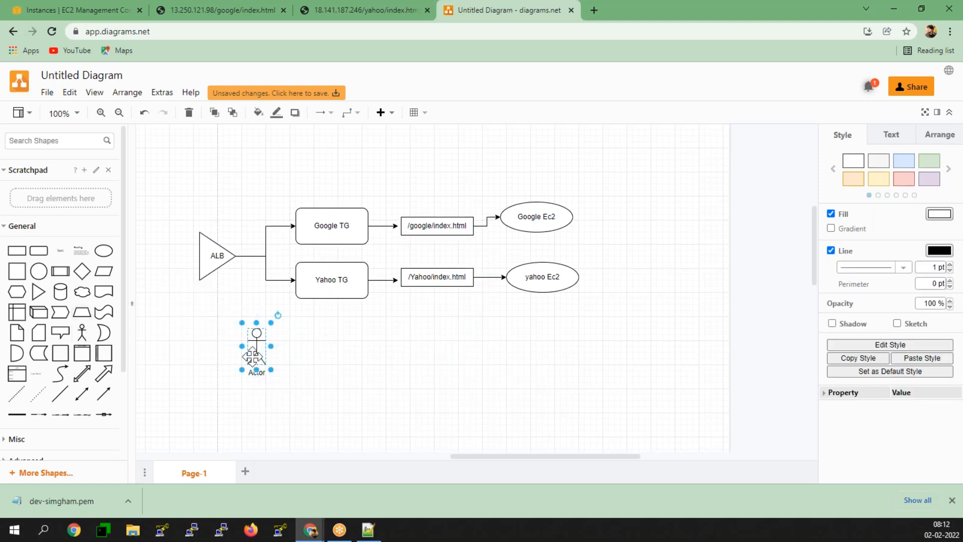
scroll(252, 353, up, 1)
drag(255, 279, 254, 290)
click(17, 250)
drag(464, 286, 350, 279)
double_click(349, 281)
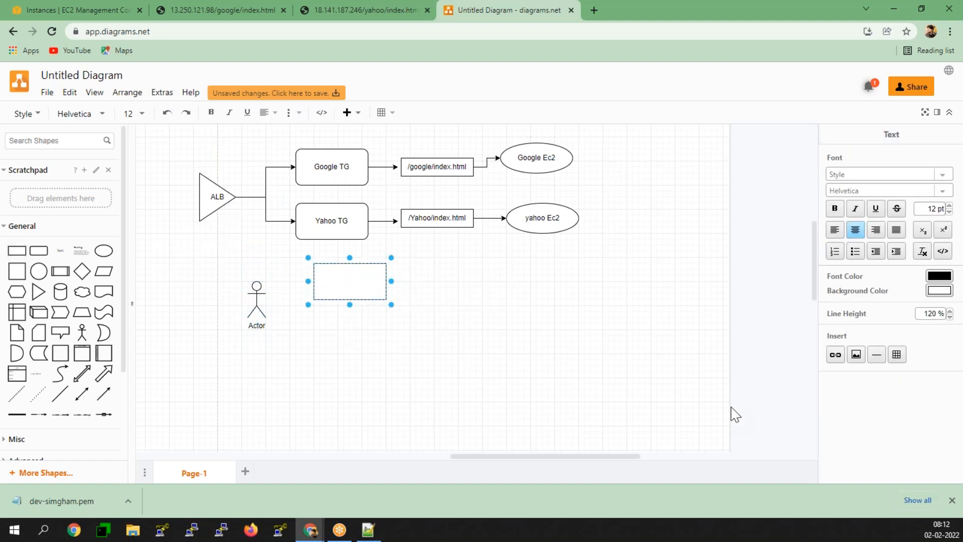
text(/google)
key(Escape)
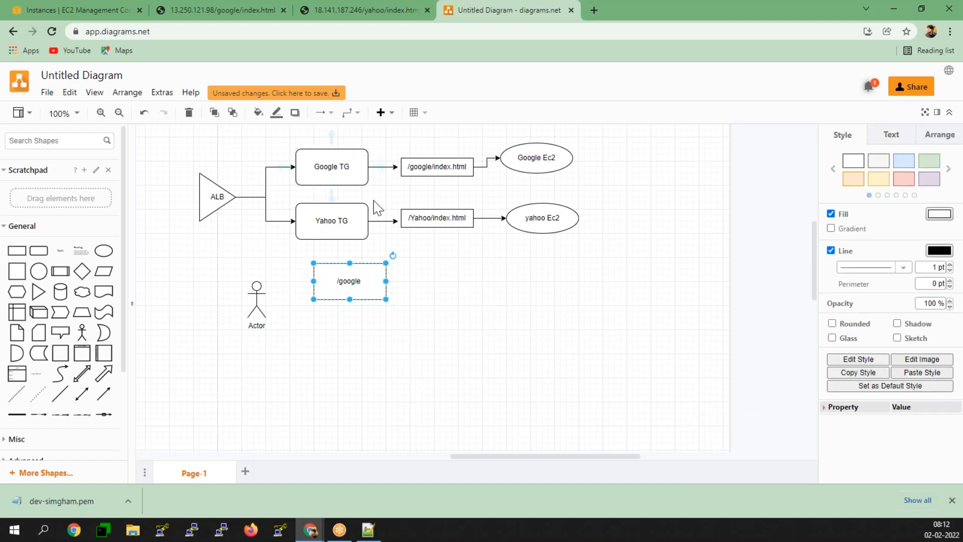
- Duplicate the /google box to the right and connect the two with an arrow
key(ctrl+v)
drag(359, 286, 473, 281)
click(377, 279)
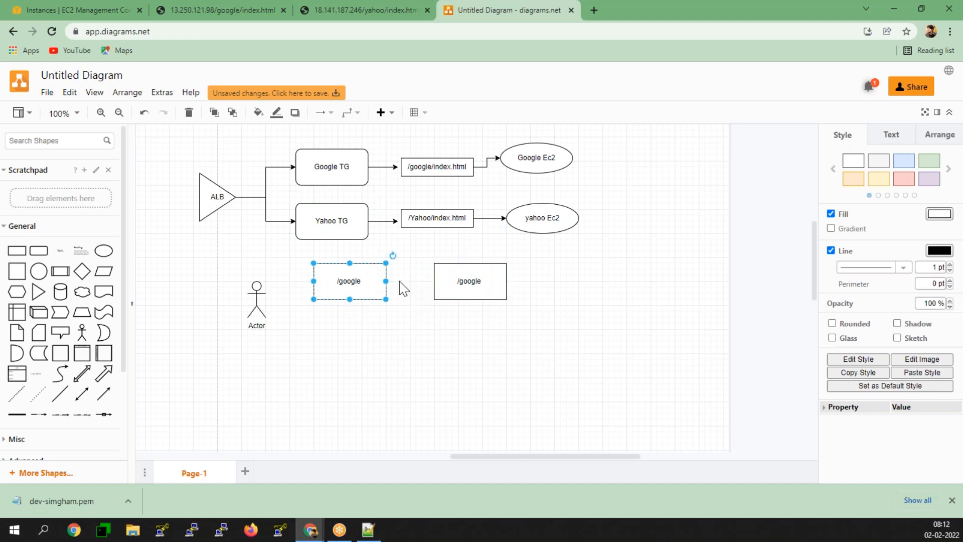
mouse_move(402, 290)
click(424, 281)
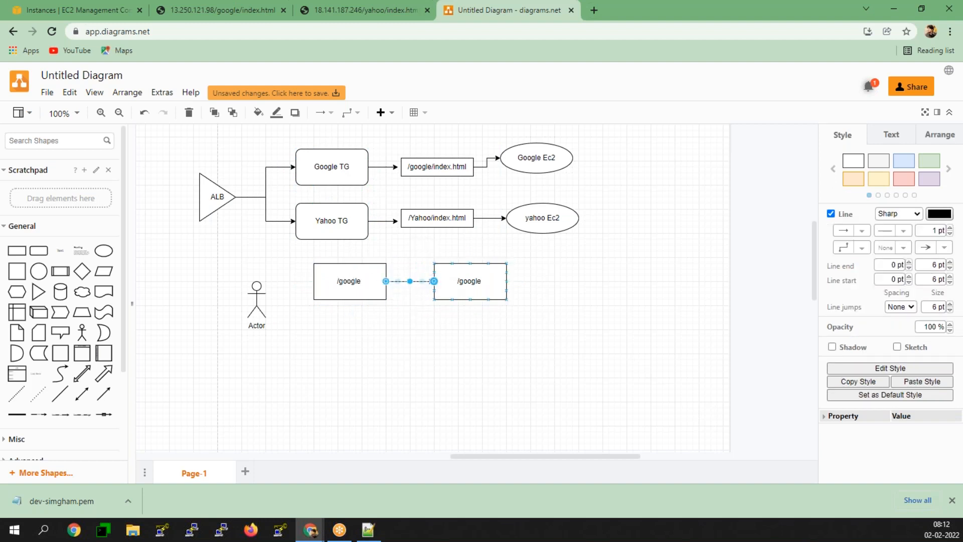
click(396, 345)
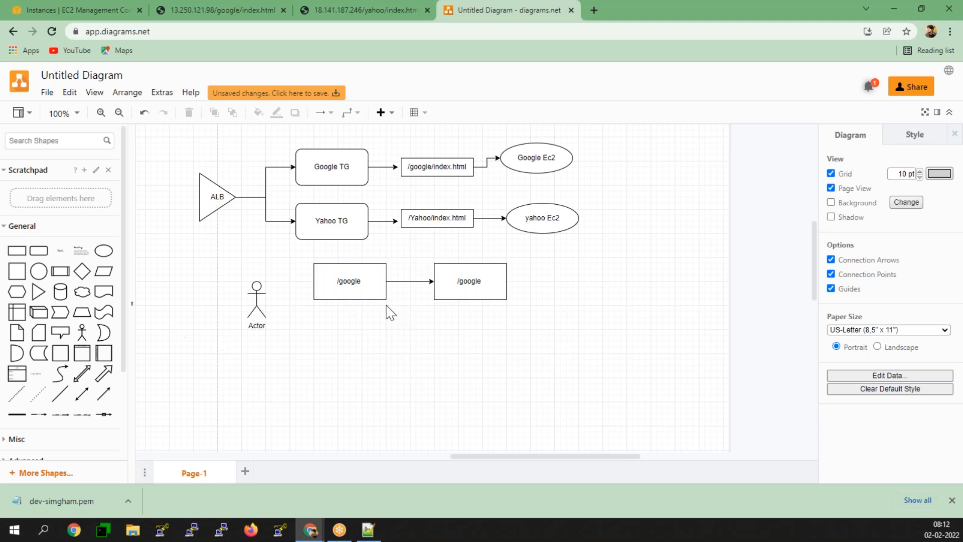
- Copy the left /google box below it and relabel it '/yahoo'
click(355, 277)
drag(356, 276, 352, 328)
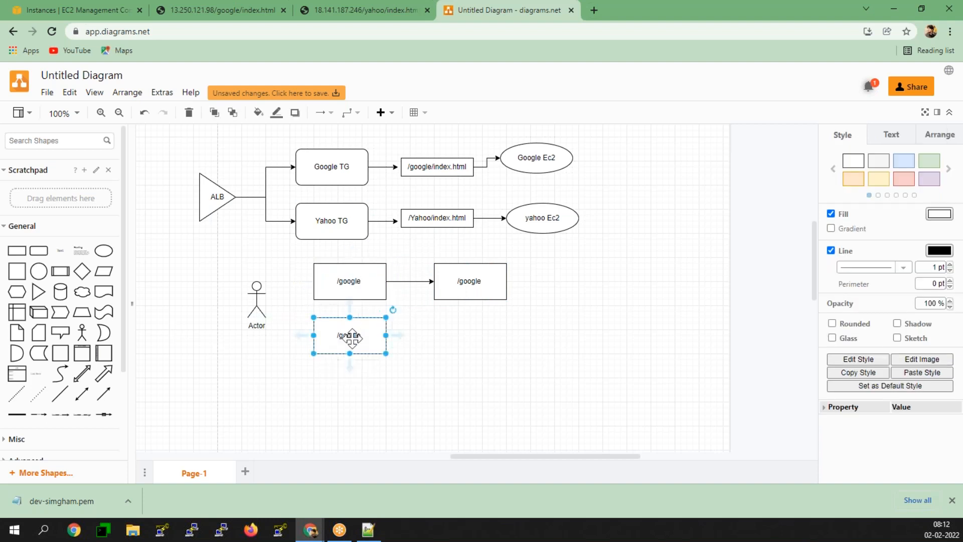
double_click(351, 335)
key(Right)
key(BackSpace)
key(BackSpace)
key(BackSpace)
key(BackSpace)
key(BackSpace)
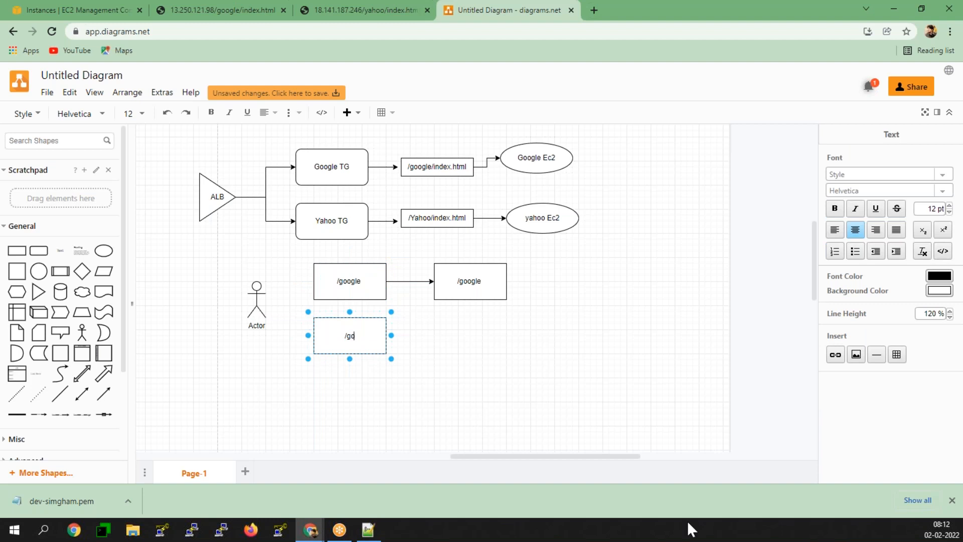
key(BackSpace)
text(yahoo)
click(474, 282)
- Copy the right box below, connect /yahoo to it, and label it '/yahoo'
drag(474, 282, 468, 335)
drag(394, 335, 451, 335)
click(450, 335)
double_click(450, 335)
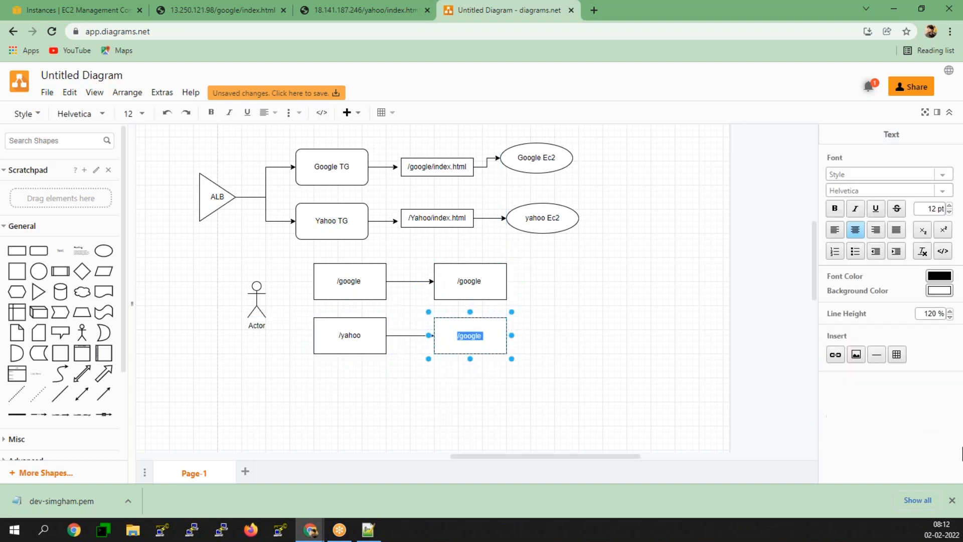
key(BackSpace)
key(BackSpace)
key(BackSpace)
key(BackSpace)
key(BackSpace)
key(BackSpace)
key(BackSpace)
text(/yahoo)
- Draw connectors from the Actor to the /google and /yahoo boxes
click(257, 299)
drag(279, 299, 323, 340)
click(257, 285)
click(768, 355)
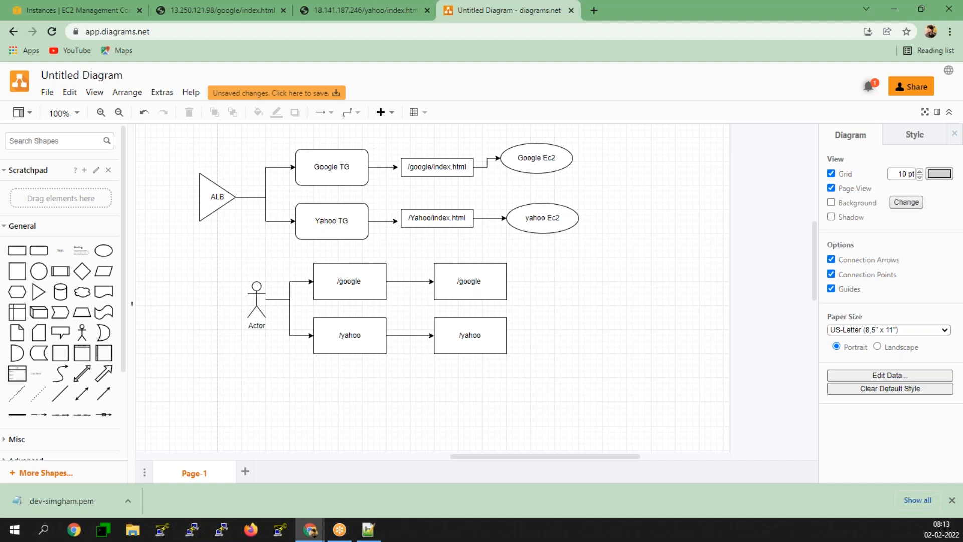
- Return to the EC2 Instances tab and deselect the Yahoo instance
click(109, 4)
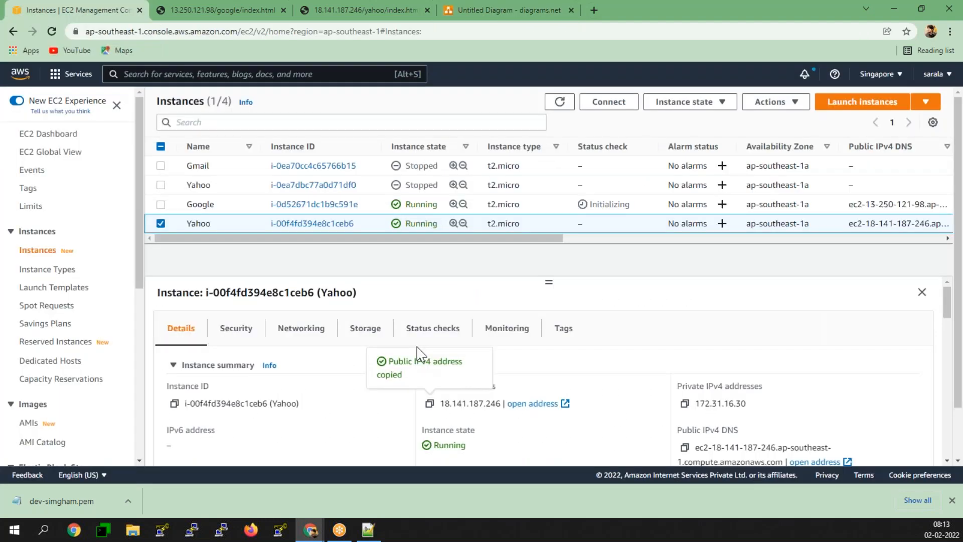
click(160, 223)
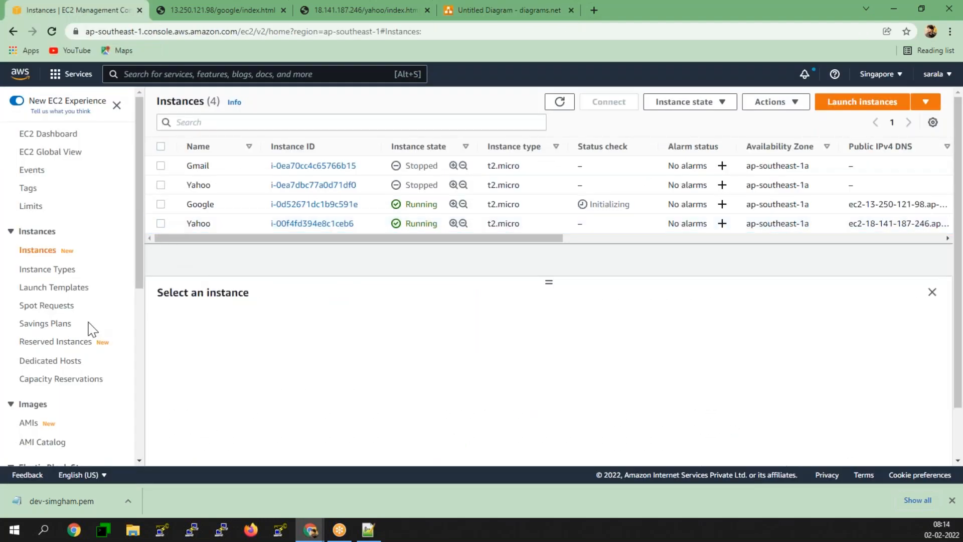
scroll(75, 396, down, 6)
- Check the GmailTG target group, then open prod-alb's HTTP:80 listener rules
click(60, 409)
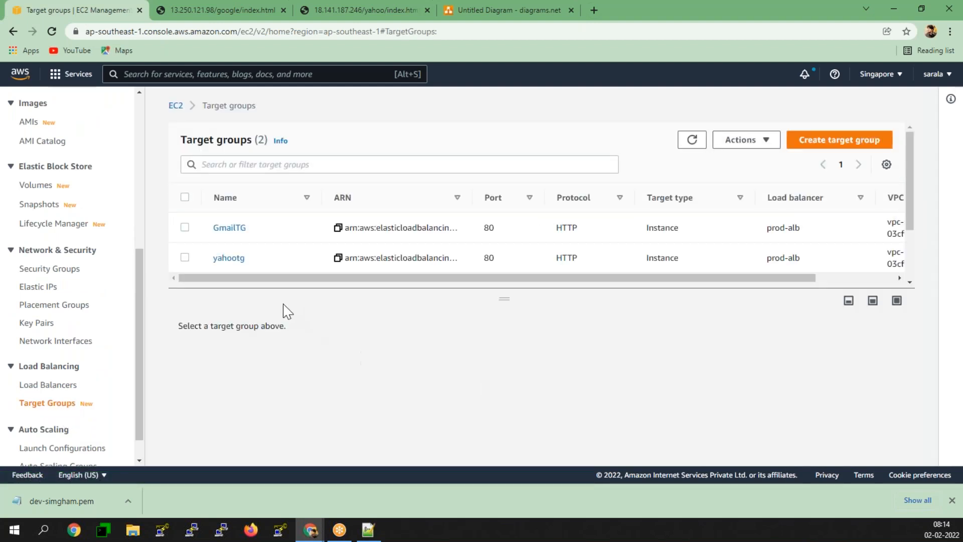
click(185, 227)
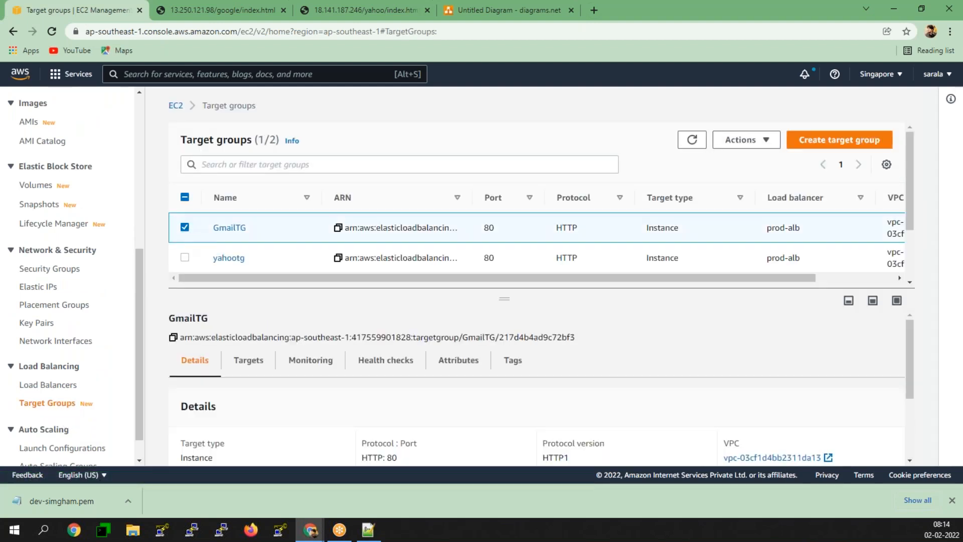
click(185, 228)
scroll(90, 417, down, 1)
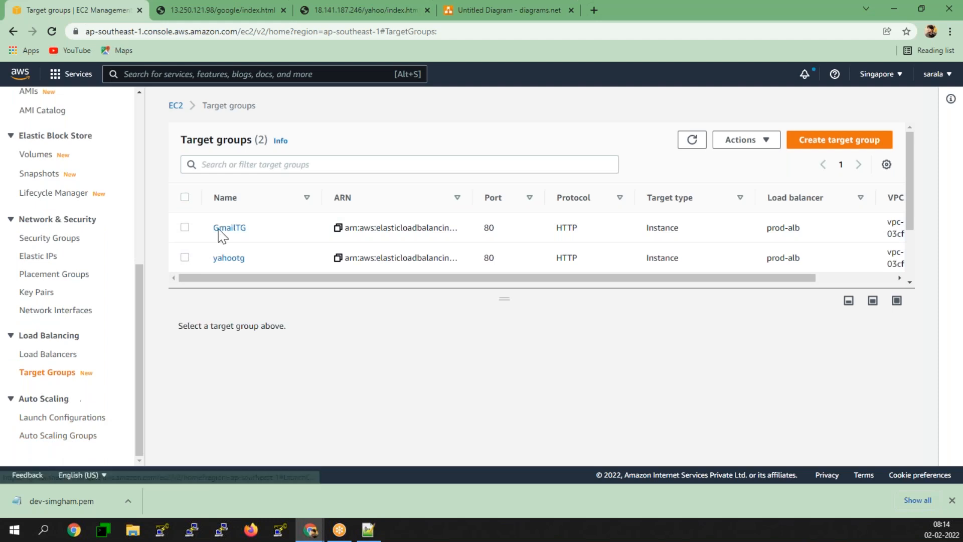
click(60, 354)
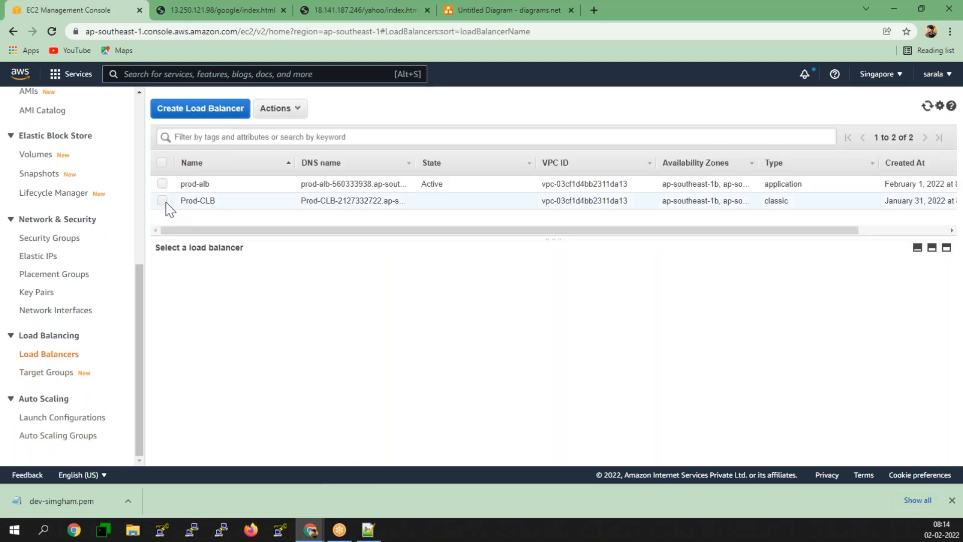
click(163, 184)
click(262, 280)
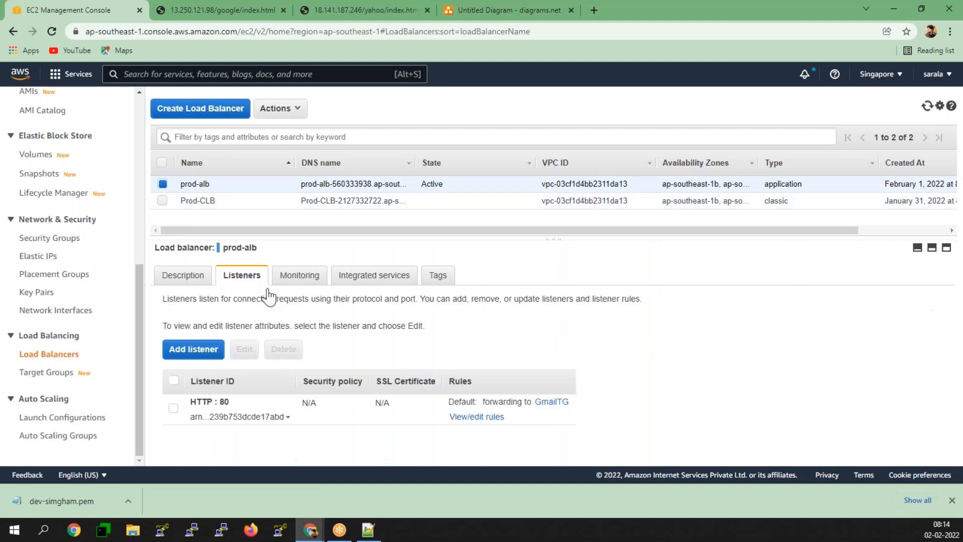
click(477, 417)
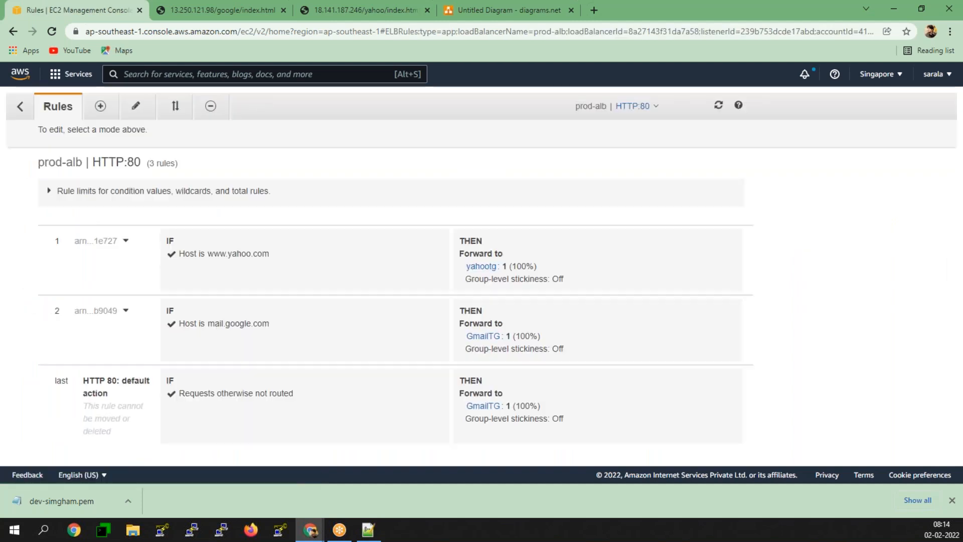
click(211, 107)
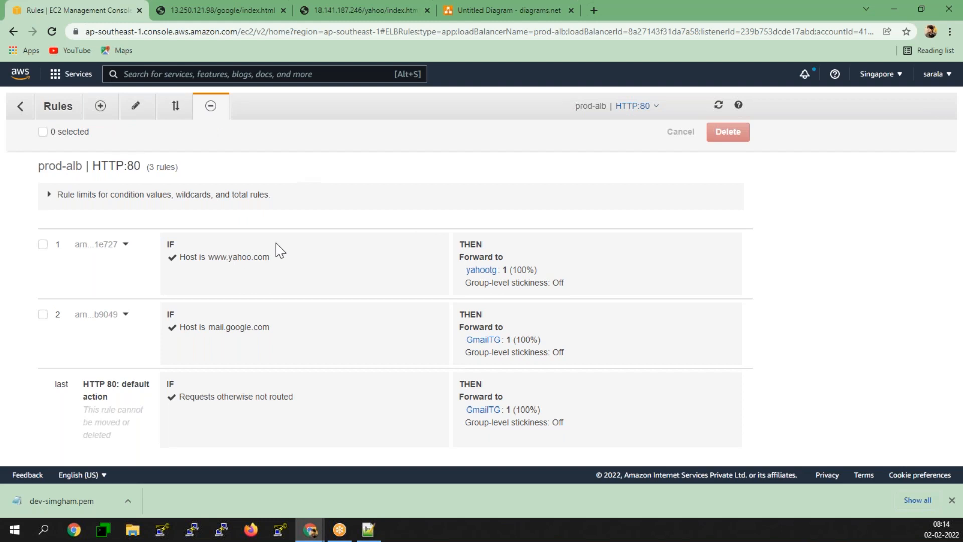
click(43, 245)
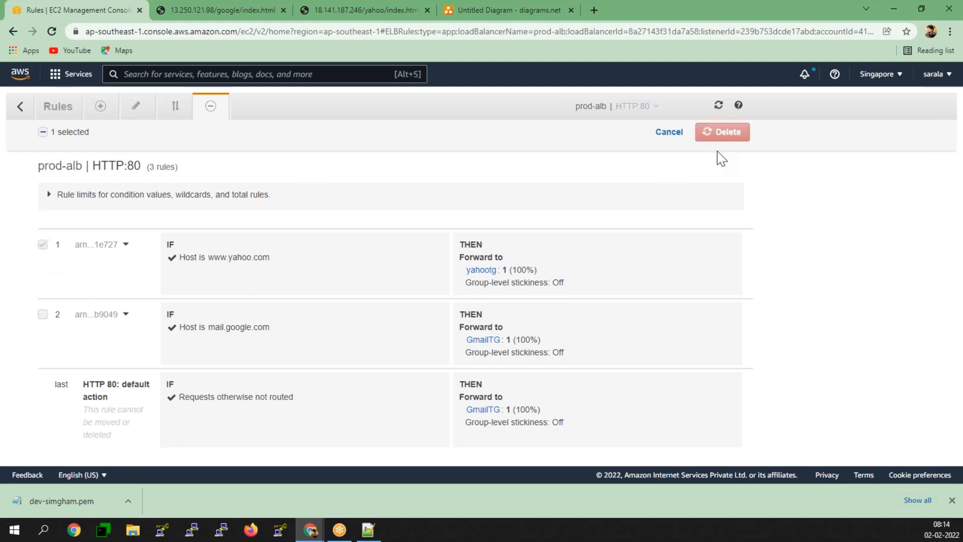
click(718, 141)
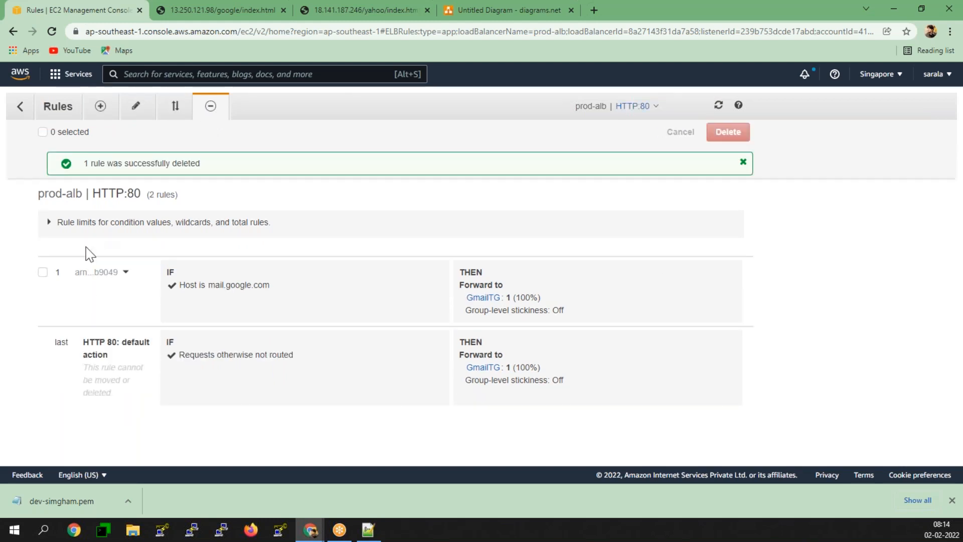
click(42, 272)
click(731, 137)
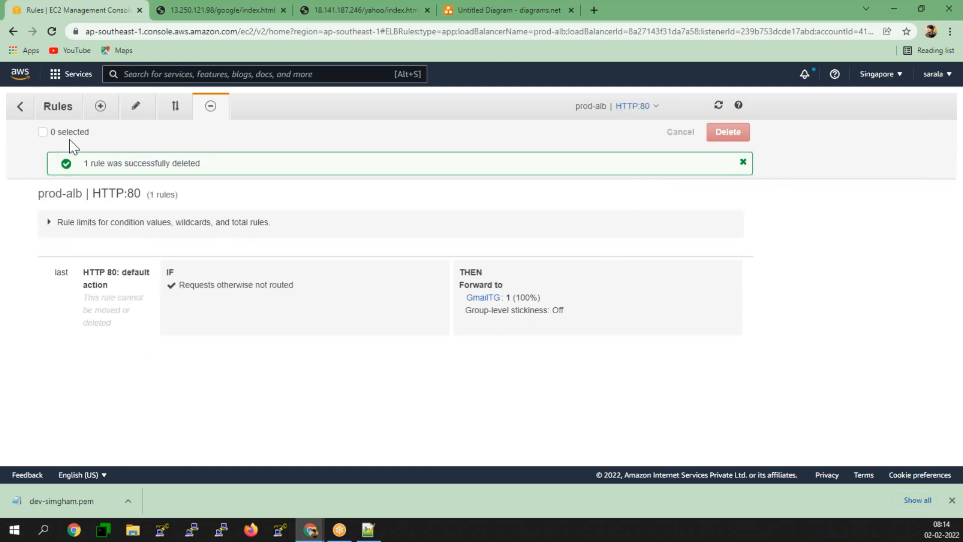
click(51, 114)
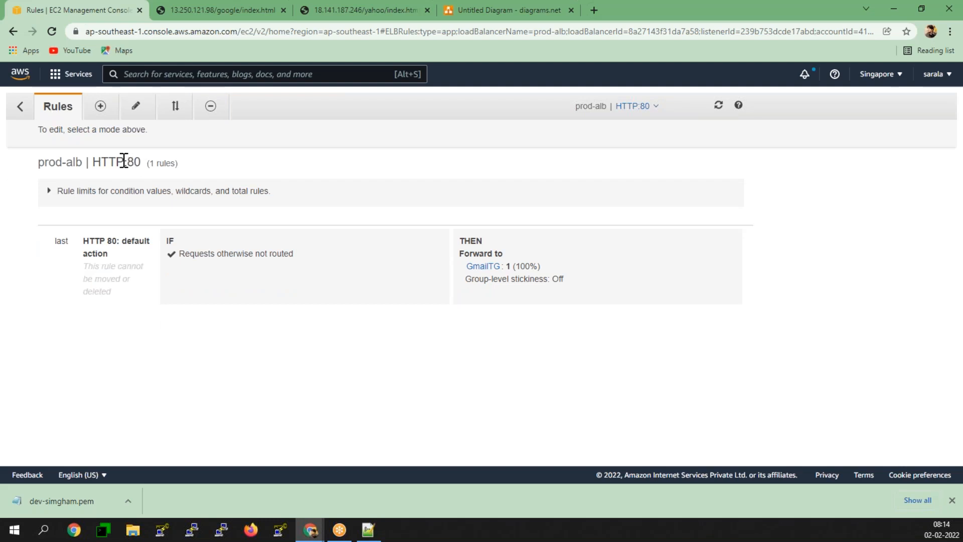
click(21, 107)
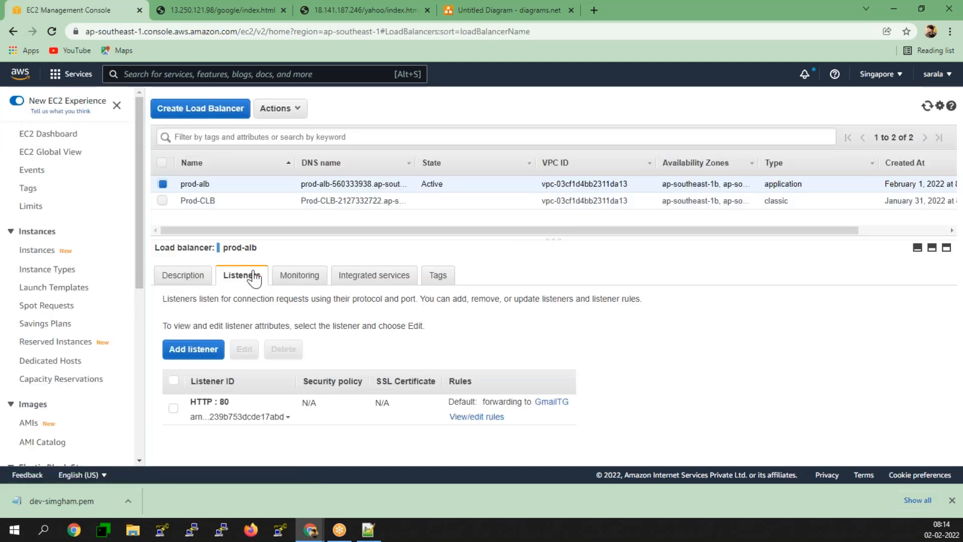
- Delete prod-alb's HTTP:80 listener and view the load balancer's Basic Configuration details
click(173, 408)
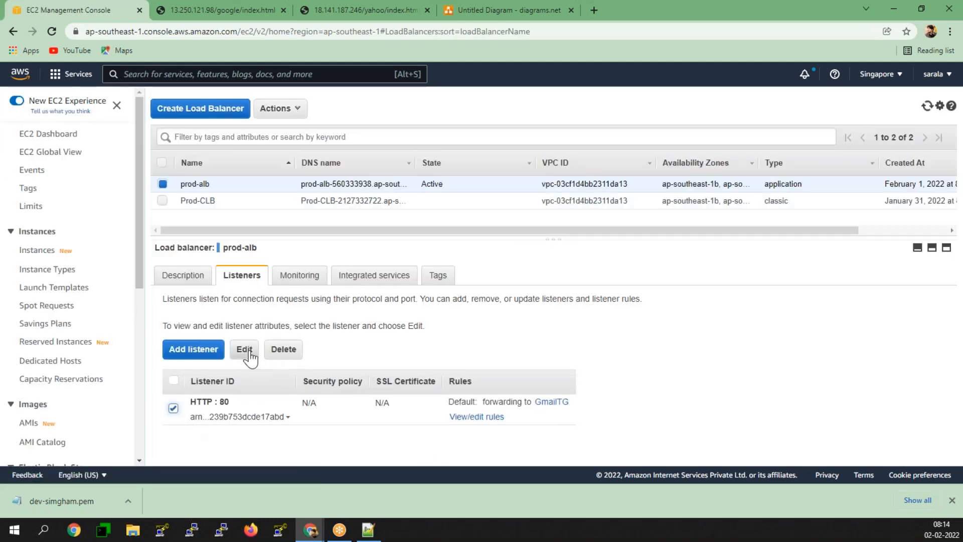
click(283, 350)
click(586, 321)
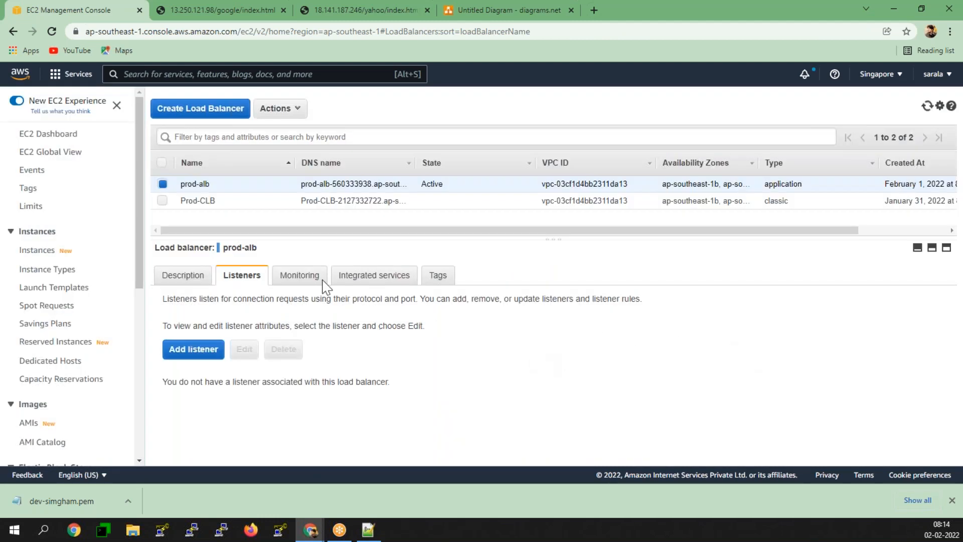
click(185, 277)
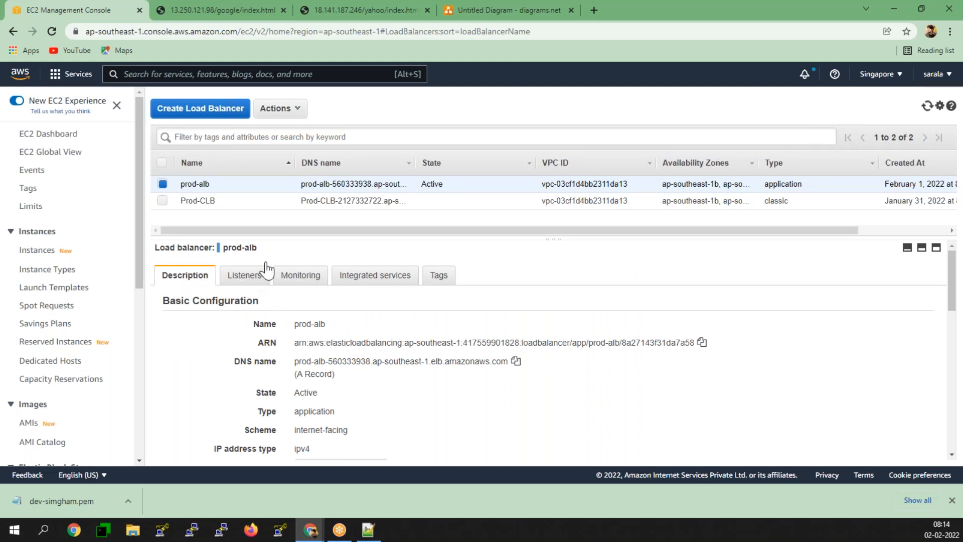
- Load google.com in a new tab and launch Gmail from the Google apps grid
click(594, 9)
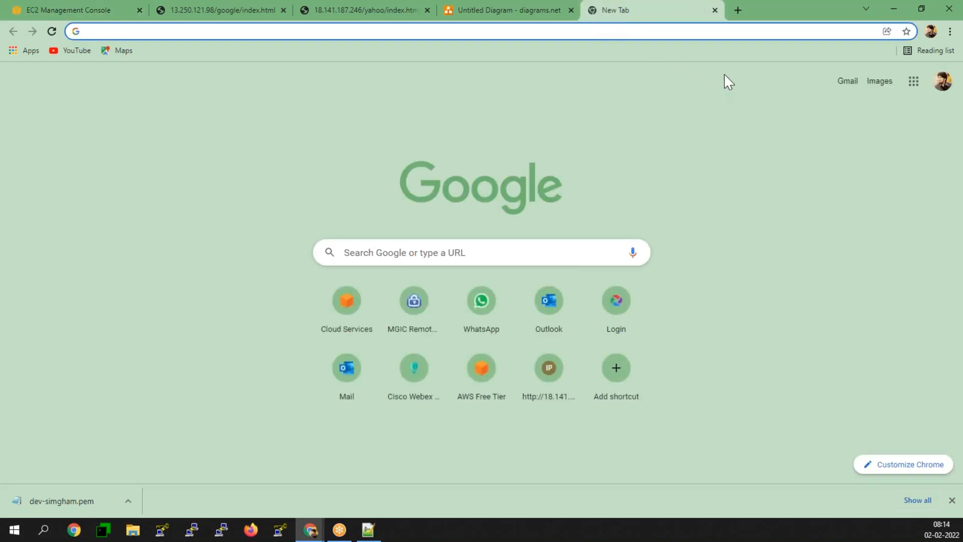
text(google.com)
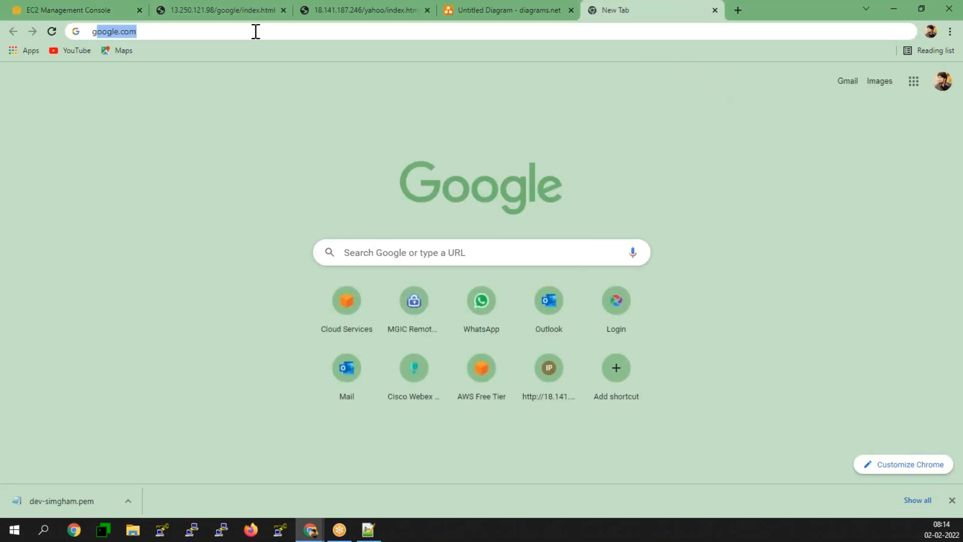
key(Return)
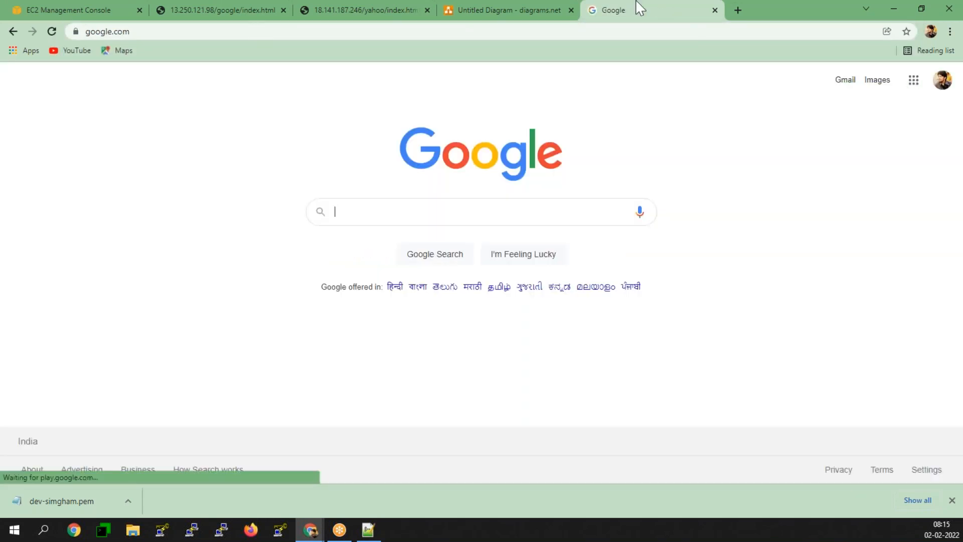
click(904, 84)
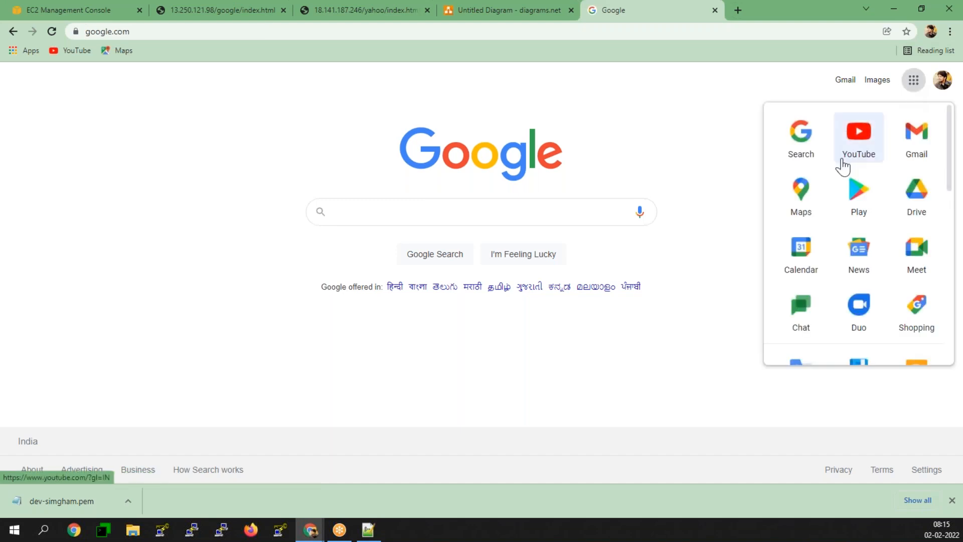
click(921, 152)
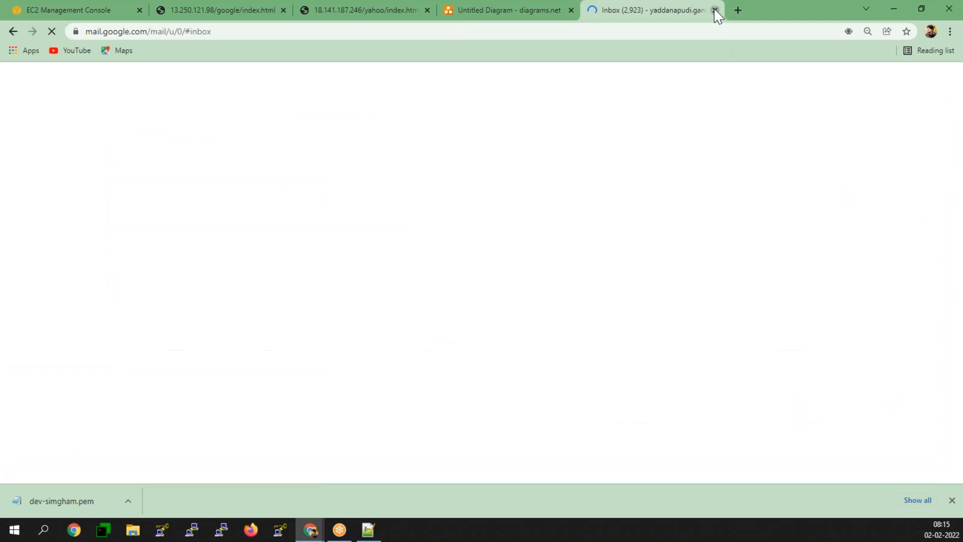
- Close Gmail, reload google.com in a new tab, then return to the google/index.html page
click(715, 10)
click(594, 10)
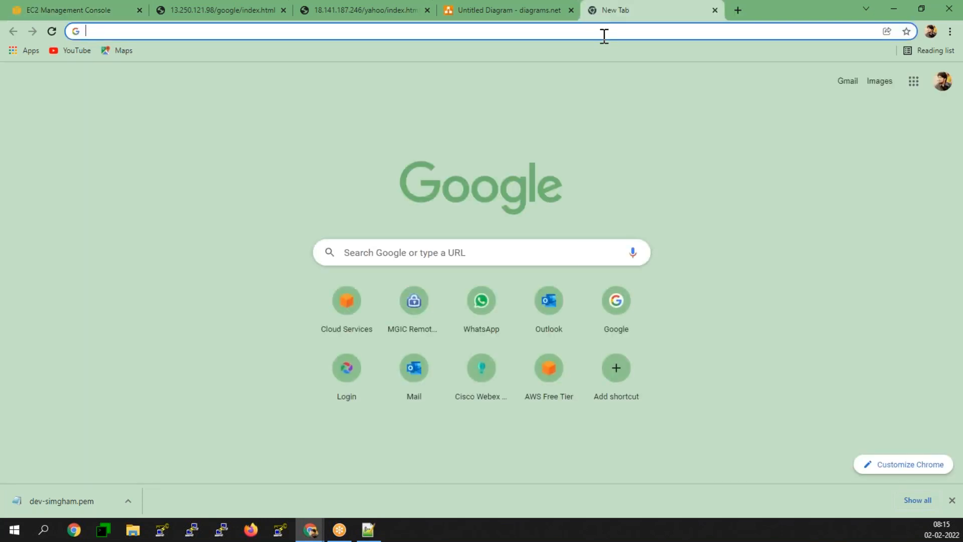
text(google.com)
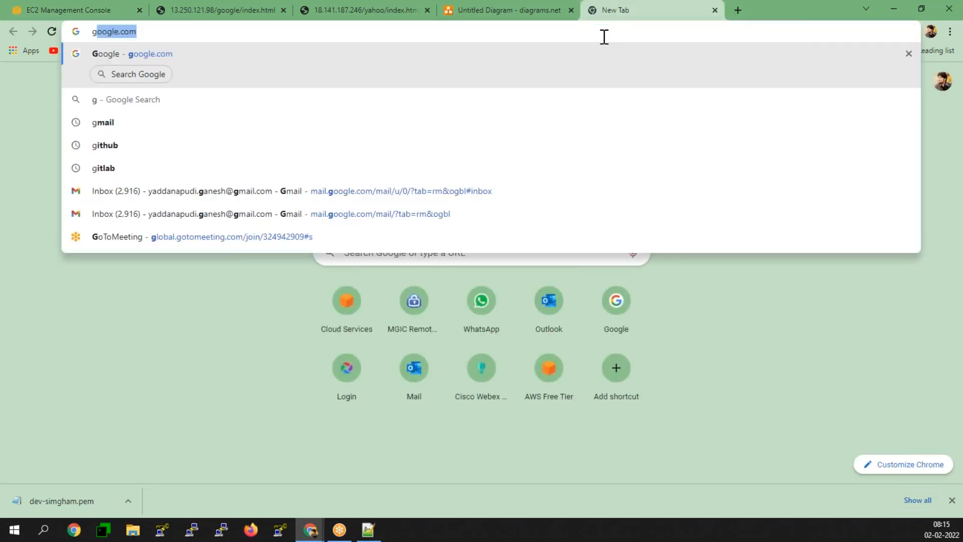
key(Return)
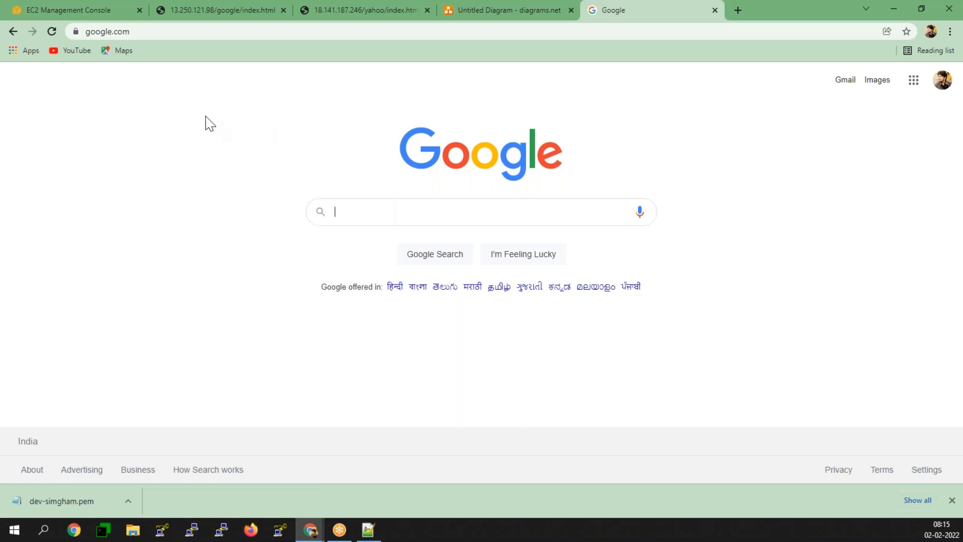
click(208, 9)
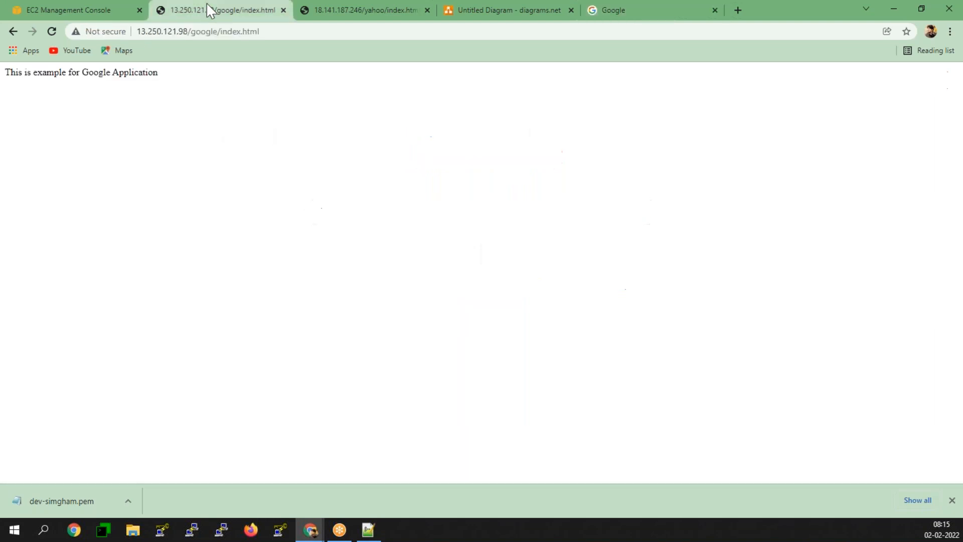
- Review the /google box in the diagrams.net routing diagram, then return to the EC2 console
click(509, 13)
click(364, 288)
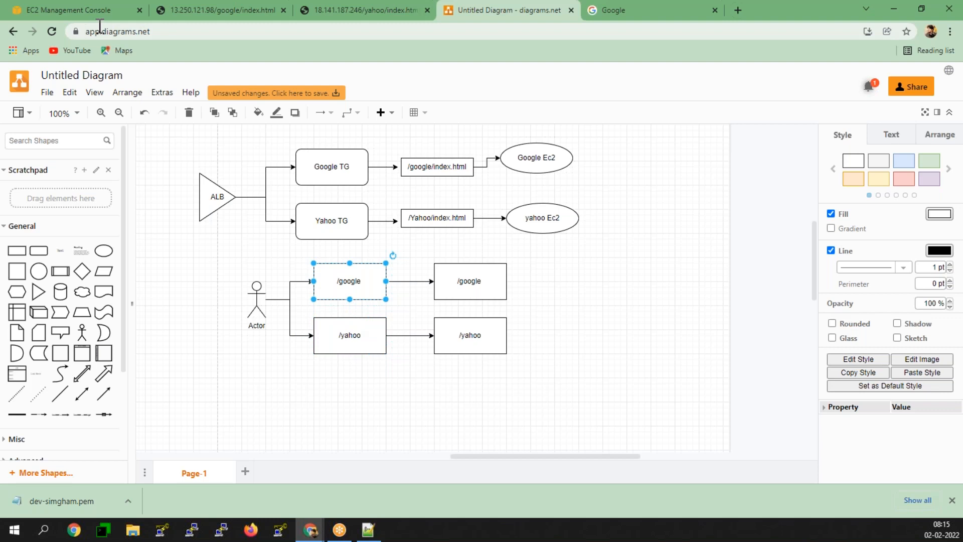
click(56, 11)
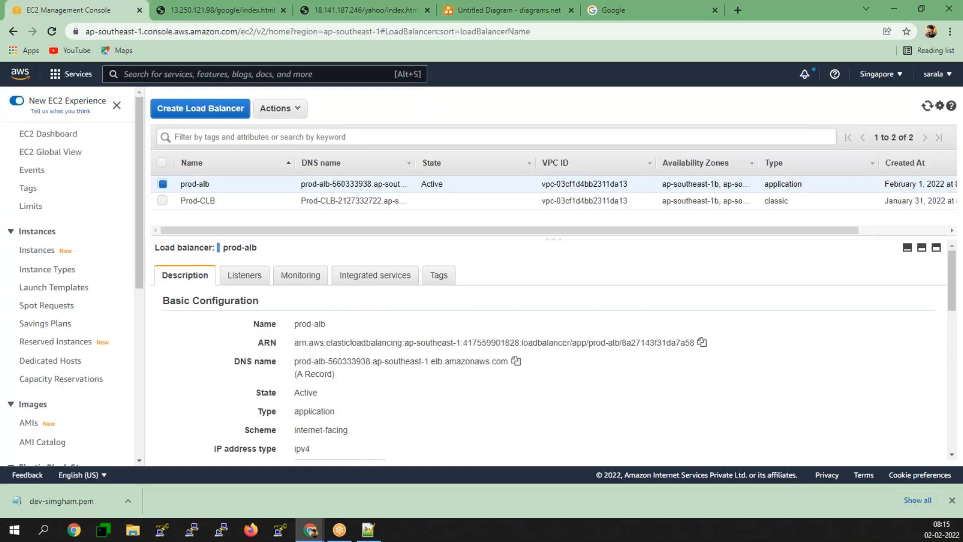
- Delete the GmailTG target group
scroll(67, 377, down, 5)
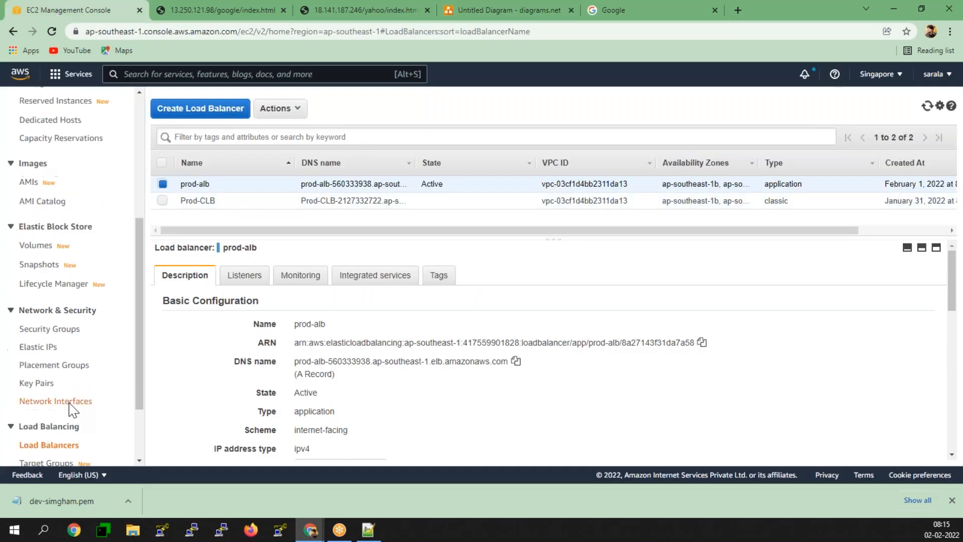
scroll(53, 428, down, 2)
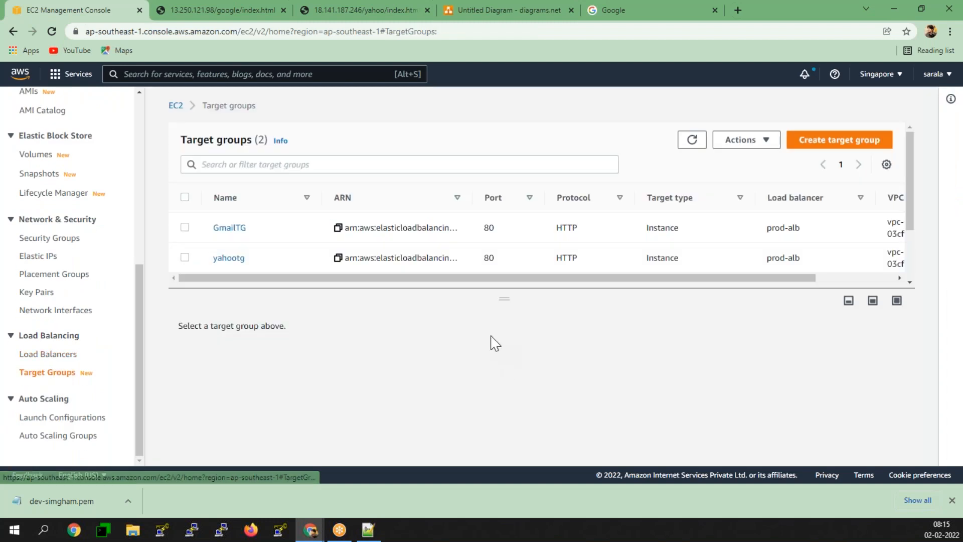
click(184, 228)
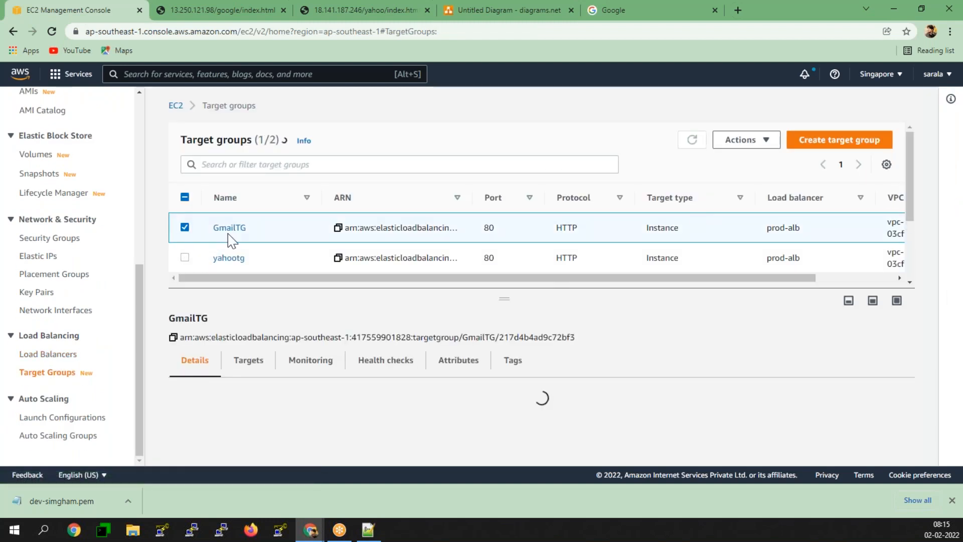
click(749, 140)
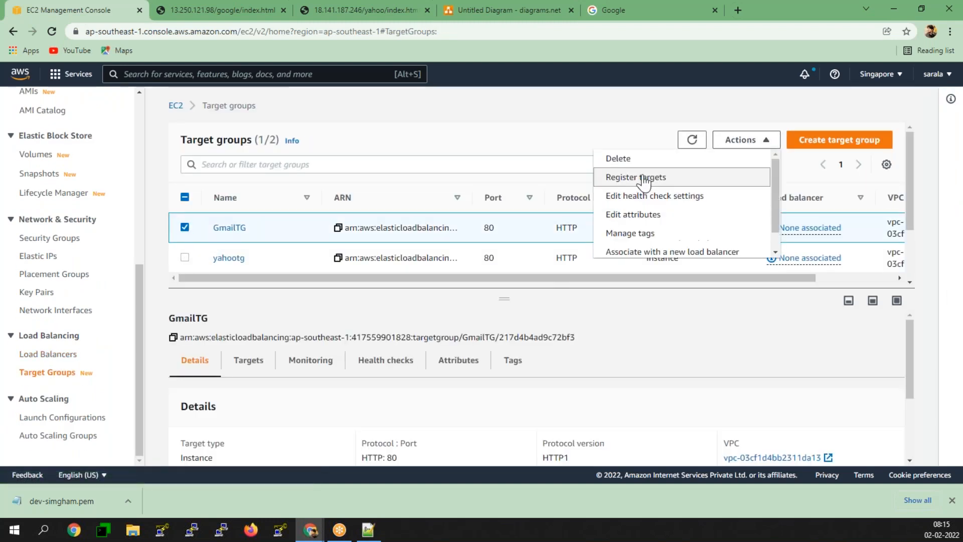
click(622, 159)
click(668, 352)
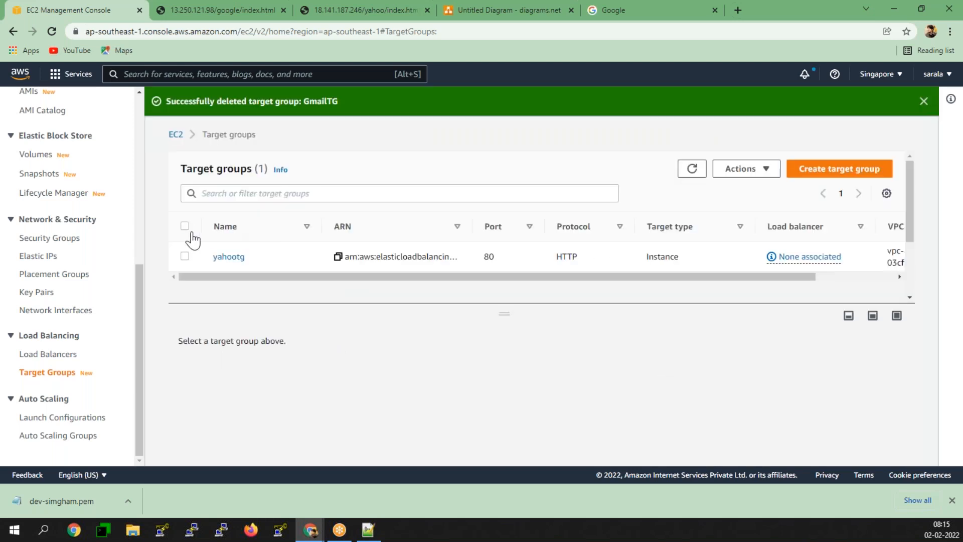
- Delete the yahootg target group the same way
click(185, 257)
click(753, 169)
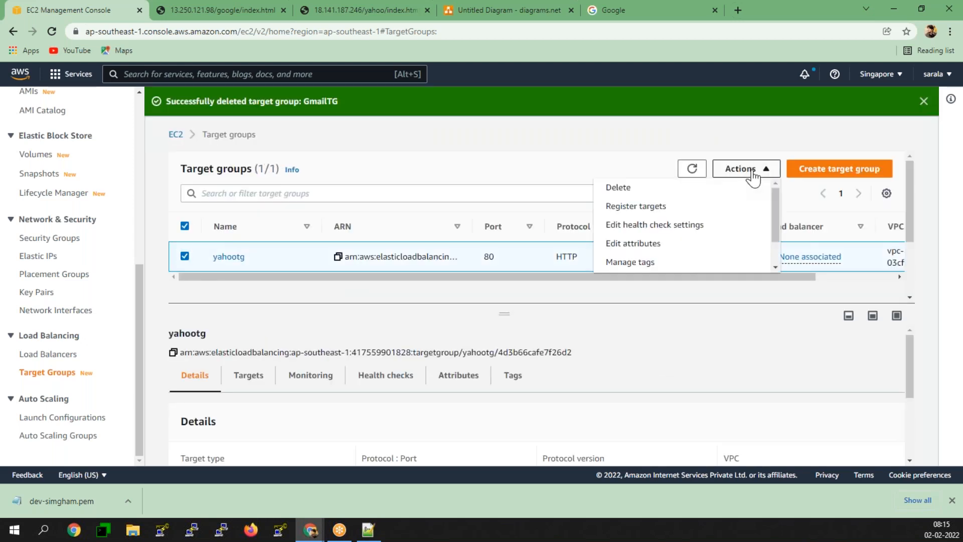
click(673, 189)
click(668, 353)
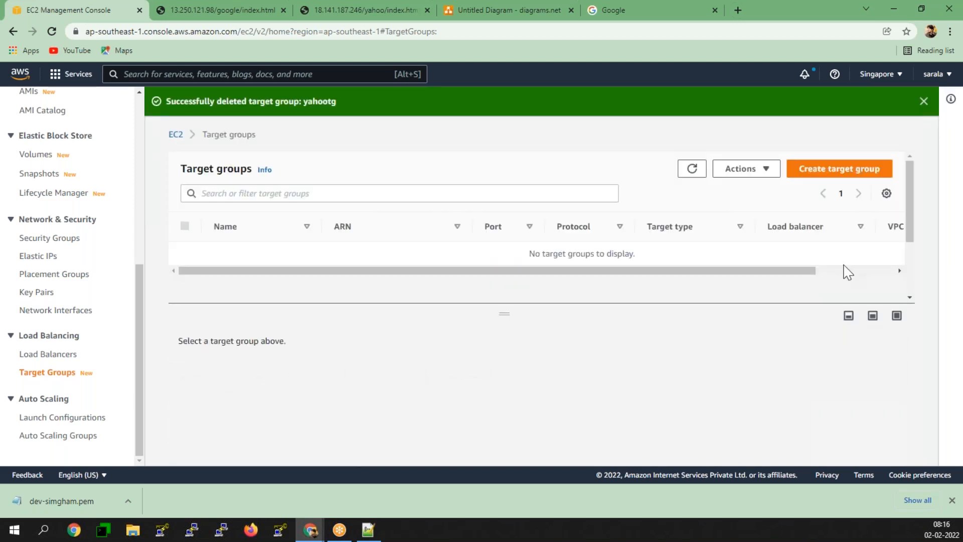
click(834, 178)
- Name the new target group 'default', set its health check path to /index.html, and expand advanced settings
scroll(258, 318, down, 5)
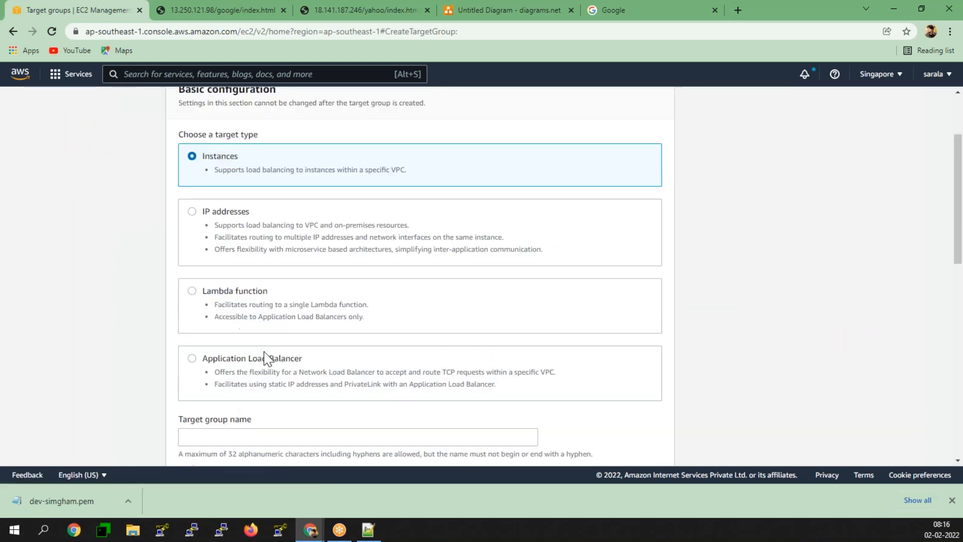
click(254, 308)
text(d)
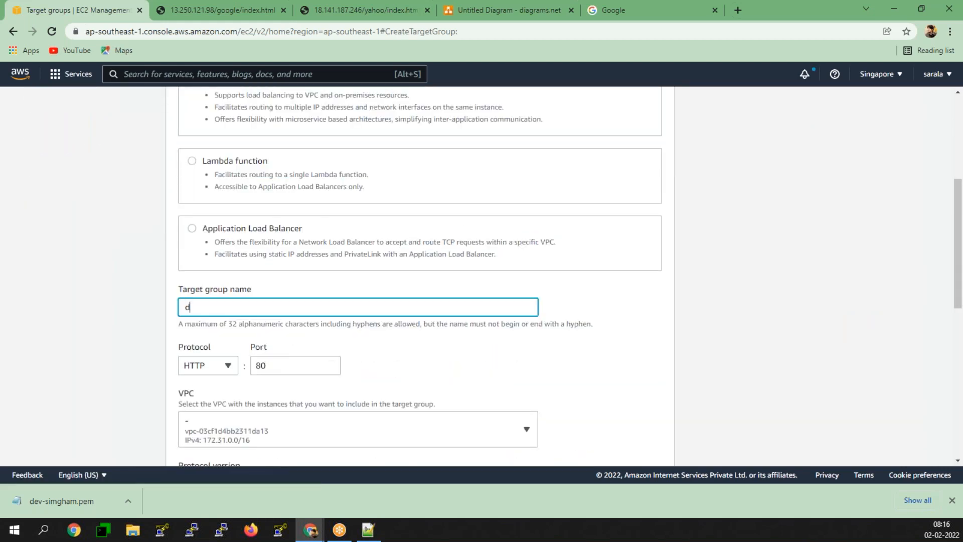
text(fefault)
scroll(260, 312, down, 1)
scroll(260, 312, down, 3)
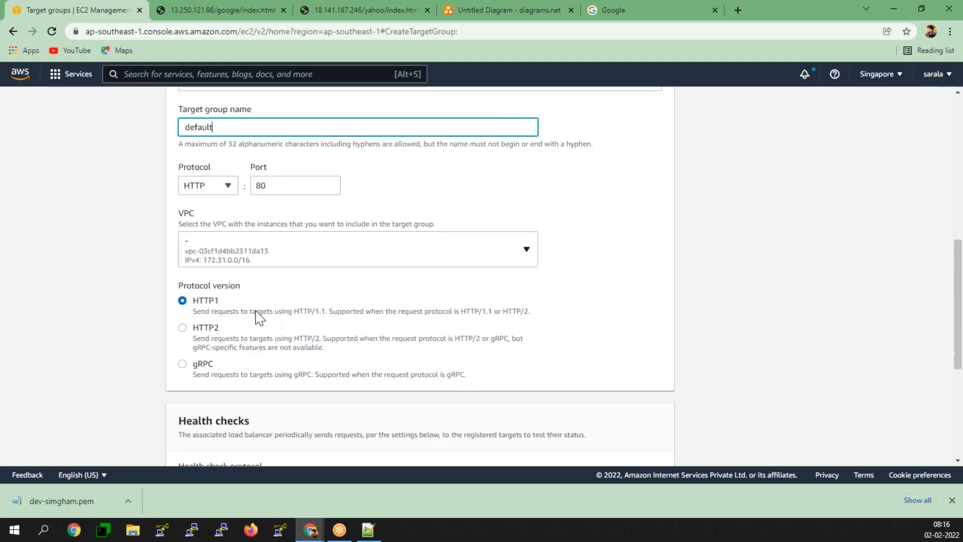
scroll(221, 277, down, 3)
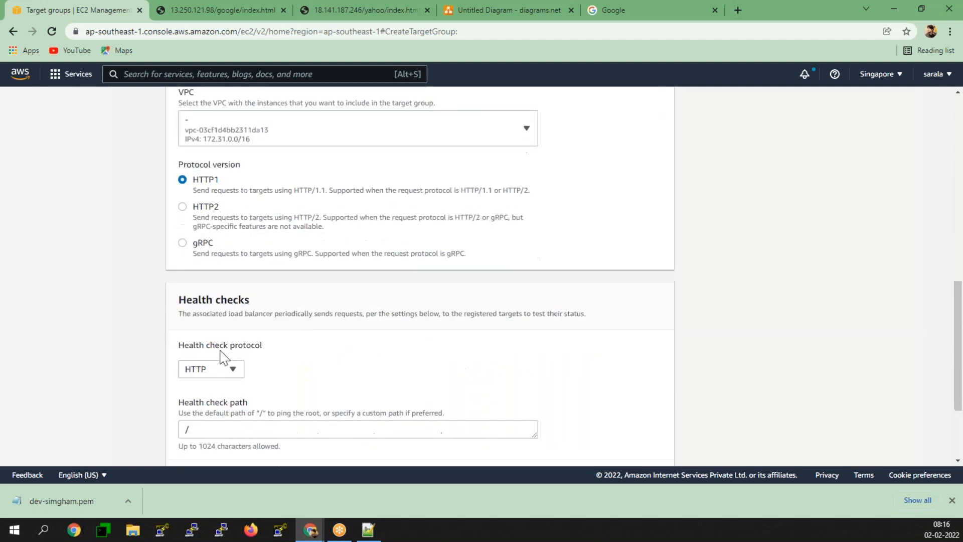
click(221, 366)
text(index.html)
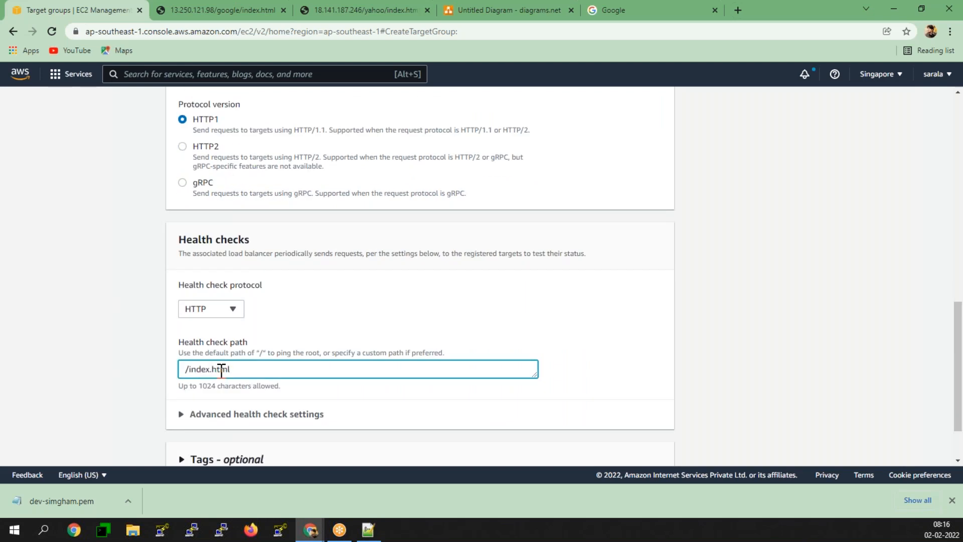
scroll(221, 370, down, 2)
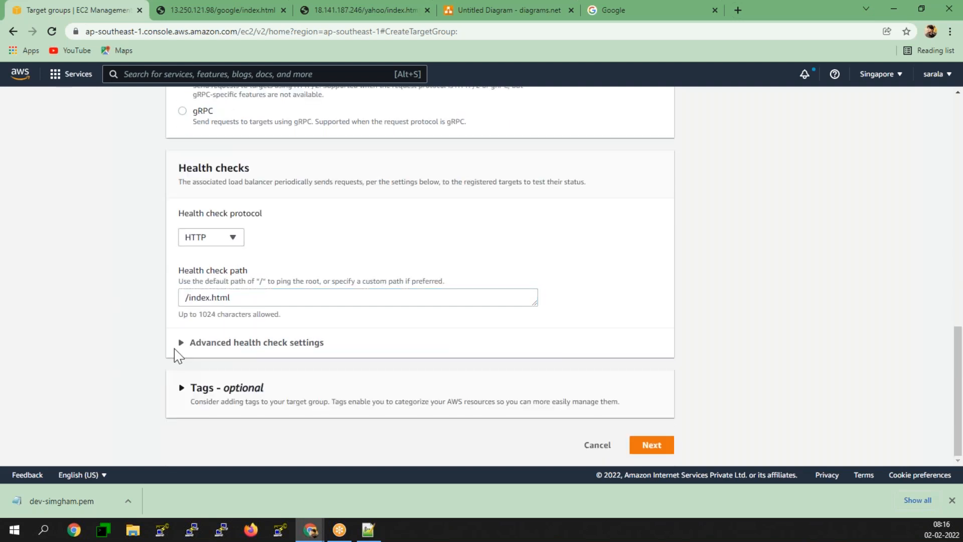
click(184, 345)
scroll(167, 351, down, 3)
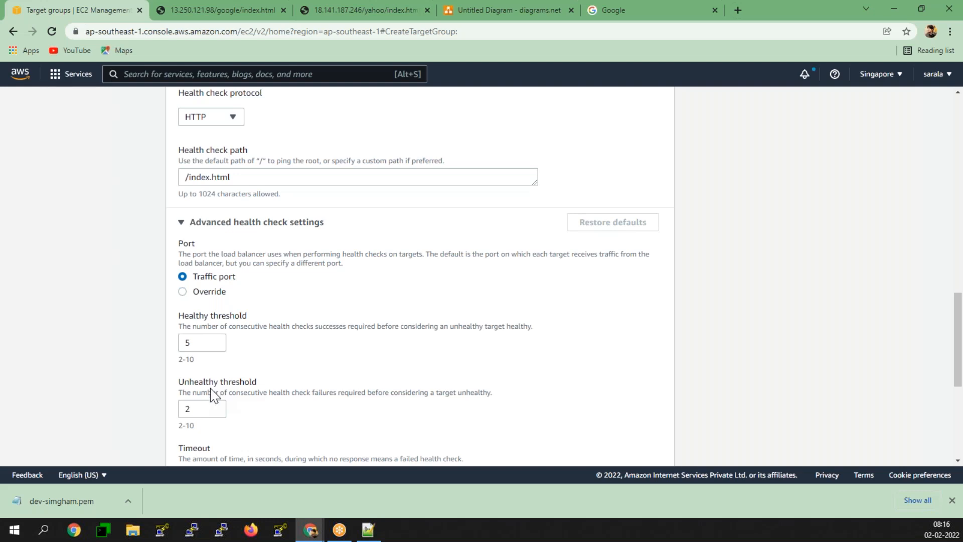
- Set the healthy threshold to 2 and the success codes to 200-399
scroll(236, 376, down, 3)
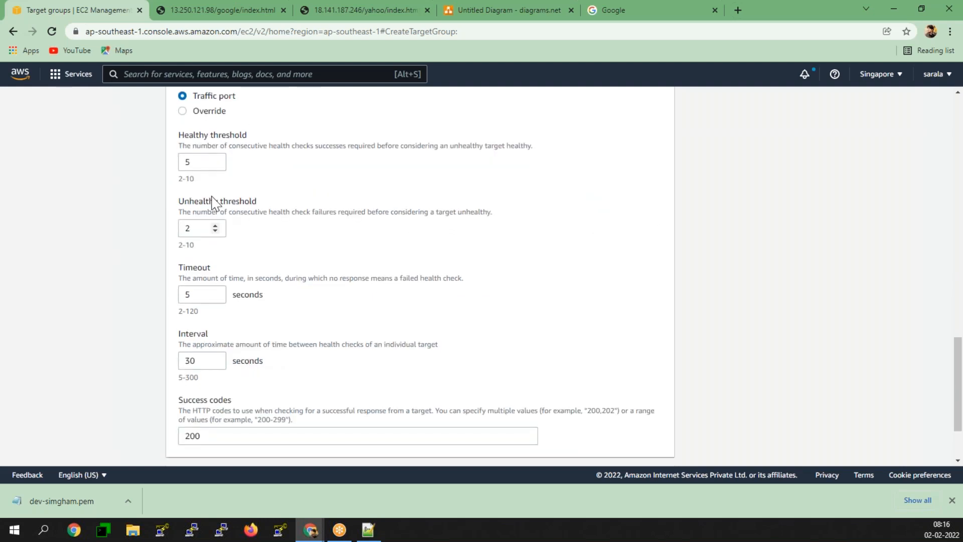
drag(203, 160, 148, 160)
text(2)
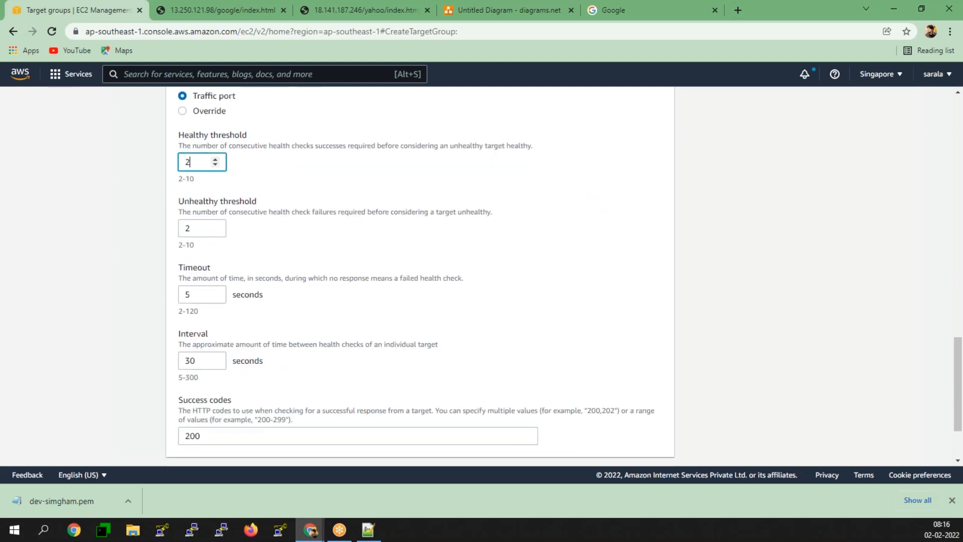
click(134, 195)
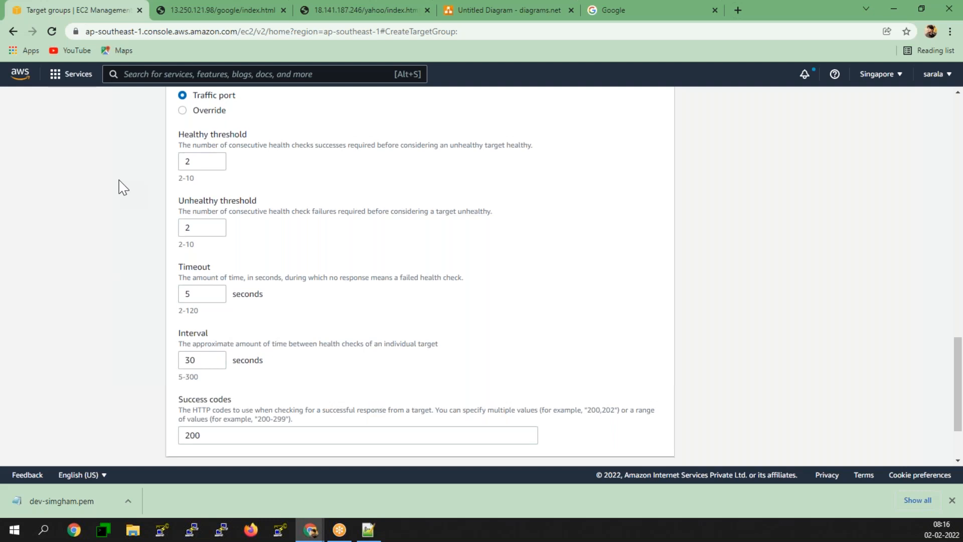
scroll(233, 337, down, 2)
click(232, 337)
text(-399)
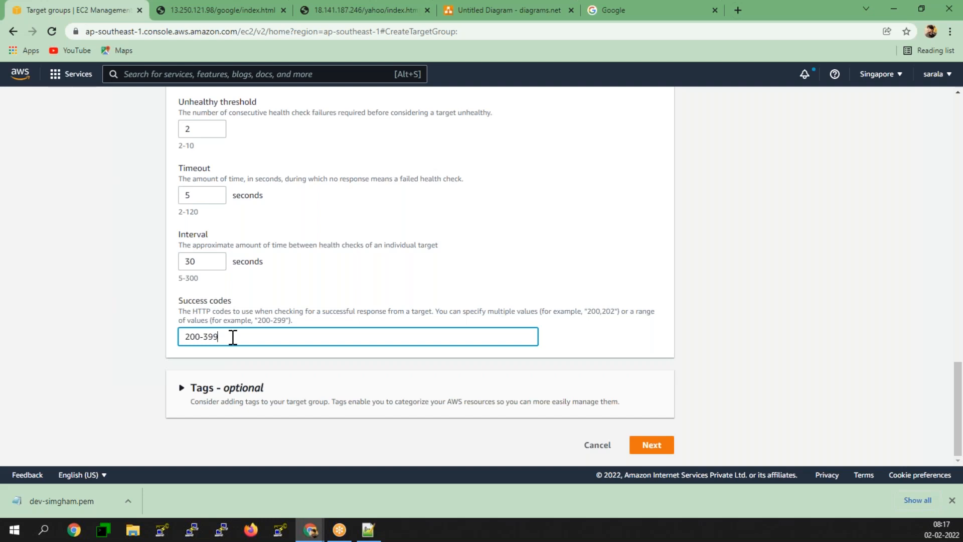
- Register both the Google and Yahoo instances and create the 'default' target group
click(644, 436)
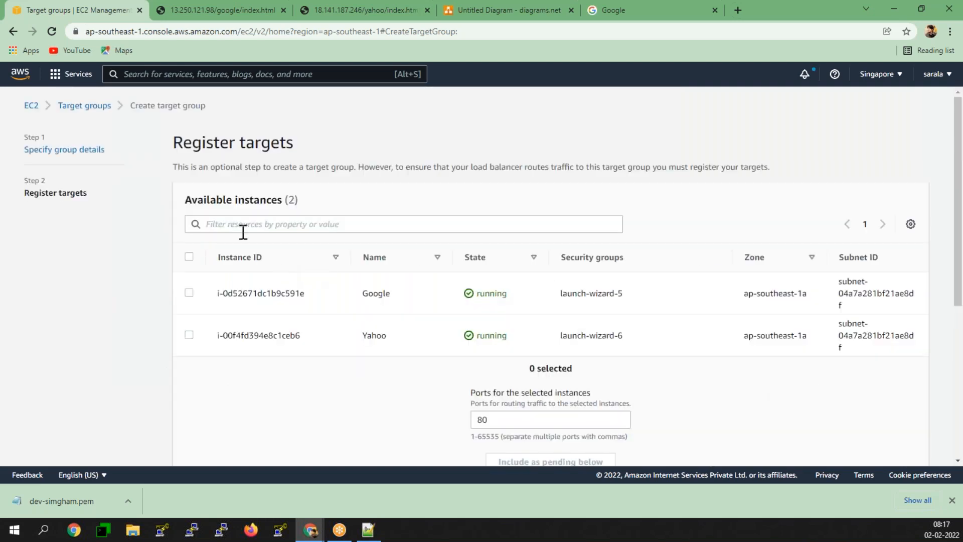
click(189, 257)
scroll(585, 312, down, 1)
scroll(581, 326, down, 2)
click(570, 345)
scroll(256, 331, down, 3)
scroll(257, 334, down, 1)
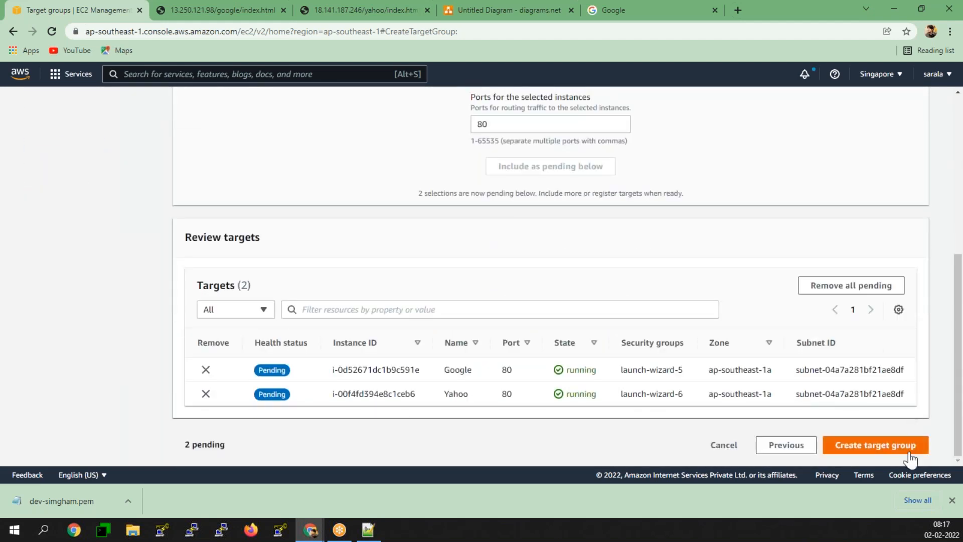
click(906, 447)
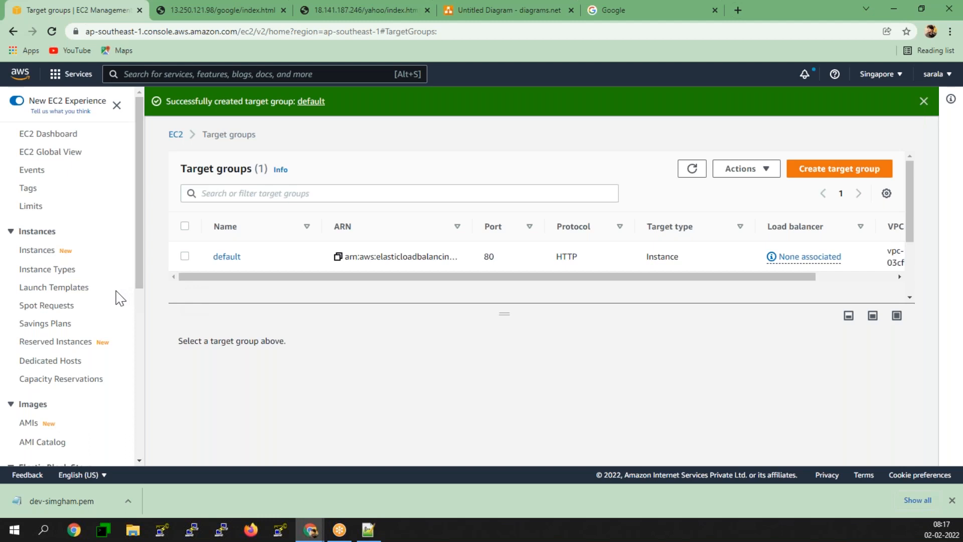
scroll(120, 296, down, 3)
scroll(71, 301, down, 2)
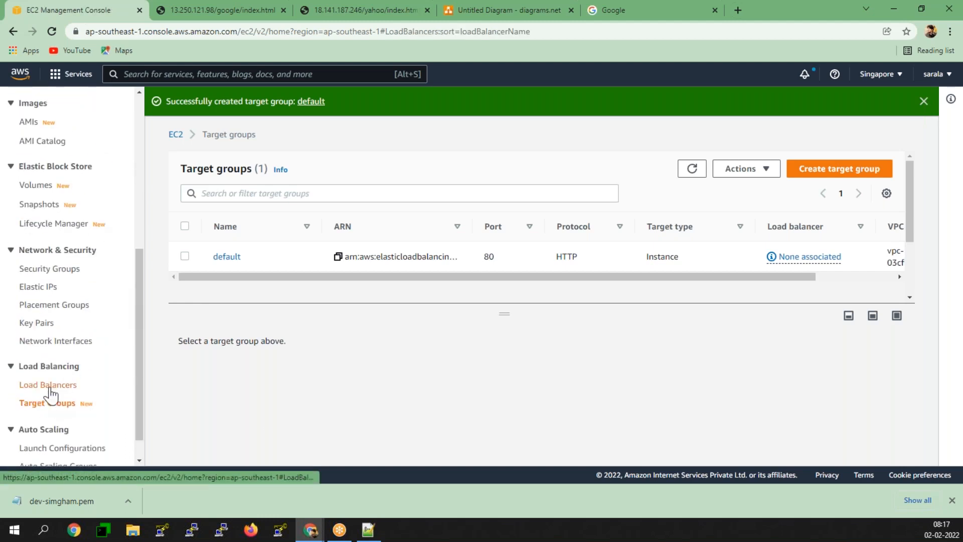
- Add an HTTP:80 listener to prod-alb forwarding to the 'default' target group, and show its DNS name
click(49, 385)
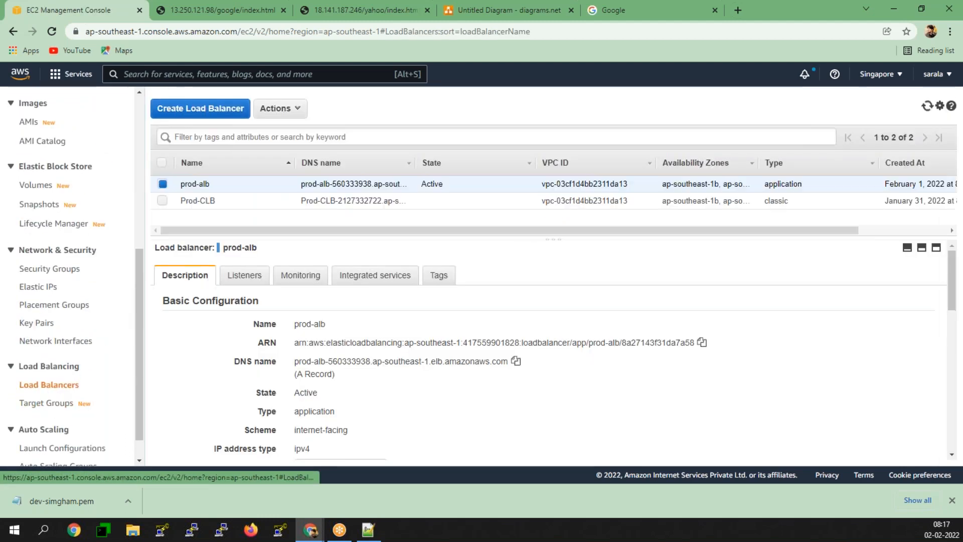
click(243, 279)
click(195, 351)
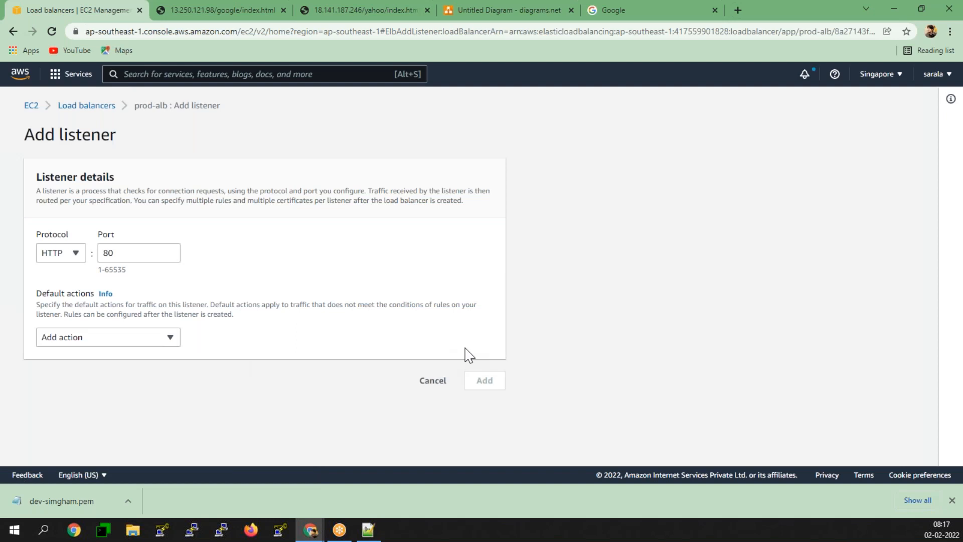
click(82, 337)
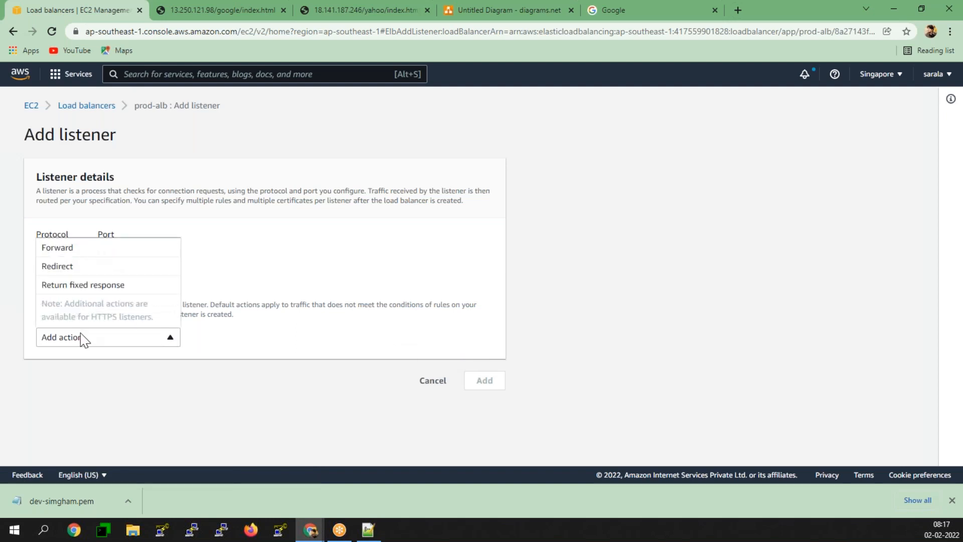
click(79, 249)
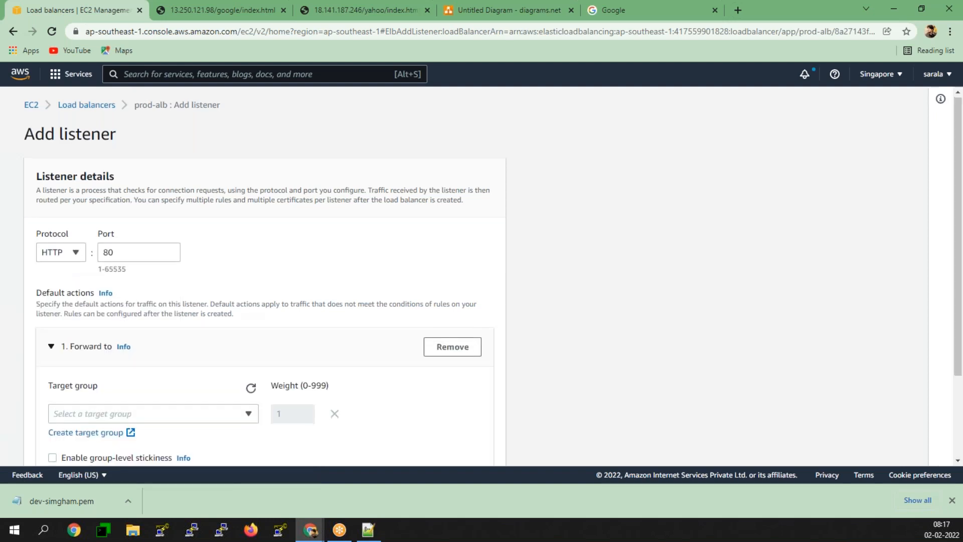
scroll(155, 311, down, 2)
click(155, 309)
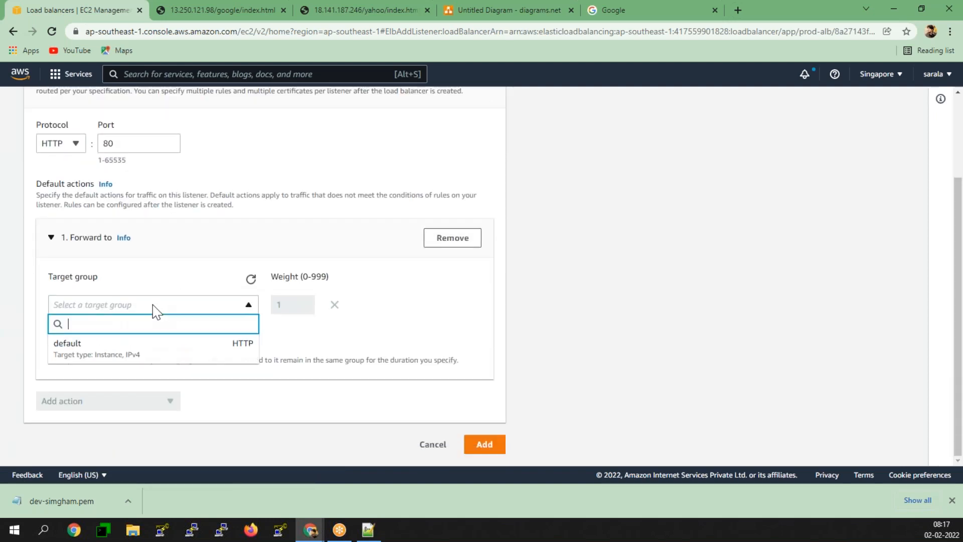
click(98, 350)
scroll(189, 369, down, 1)
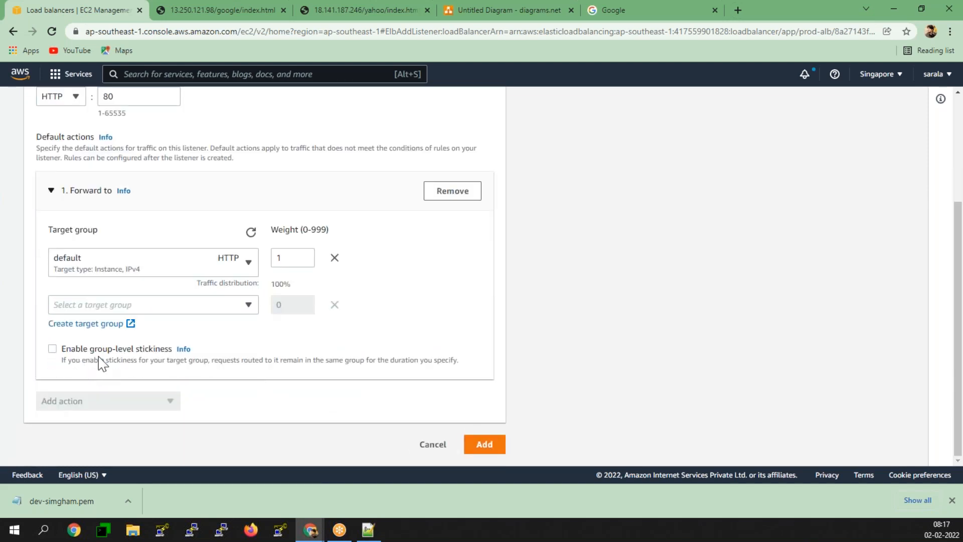
click(487, 447)
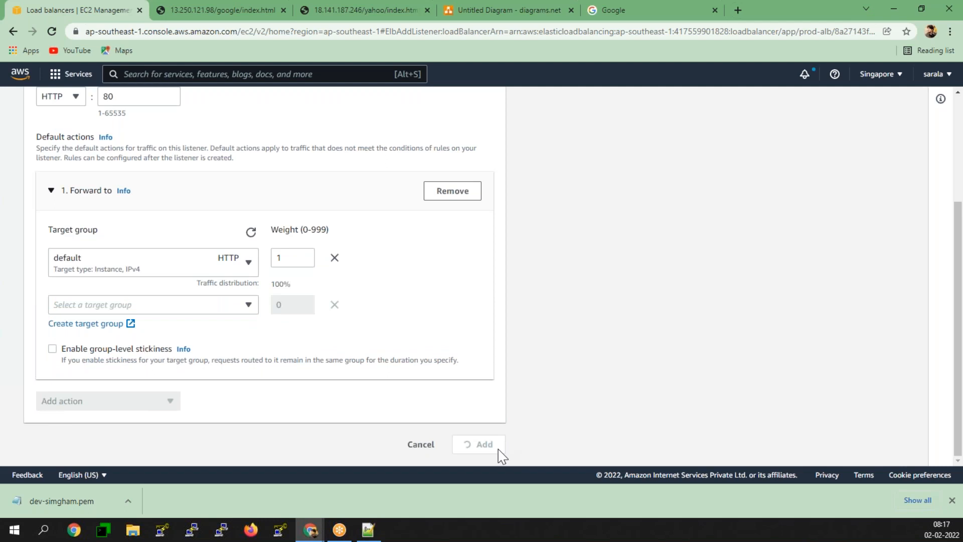
click(469, 277)
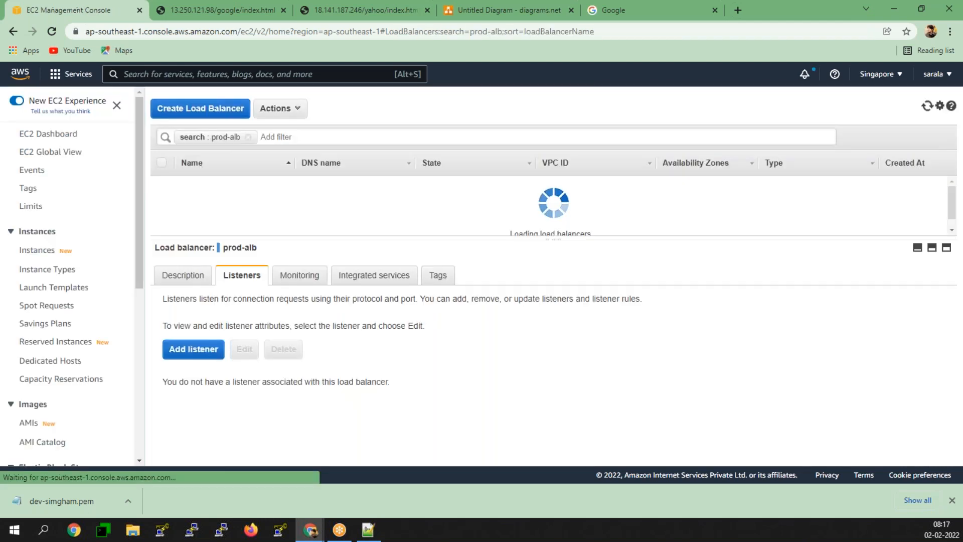
click(189, 277)
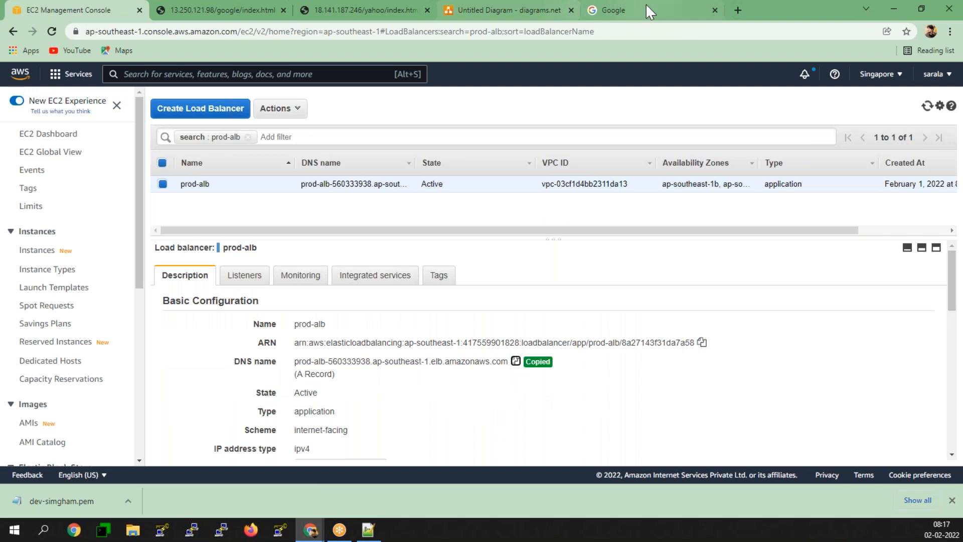
- Paste prod-alb's DNS name into the Google tab's address bar to load the Apache Test Page
click(656, 15)
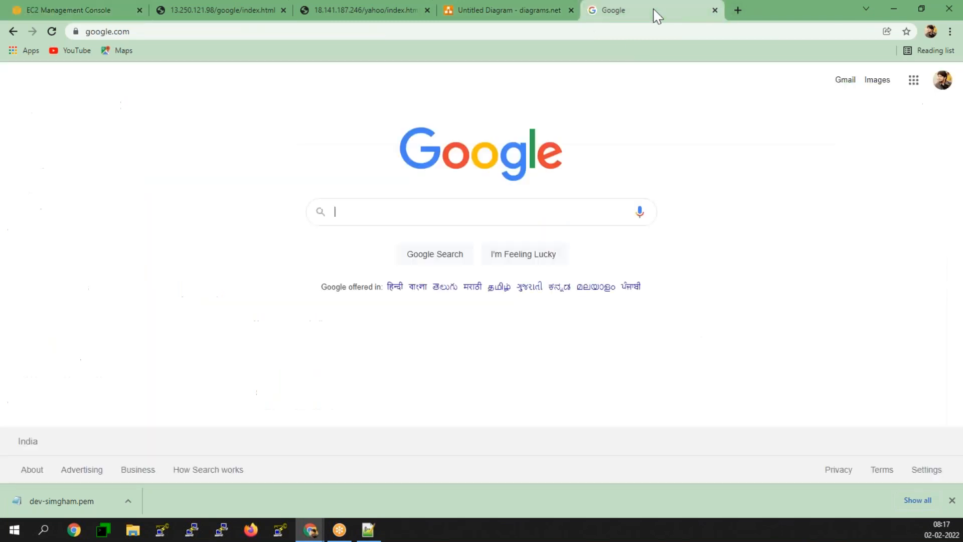
right_click(631, 32)
click(683, 144)
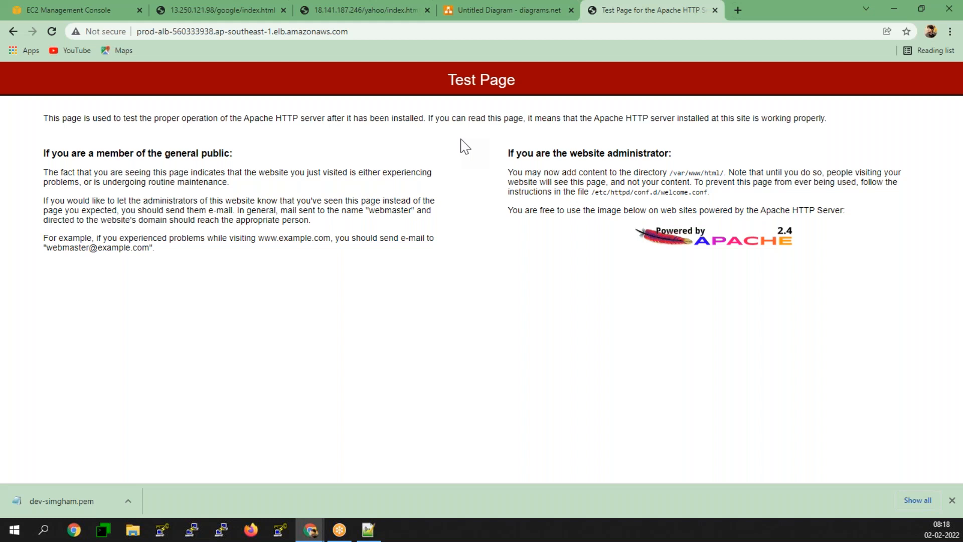
click(103, 10)
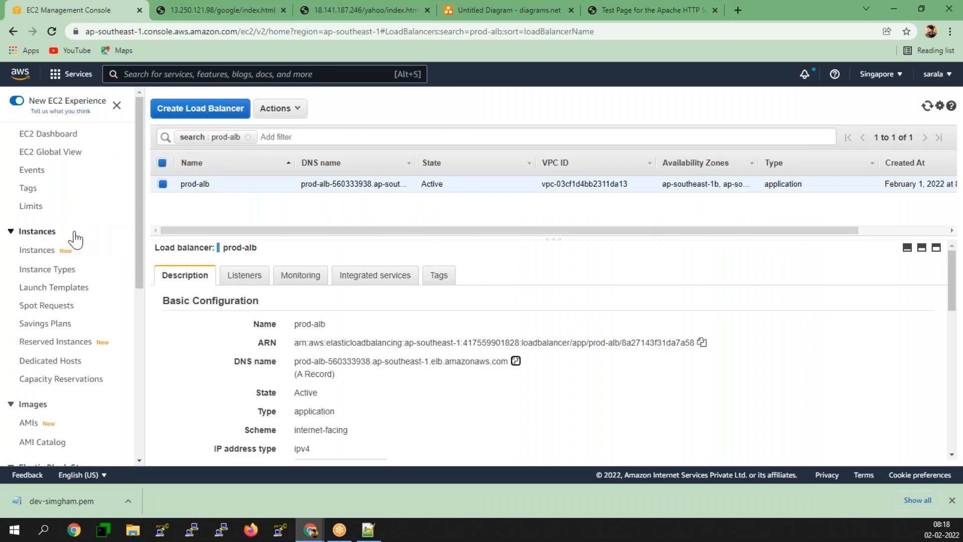
- Start a new target group named 'google'
scroll(75, 238, down, 2)
scroll(76, 239, down, 4)
click(48, 372)
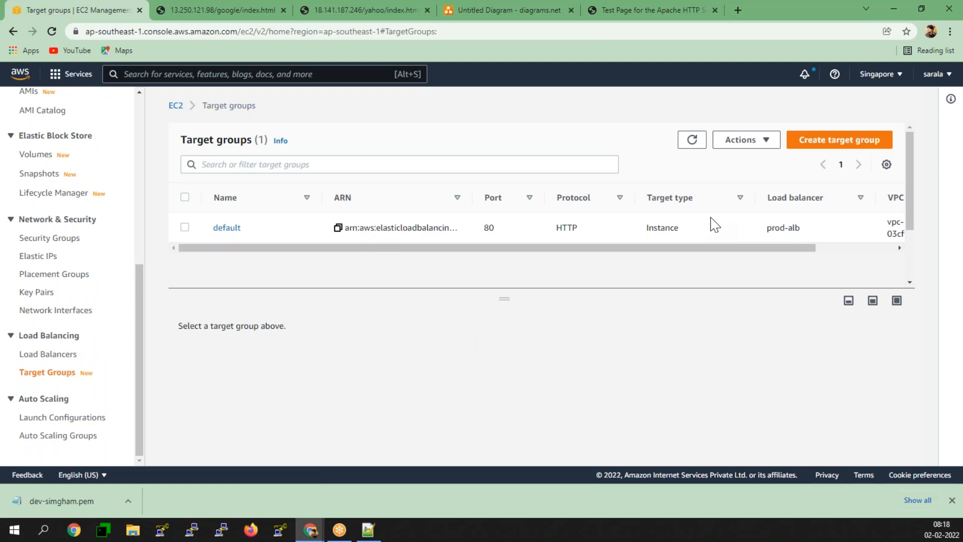
click(835, 143)
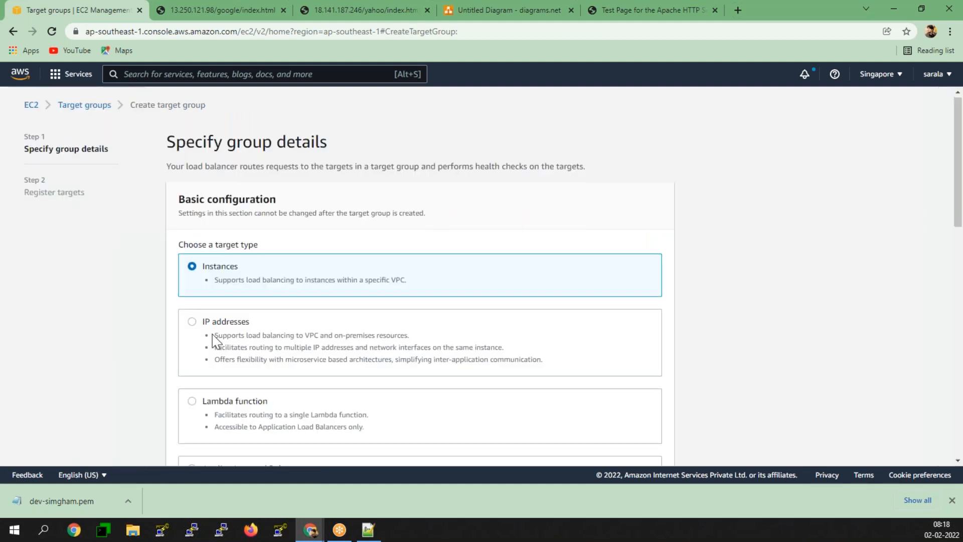
scroll(214, 341, down, 4)
scroll(215, 341, down, 1)
click(221, 309)
text(google)
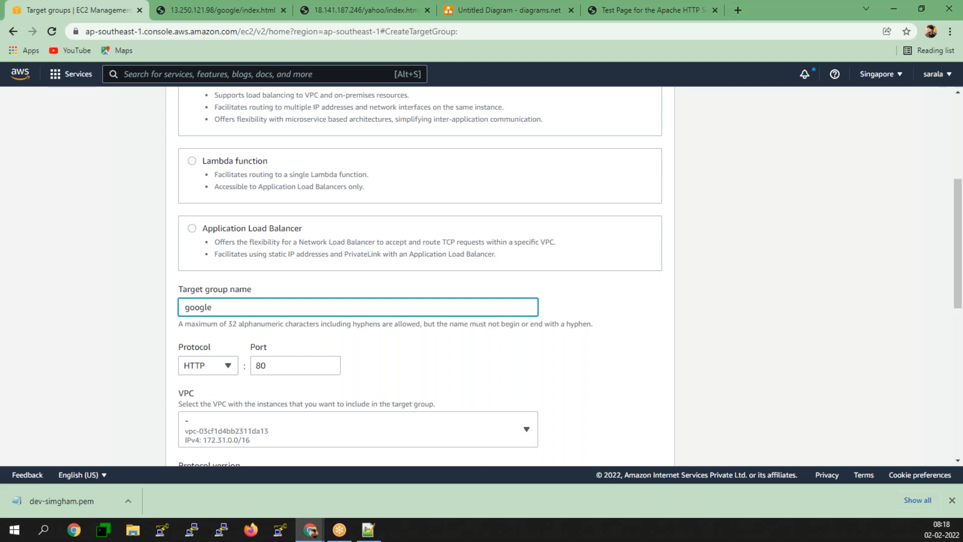
- Set the health check path to /google/index.html
scroll(253, 266, down, 2)
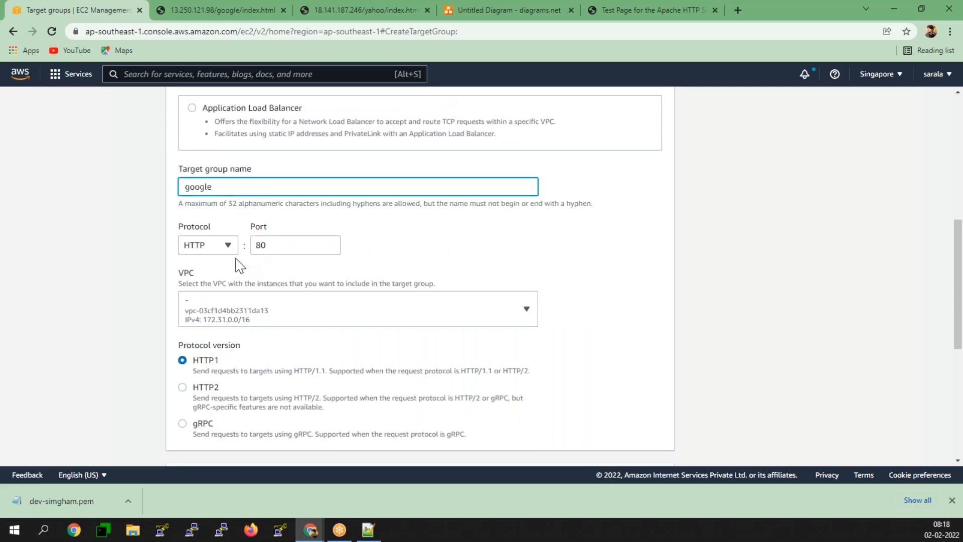
scroll(261, 268, down, 4)
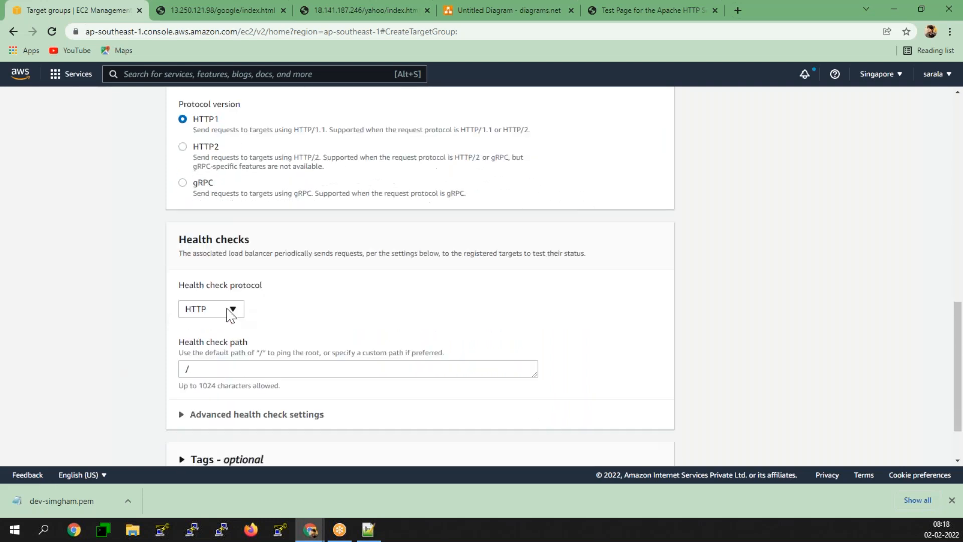
click(202, 370)
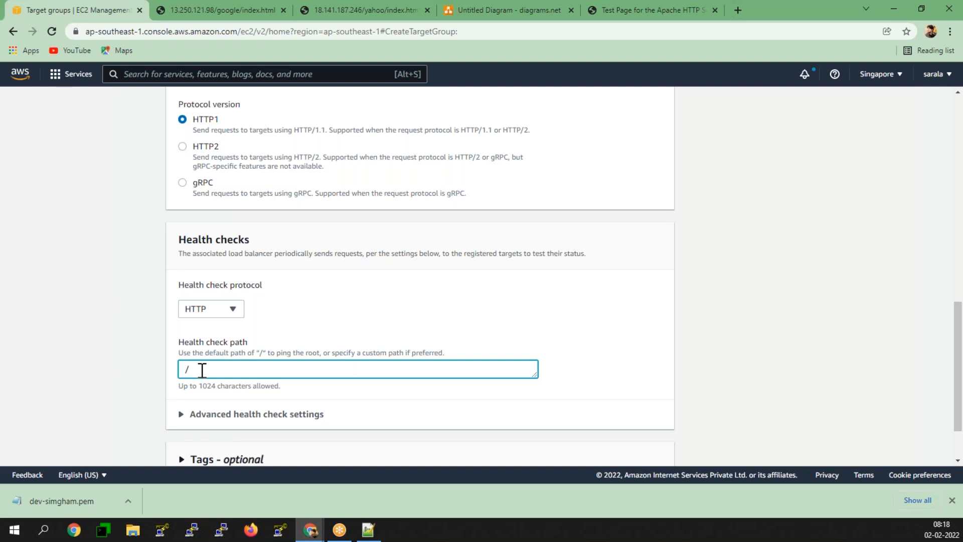
text(google/index.html)
click(93, 386)
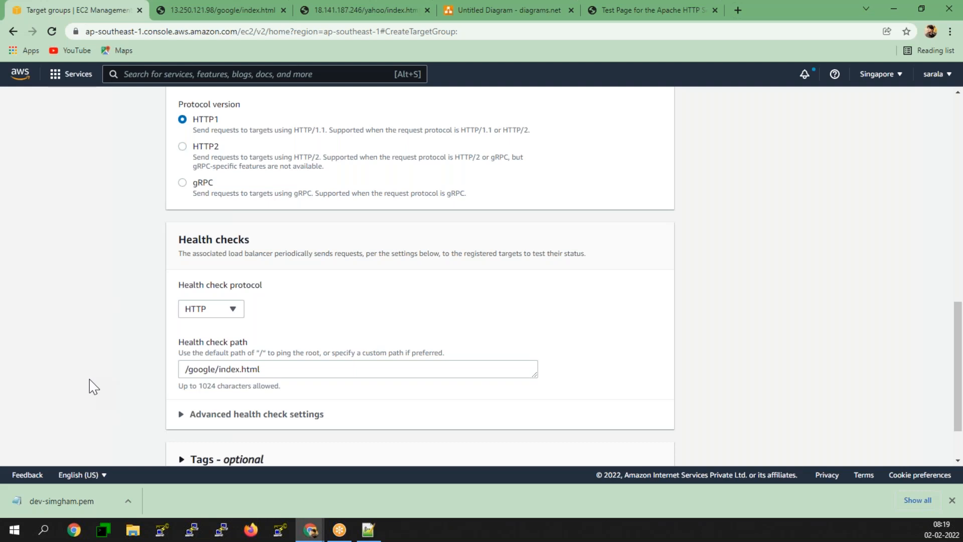
- Set healthy threshold 2 and success codes 200-399 in advanced health check settings
scroll(106, 351, down, 1)
click(183, 346)
scroll(125, 350, down, 3)
double_click(192, 286)
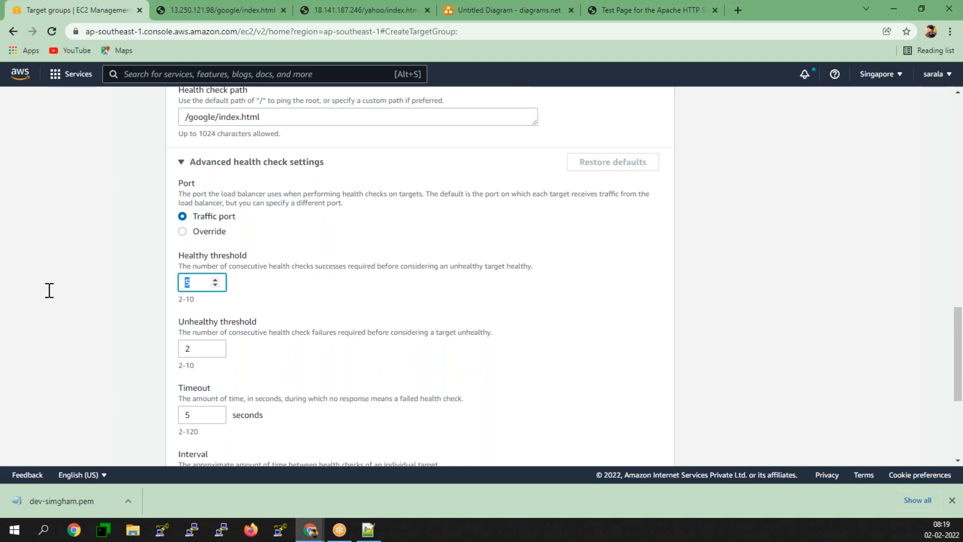
text(2)
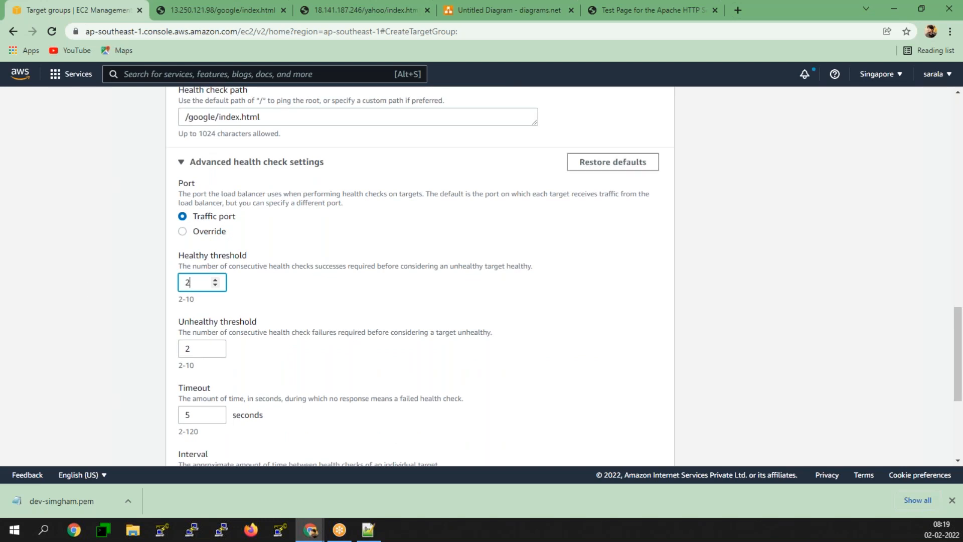
scroll(230, 351, down, 2)
click(226, 432)
text(-3)
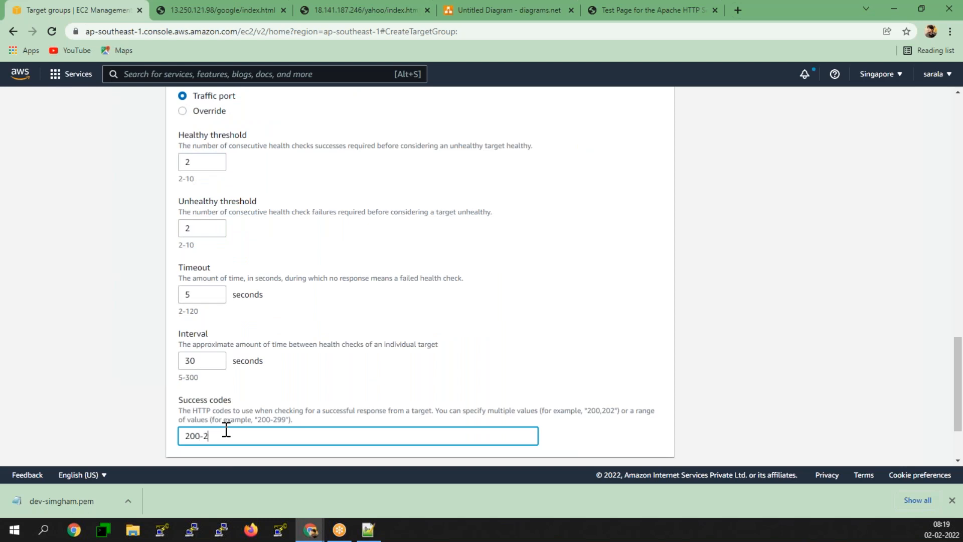
text(99)
scroll(115, 413, down, 2)
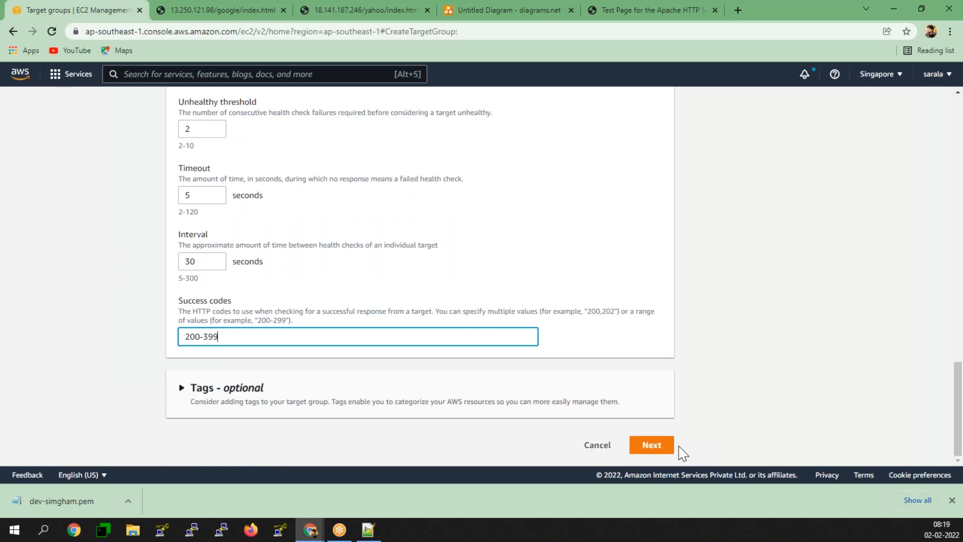
click(652, 447)
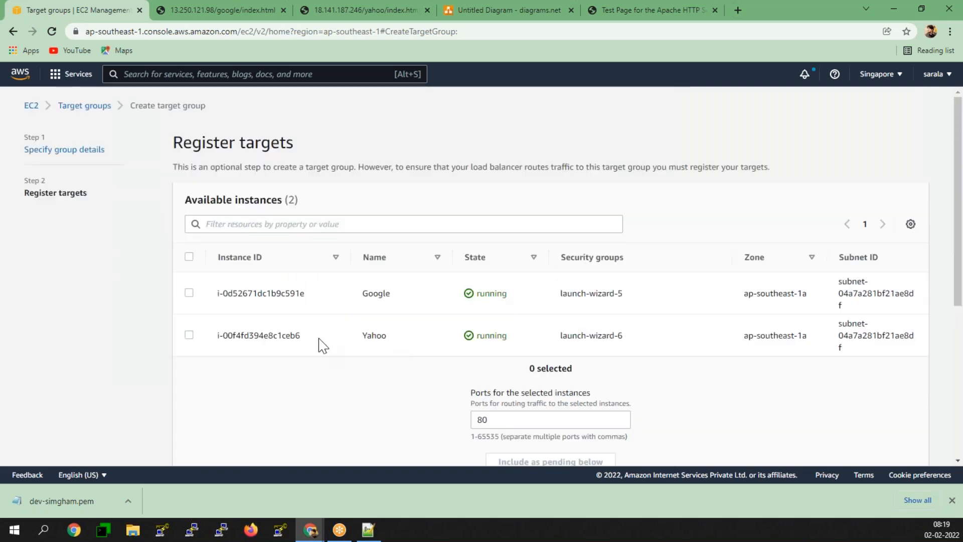
- Register only the Google instance as a target and create the 'google' target group
click(189, 293)
scroll(355, 322, down, 5)
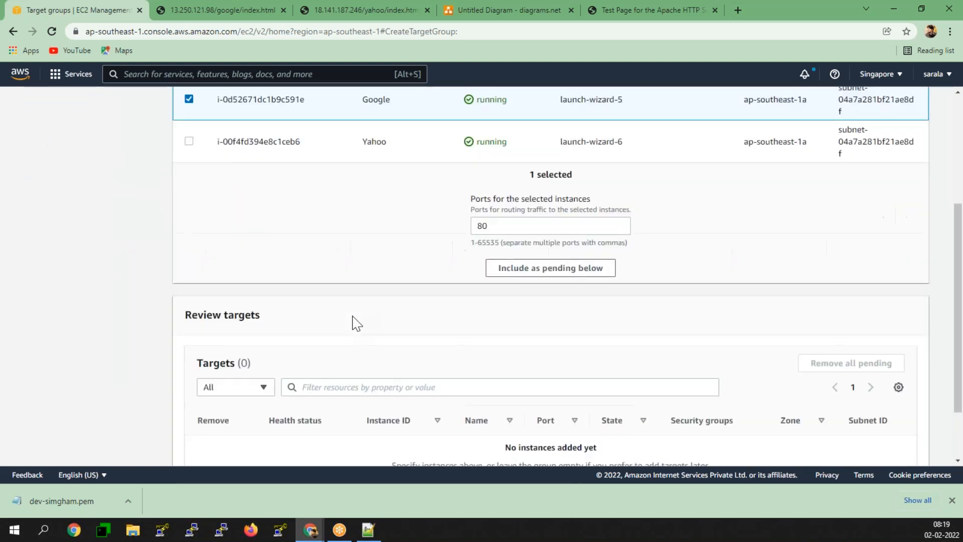
click(611, 225)
scroll(725, 308, down, 1)
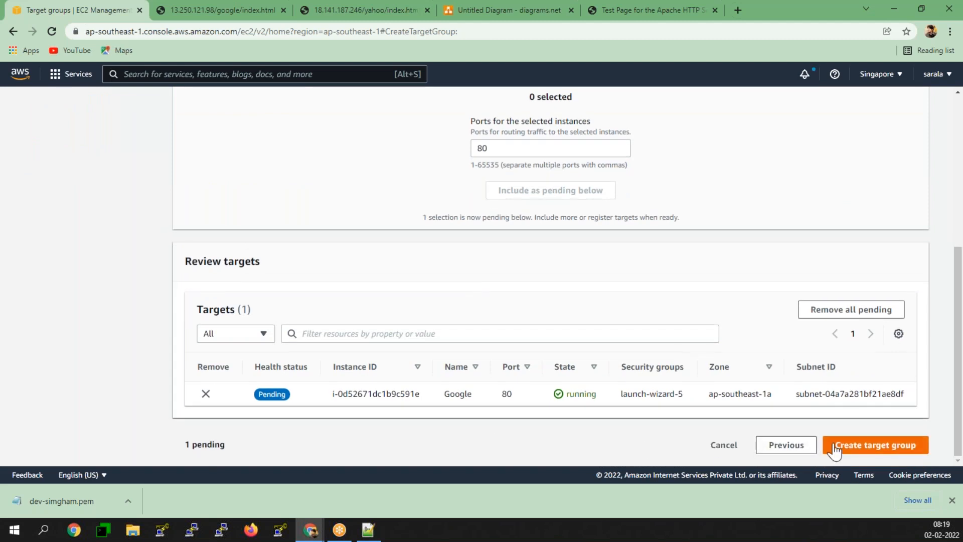
click(911, 446)
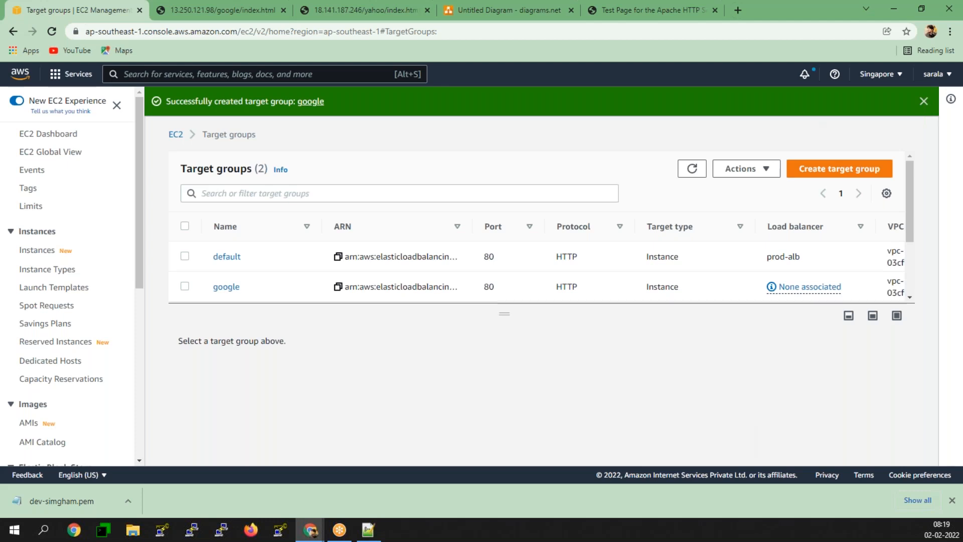
- Start a new target group named 'yahoo' with health check path /yahoo/index.html
click(846, 175)
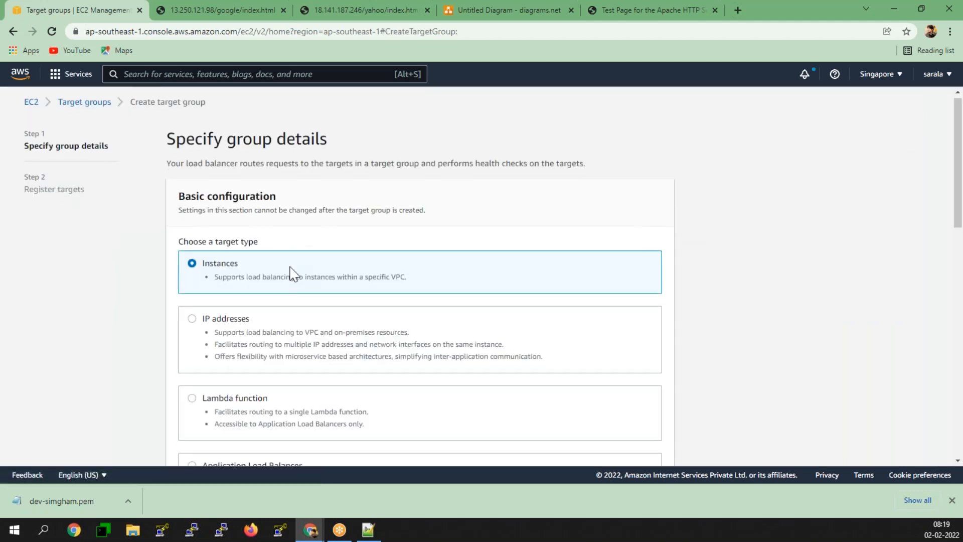
scroll(284, 249, down, 5)
click(284, 249)
text(yahoo)
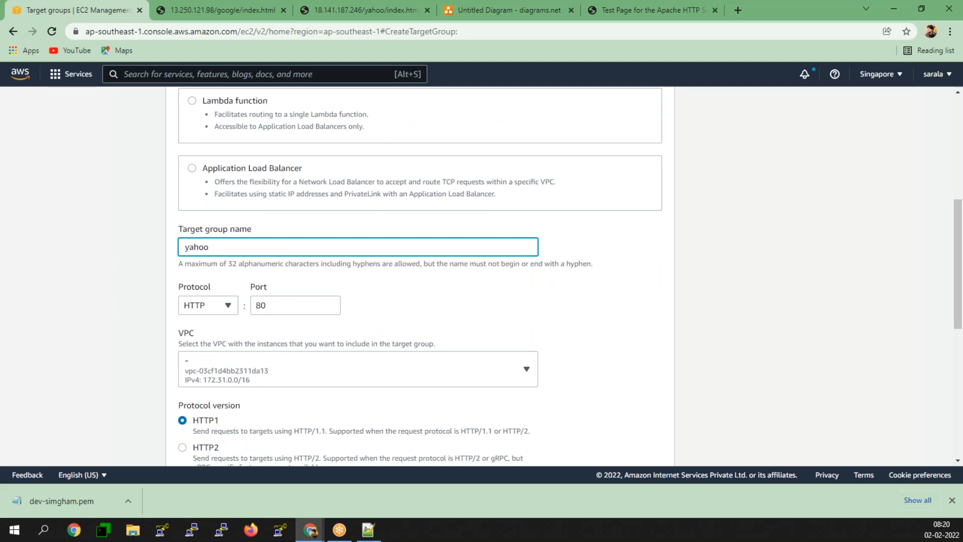
scroll(195, 396, down, 3)
scroll(197, 396, down, 3)
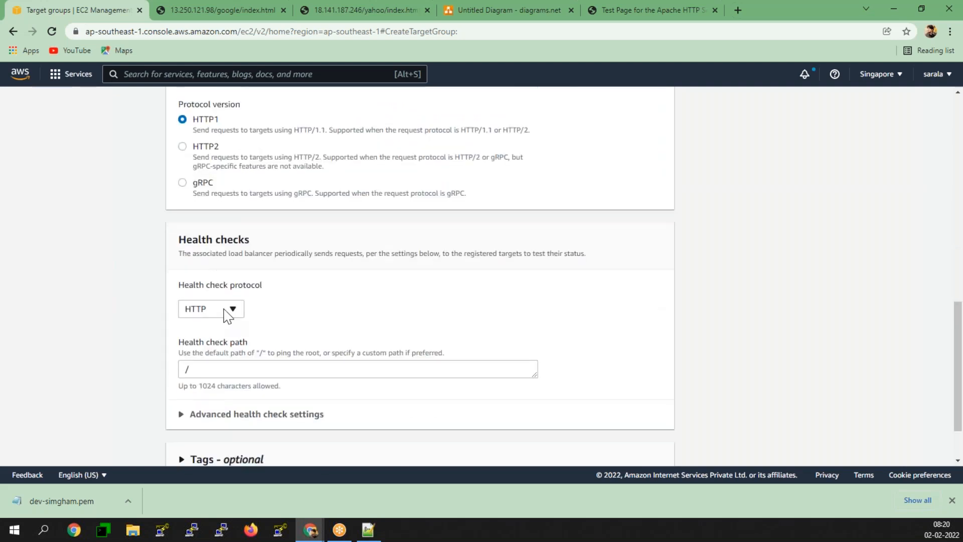
click(222, 371)
text(yah)
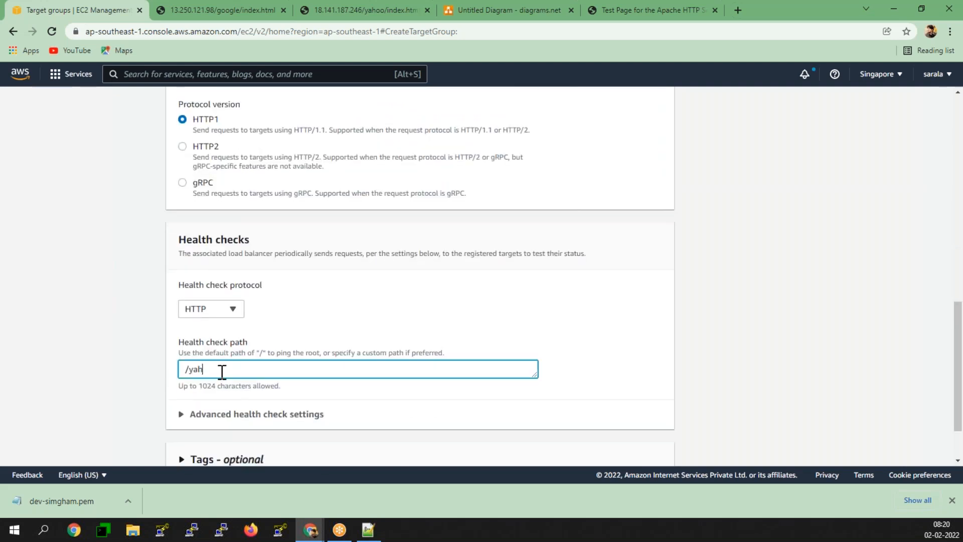
text(oo/index.html)
- Set the advanced health check to healthy threshold 2 and success codes 200-399
scroll(222, 371, down, 1)
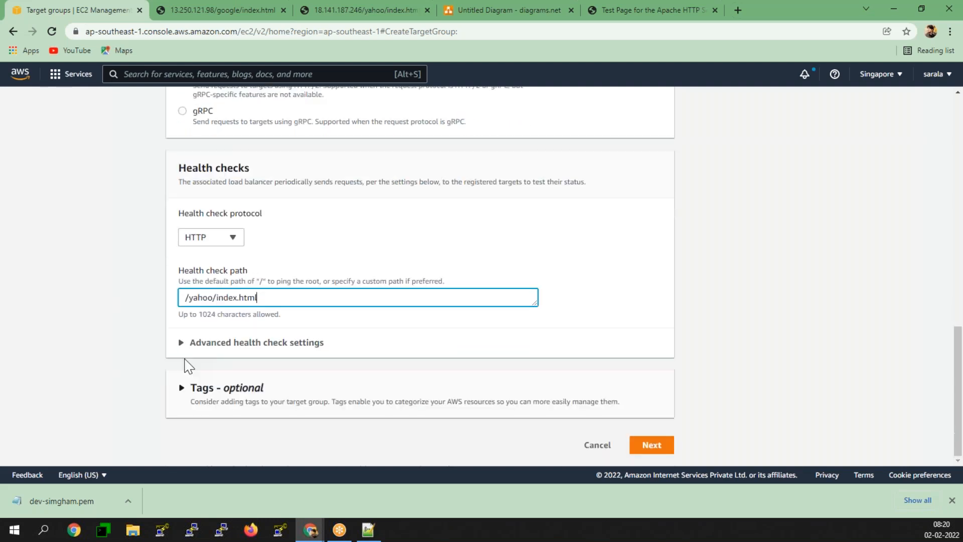
click(183, 341)
scroll(182, 361, down, 2)
double_click(198, 342)
text(2)
click(38, 350)
scroll(44, 362, down, 2)
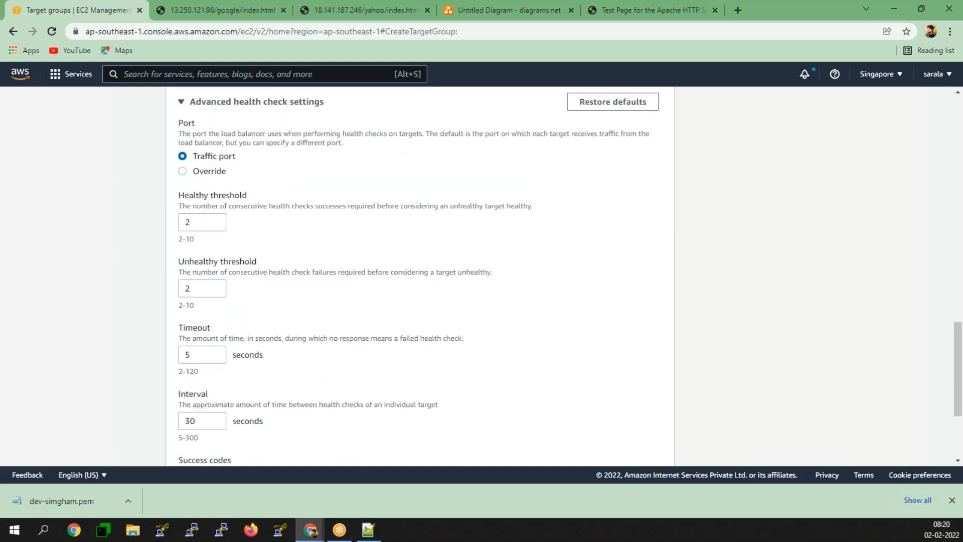
scroll(39, 365, down, 3)
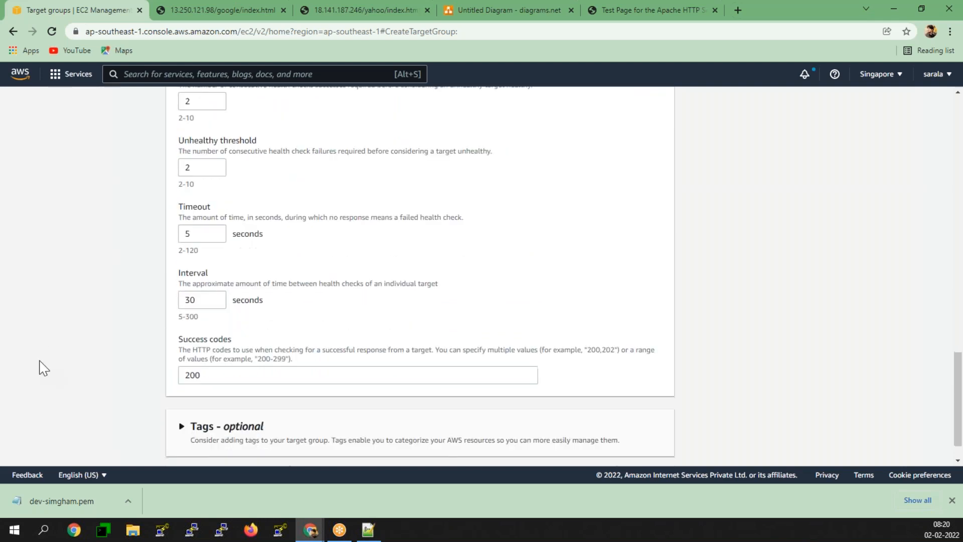
click(257, 337)
text(-399)
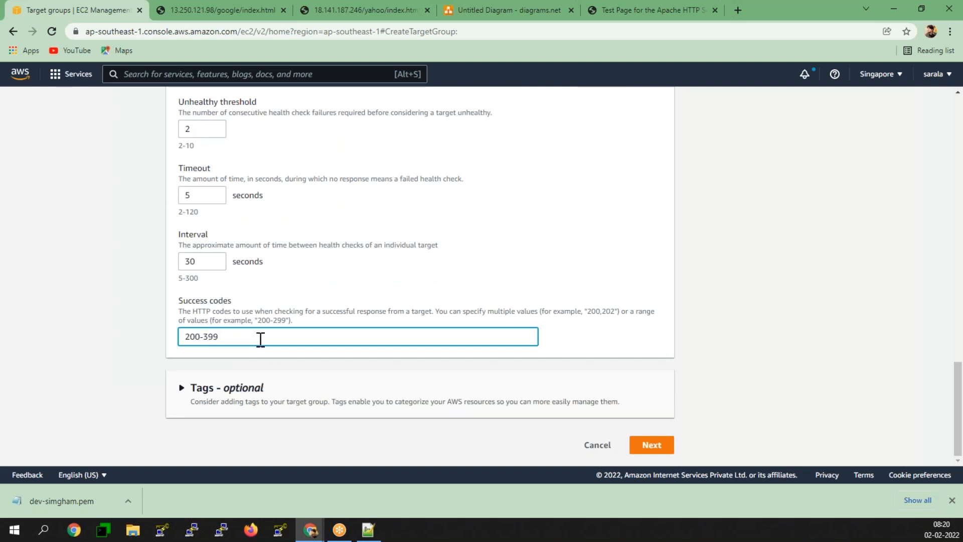
- Register the Yahoo instance as a target and create the yahoo target group
click(651, 445)
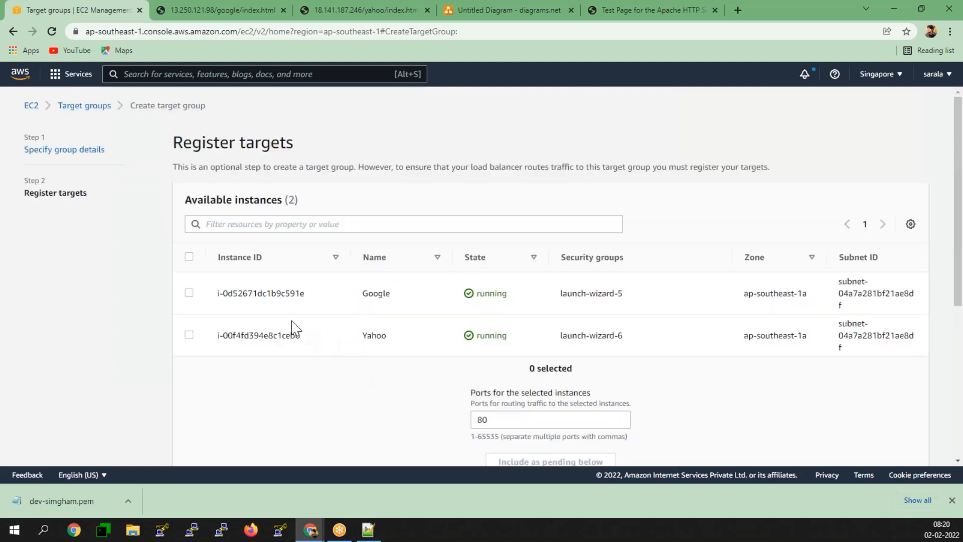
click(190, 334)
scroll(569, 354, down, 1)
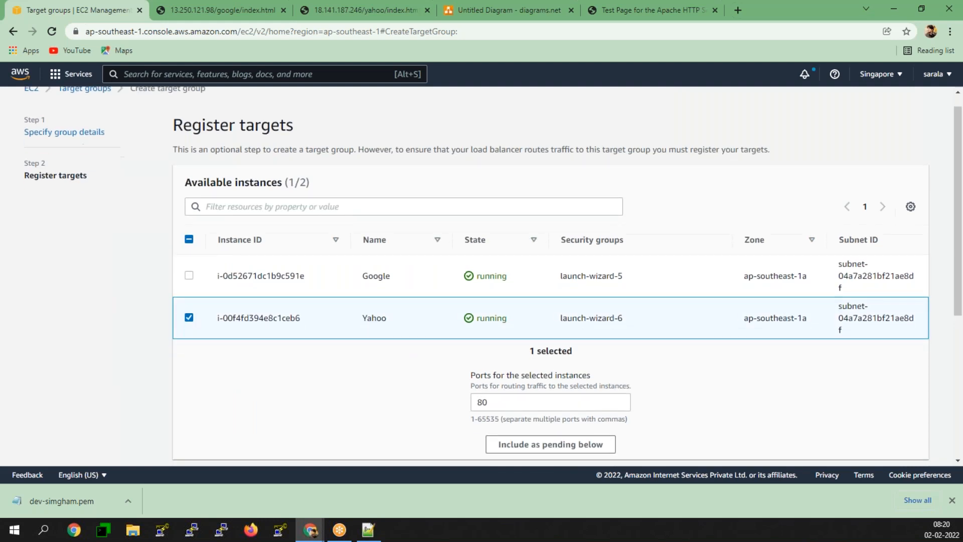
scroll(553, 290, down, 3)
click(552, 281)
scroll(277, 305, down, 3)
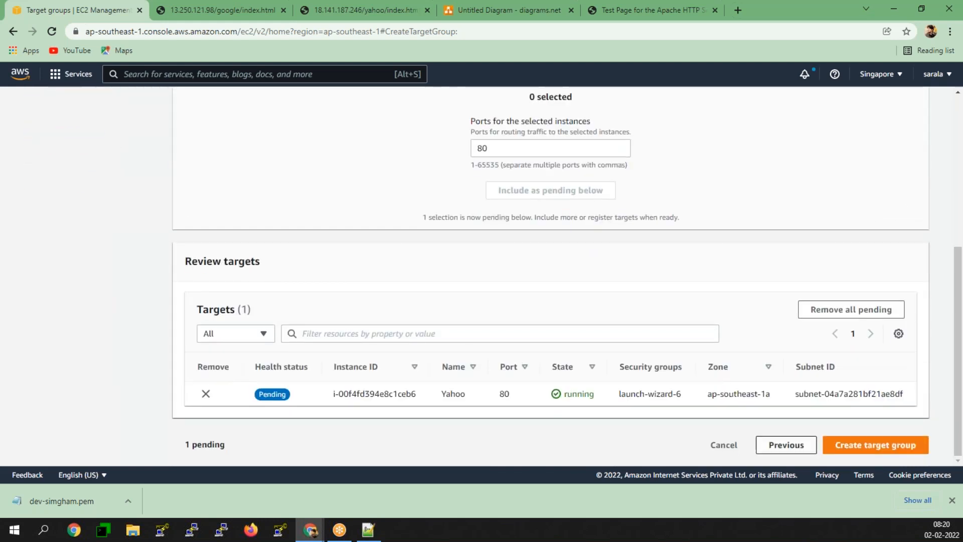
click(899, 445)
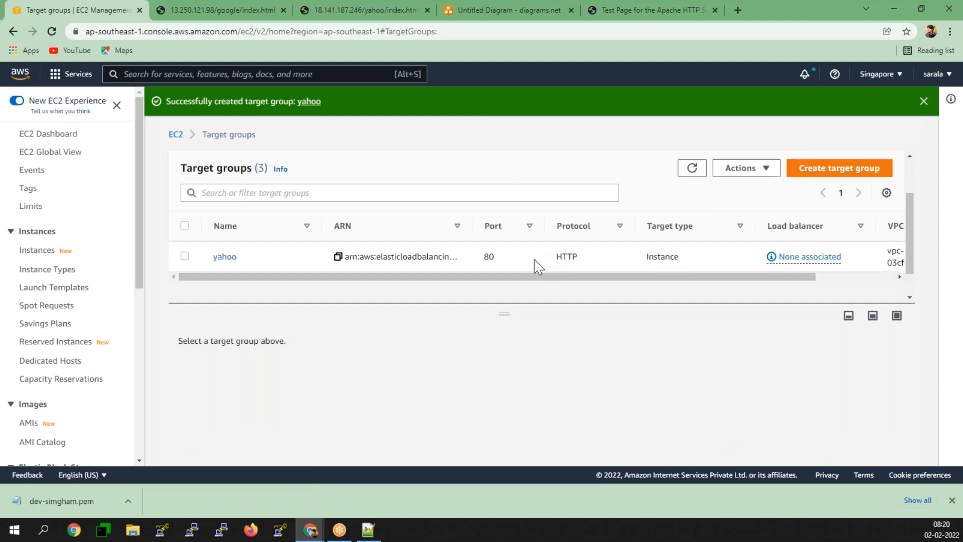
scroll(97, 301, down, 6)
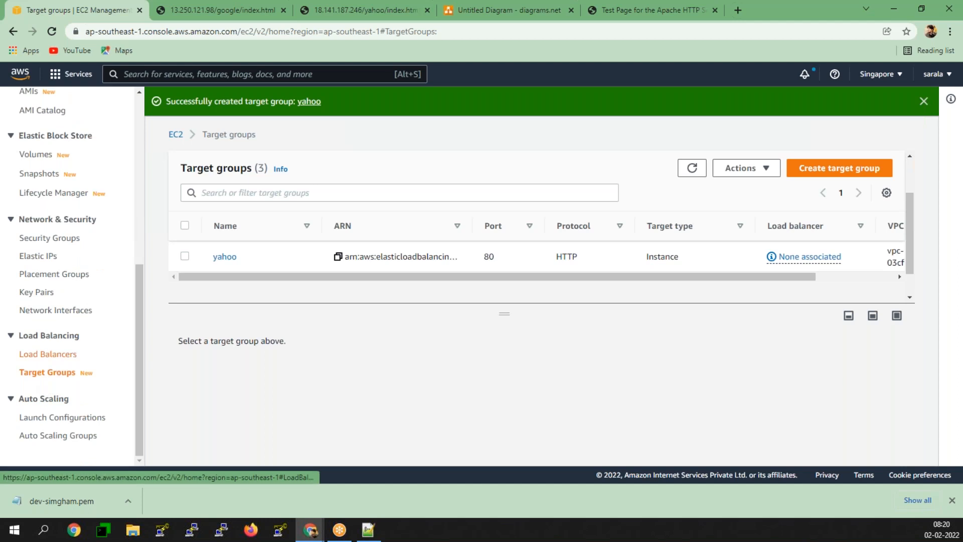
- Open prod-alb's HTTP:80 listener from the Load Balancers list
click(47, 355)
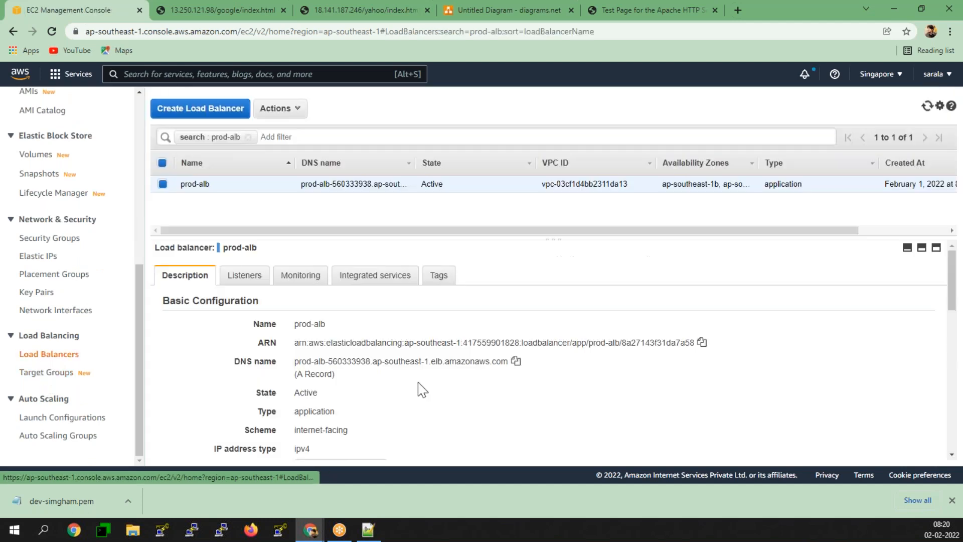
click(254, 279)
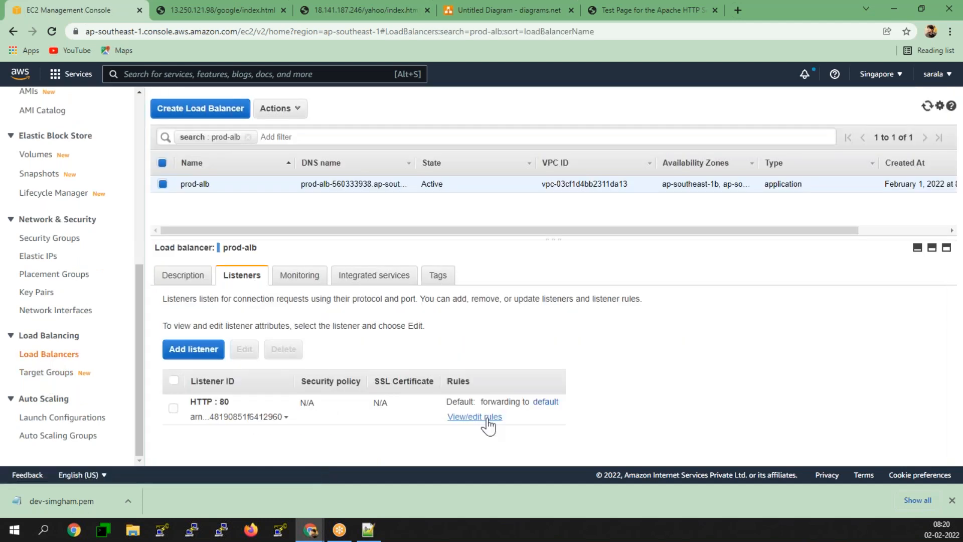
click(475, 417)
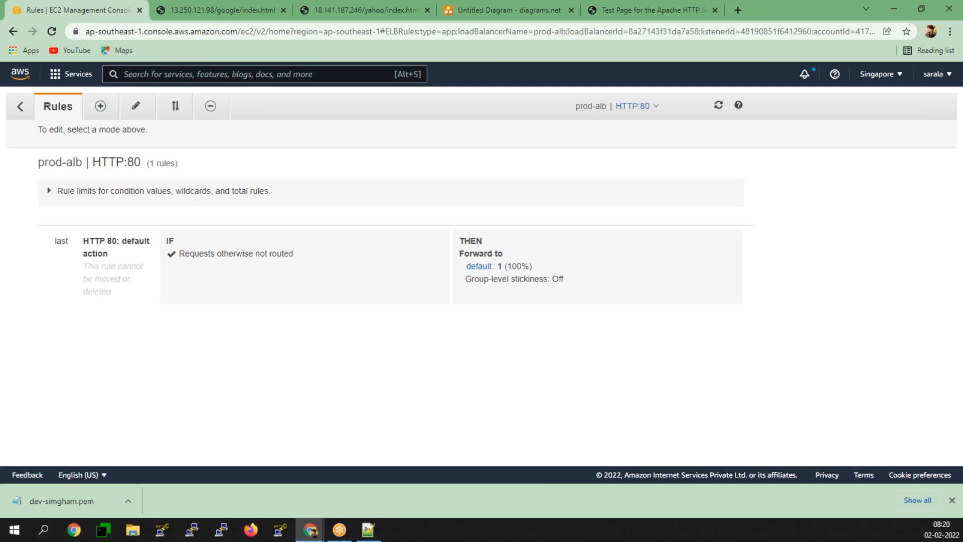
- Insert a new empty rule above the default rule on the HTTP:80 listener
click(100, 106)
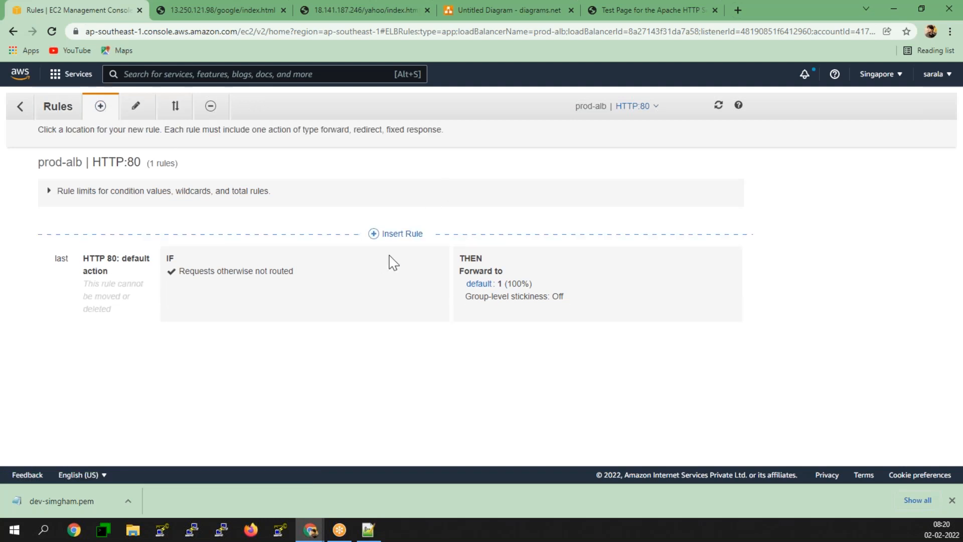
click(399, 233)
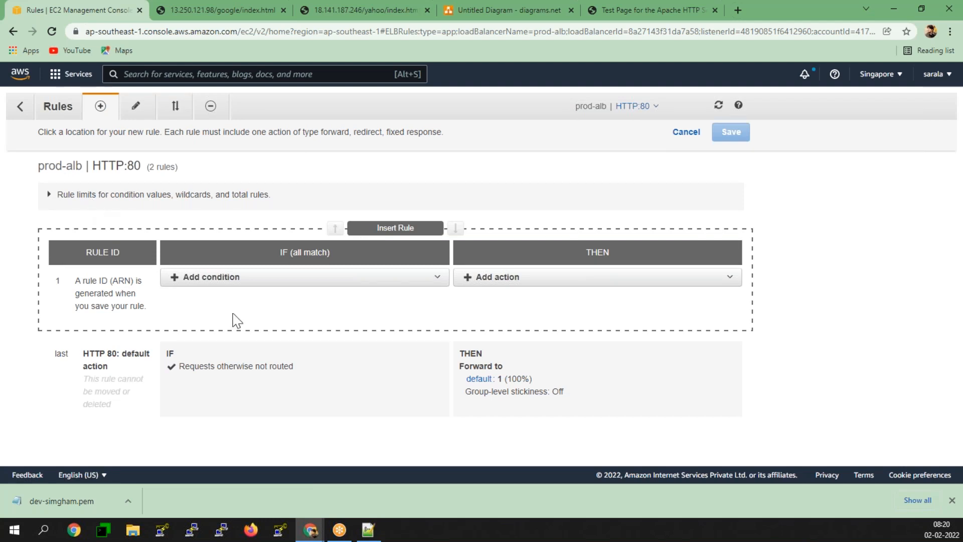
click(224, 279)
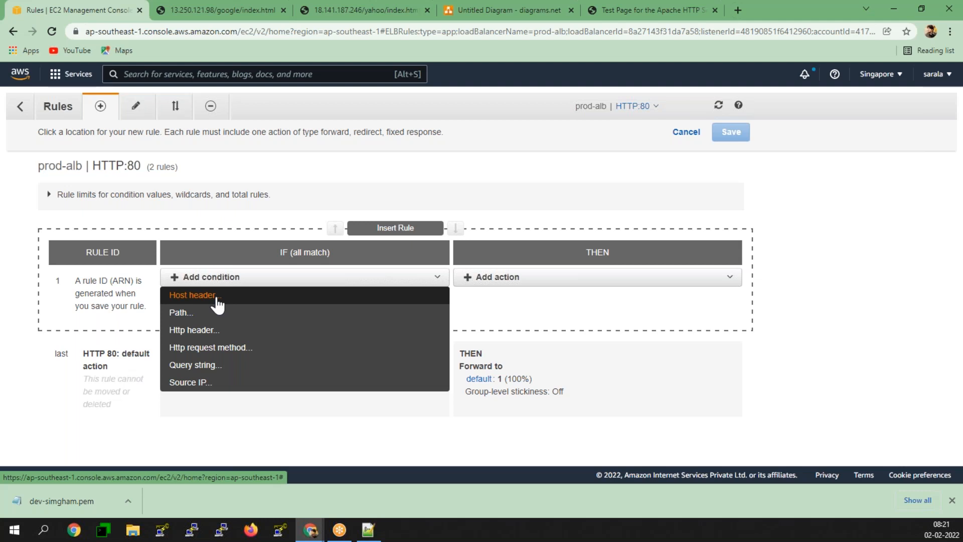
- Give the new rule a path condition of /google*
click(217, 313)
click(264, 303)
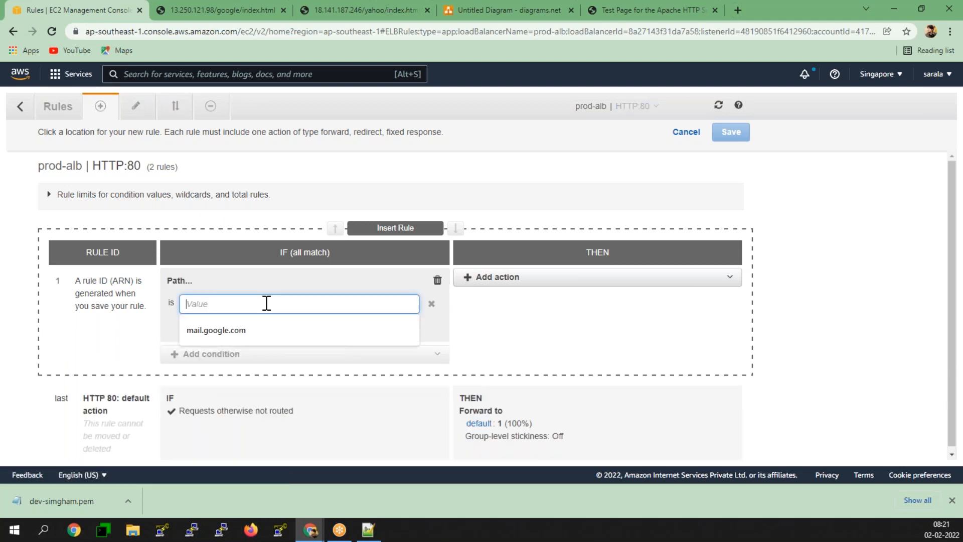
text(/)
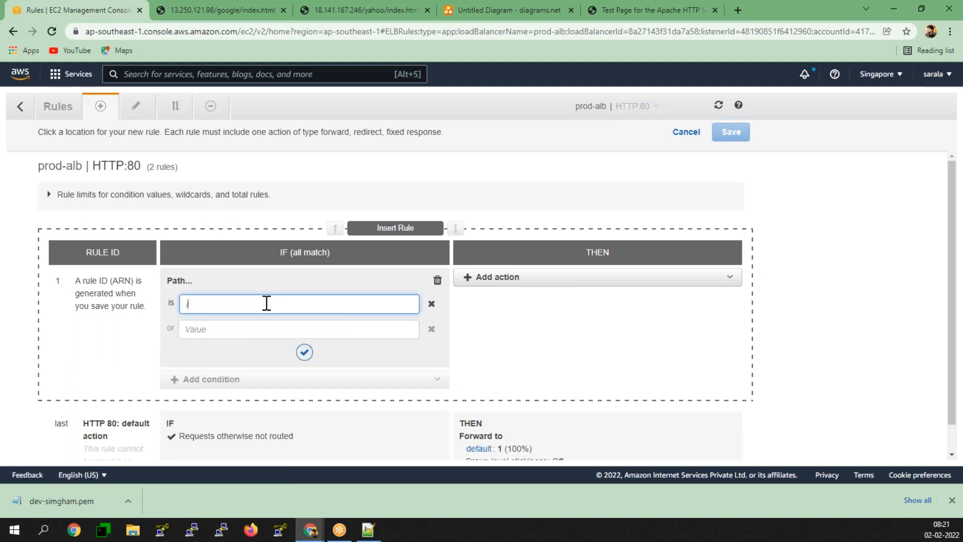
text(google*)
click(305, 352)
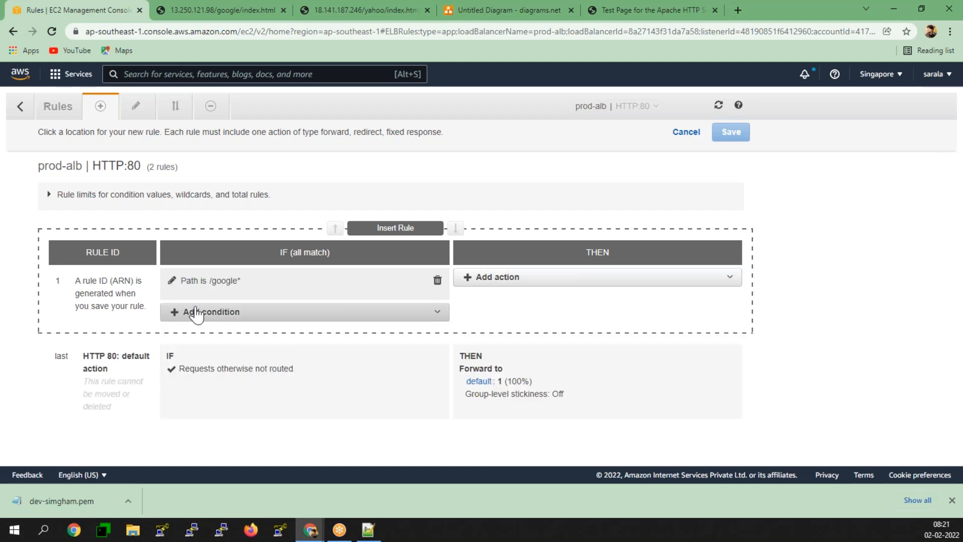
- Make the rule forward to the google target group and save it
click(559, 280)
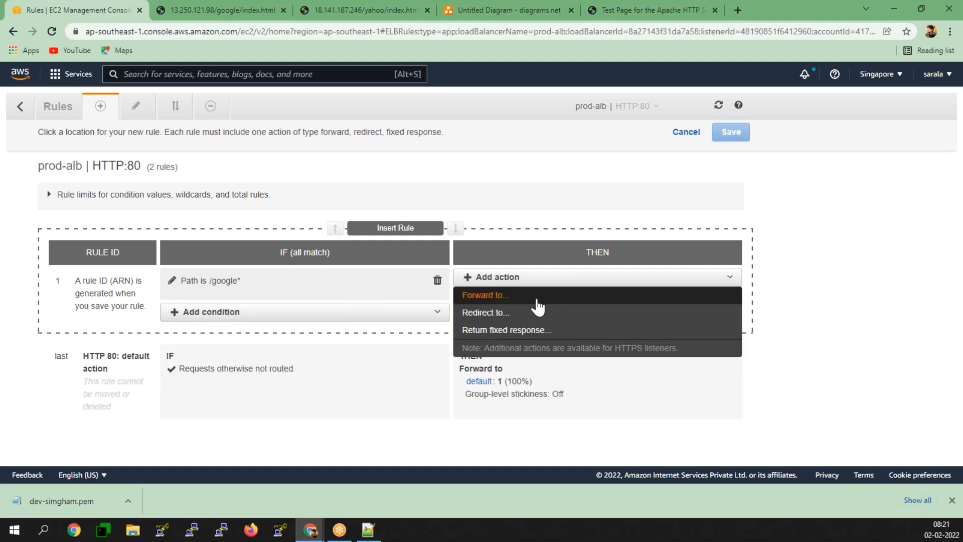
click(535, 297)
click(535, 318)
click(522, 352)
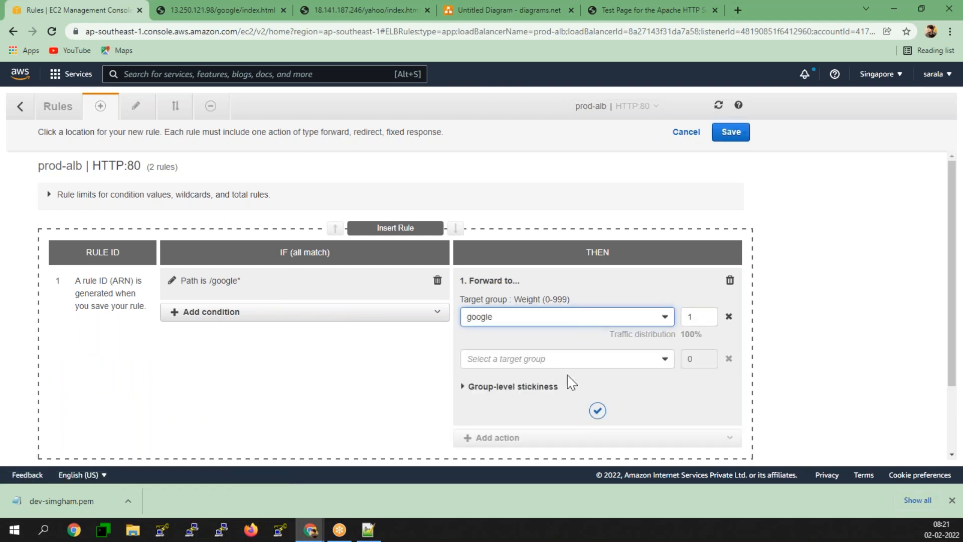
click(605, 414)
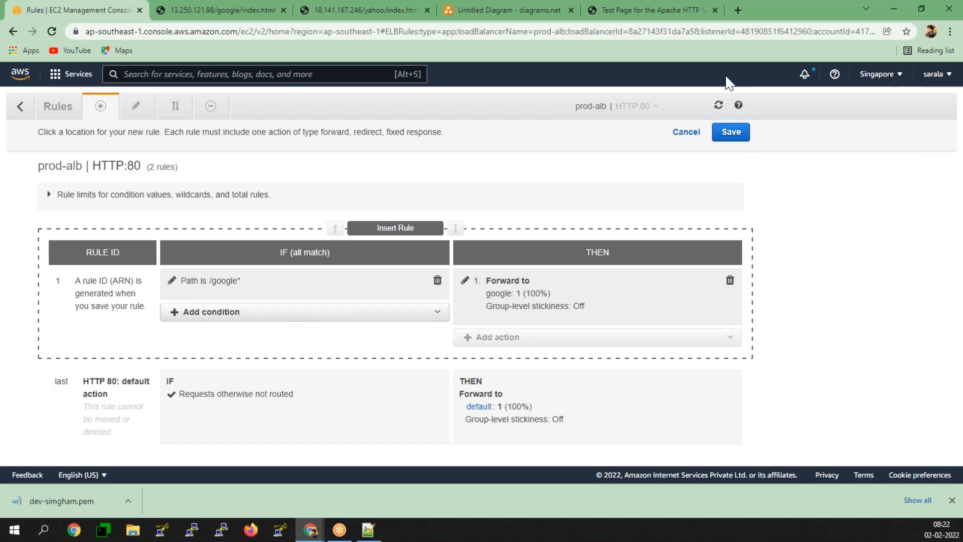
click(730, 134)
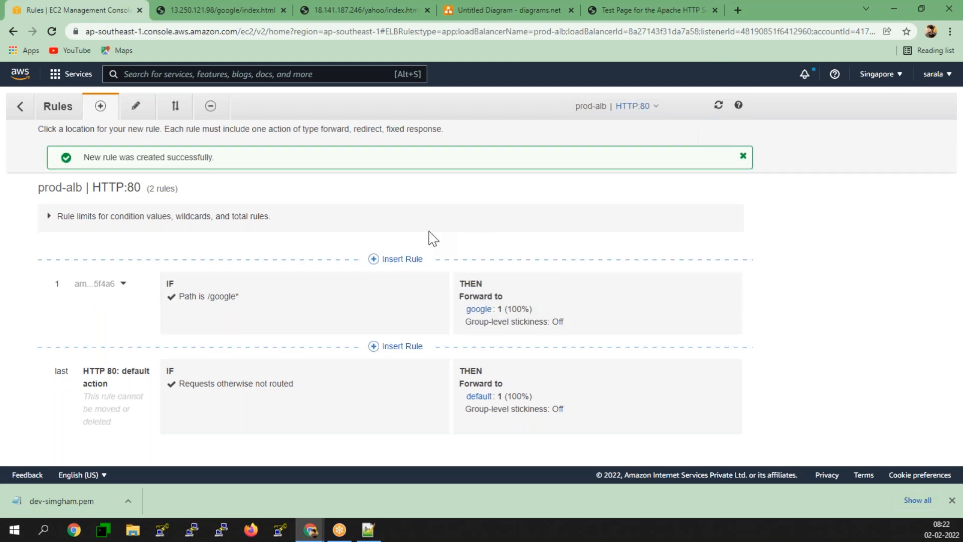
click(374, 260)
- Give the newly inserted rule a path condition of /yahoo*
click(297, 276)
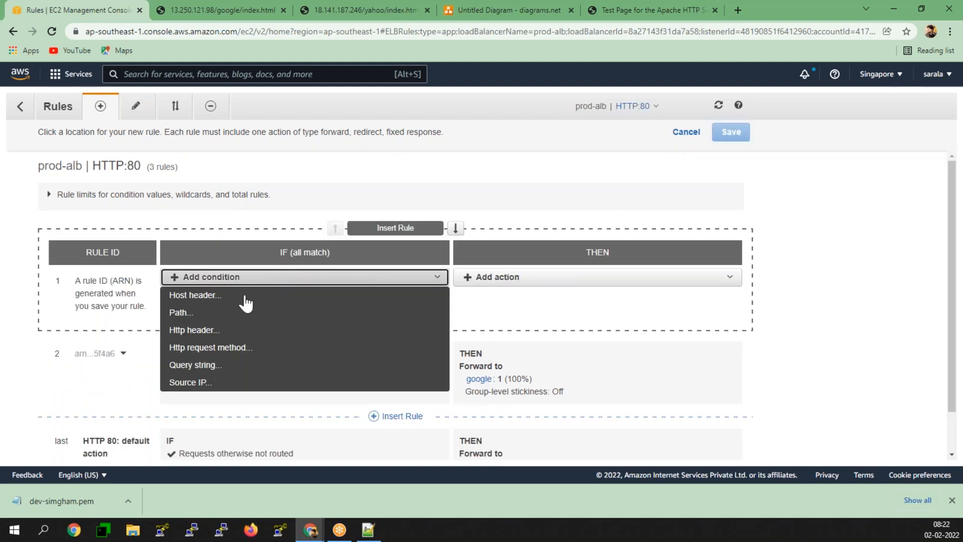
click(219, 318)
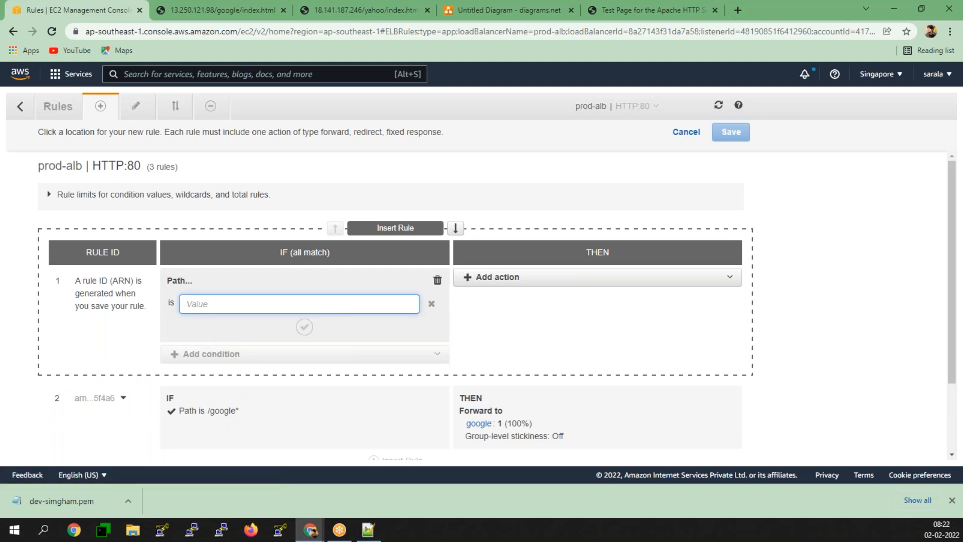
text(/yahoo*)
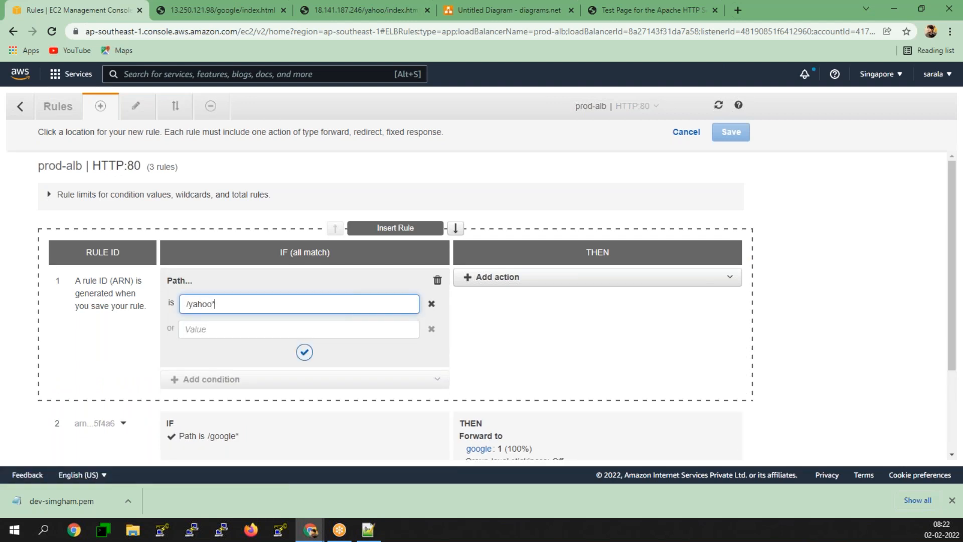
click(304, 352)
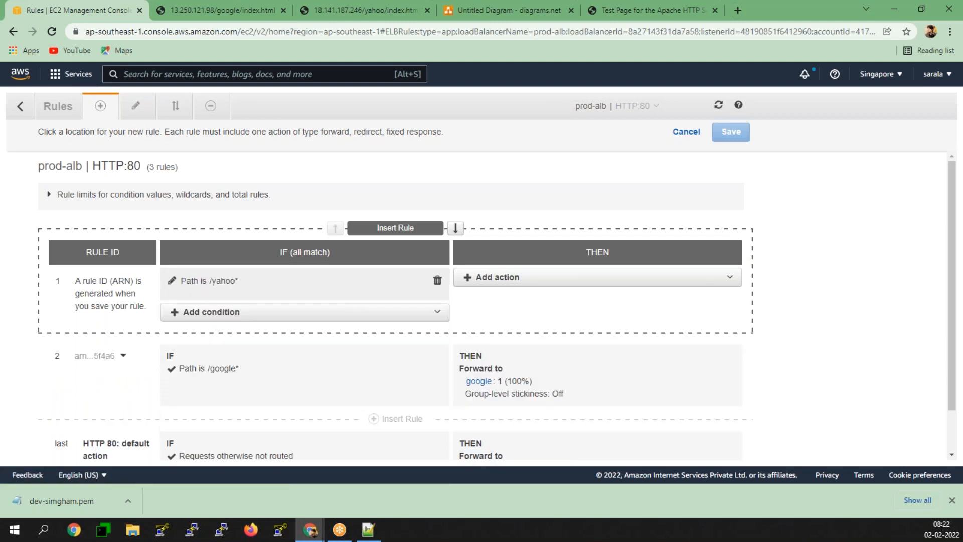
- Forward the rule to the yahoo target group, save it, and return to the rules view
click(510, 281)
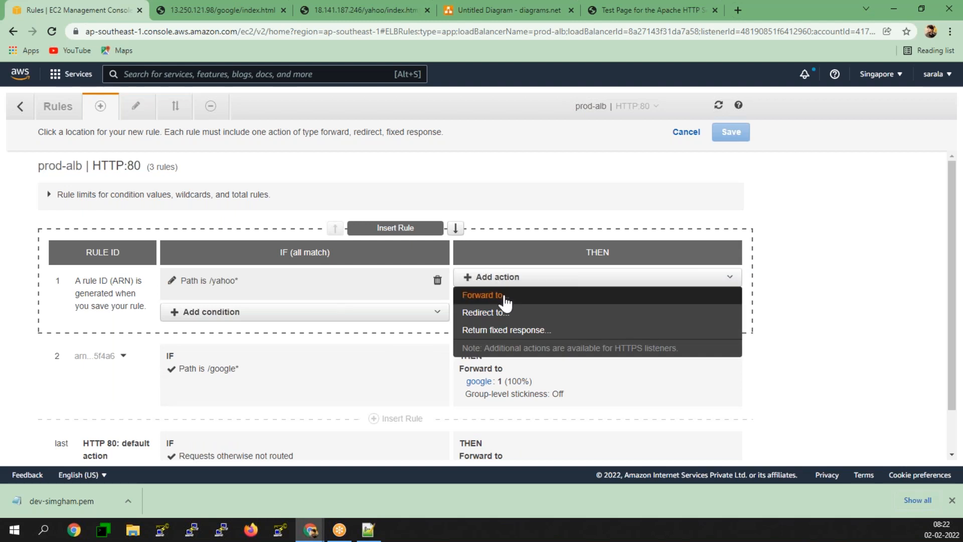
click(507, 295)
click(515, 318)
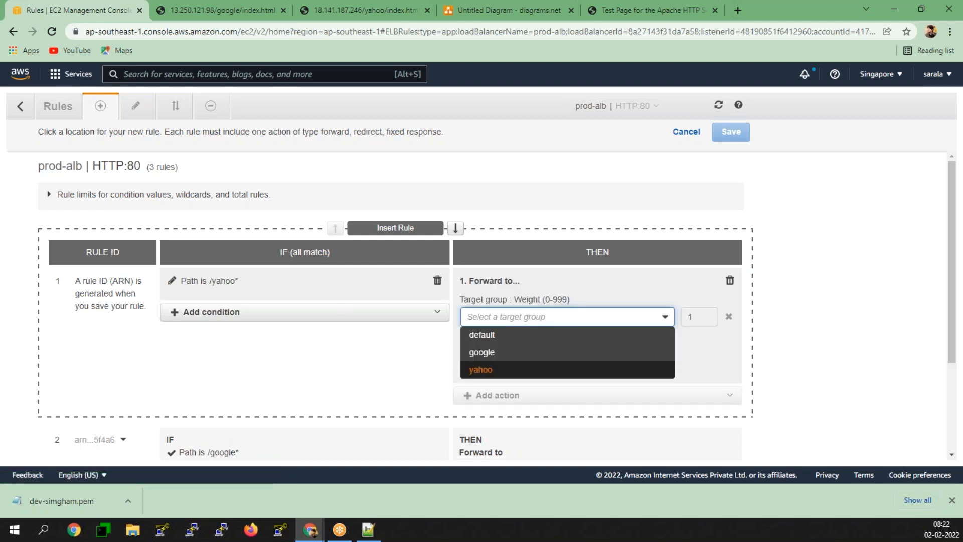
click(482, 370)
click(592, 406)
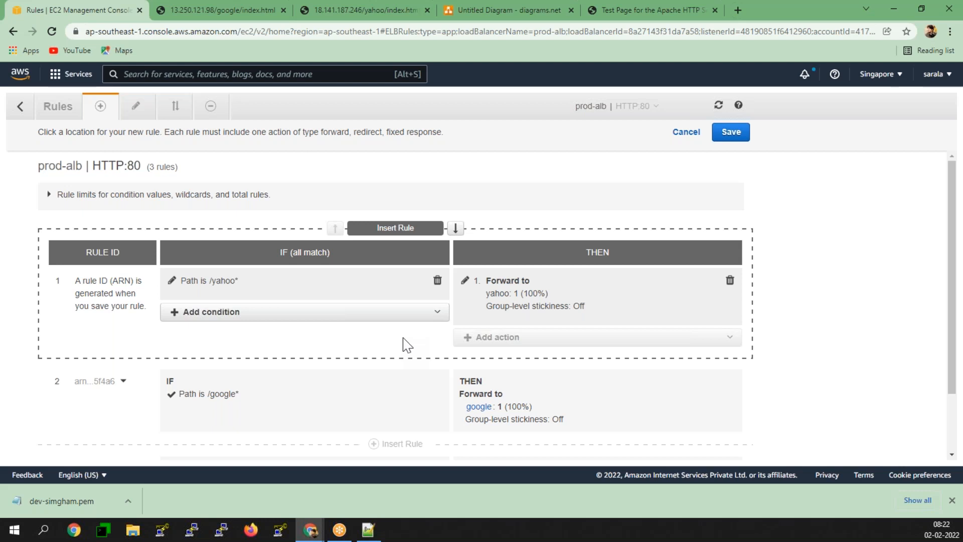
click(740, 134)
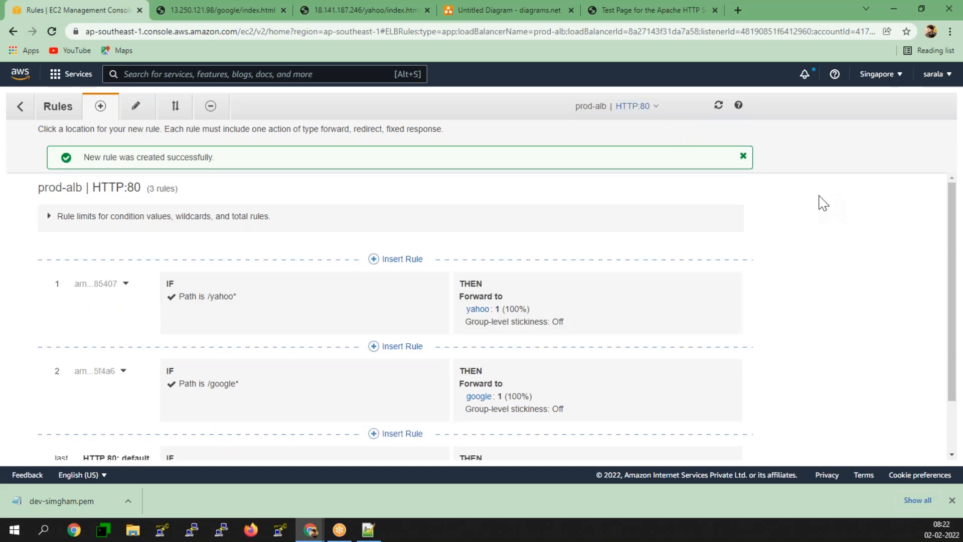
scroll(822, 203, down, 2)
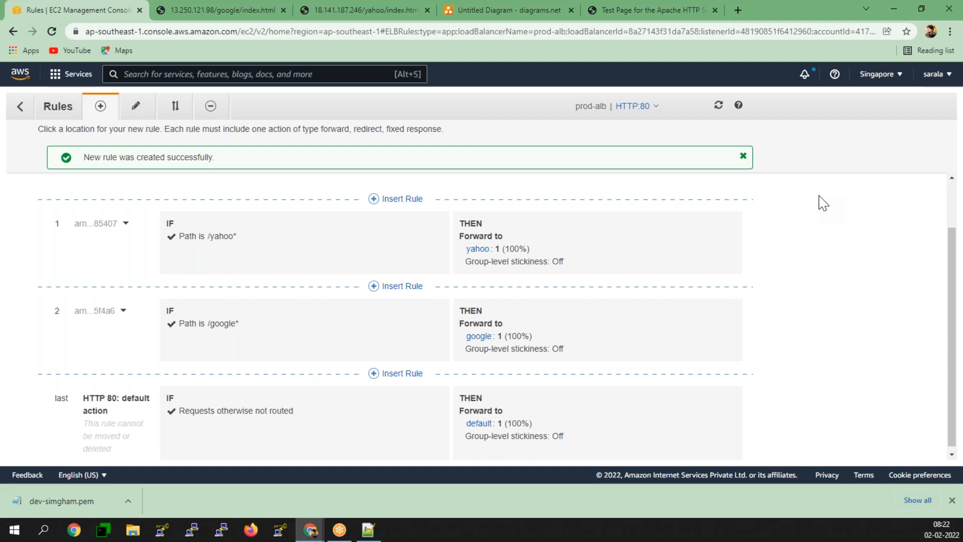
click(56, 106)
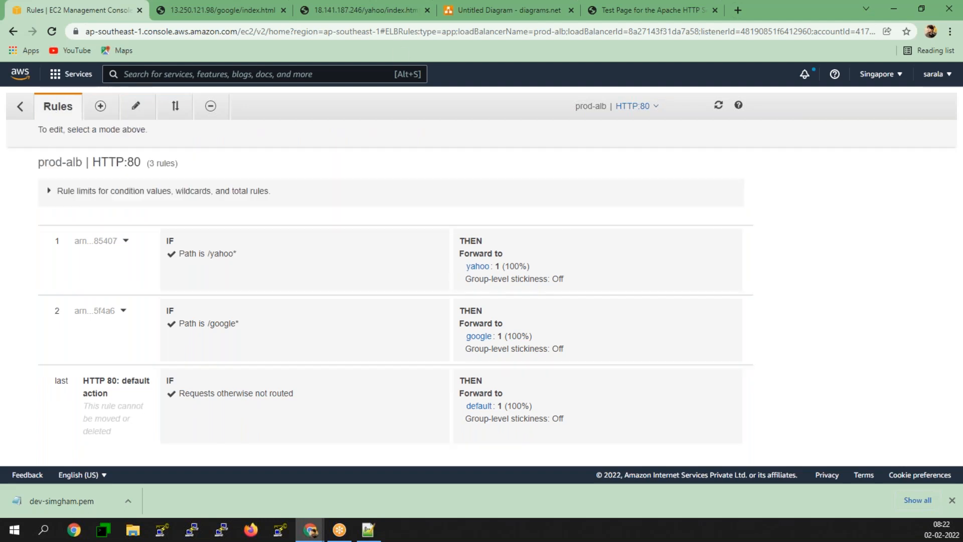
- Copy prod-alb's DNS name from the load balancer description
click(21, 116)
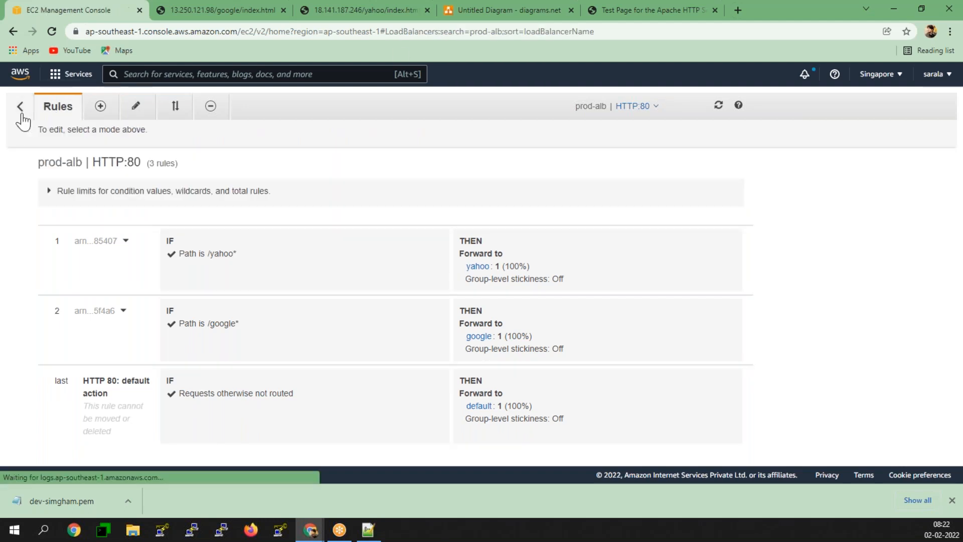
click(194, 281)
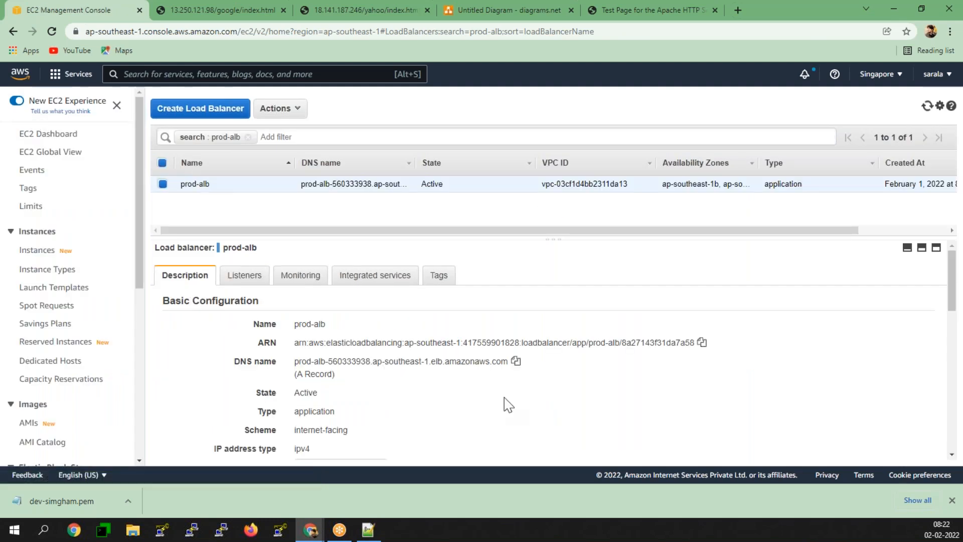
click(515, 361)
- Load the load balancer address with /google appended, showing the Google example page
click(632, 11)
key(ctrl+l)
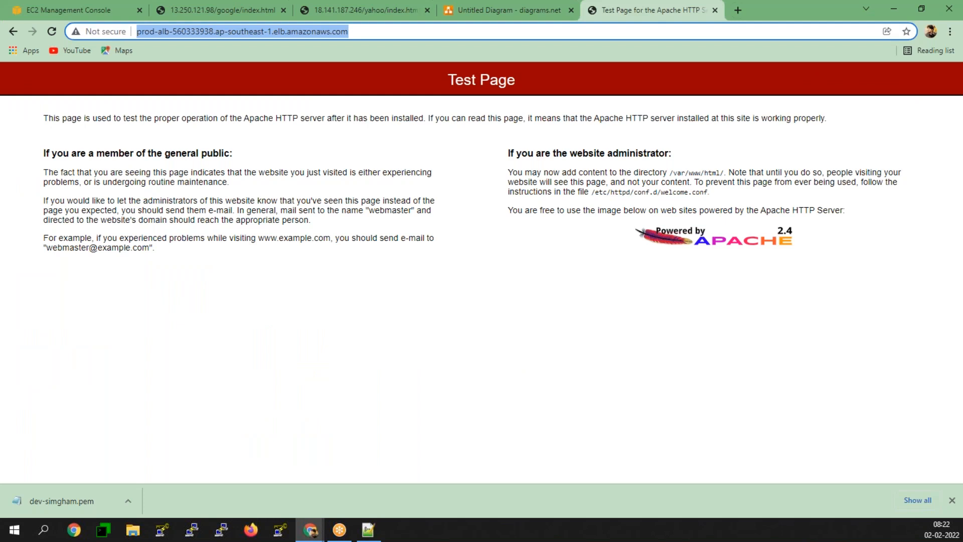
key(End)
text(/google)
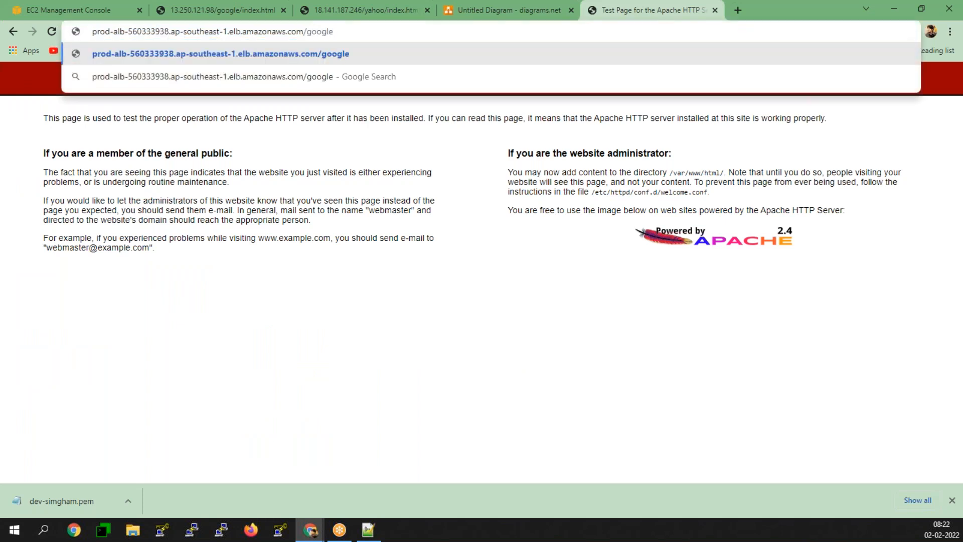
key(Return)
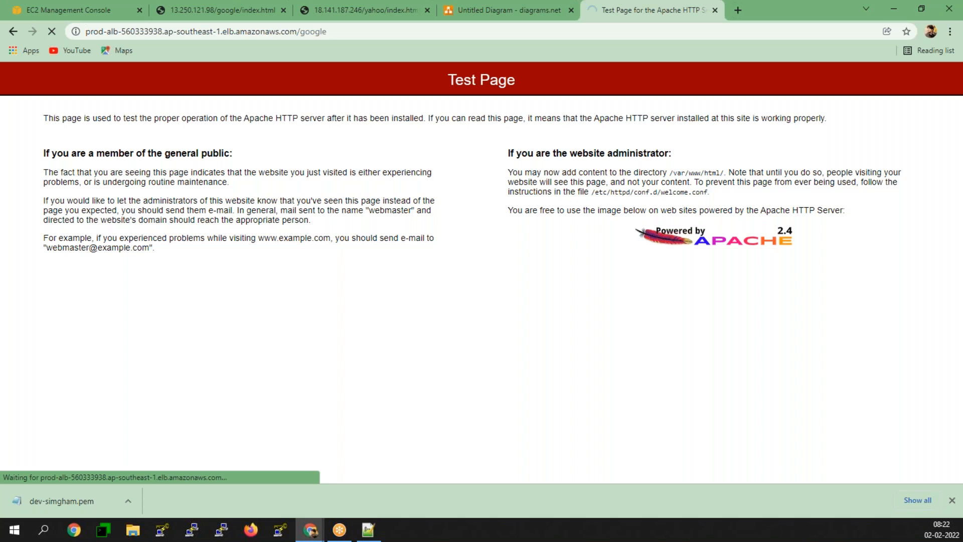
click(374, 35)
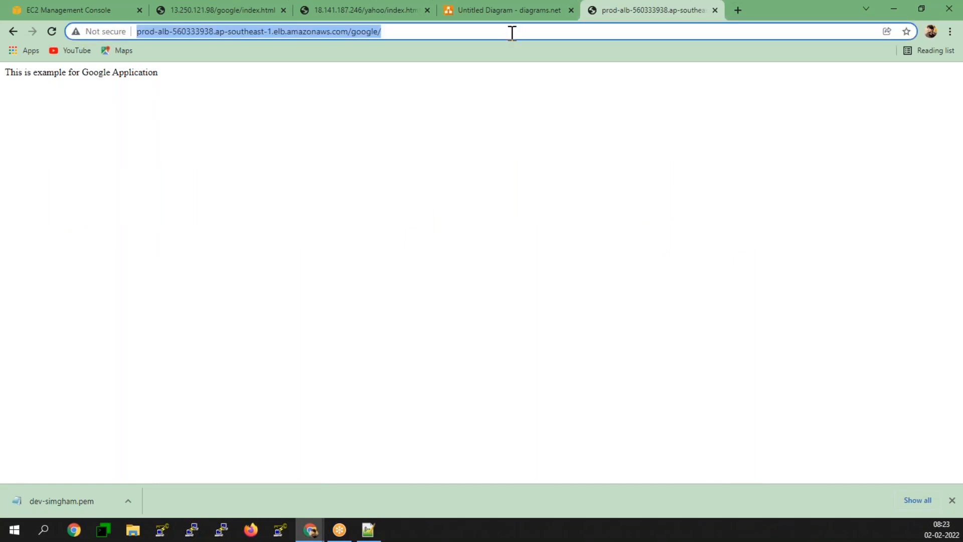
- Open google.com in a new browser tab
click(737, 10)
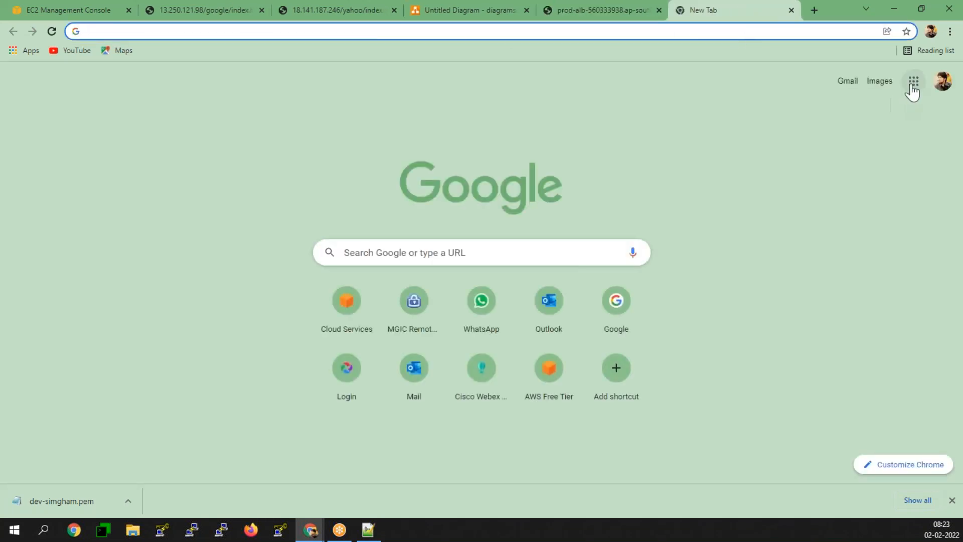
text(google.com)
key(Return)
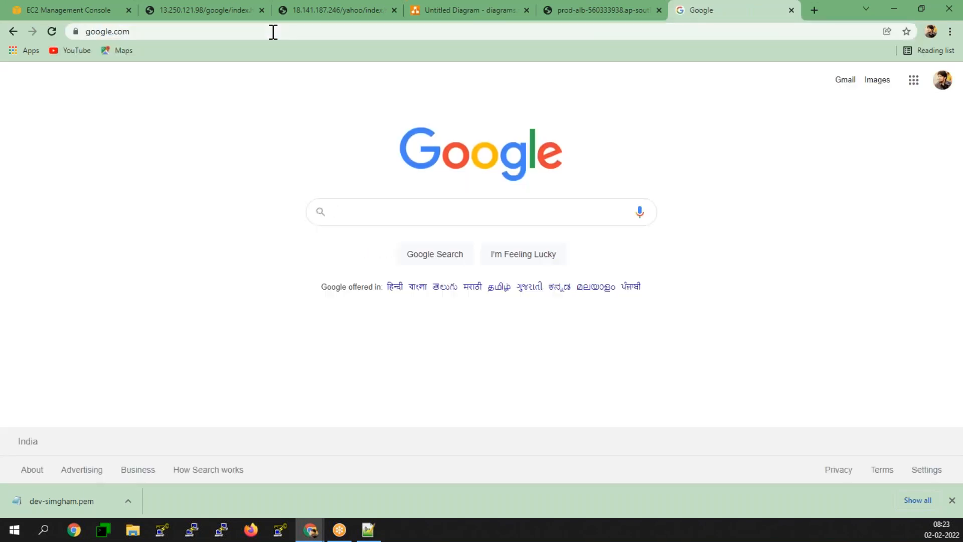
- Strip google/ from the load balancer URL and load its bare address
click(572, 11)
click(356, 32)
drag(351, 32, 445, 32)
key(BackSpace)
key(Return)
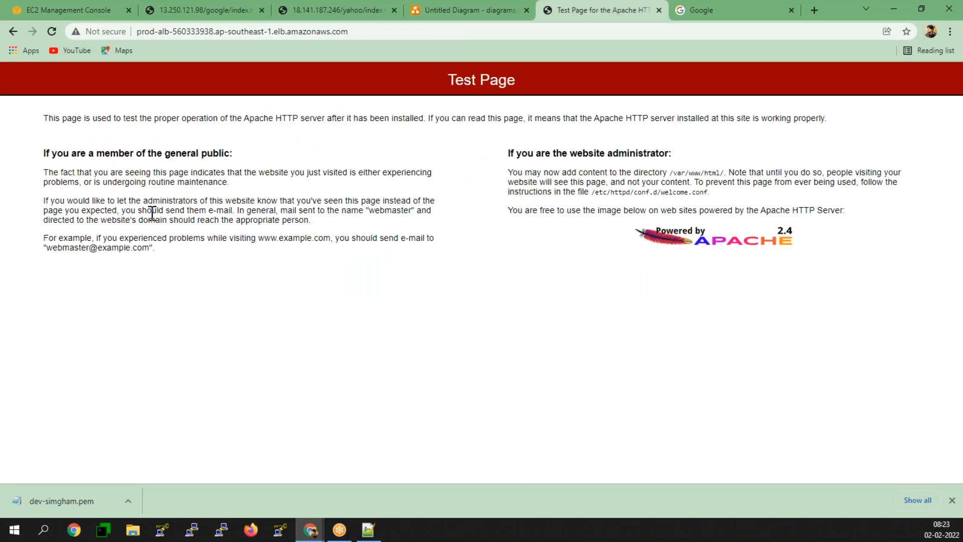
- Open Gmail from the Google apps grid
click(690, 11)
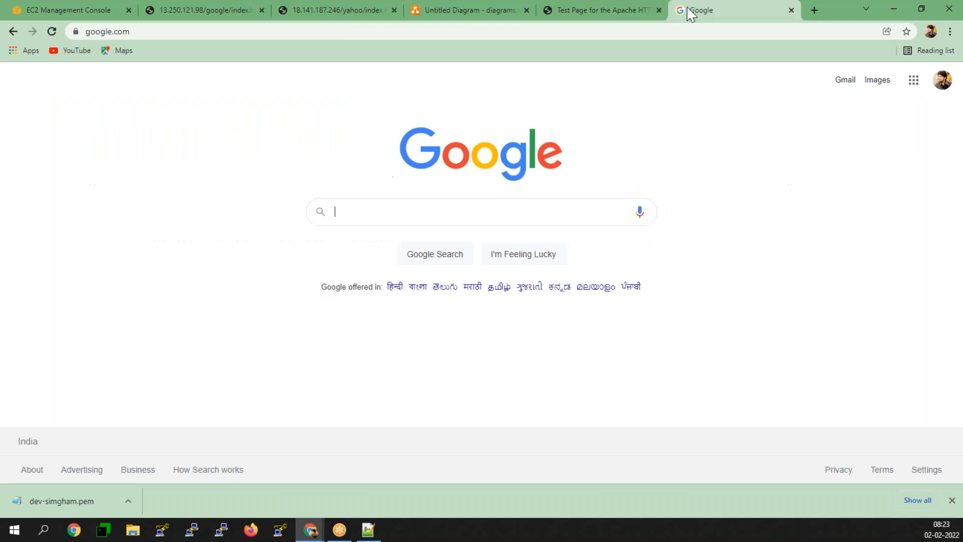
click(915, 83)
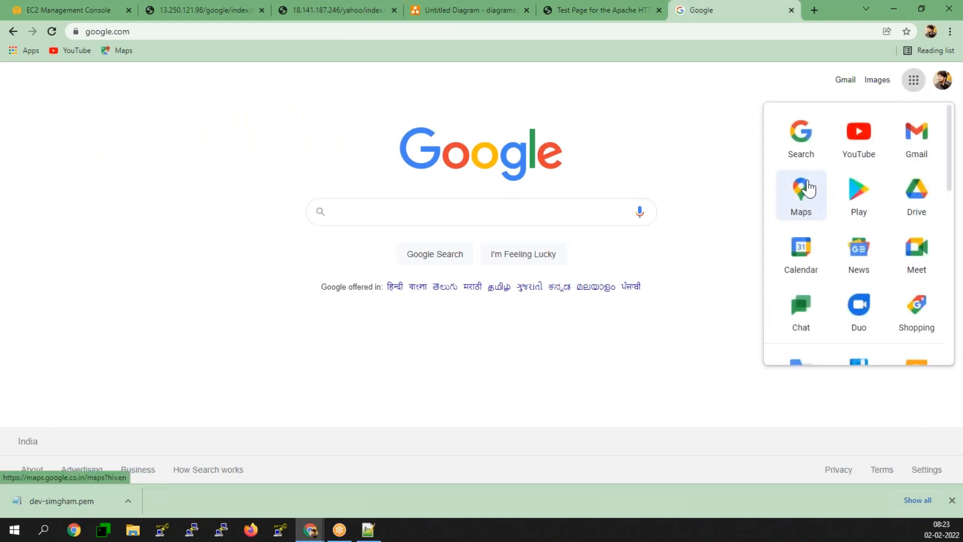
click(916, 134)
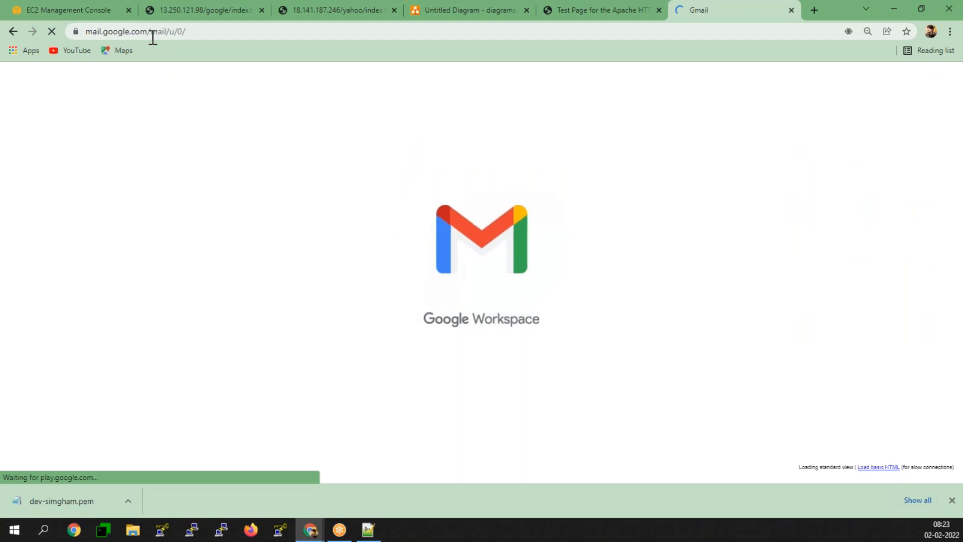
drag(210, 31, 181, 31)
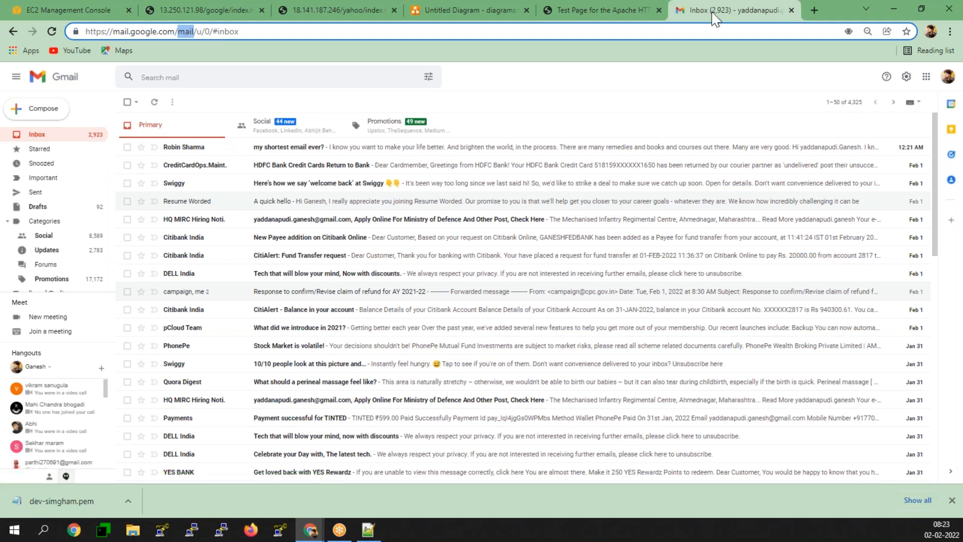
click(622, 10)
click(375, 31)
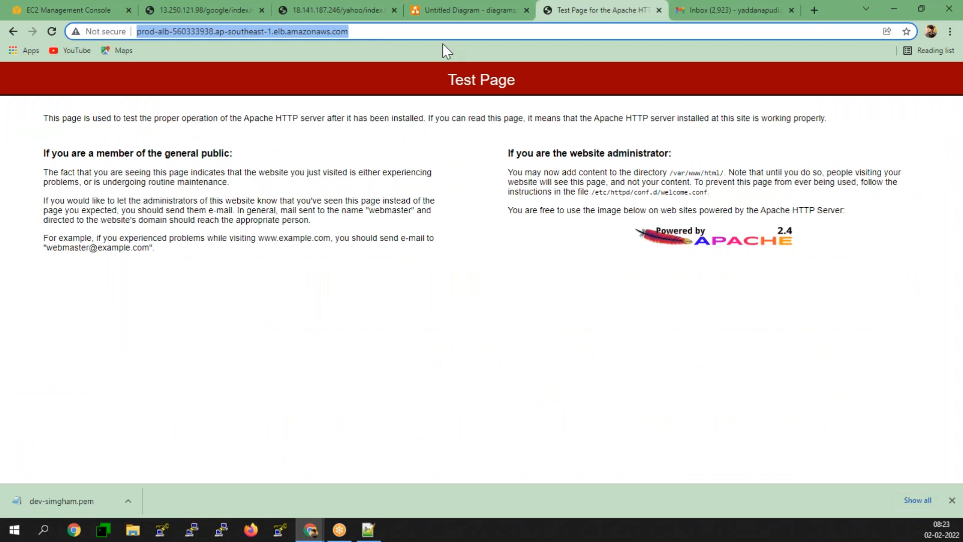
- Test /mail (404) and then /google/ on the load balancer address
key(End)
text(/mail)
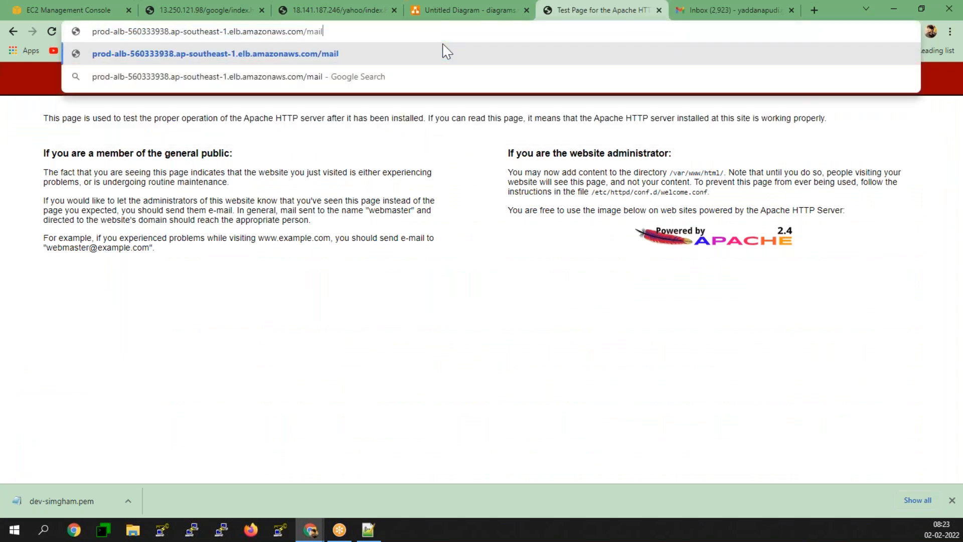
key(Return)
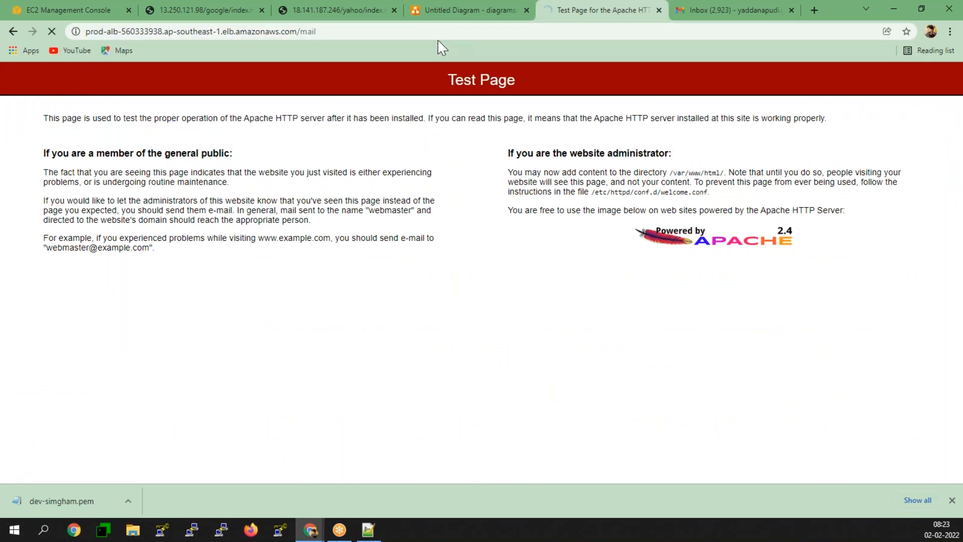
click(445, 32)
click(423, 31)
click(423, 30)
key(BackSpace)
key(BackSpace)
key(BackSpace)
key(BackSpace)
text(google/)
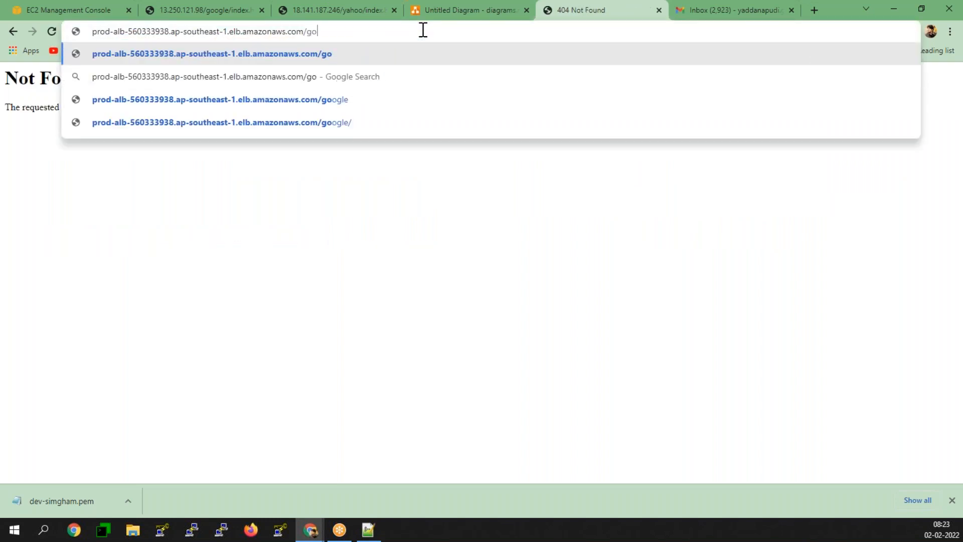
key(Return)
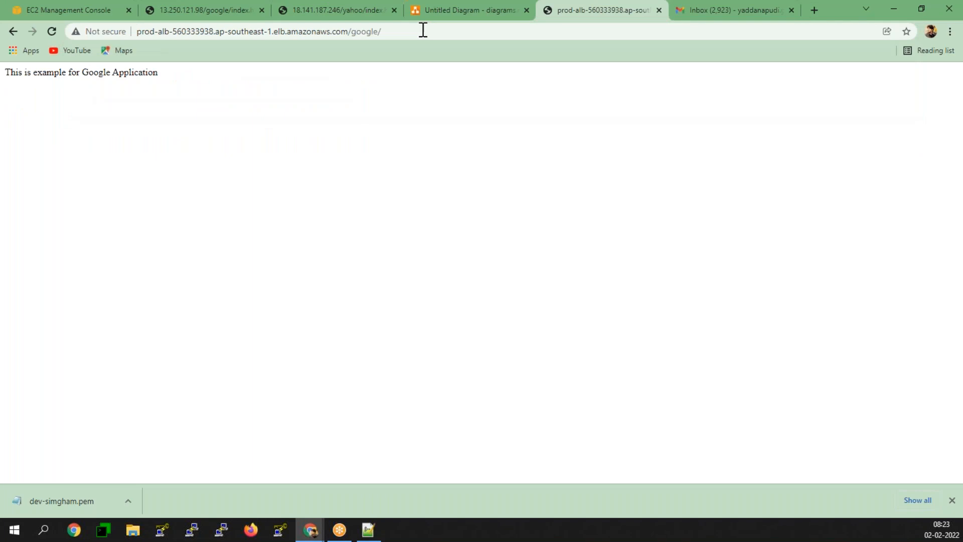
- Load the /yahoo path, which serves the Yahoo Application page
click(423, 30)
click(422, 31)
key(BackSpace)
key(BackSpace)
key(BackSpace)
key(BackSpace)
key(BackSpace)
key(BackSpace)
key(BackSpace)
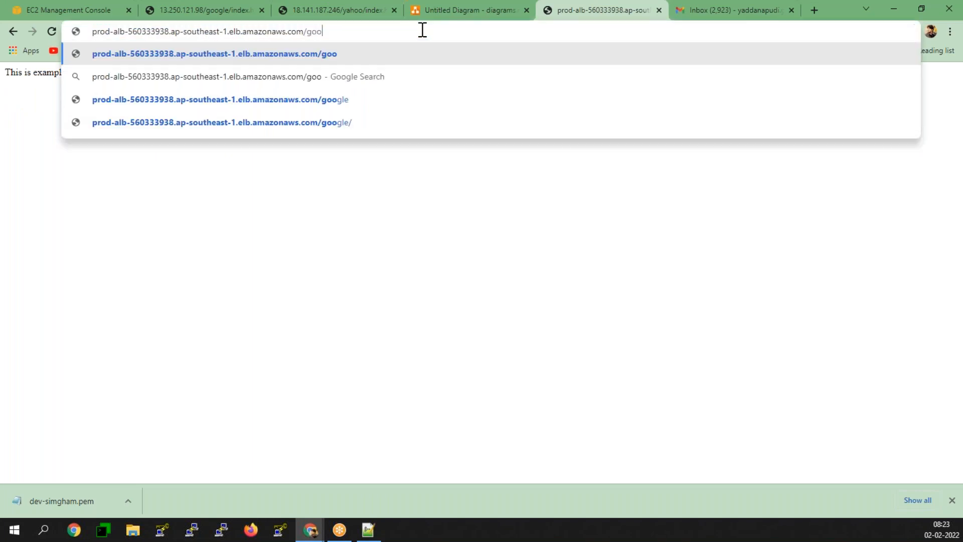
text(yahoo)
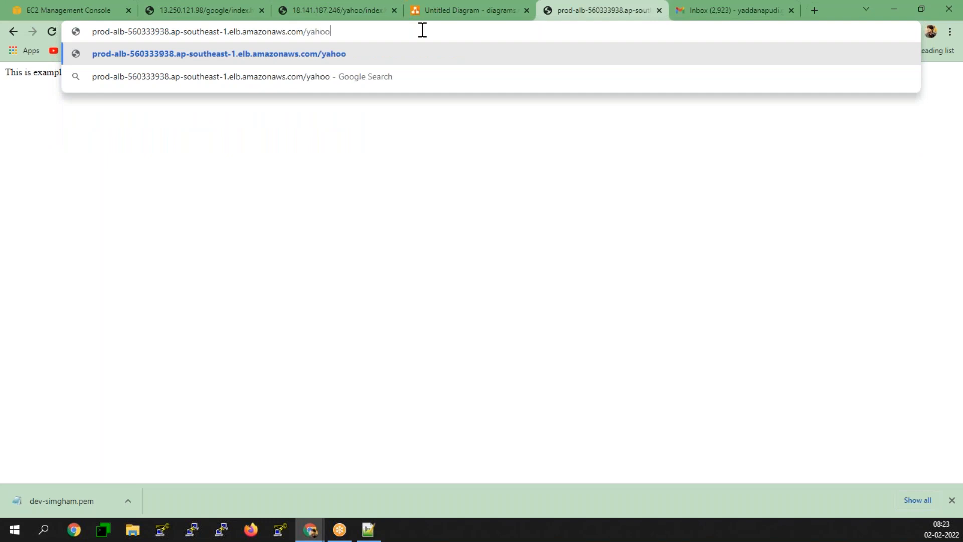
key(Return)
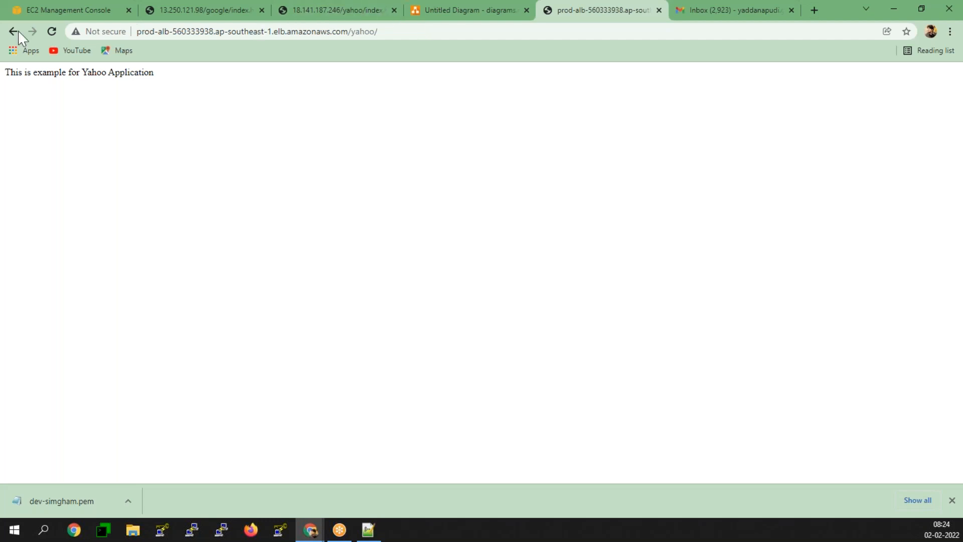
- Open prod-alb's HTTP:80 listener rules in the EC2 console tab
click(65, 10)
click(244, 275)
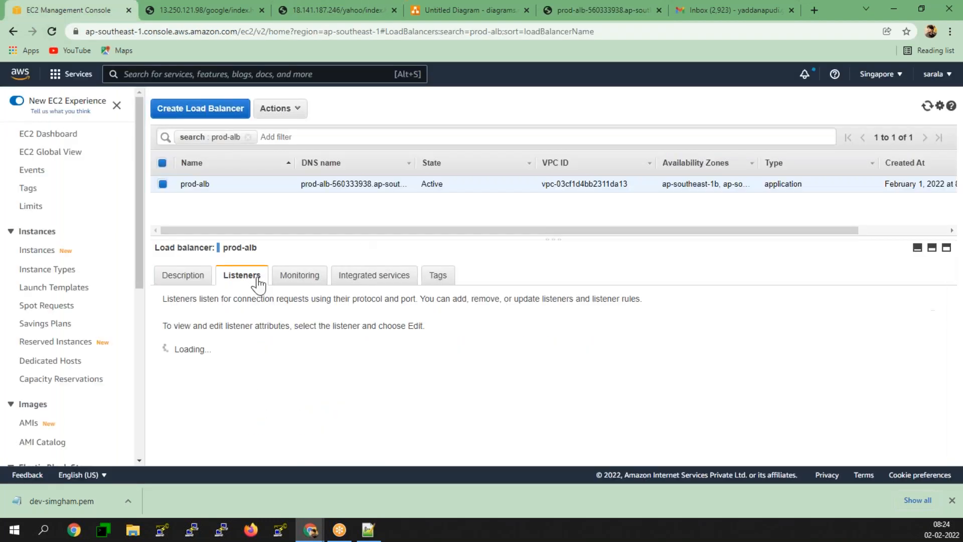
click(453, 417)
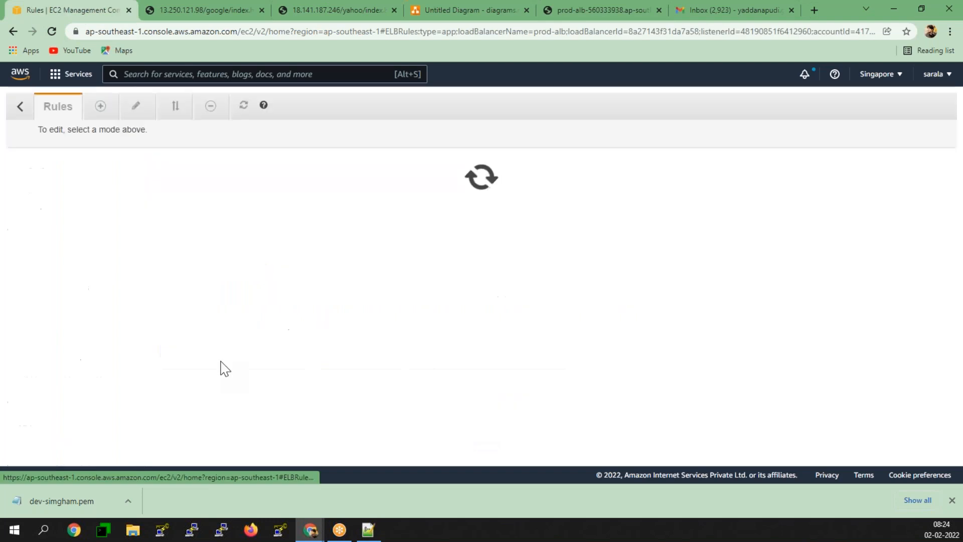
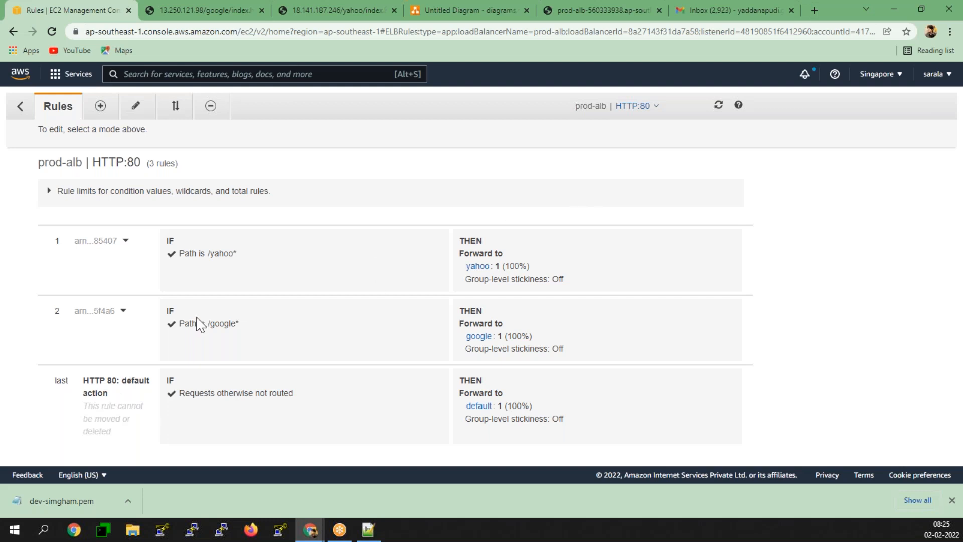
- Insert a new top rule on the HTTP:80 listener with Host header condition mail.google.com
click(100, 106)
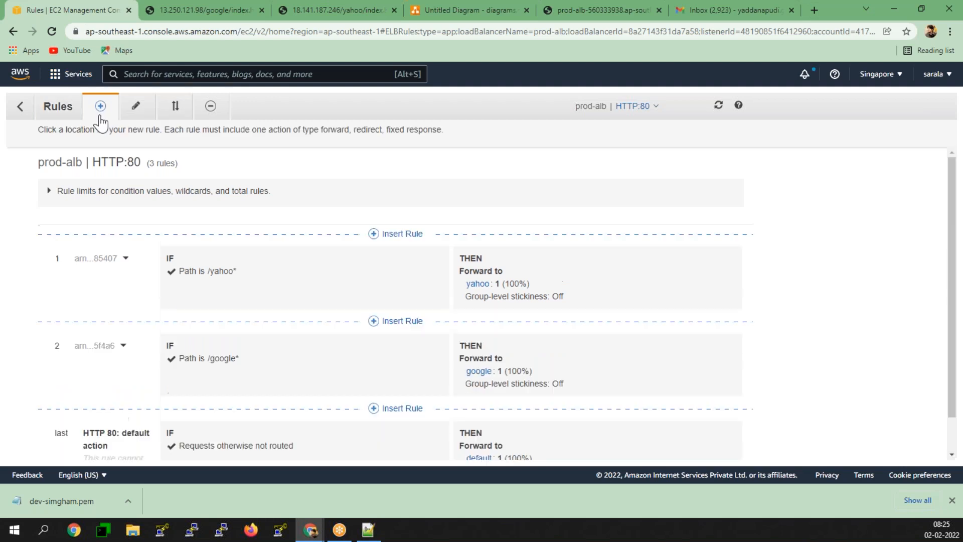
click(374, 234)
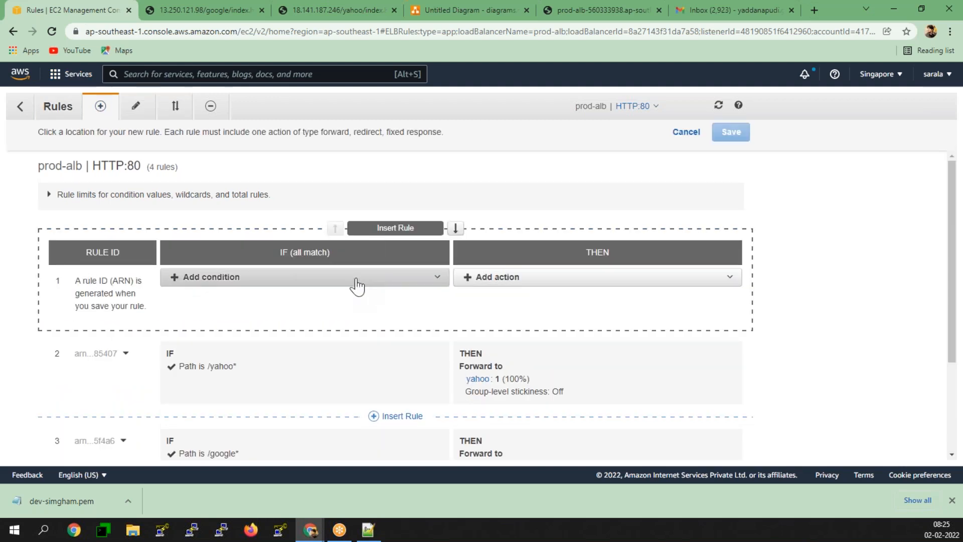
click(308, 276)
click(213, 295)
click(295, 304)
text(mail)
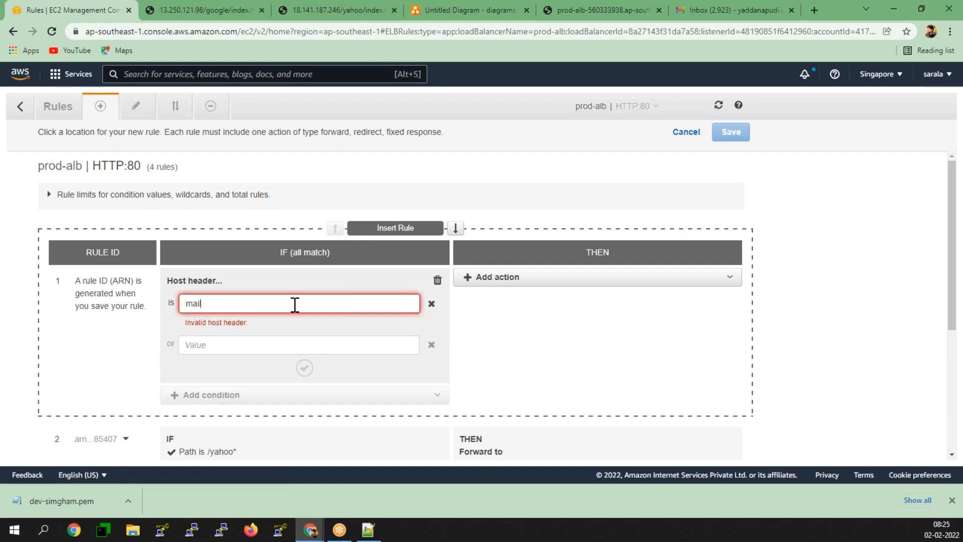
text(.google.com)
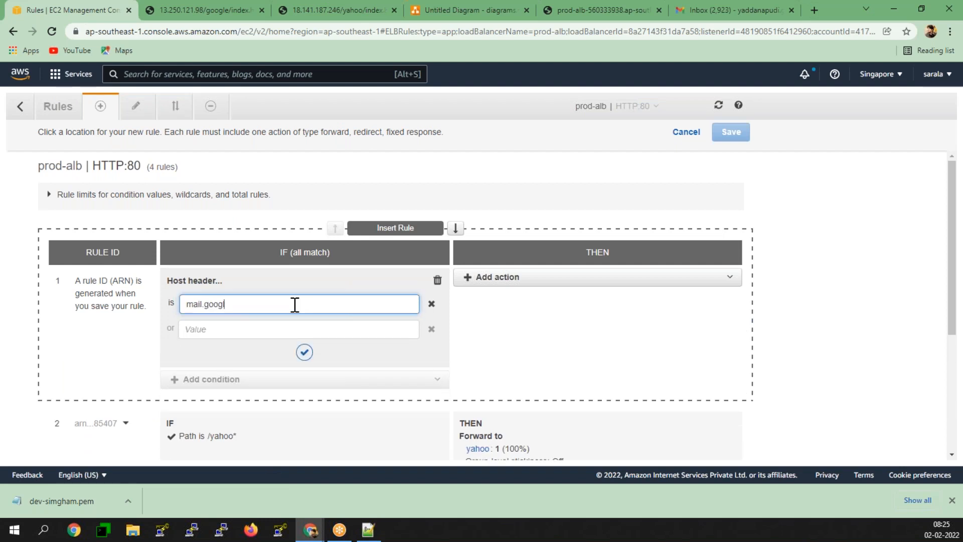
click(304, 352)
- Forward matching requests to the google target group and save the rule
click(491, 277)
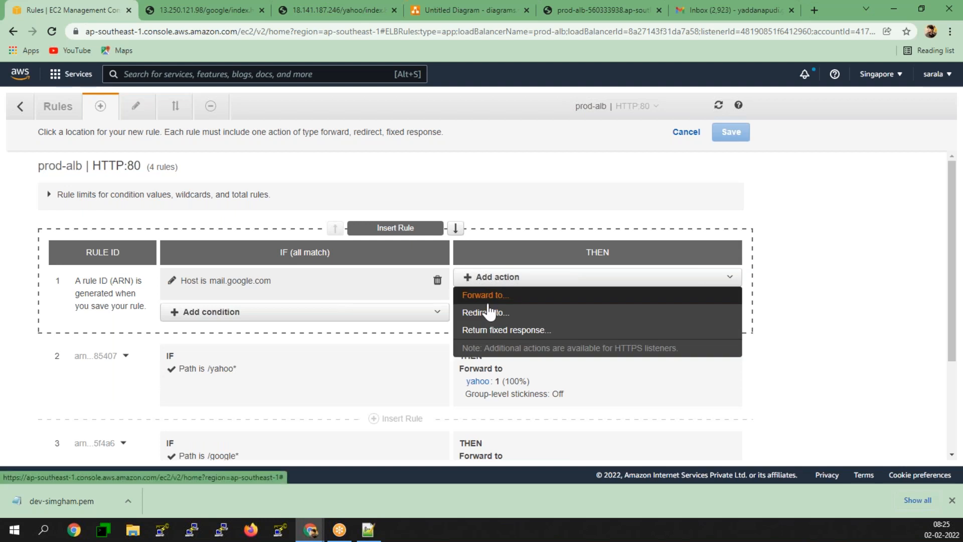
click(490, 298)
click(495, 316)
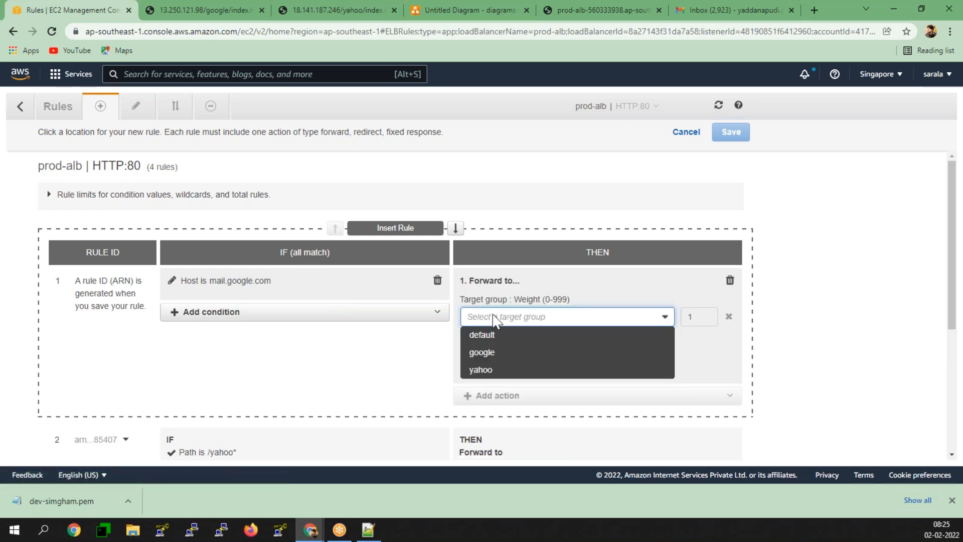
click(486, 352)
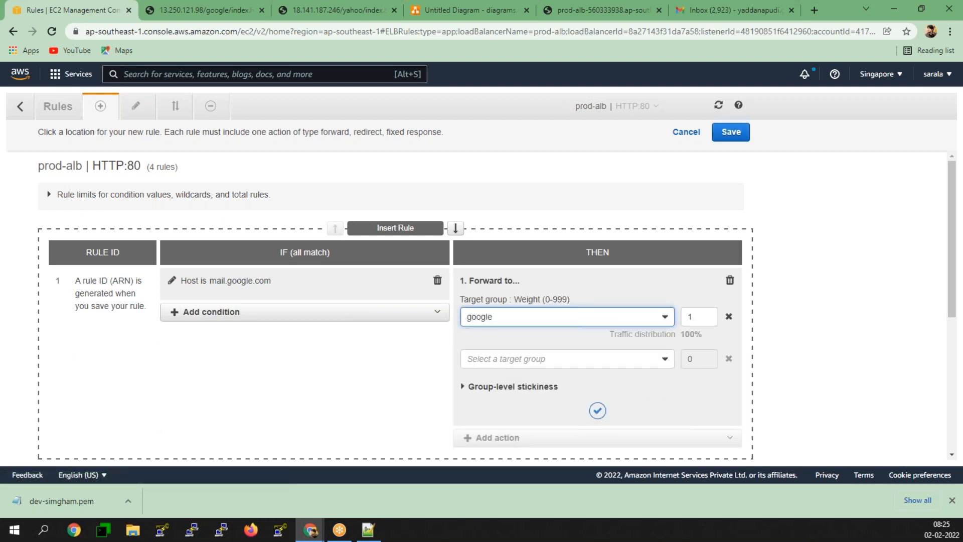
click(598, 410)
click(731, 132)
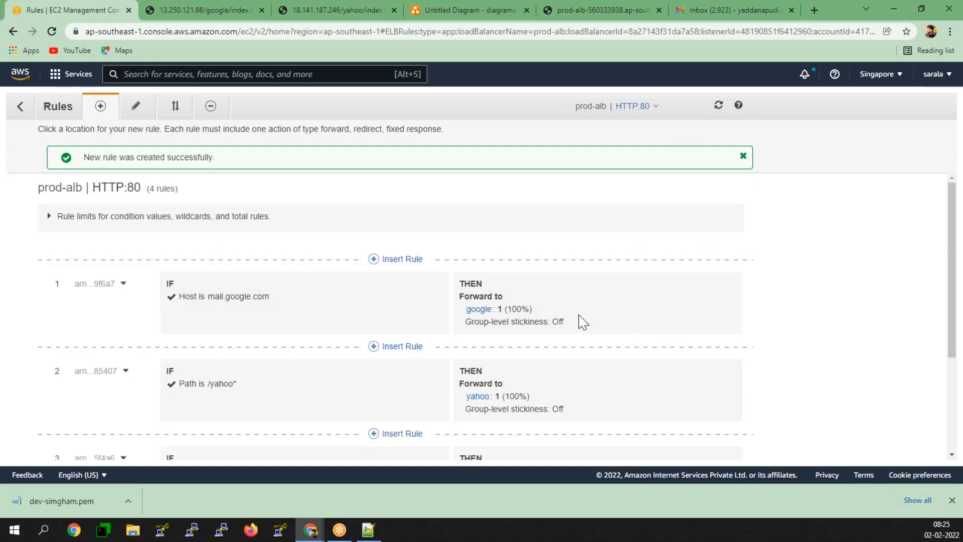
scroll(672, 327, down, 2)
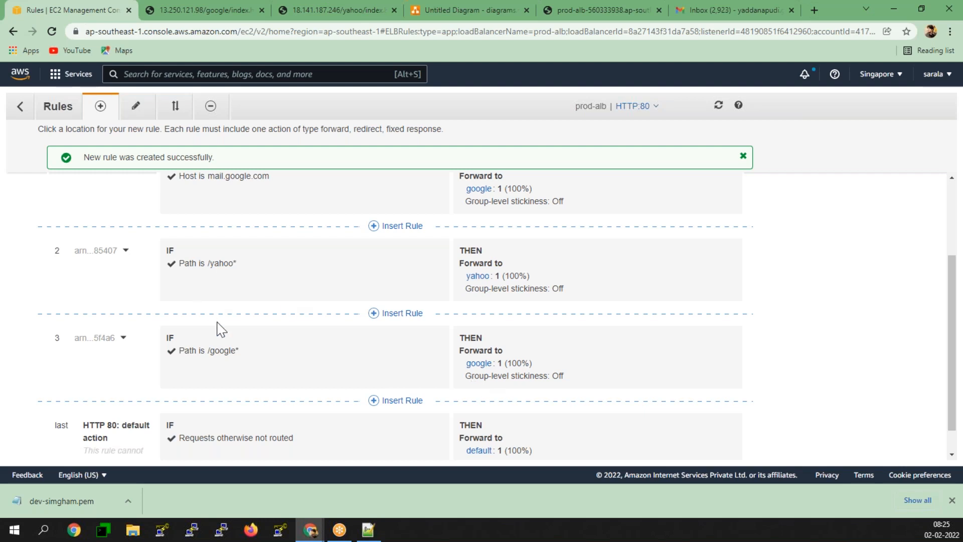
scroll(218, 329, up, 1)
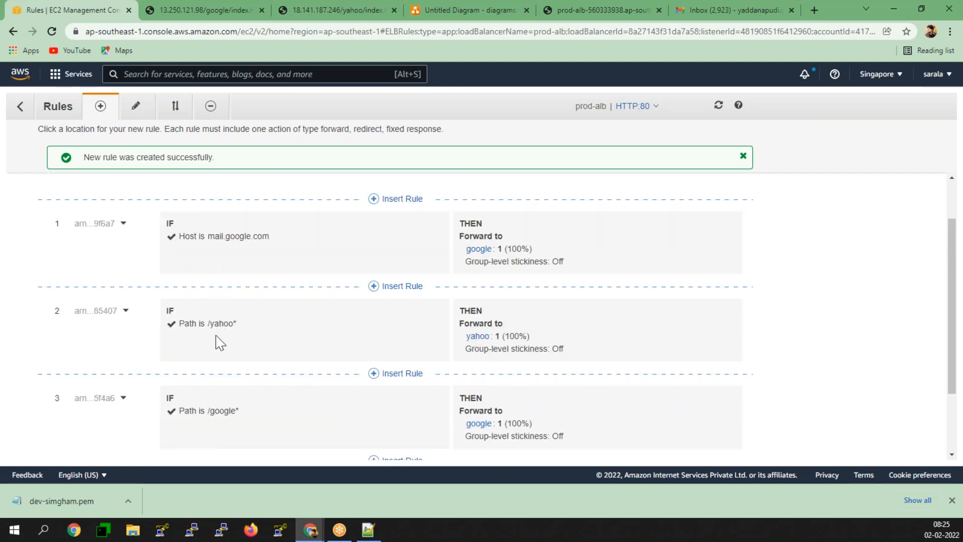
- Insert another top rule with HTTP header condition cookie set to user=ram
click(372, 201)
scroll(371, 271, up, 2)
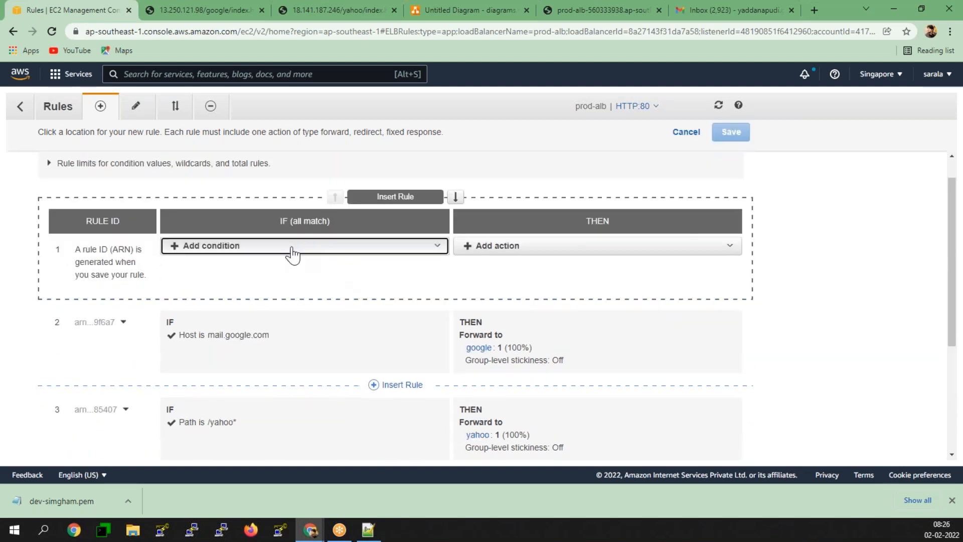
click(292, 251)
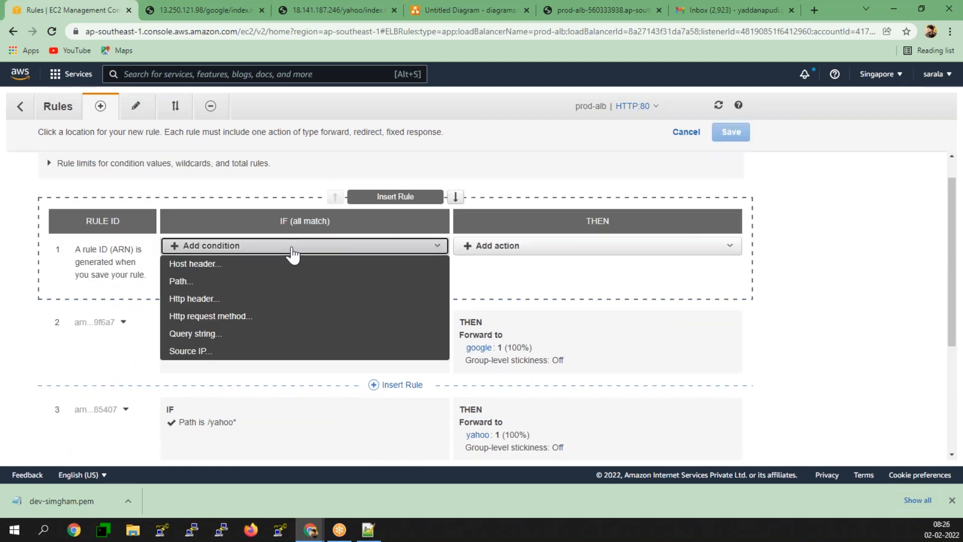
click(201, 301)
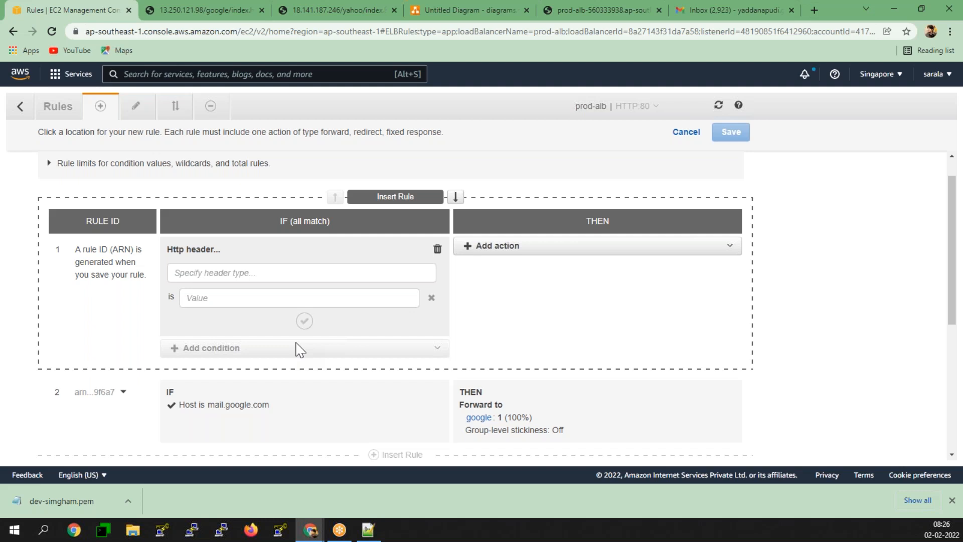
click(183, 273)
text(coo)
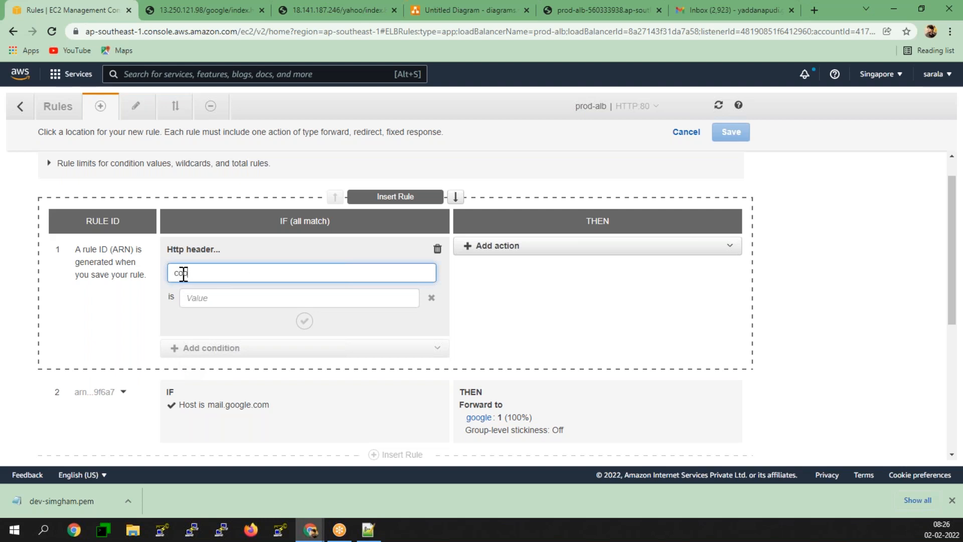
text(kiw)
click(195, 300)
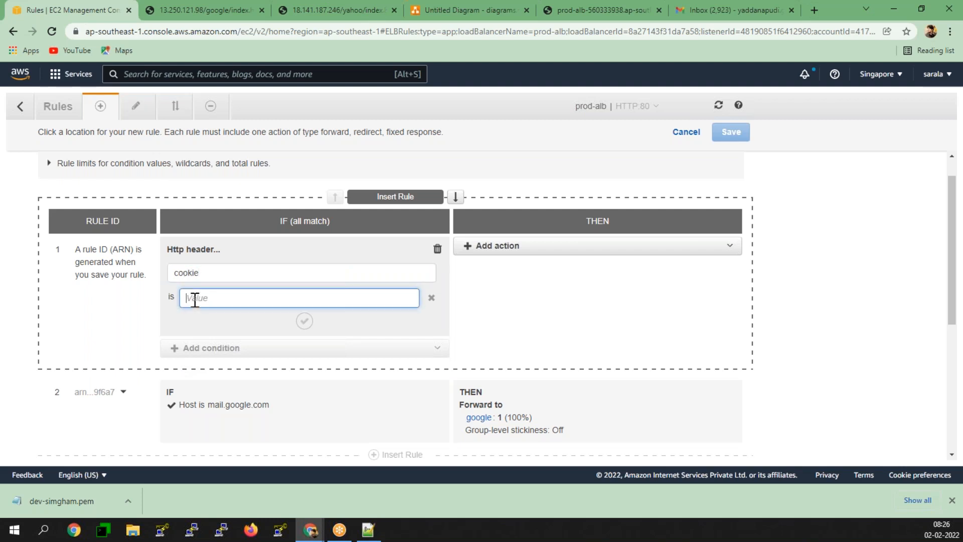
text(user=ra)
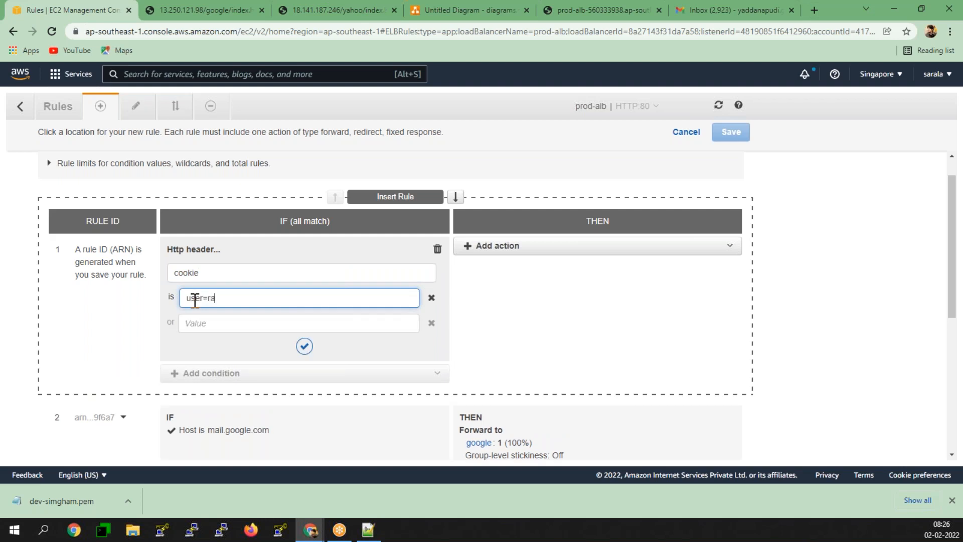
text(m)
click(304, 346)
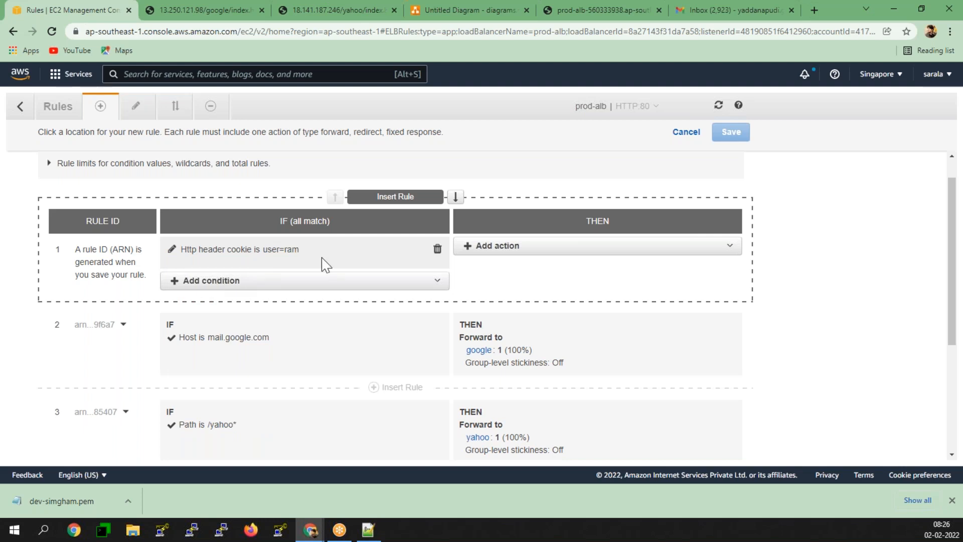
drag(300, 249, 181, 250)
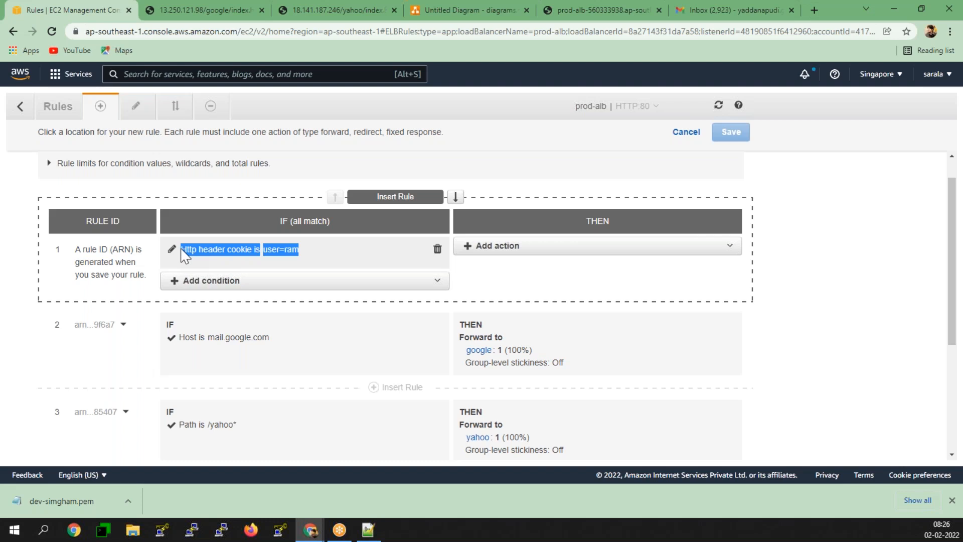
click(508, 253)
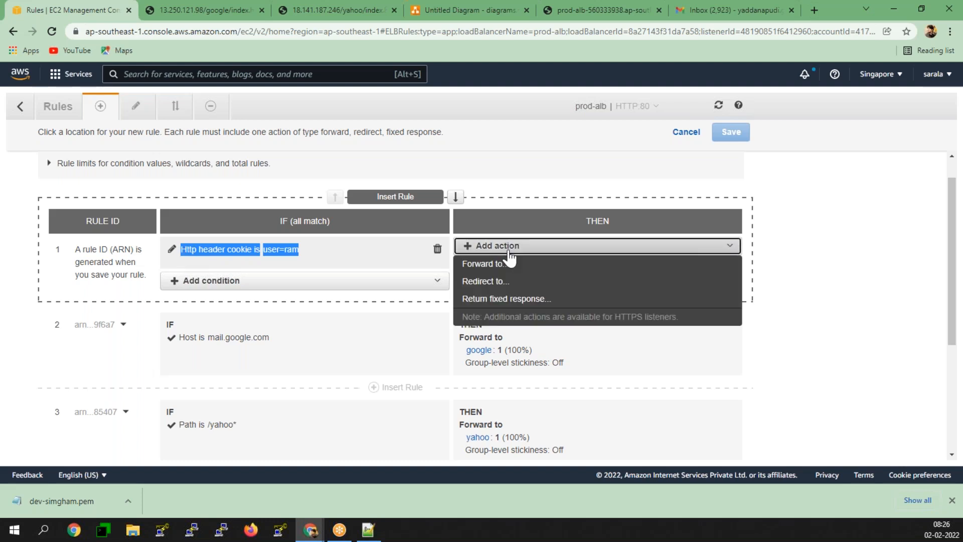
- Have the cookie rule return fixed response code 200 with body 'Hello RAM', then save it
click(508, 299)
double_click(495, 286)
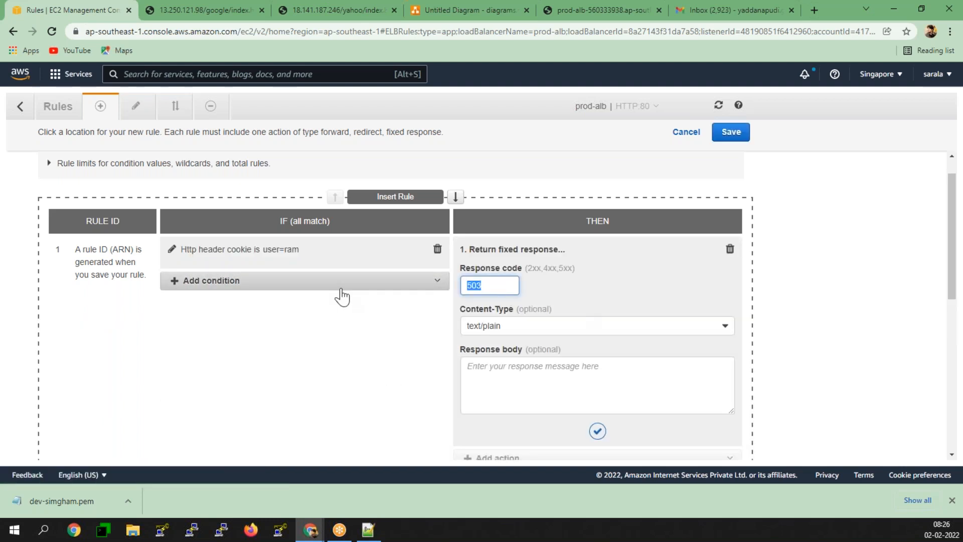
text(200)
click(557, 392)
text(Hello RAM)
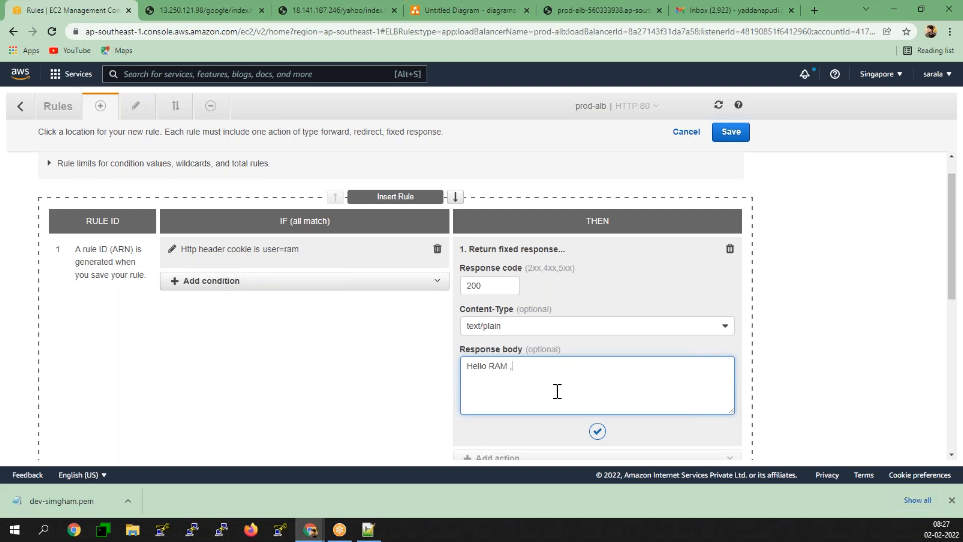
text(,)
key(BackSpace)
key(BackSpace)
click(597, 431)
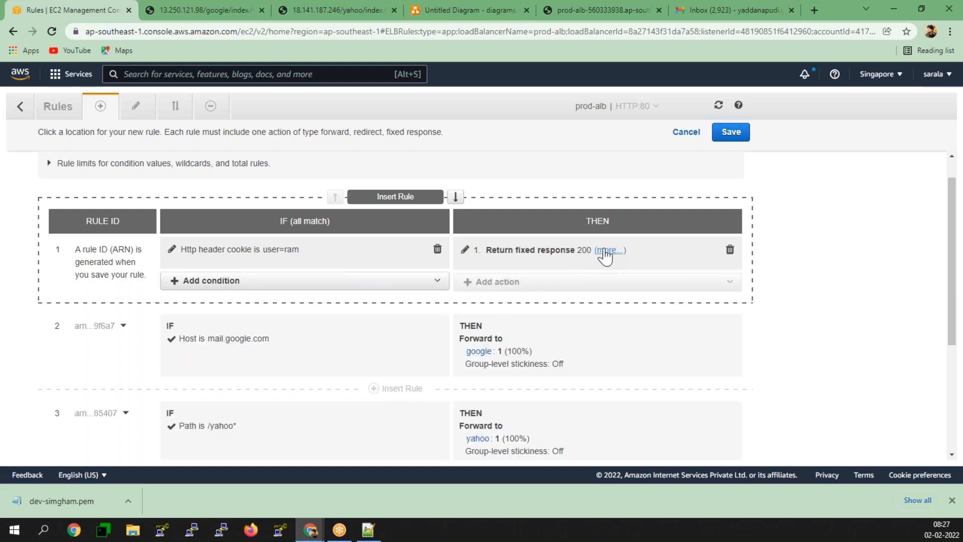
click(606, 251)
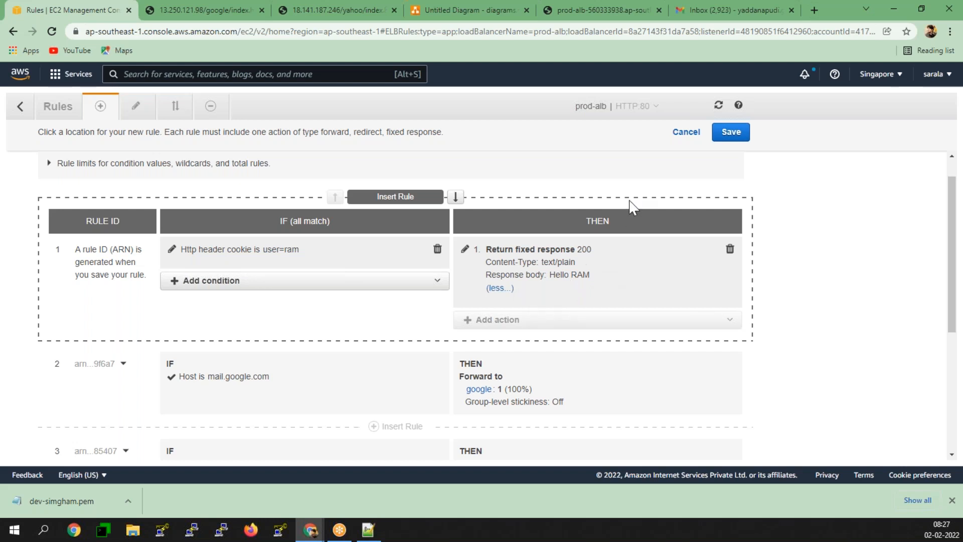
click(723, 142)
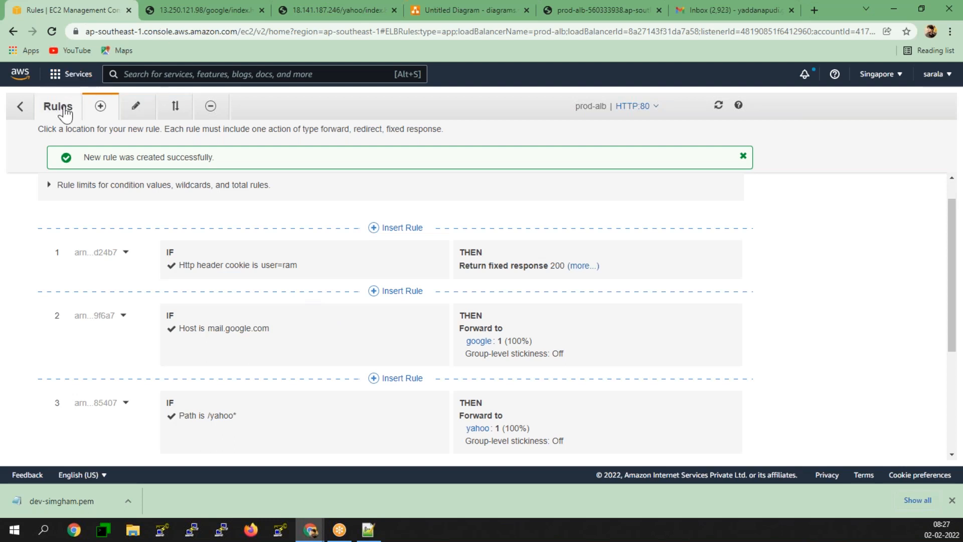
- Duplicate the rules tab and open EC2 Instances to view the Google instance's details
right_click(82, 10)
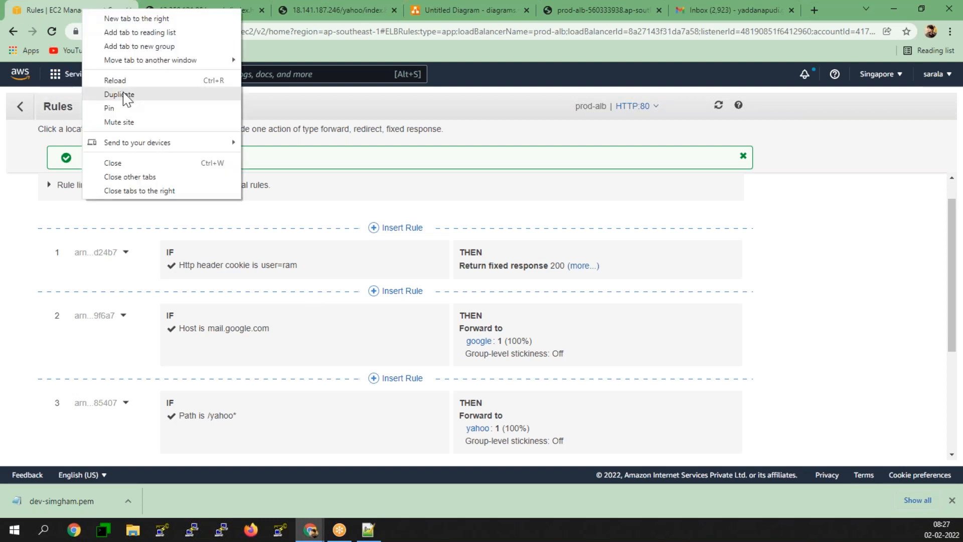
click(125, 93)
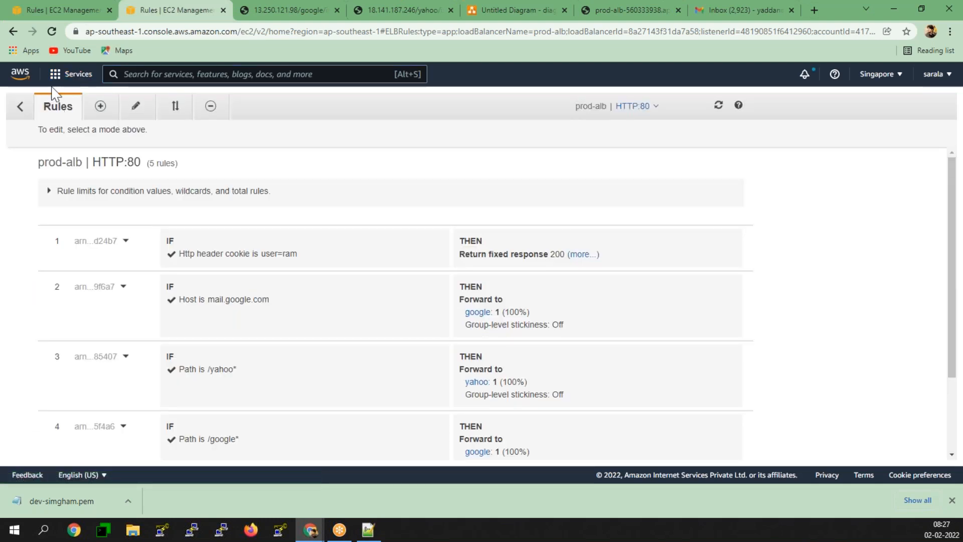
click(62, 74)
click(280, 171)
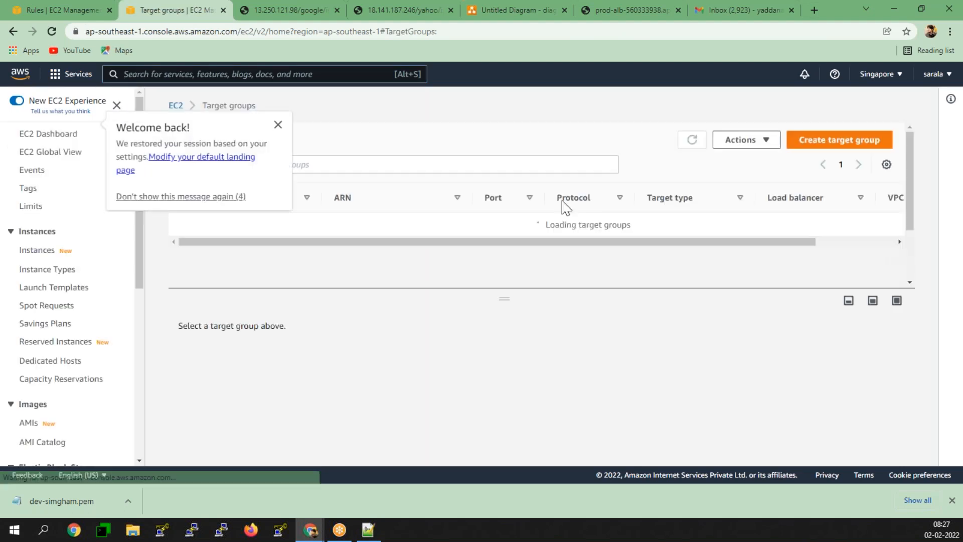
click(277, 124)
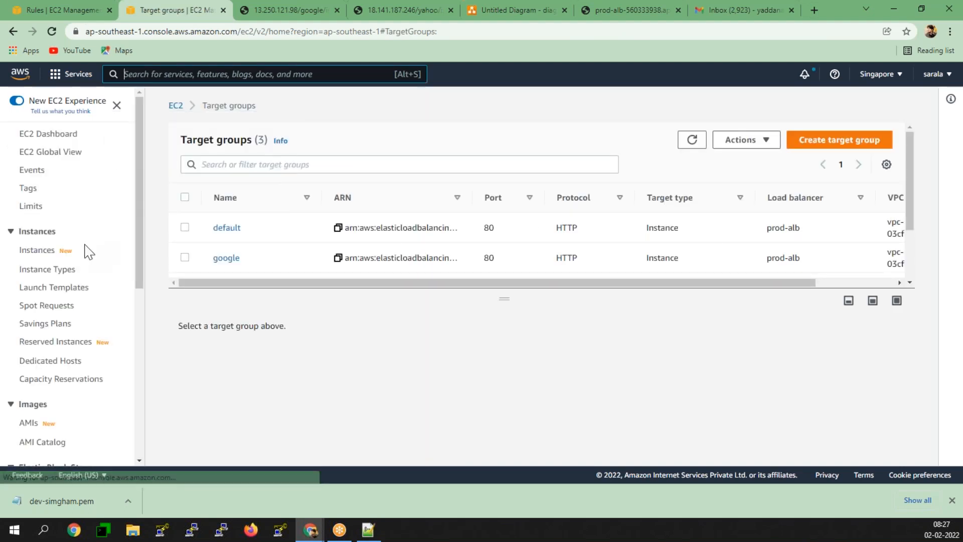
click(28, 256)
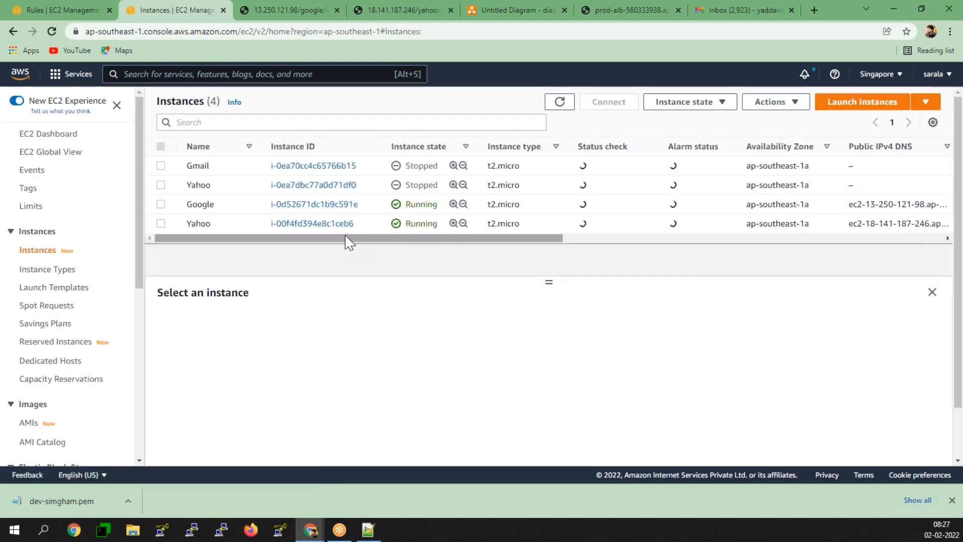
click(161, 204)
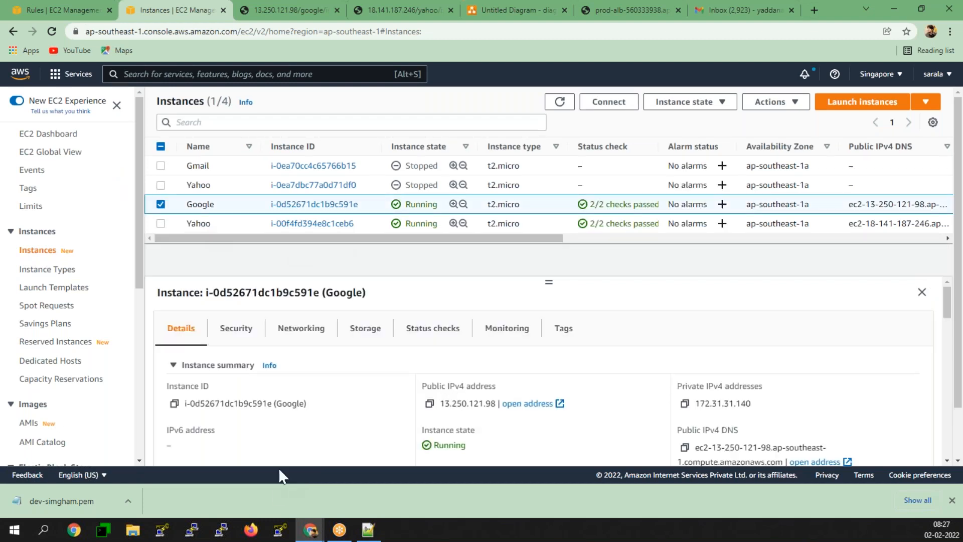
click(279, 537)
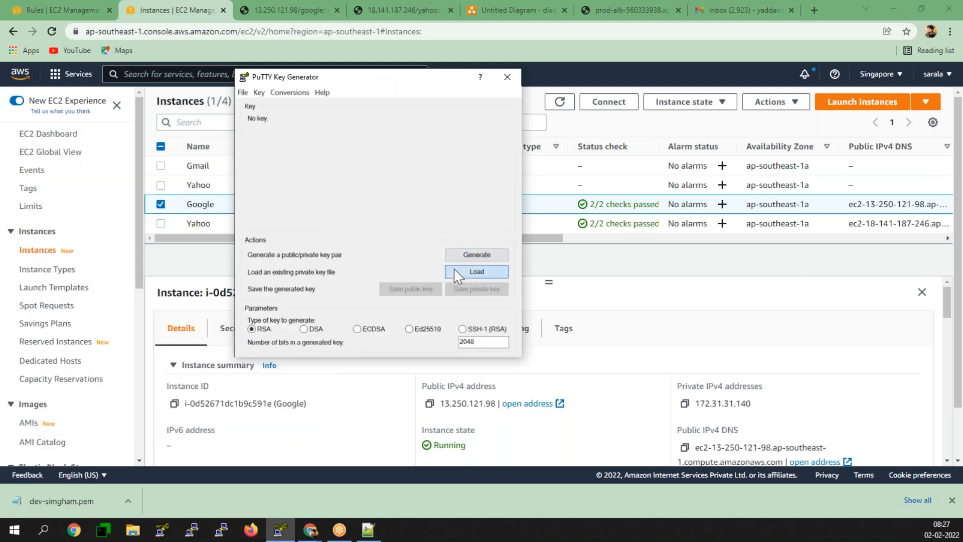
- Load dev-simgham.pem from Downloads into PuTTYgen, showing all file types
click(479, 271)
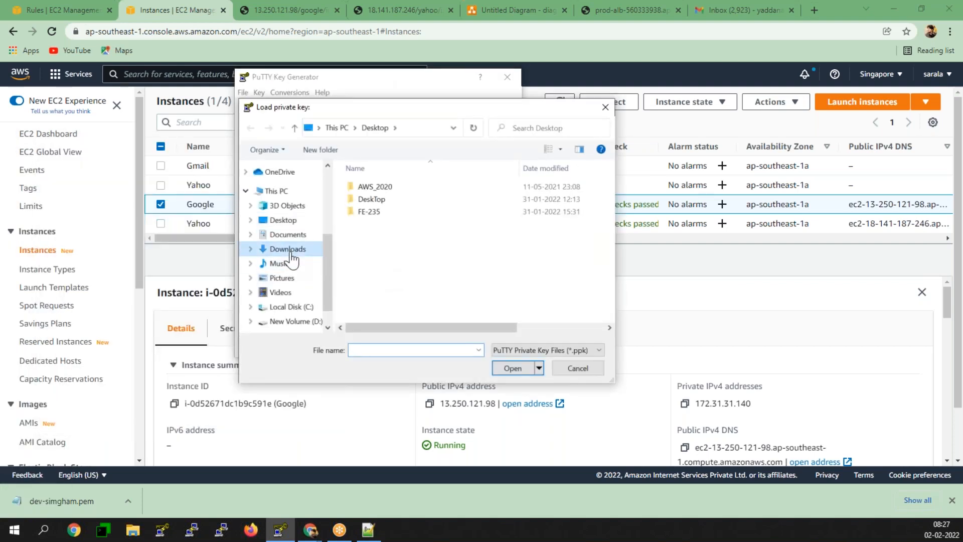
click(283, 249)
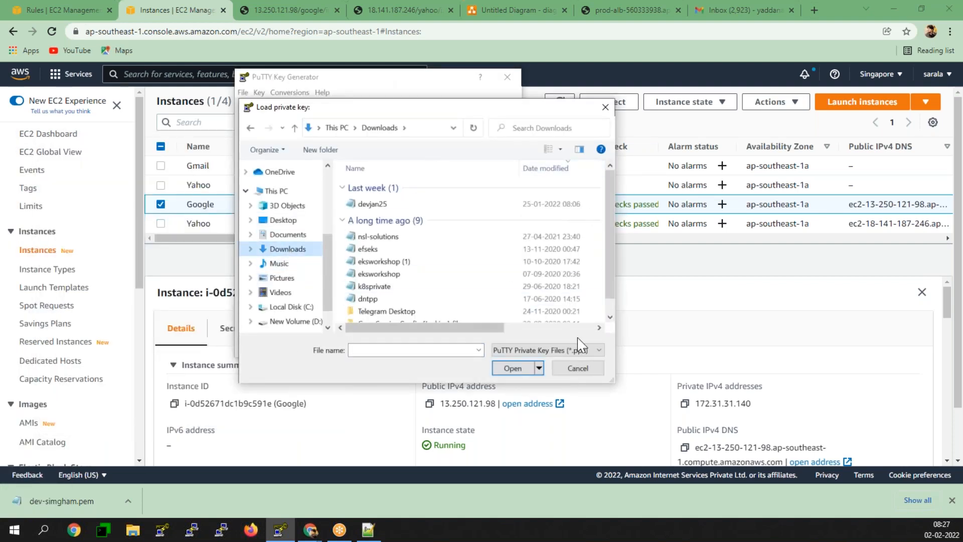
click(580, 350)
click(552, 361)
click(394, 205)
click(513, 368)
click(553, 319)
- Save the key without passphrase as devsingppk, close PuTTYgen, and copy the instance's public IPv4
click(477, 289)
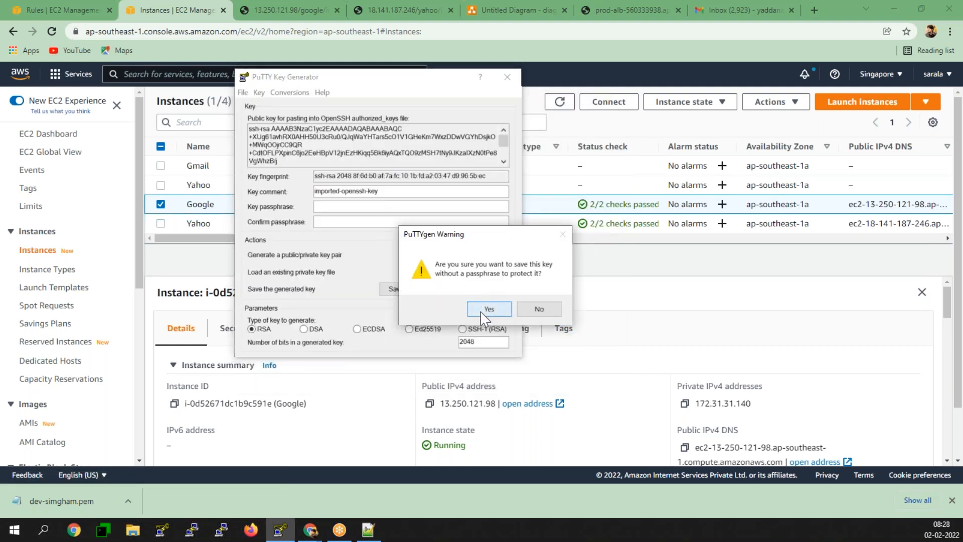
click(487, 309)
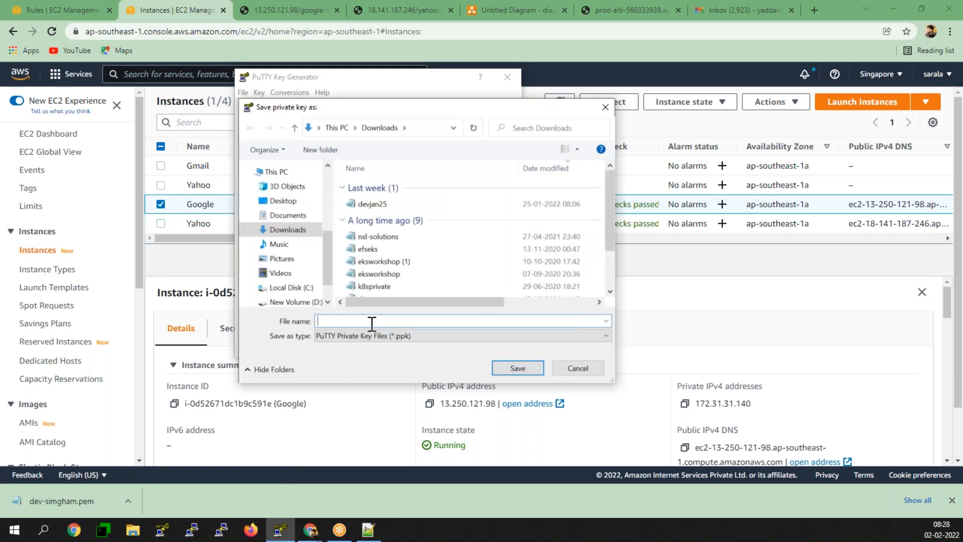
text(devsingppk)
click(522, 369)
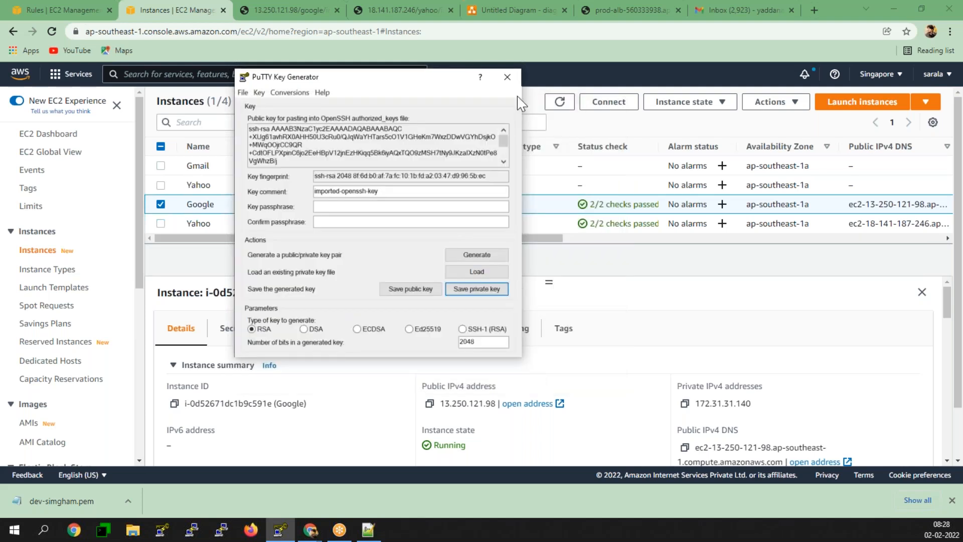
click(508, 77)
click(429, 404)
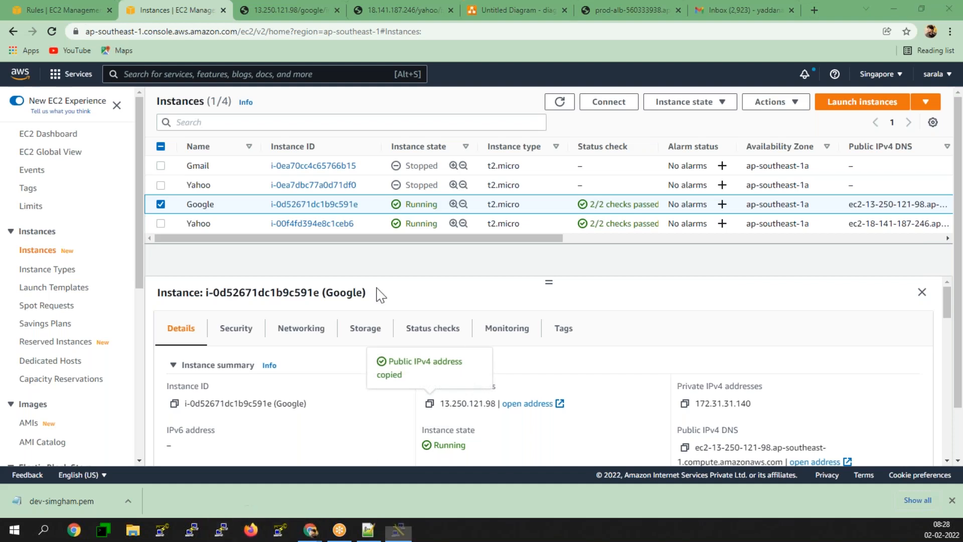
- Connect PuTTY to 13.250.121.98 with the devsingppk.ppk private key and trust the host key
key(ctrl+v)
click(292, 284)
click(310, 293)
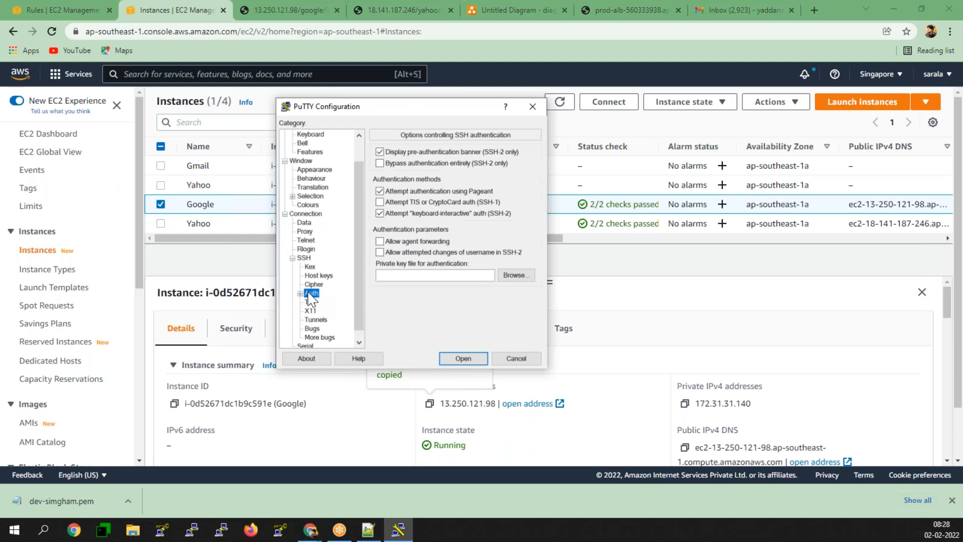
click(515, 275)
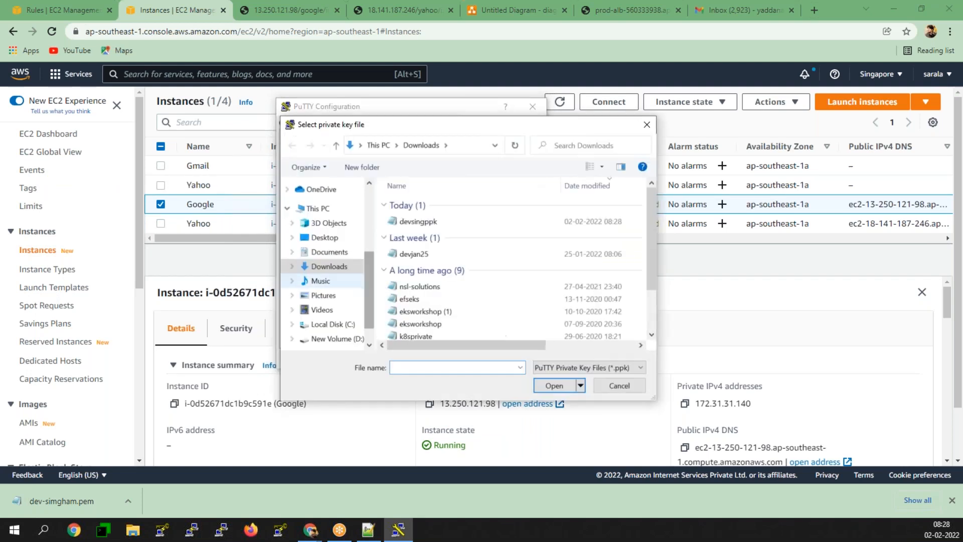
click(435, 221)
click(554, 385)
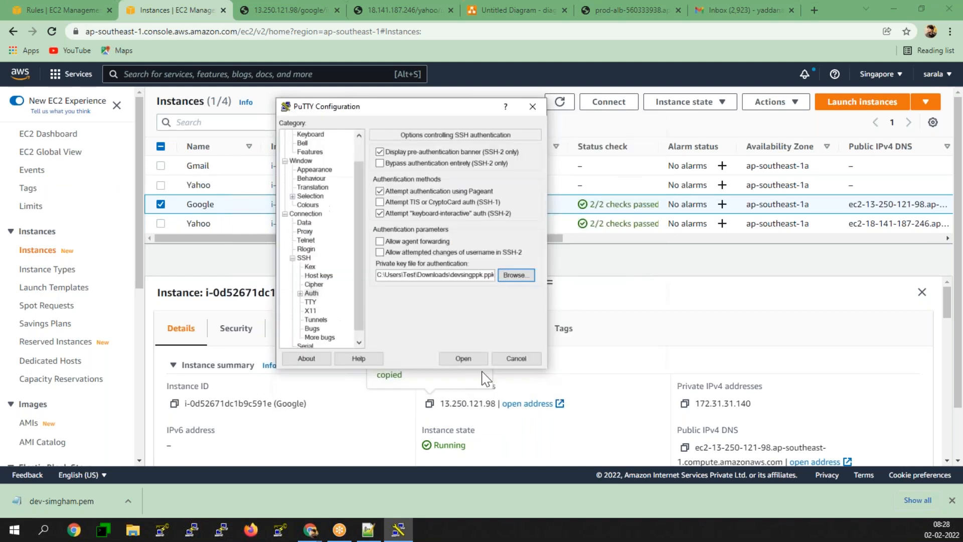
click(460, 359)
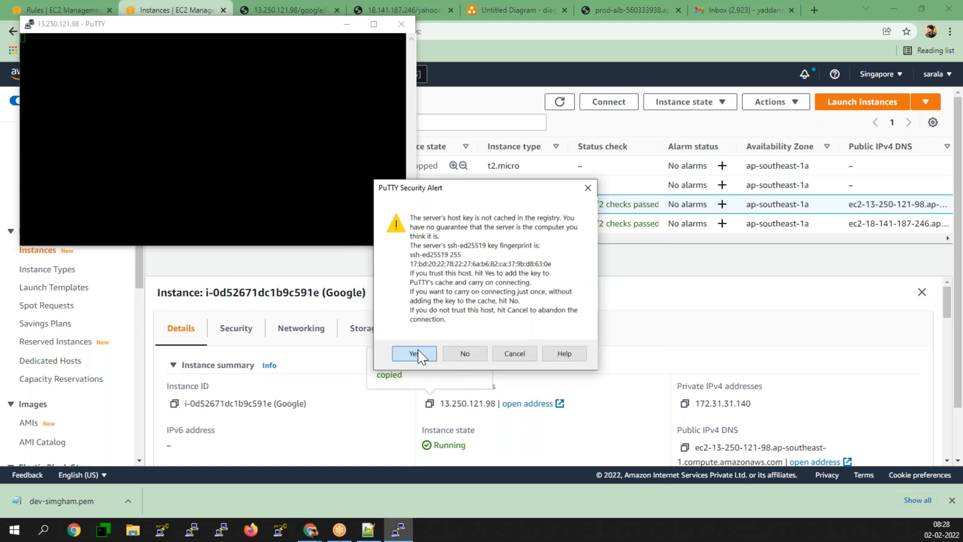
click(413, 353)
right_click(296, 31)
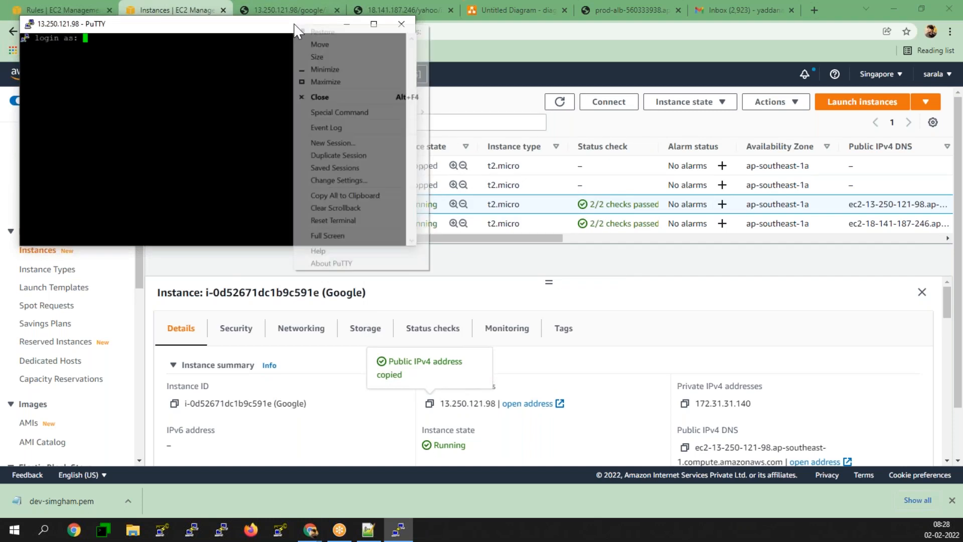
click(318, 180)
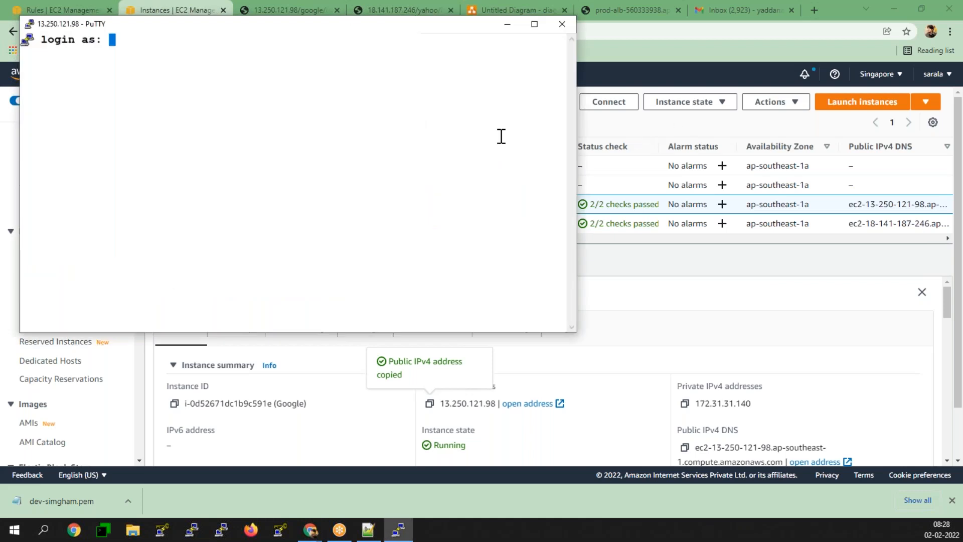
- Log in as ec2-user and switch to a root shell with sudo -i
text(ec2-user)
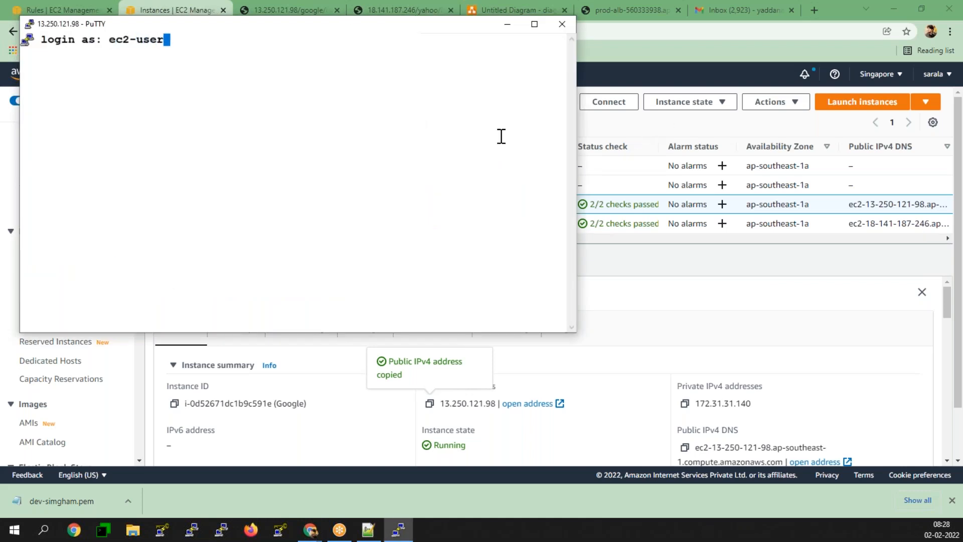
key(Return)
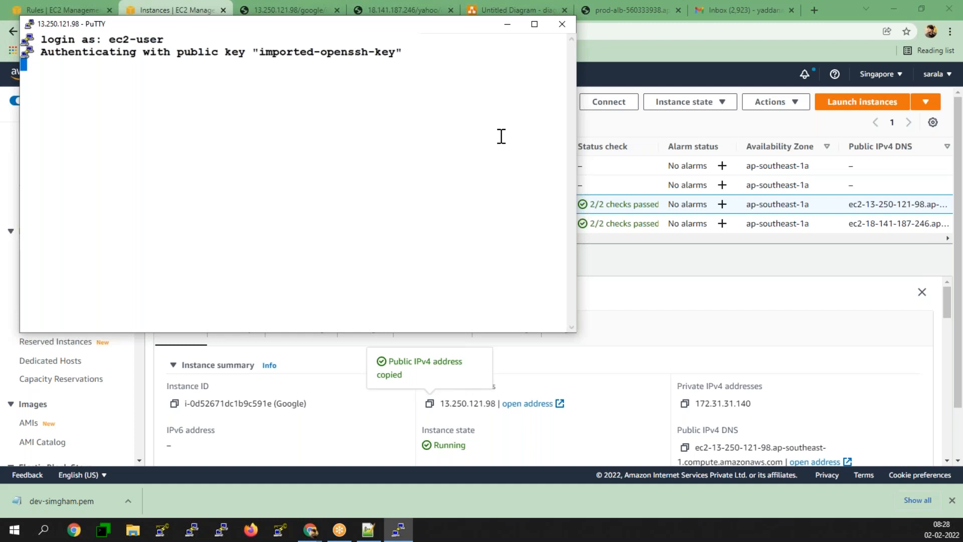
text(sudo i)
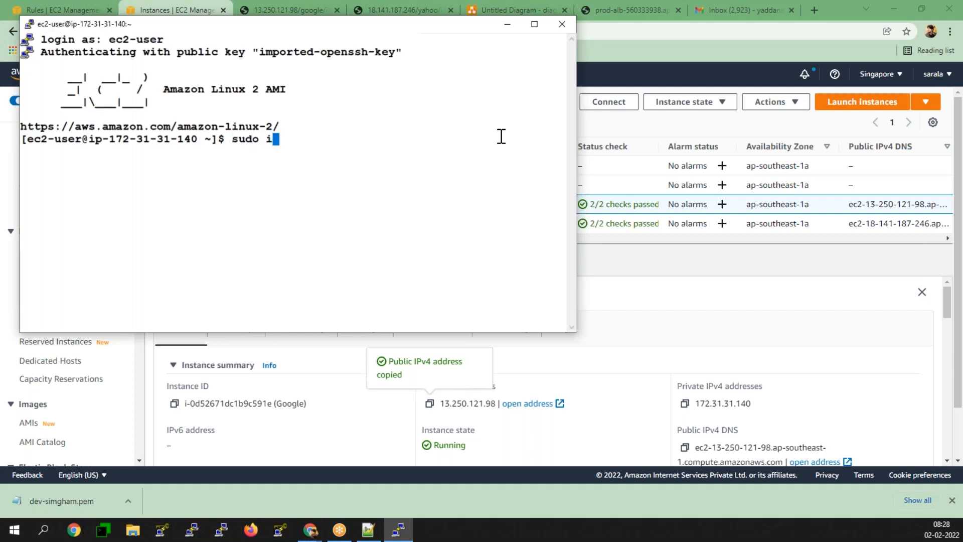
key(BackSpace)
text(-i)
key(Return)
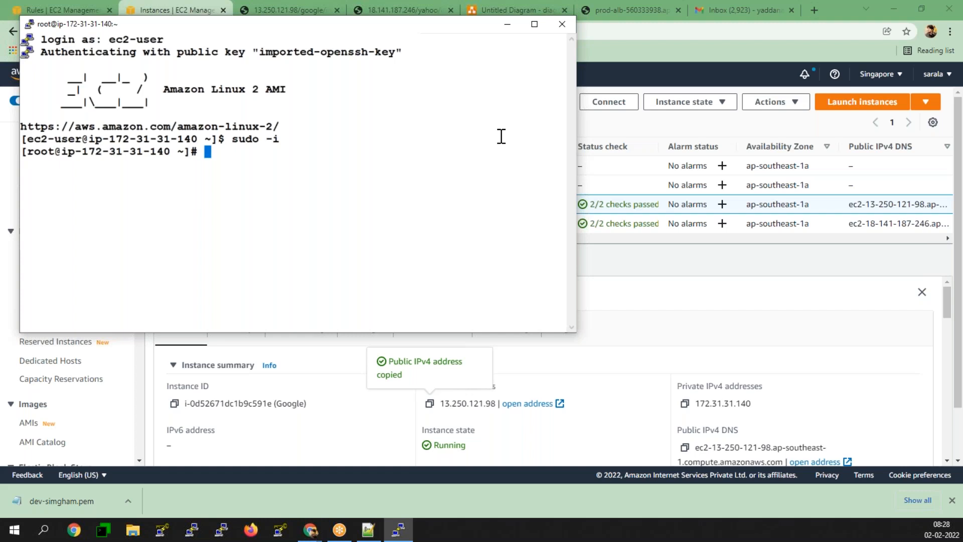
- Enter 'yum install curl -y' as a commented-out line
text(yum insta)
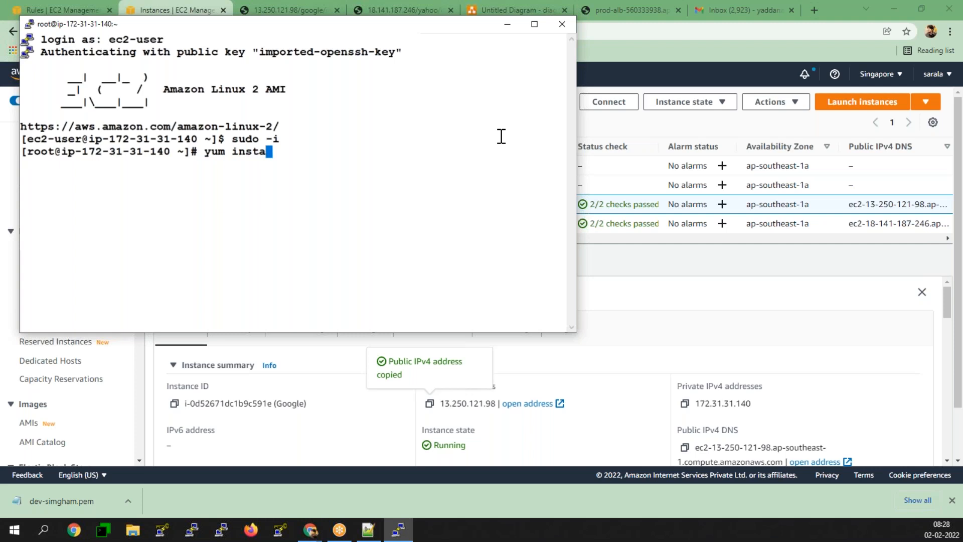
text(ll curl -Y)
key(BackSpace)
text(y)
key(Home)
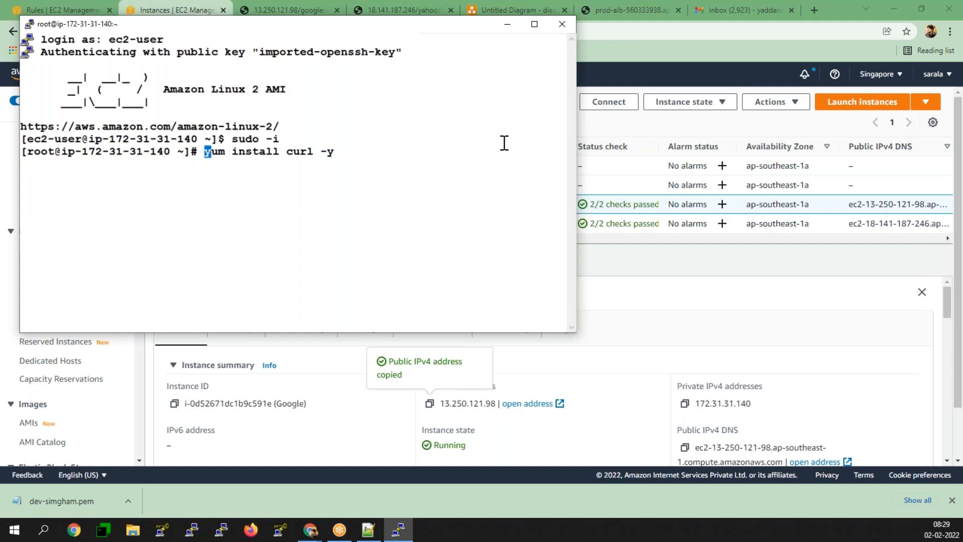
text(#)
key(Return)
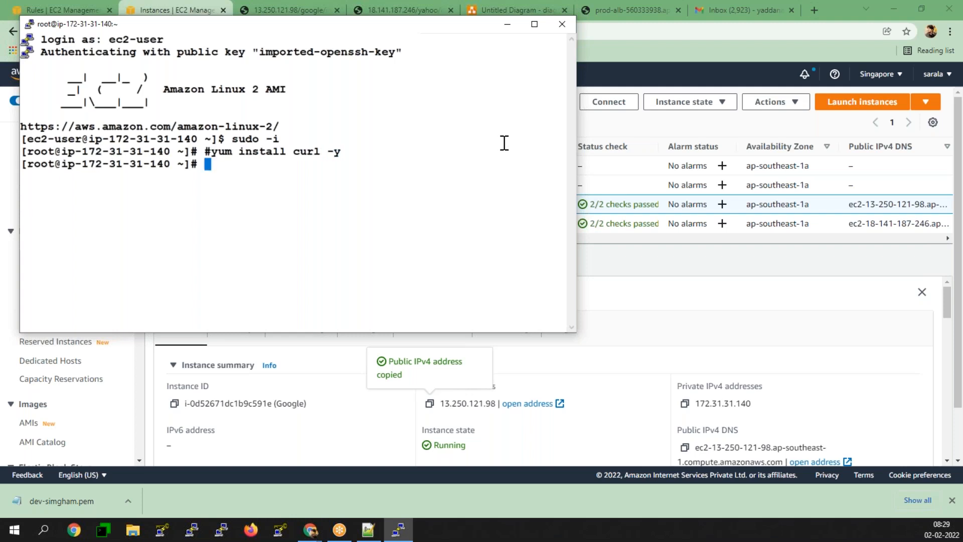
- Enter a commented-out 'apt-get install curl -y' line, then start a curl command
text(#)
text(t-get )
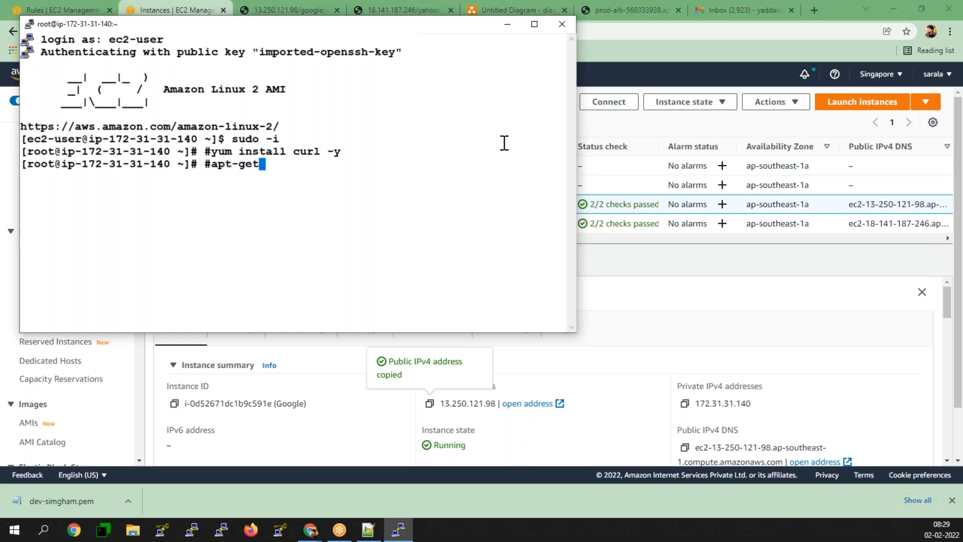
text(isntall)
key(BackSpace)
key(BackSpace)
key(BackSpace)
key(BackSpace)
key(BackSpace)
key(BackSpace)
text(nstall )
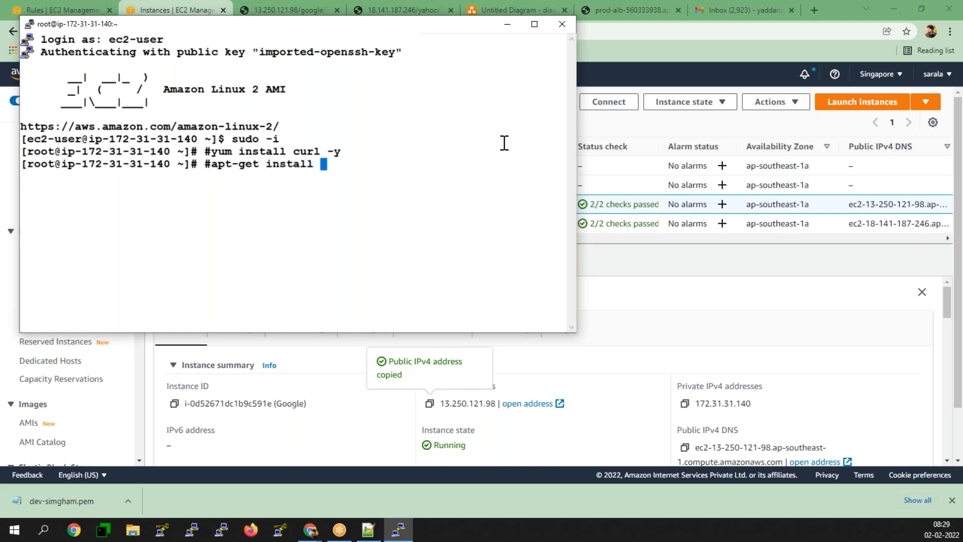
text(curl -y)
key(Return)
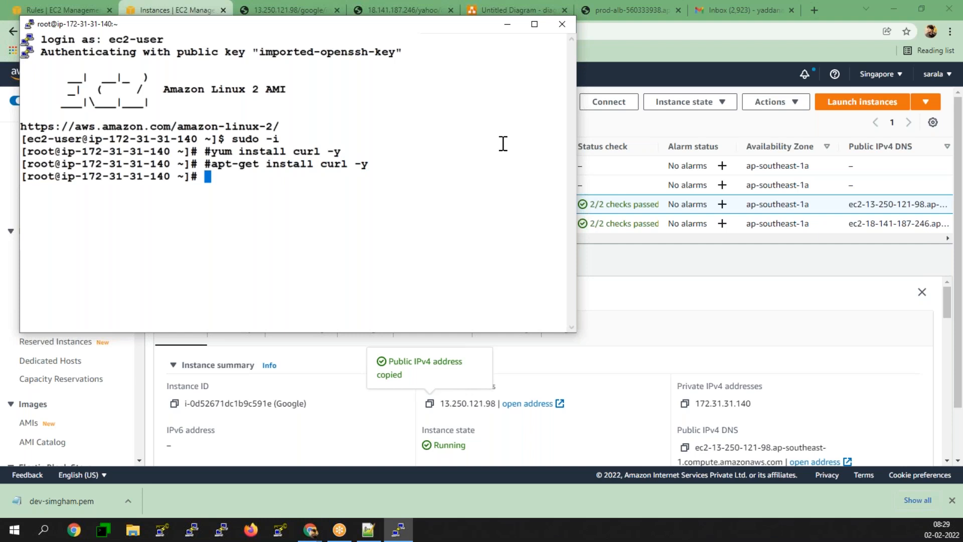
text(curl)
- Copy the prod-alb load balancer's /yahoo/ URL from Chrome and return to a maximized PuTTY
click(281, 11)
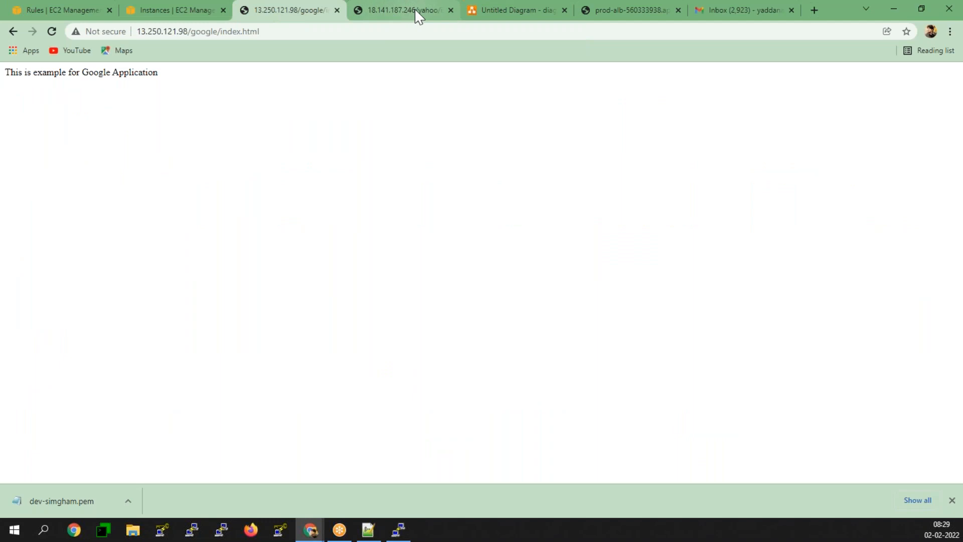
click(414, 10)
click(624, 9)
click(329, 31)
right_click(355, 31)
click(394, 116)
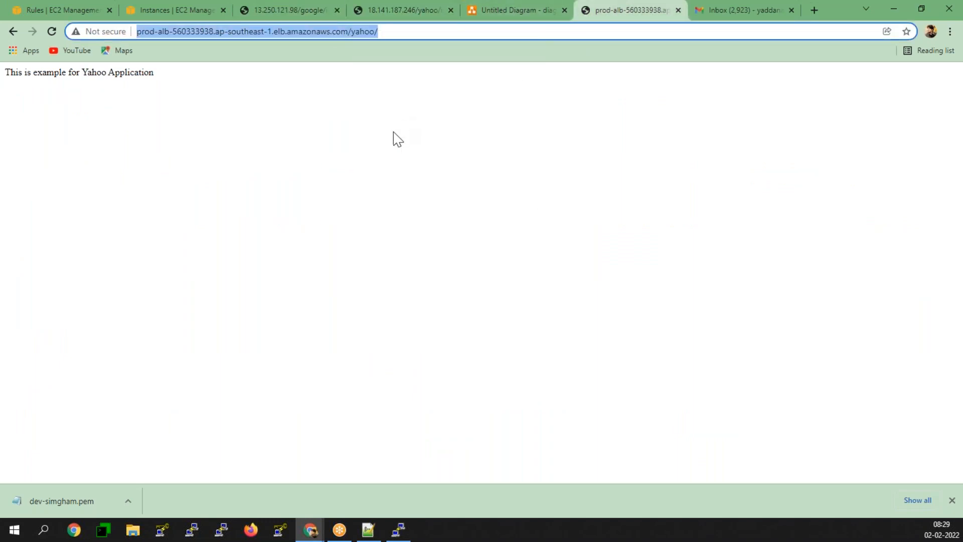
click(398, 529)
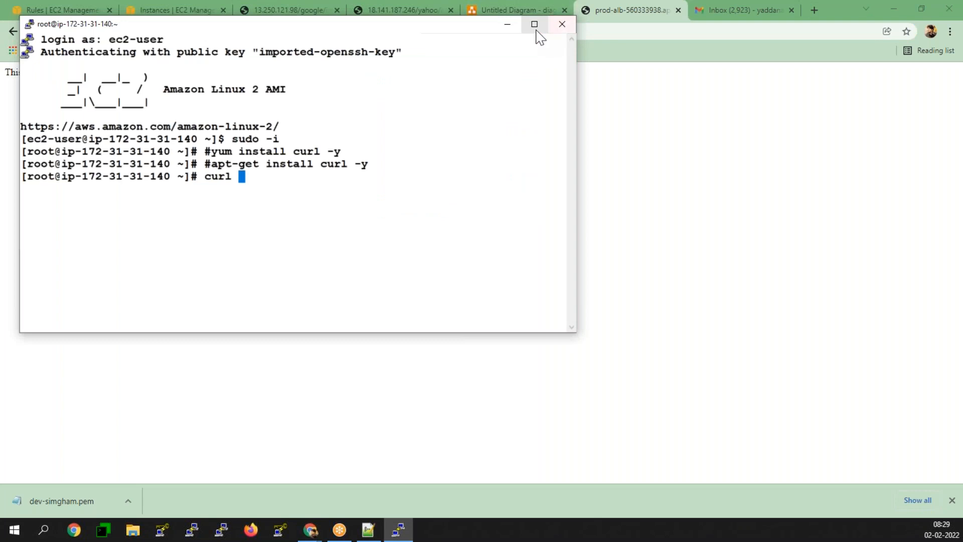
click(534, 25)
- Curl the prod-alb load balancer root URL and review the returned Apache test page
right_click(499, 231)
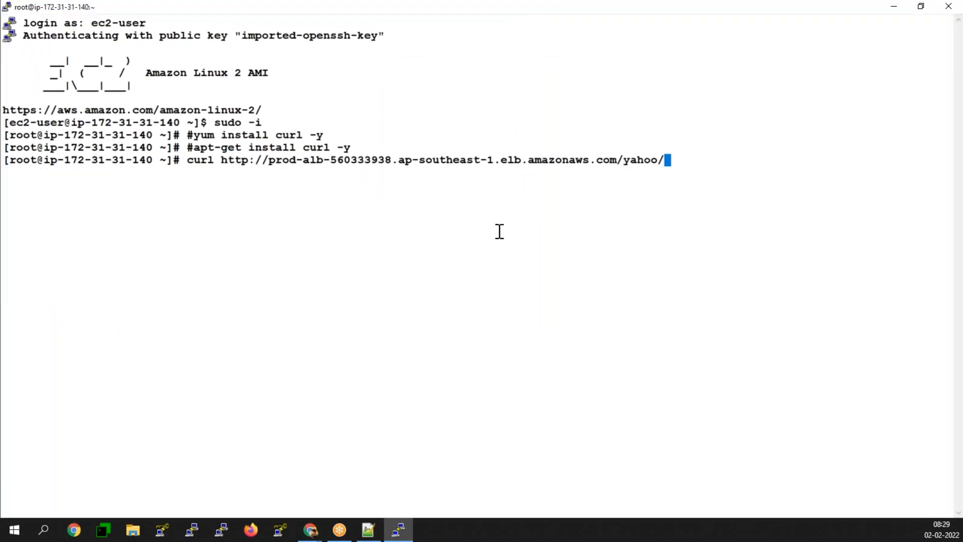
key(BackSpace)
key(BackSpace)
key(BackSpace)
key(BackSpace)
key(BackSpace)
key(BackSpace)
key(BackSpace)
key(Return)
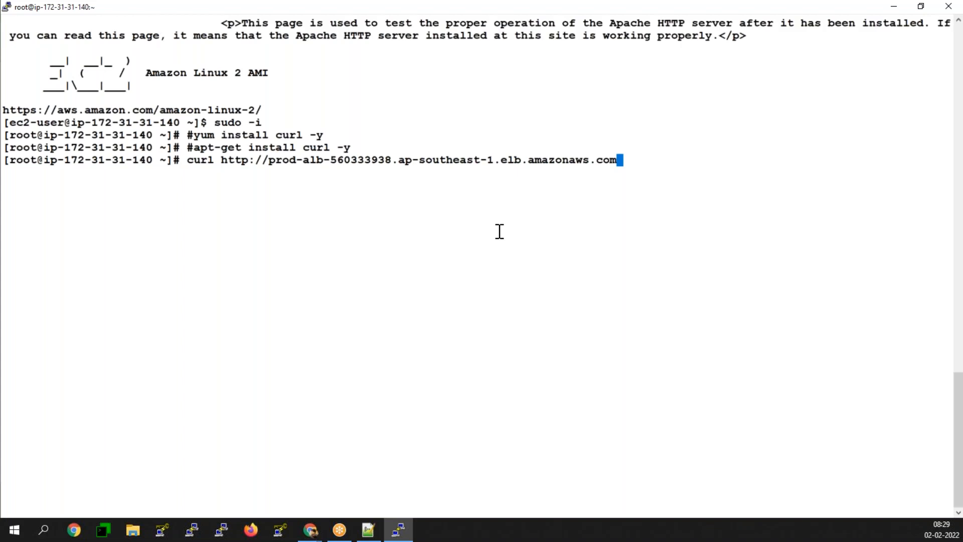
scroll(383, 194, up, 20)
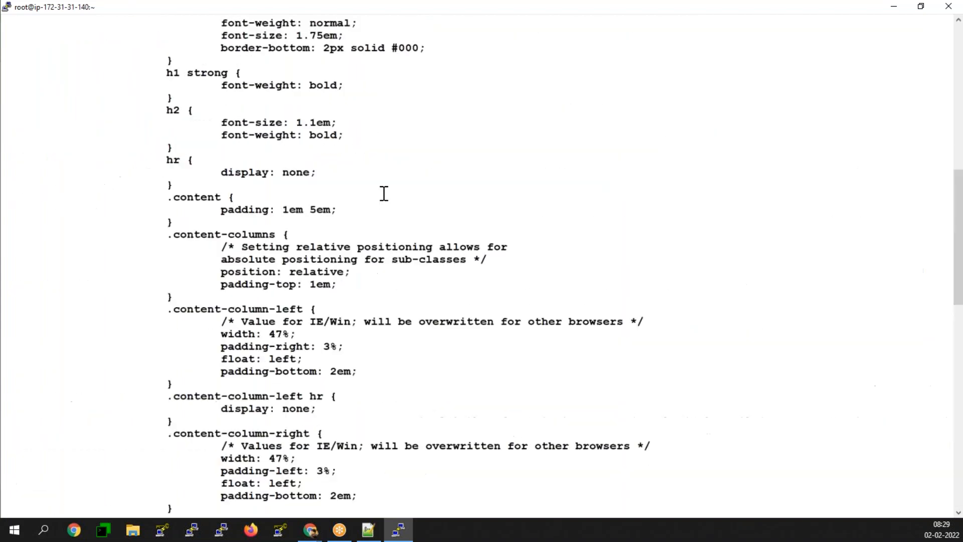
scroll(243, 216, down, 20)
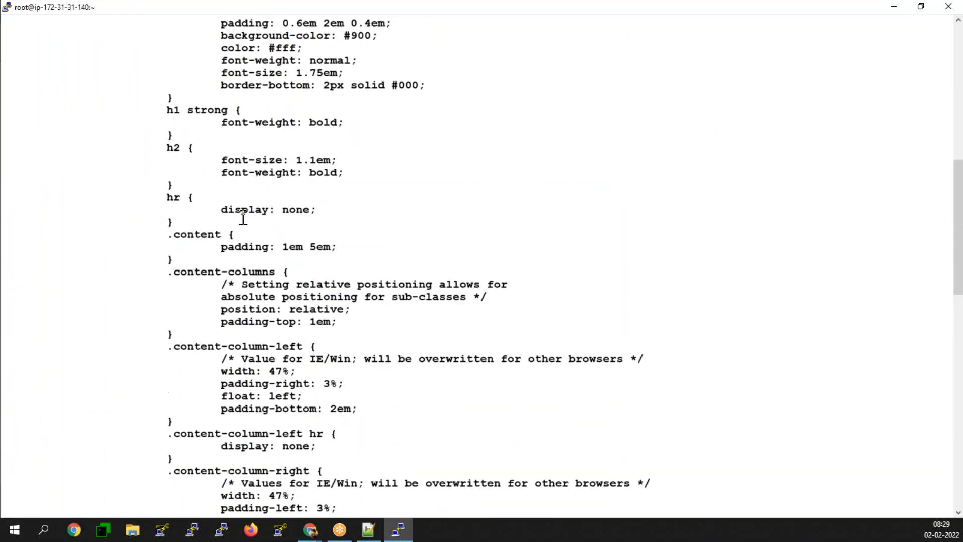
scroll(243, 219, up, 10)
scroll(243, 219, down, 13)
scroll(243, 219, up, 7)
scroll(243, 218, down, 7)
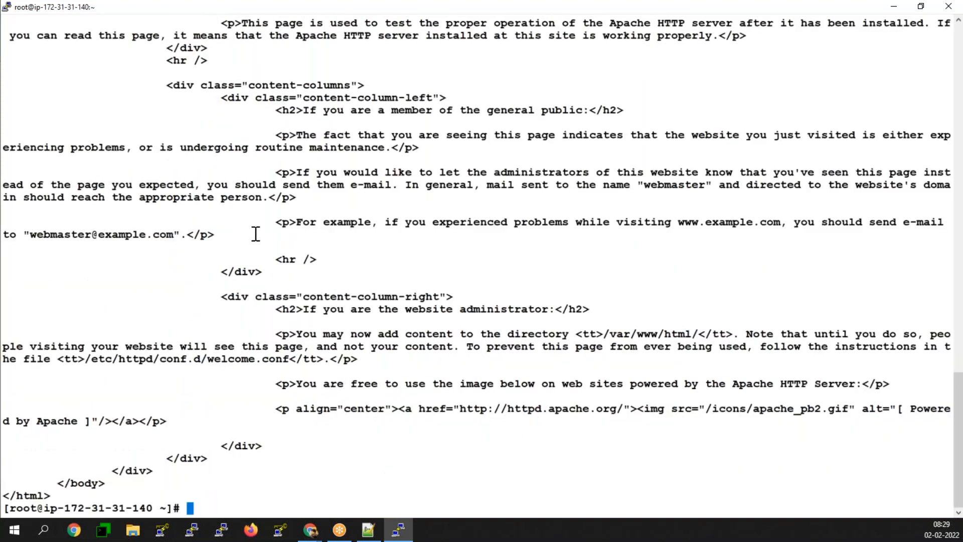
- Rerun the request with curl -v to inspect the HTTP/1.1 403 Forbidden headers, then clear the screen
key(ctrl+l)
key(Up)
key(ctrl+a)
key(Right)
key(Right)
key(Right)
key(Right)
key(Right)
text(-v)
key(Return)
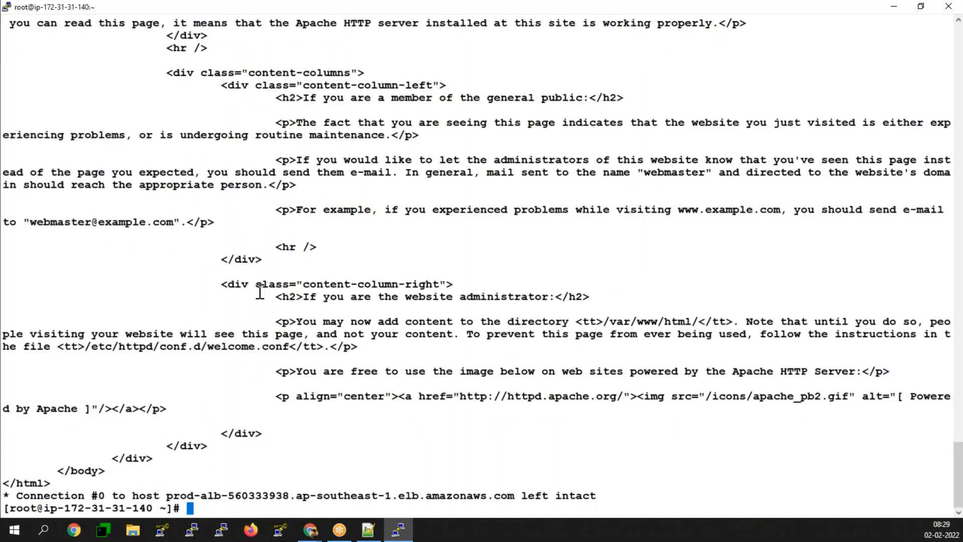
scroll(181, 325, up, 10)
scroll(182, 325, up, 20)
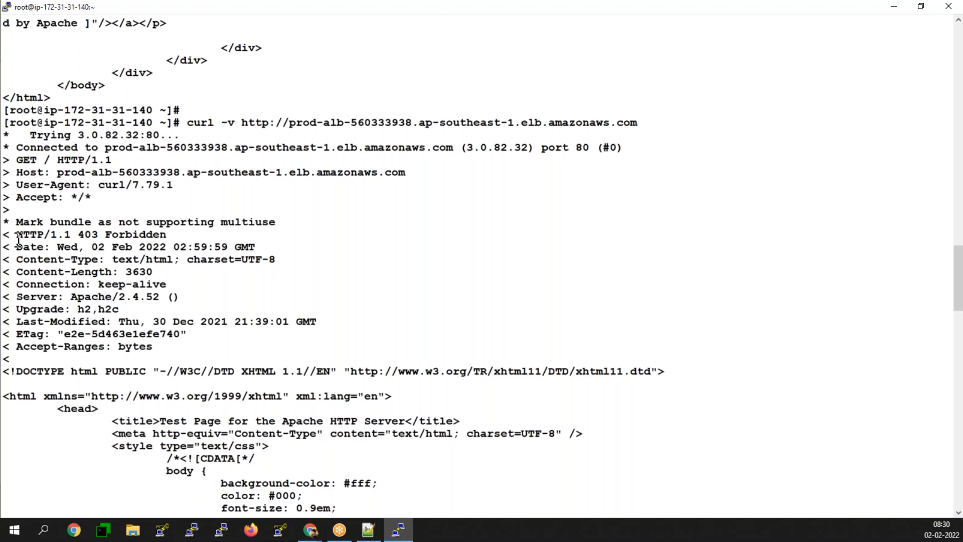
scroll(85, 304, up, 3)
scroll(135, 281, down, 20)
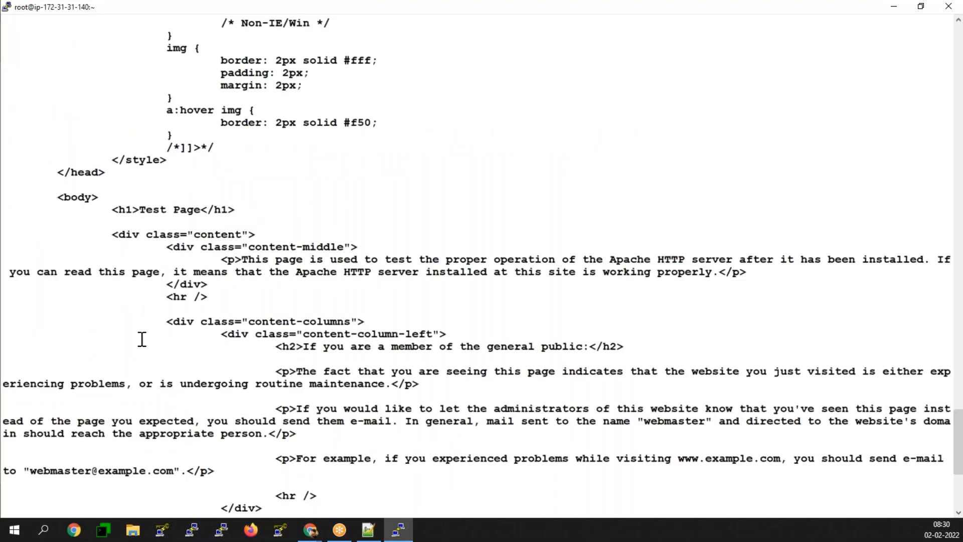
scroll(141, 342, down, 7)
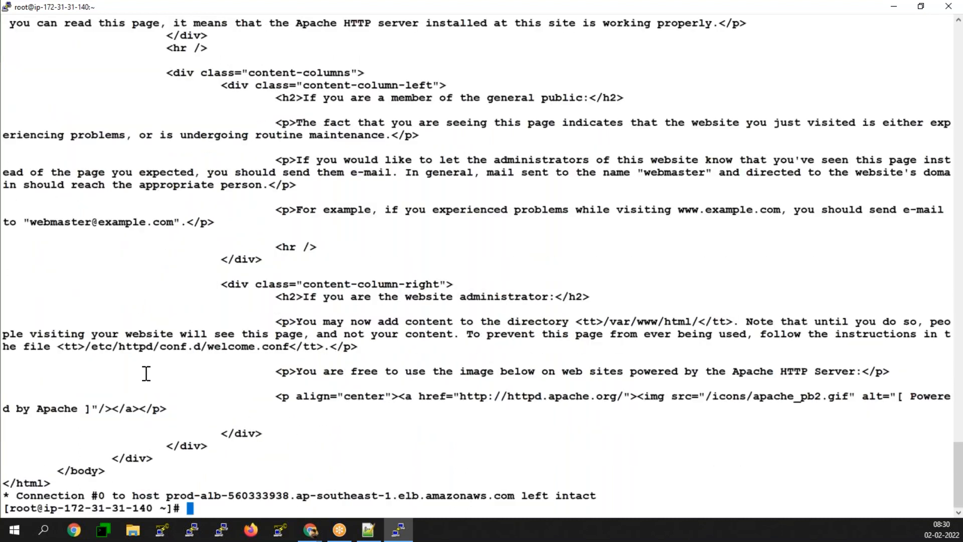
click(244, 518)
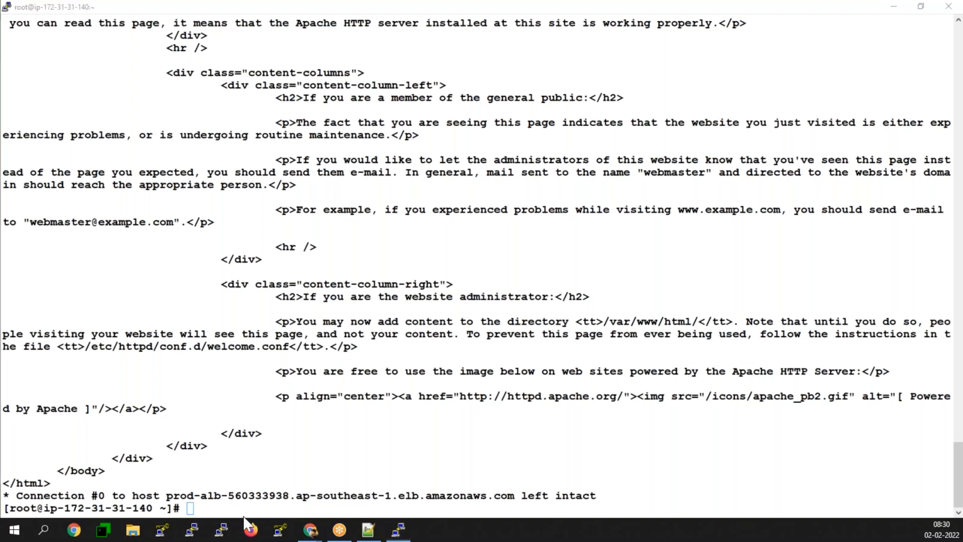
click(299, 419)
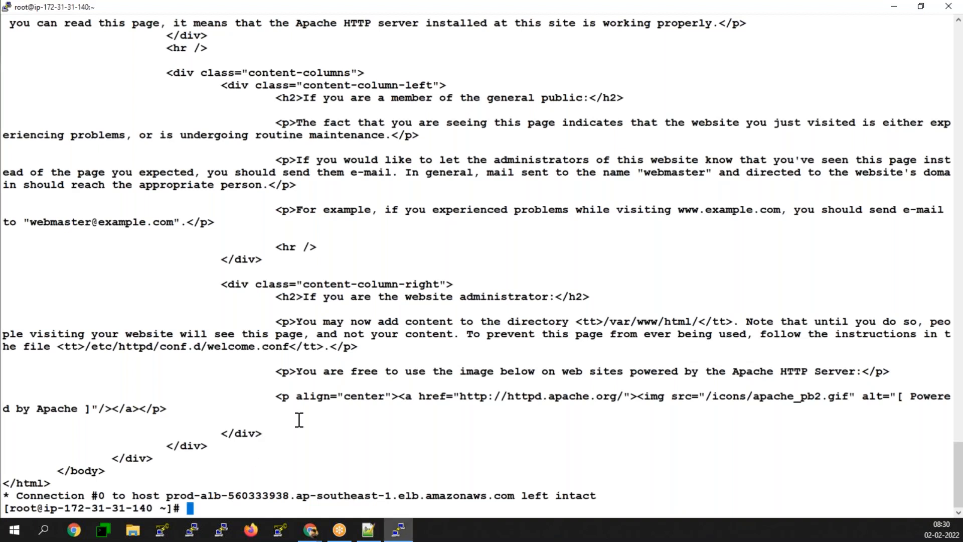
key(ctrl+l)
- Rerun the curl request with --cookie "user=ram" in place of -v, getting the Hello RAM response
key(Up)
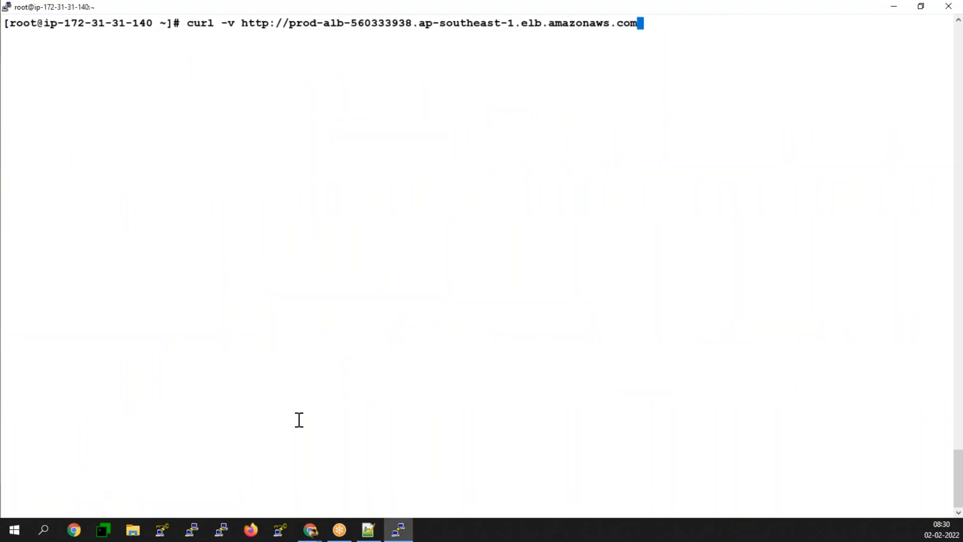
key(Left)
key(Left)
key(Left)
key(Left)
key(Left)
key(Left)
key(Left)
key(Left)
key(Left)
key(Left)
key(Left)
key(Left)
key(Left)
key(Left)
key(Left)
key(Left)
key(Left)
key(Left)
key(Left)
key(Left)
key(Left)
key(Left)
key(Left)
key(Left)
key(Left)
key(Left)
key(Left)
key(Left)
key(Left)
key(Left)
key(Left)
key(Left)
key(Left)
key(Left)
key(Left)
key(Left)
key(Left)
key(BackSpace)
key(BackSpace)
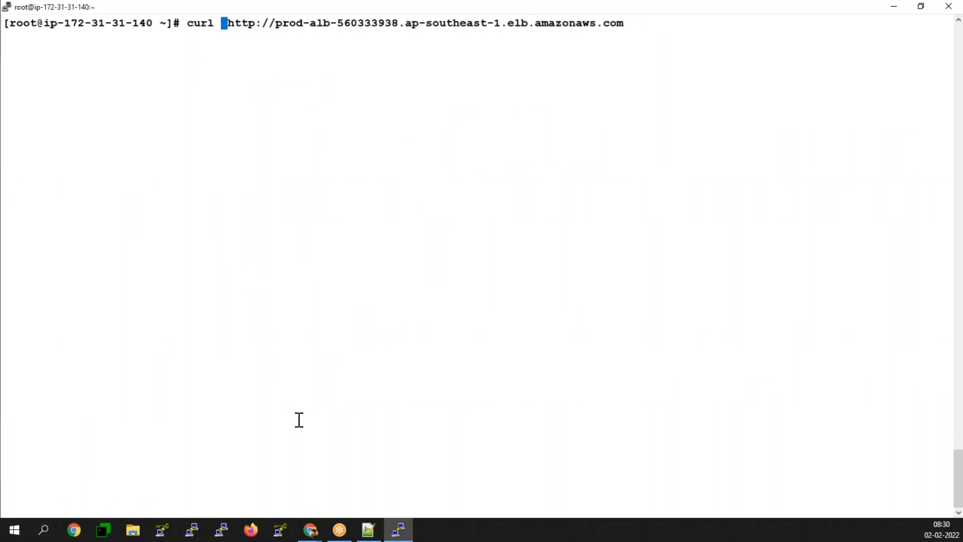
text(--cooki)
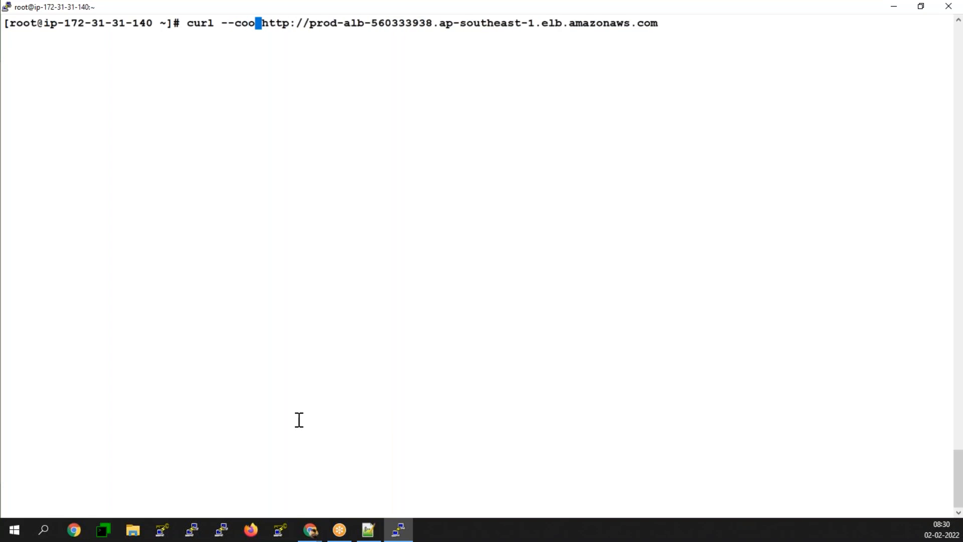
text(e)
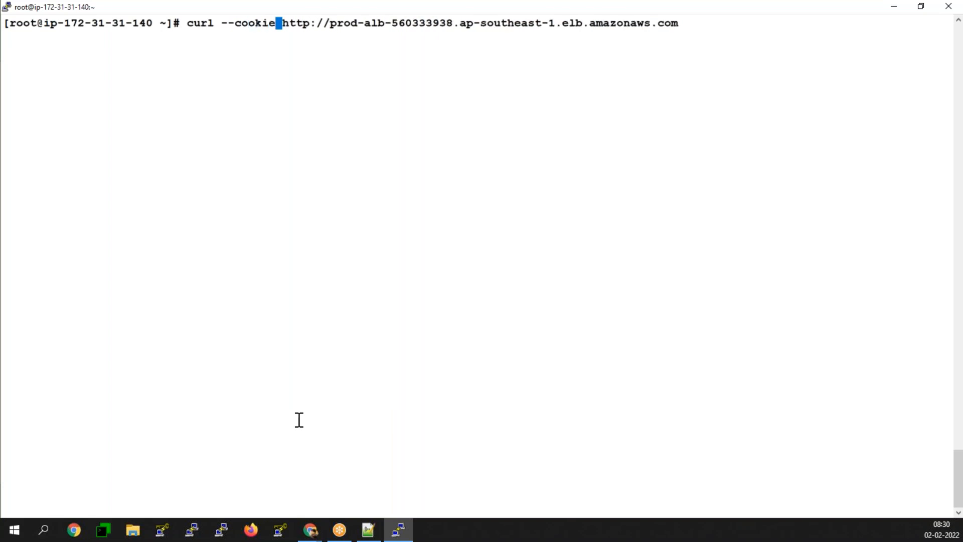
text( "user)
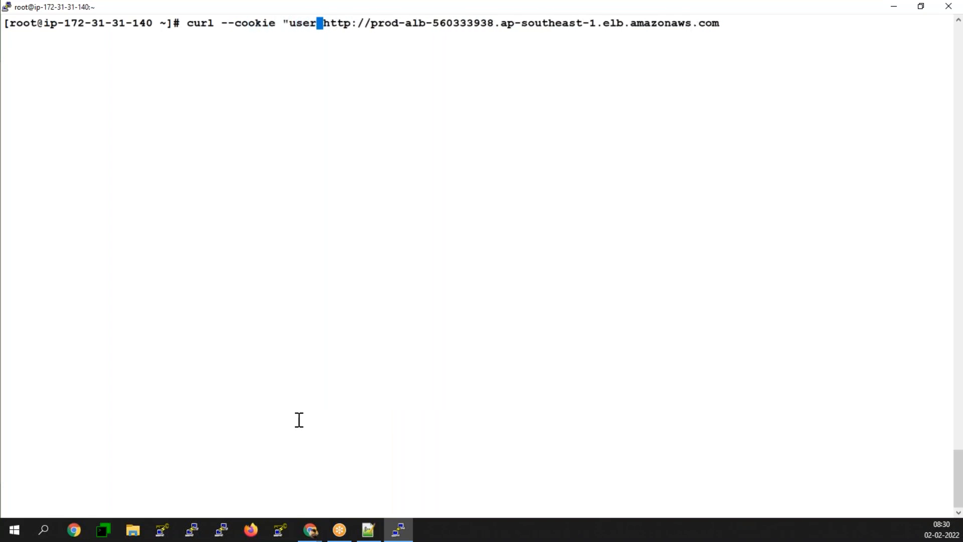
text(=ram")
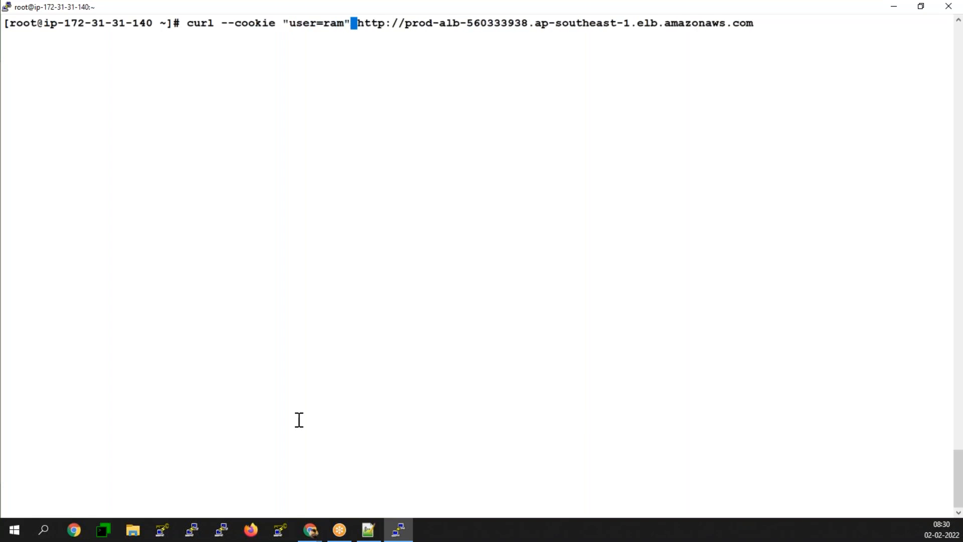
key(Return)
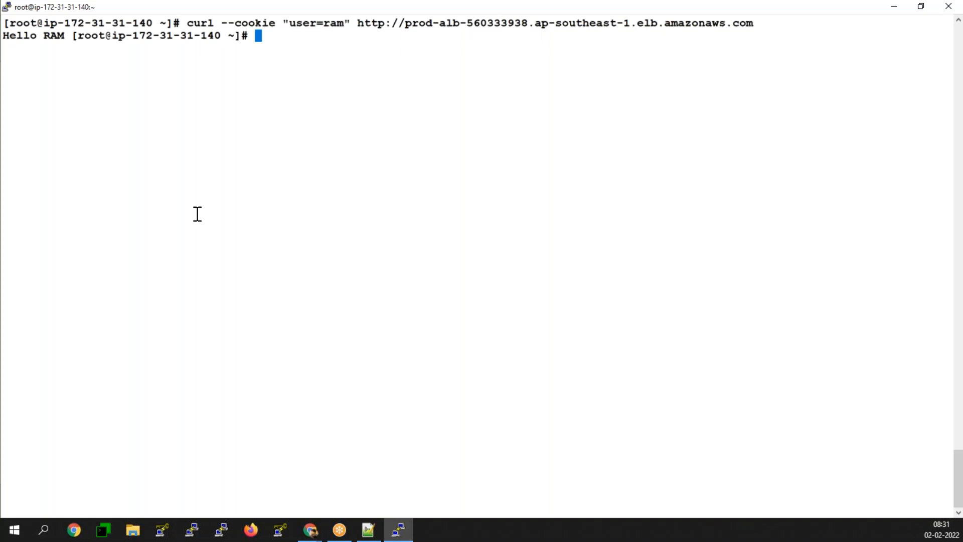
- Minimize the PuTTY terminal so Chrome's prod-alb /yahoo/ tab is in front
click(893, 7)
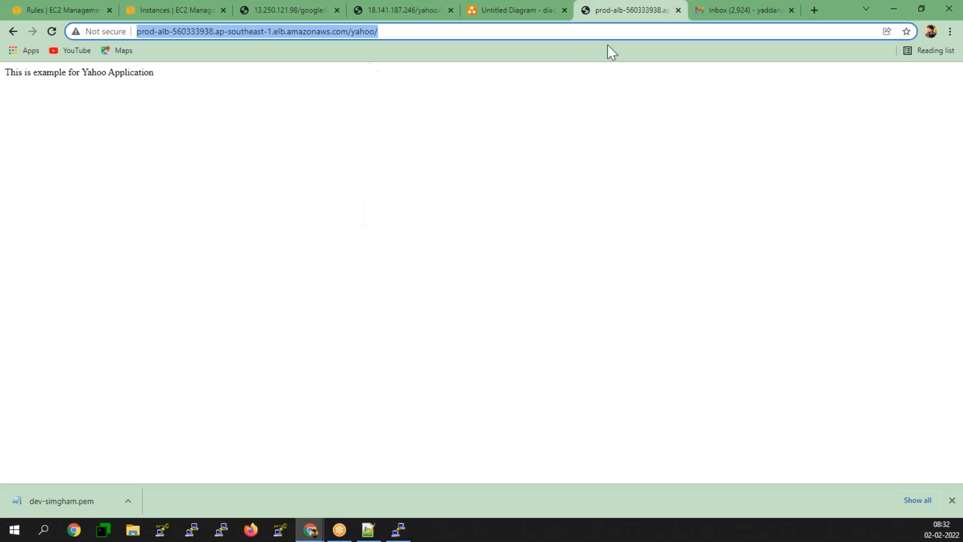
click(813, 11)
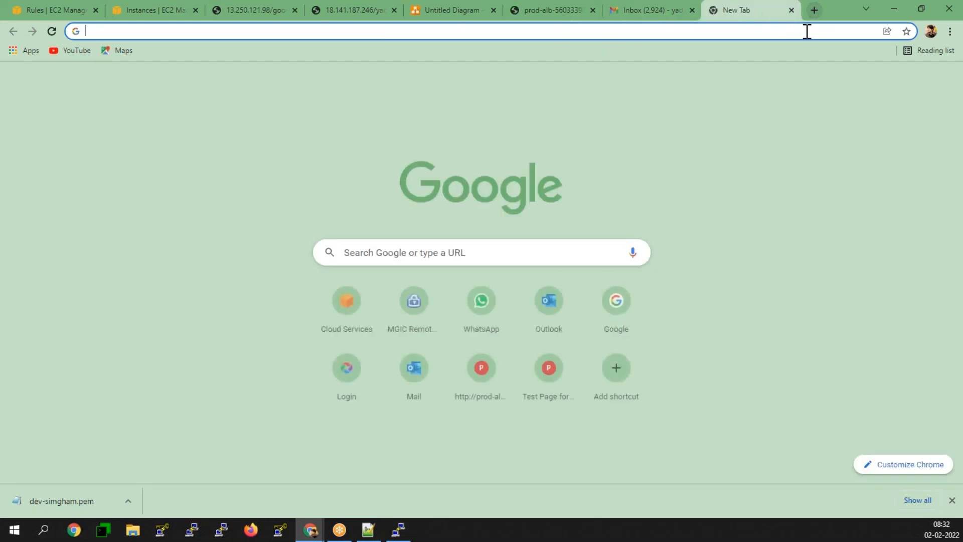
click(807, 32)
text(what)
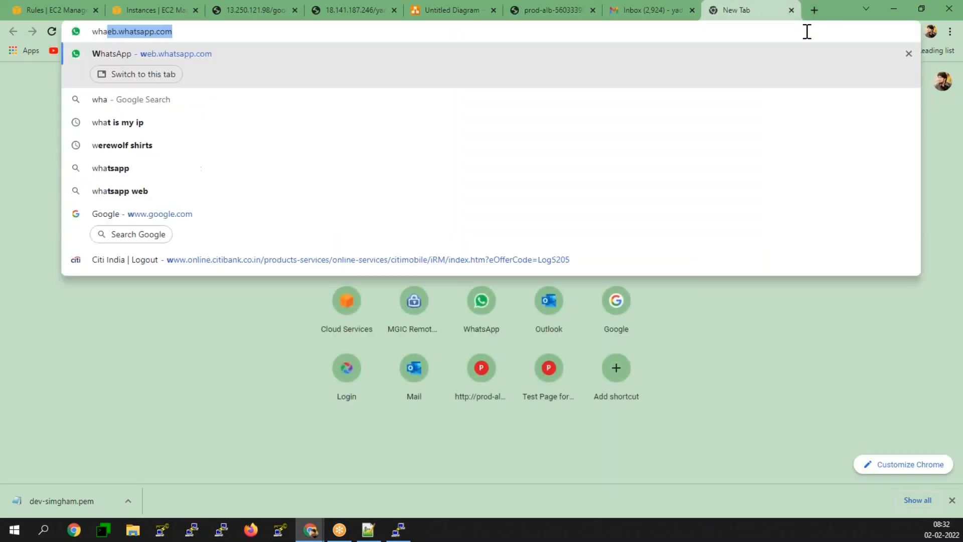
key(Up)
key(Down)
key(Down)
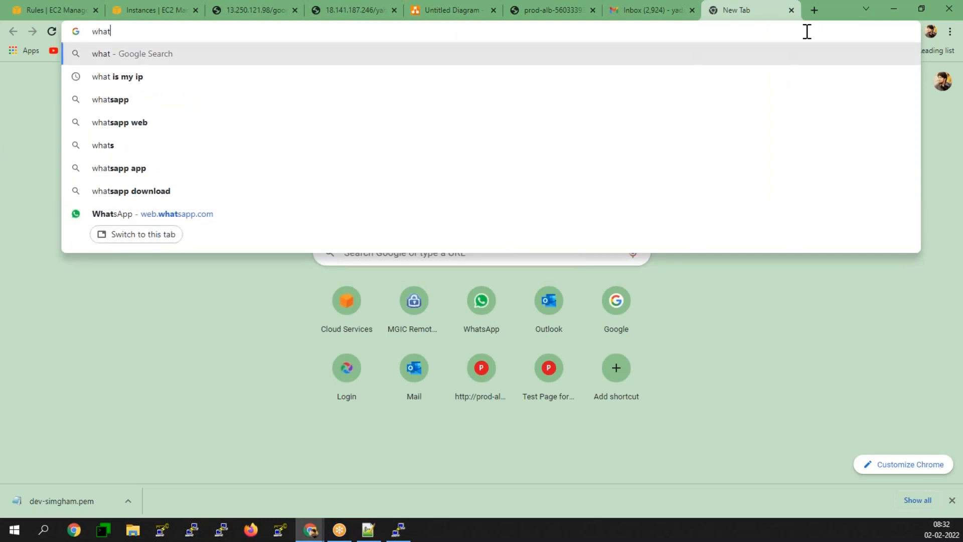
key(Return)
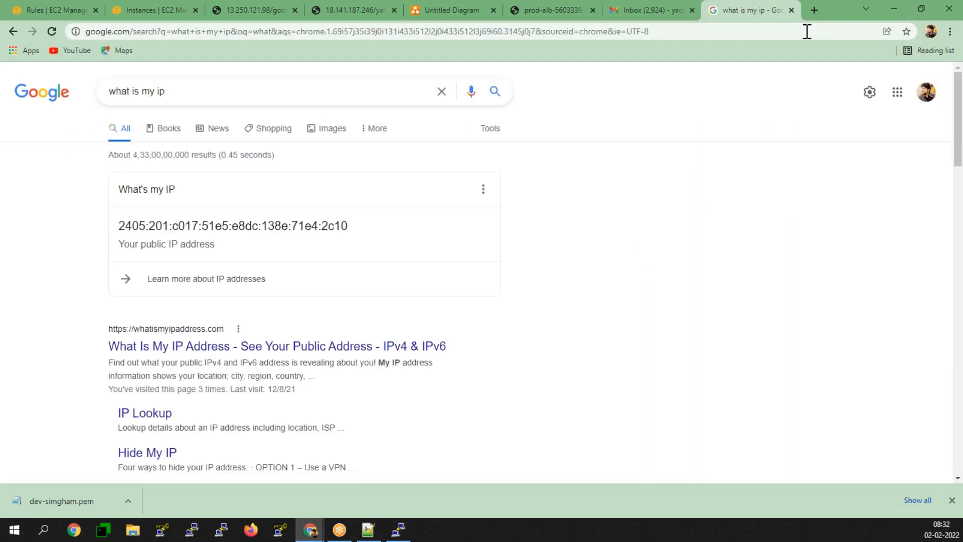
click(149, 353)
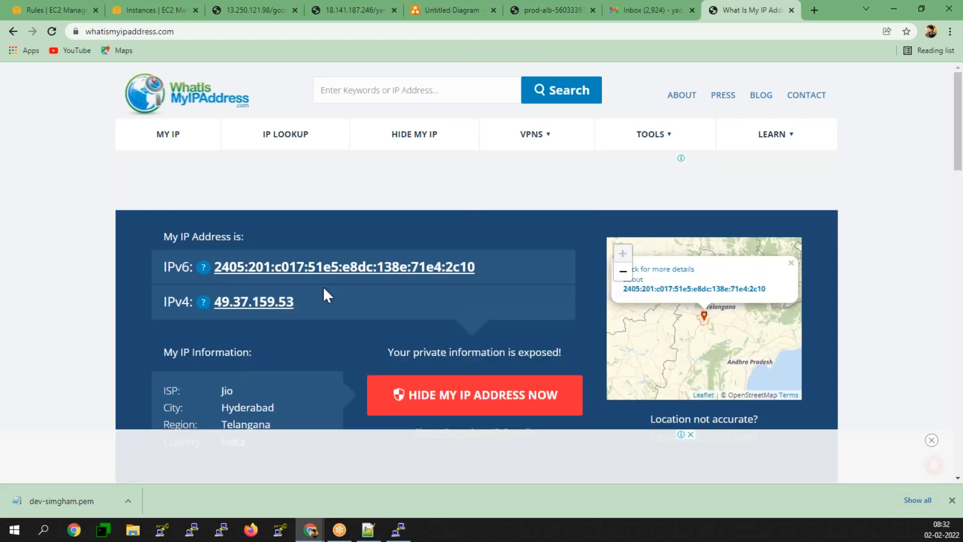
drag(307, 301, 214, 304)
key(ctrl+c)
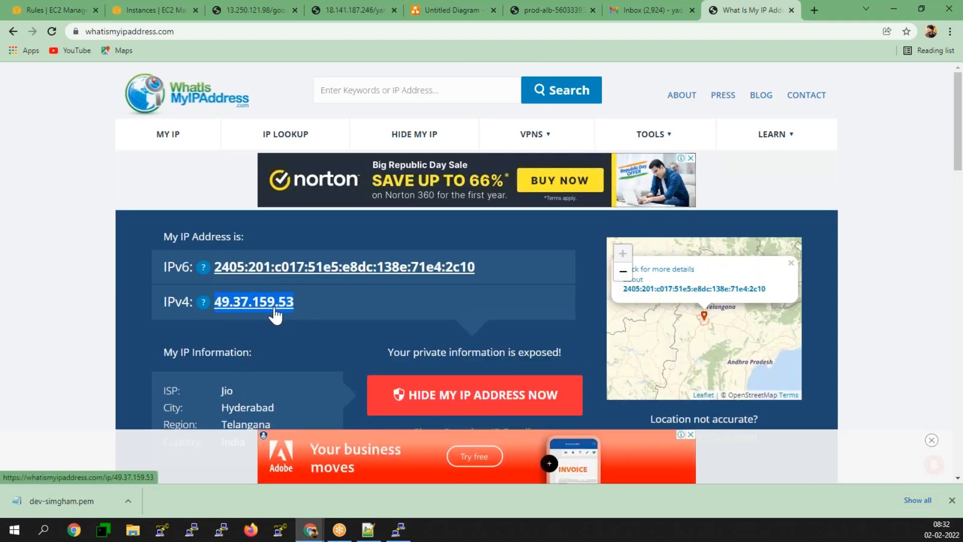
click(155, 12)
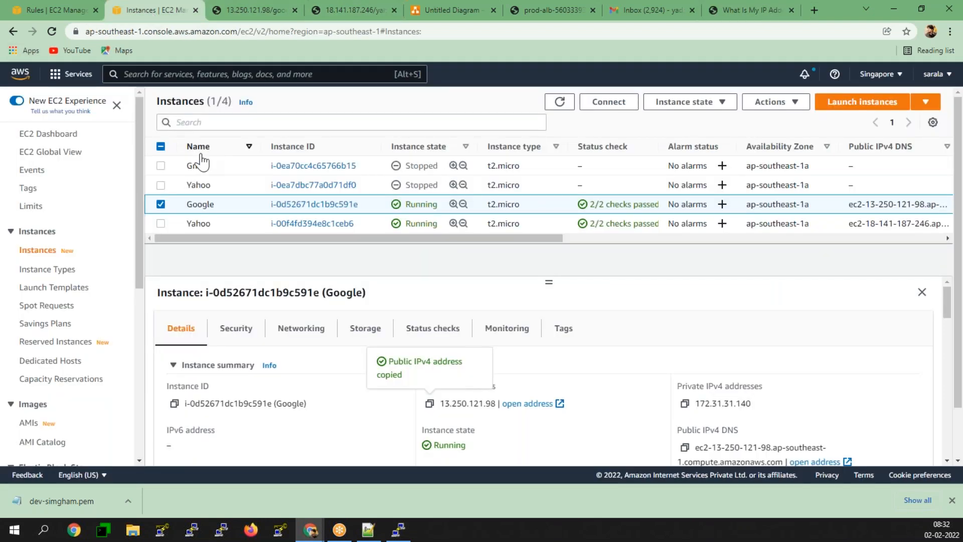
click(67, 14)
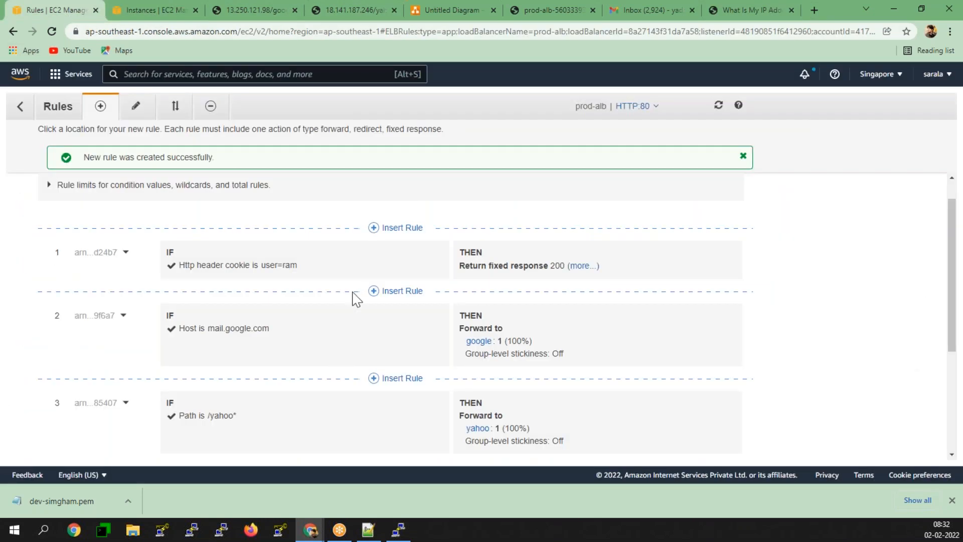
click(374, 228)
click(318, 247)
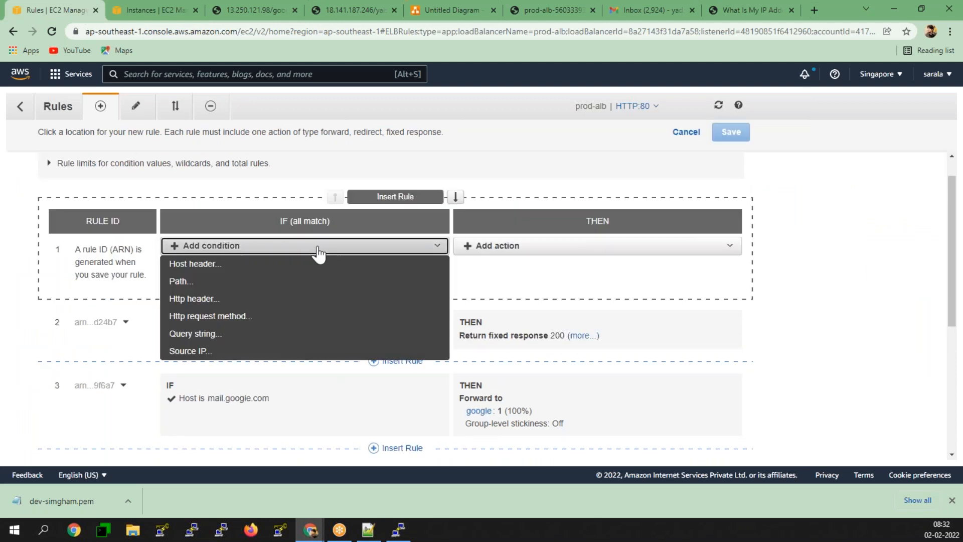
click(202, 351)
click(206, 271)
key(ctrl+v)
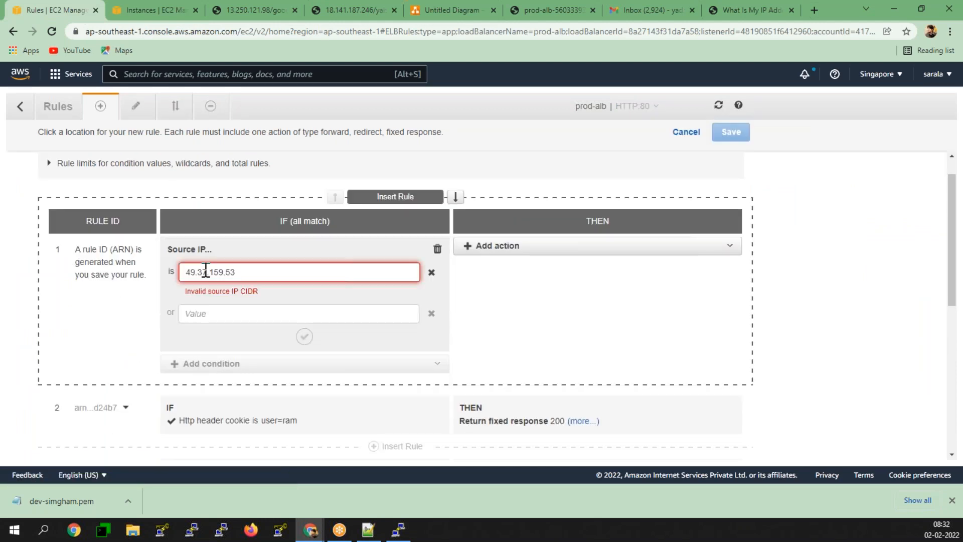
text(/32)
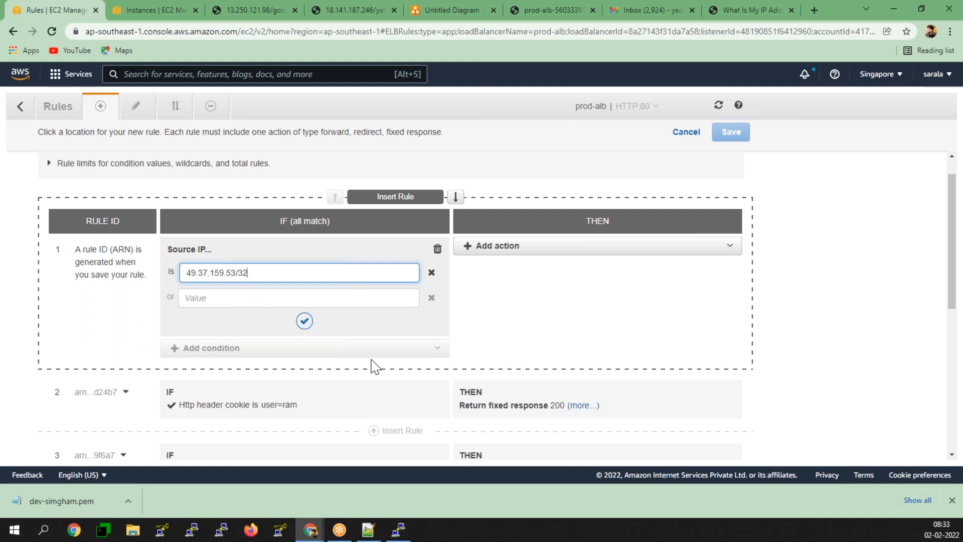
click(305, 321)
- Give the rule a fixed-response action with code 200 and a plain-text greeting body, then save
click(554, 247)
click(496, 301)
double_click(484, 286)
text(200)
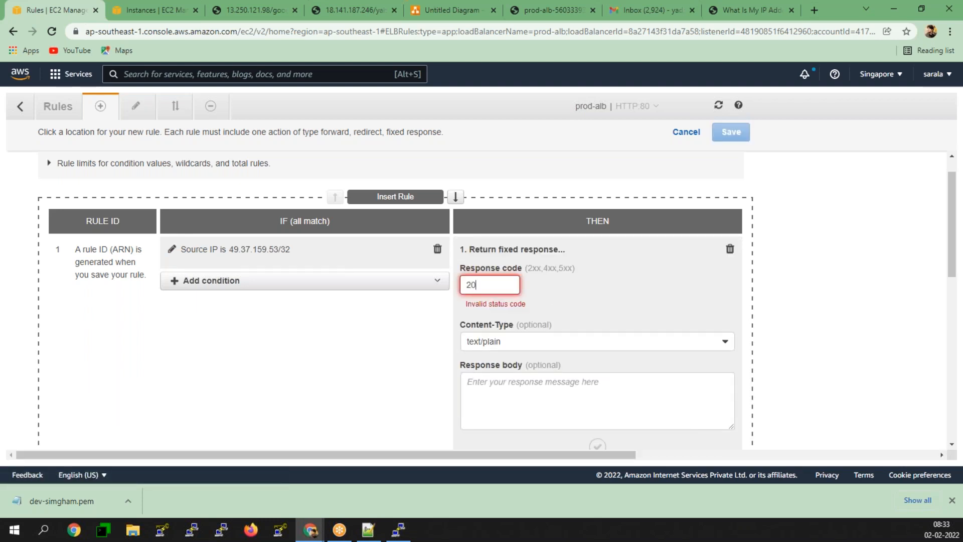
click(585, 378)
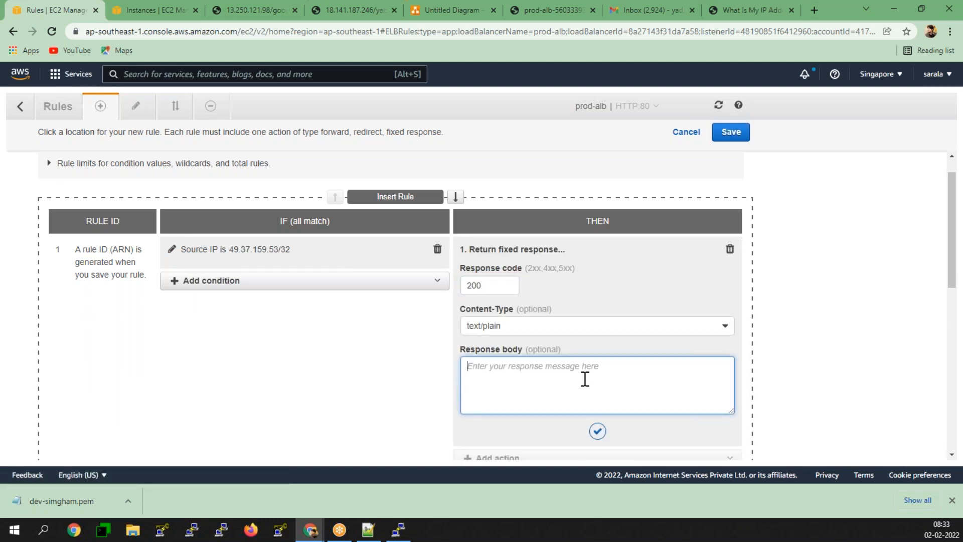
text(Hello Sahanmukh)
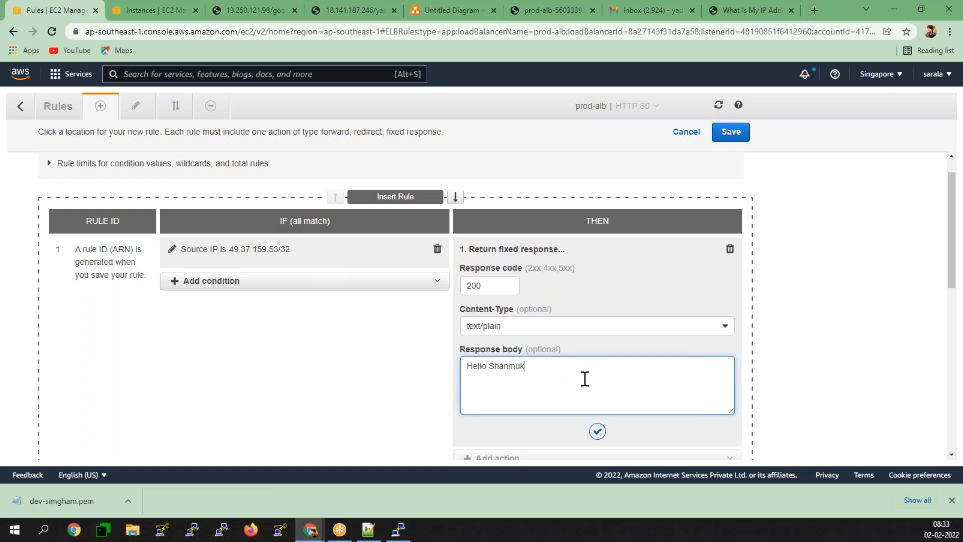
click(598, 430)
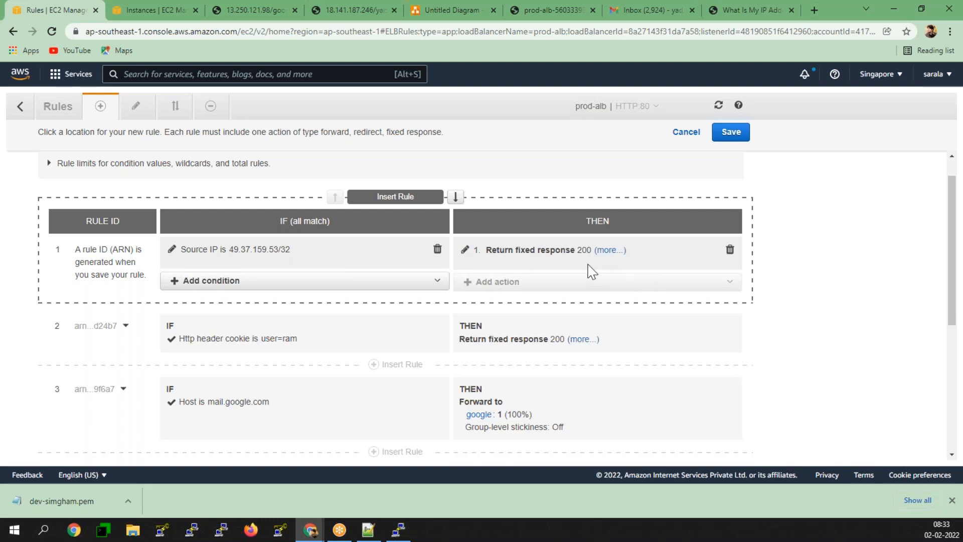
click(607, 250)
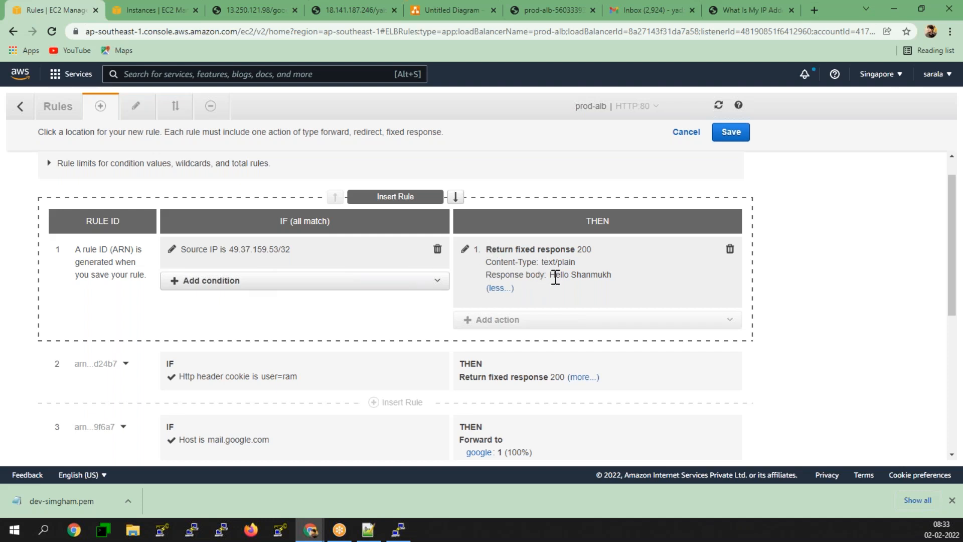
click(745, 134)
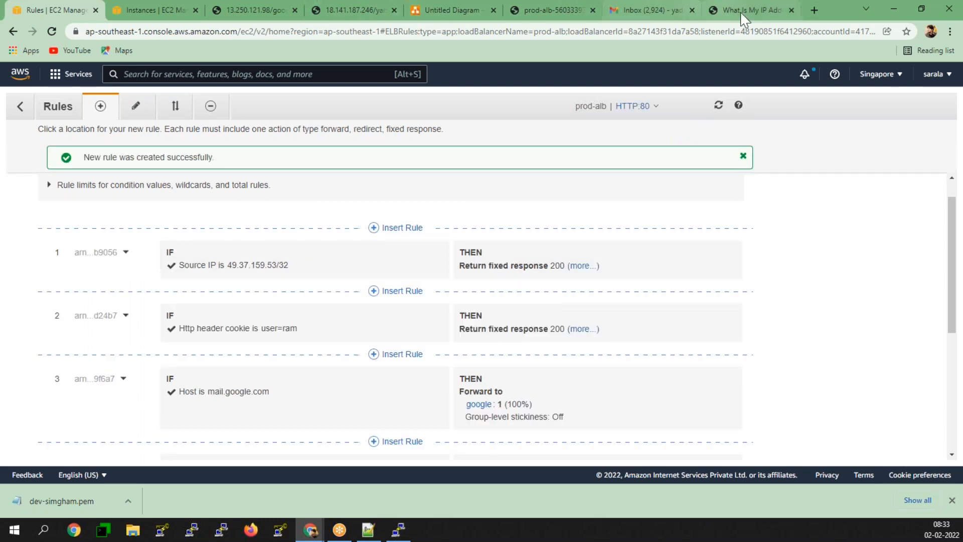
- Remove 'yahoo/' from the prod-alb tab's address and load the load balancer's base URL
click(546, 4)
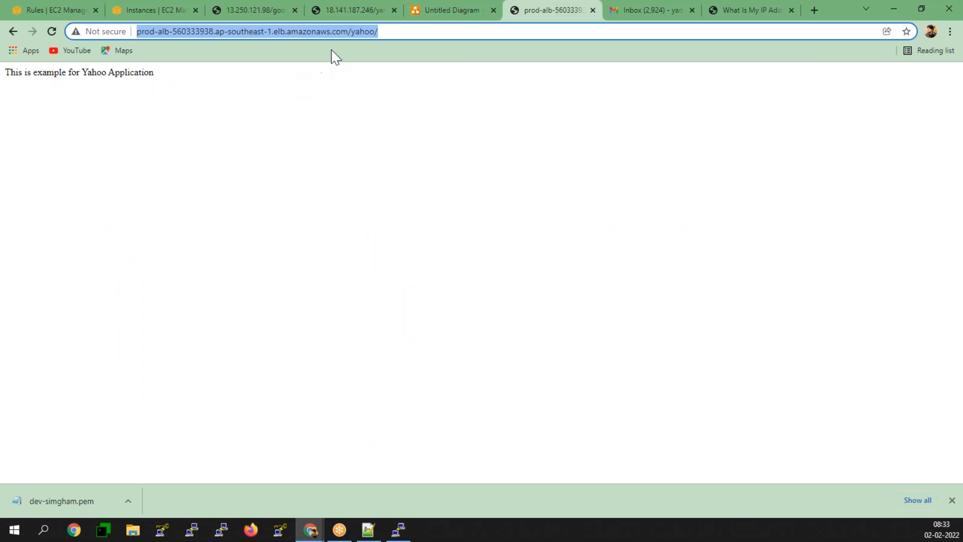
click(355, 31)
drag(352, 32, 540, 32)
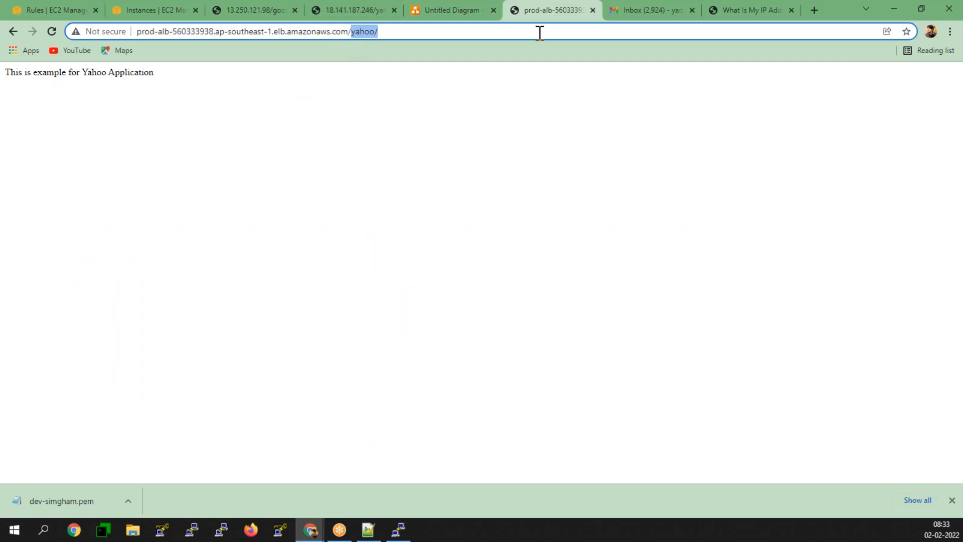
key(BackSpace)
key(Return)
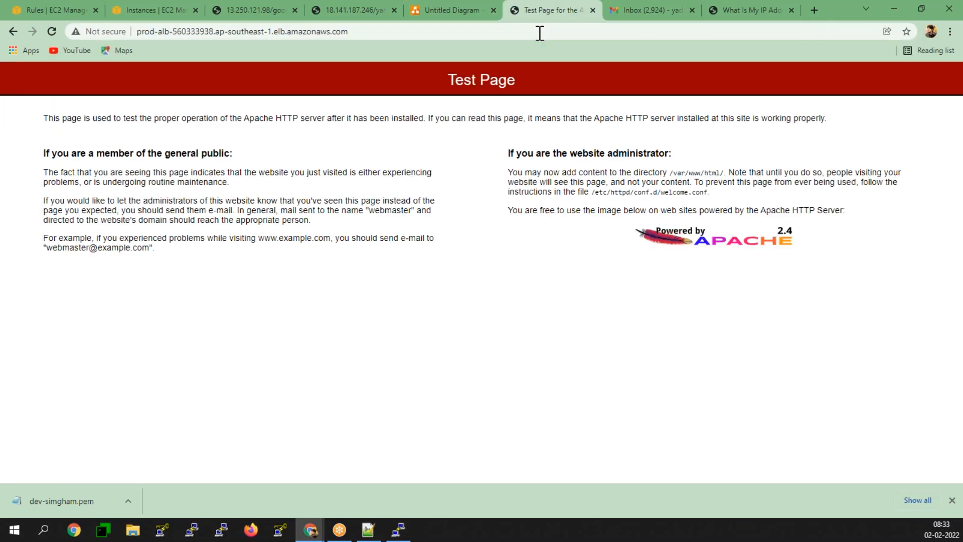
- Open the prod-alb base address in a new incognito window
click(540, 33)
key(ctrl+c)
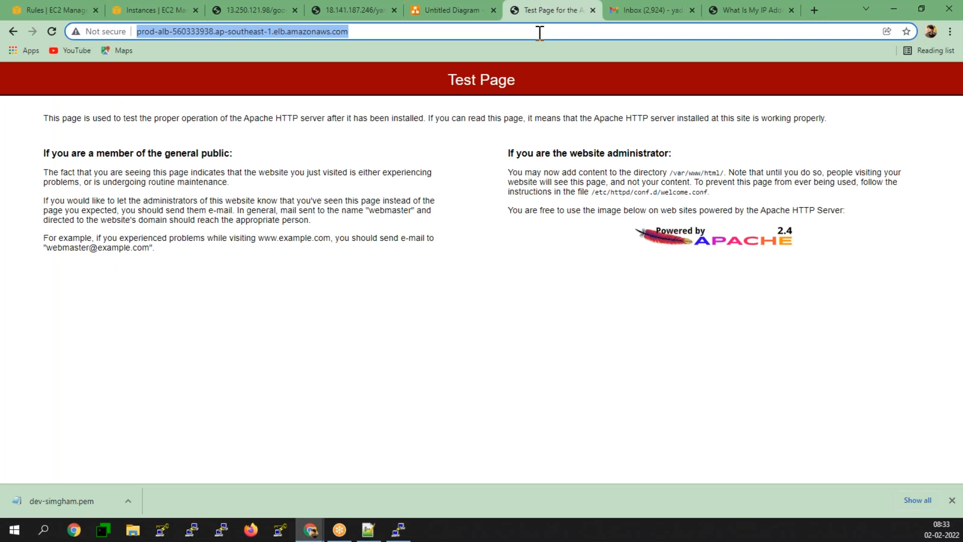
click(950, 31)
click(882, 62)
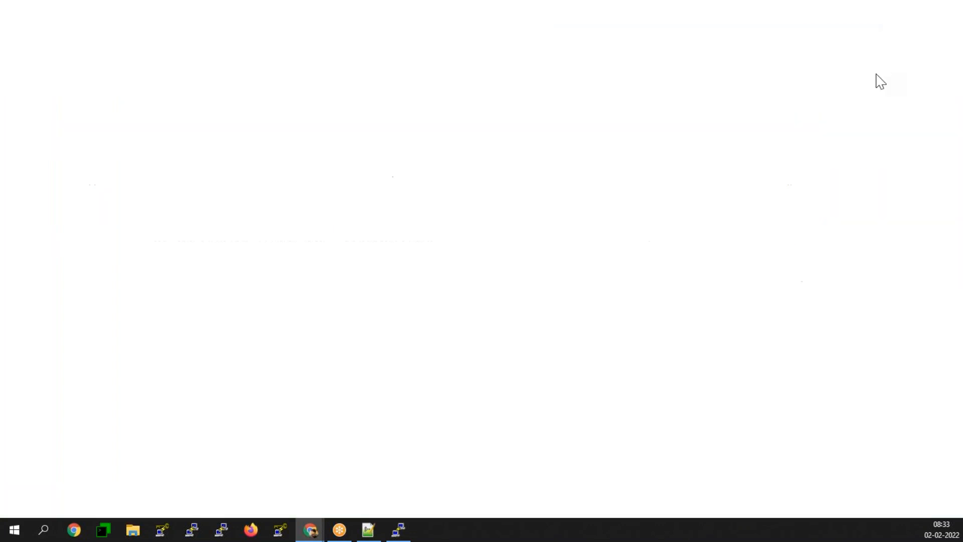
key(ctrl+v)
key(Return)
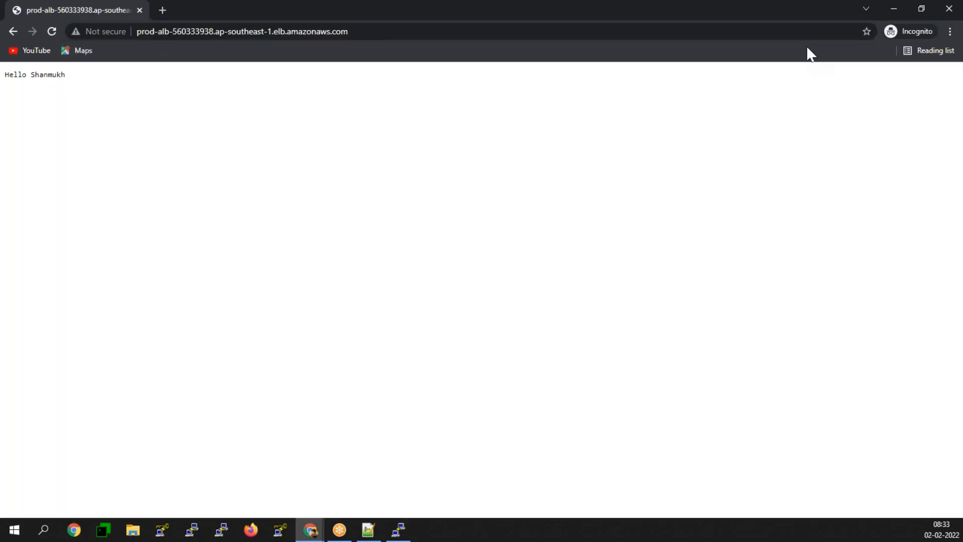
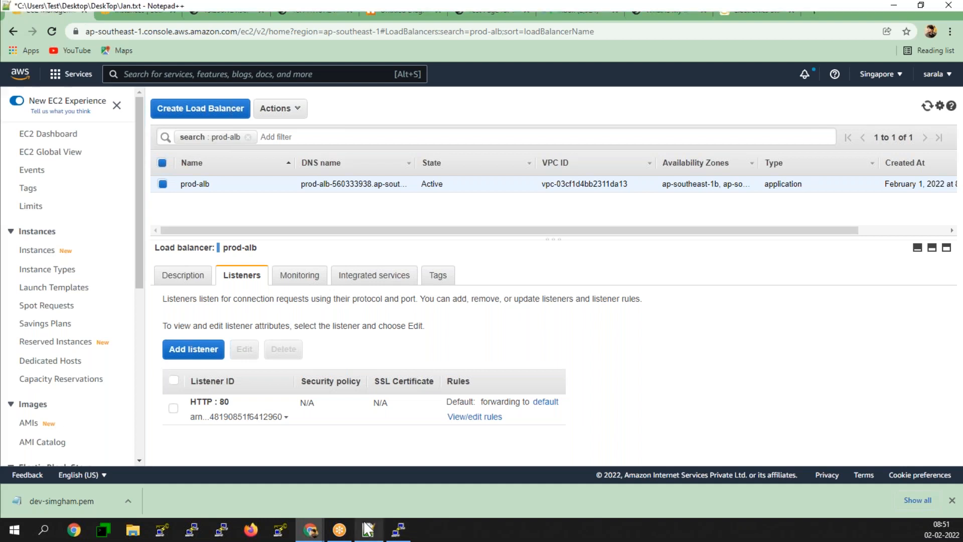
- Scroll up in the Jan.txt notes to the Features of ALB list
scroll(182, 344, up, 4)
scroll(182, 344, up, 12)
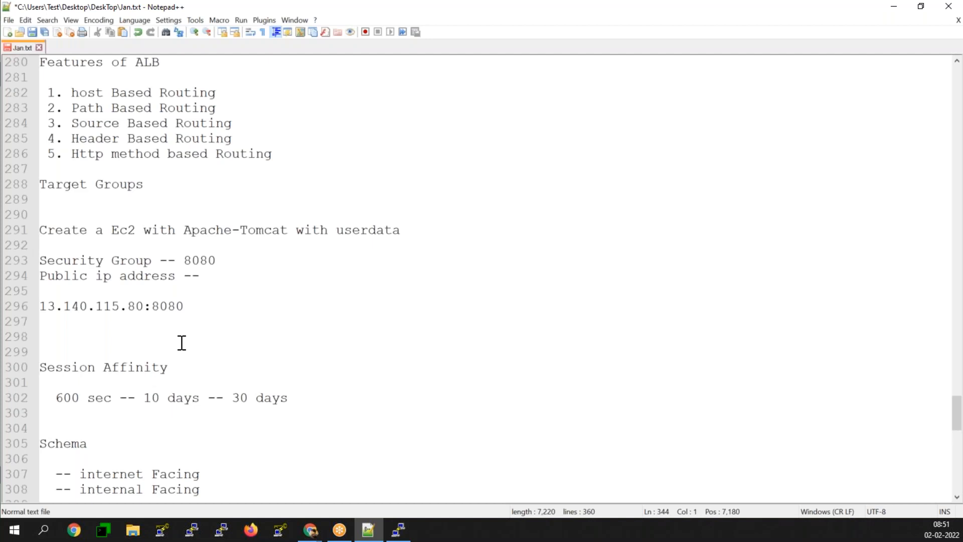
- Add '6. query String' as a new Features of ALB item after Http method based Routing
click(291, 159)
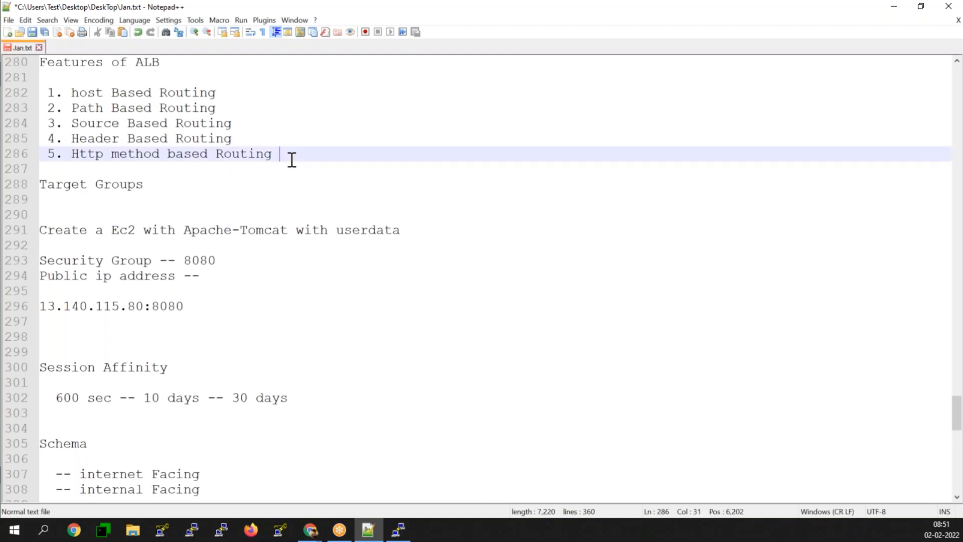
key(Return)
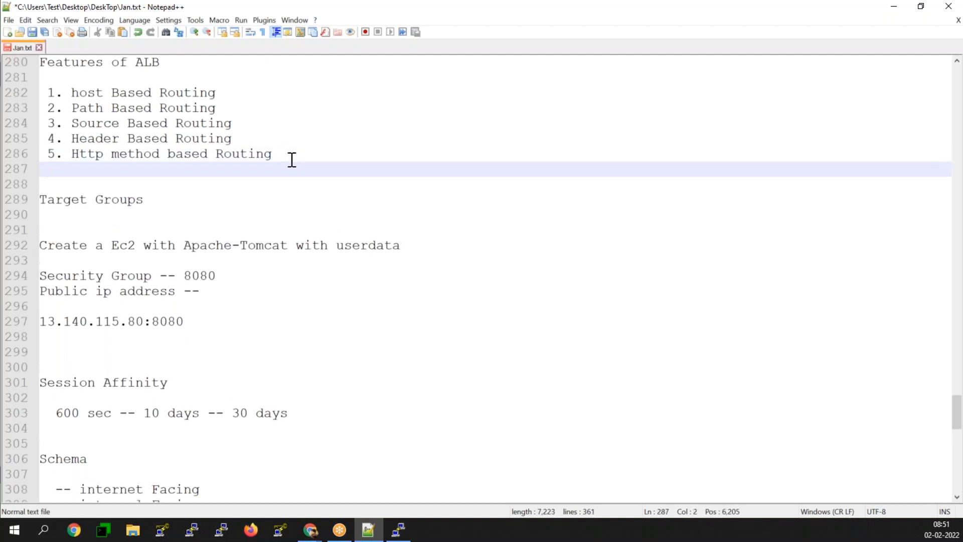
text(6. query String)
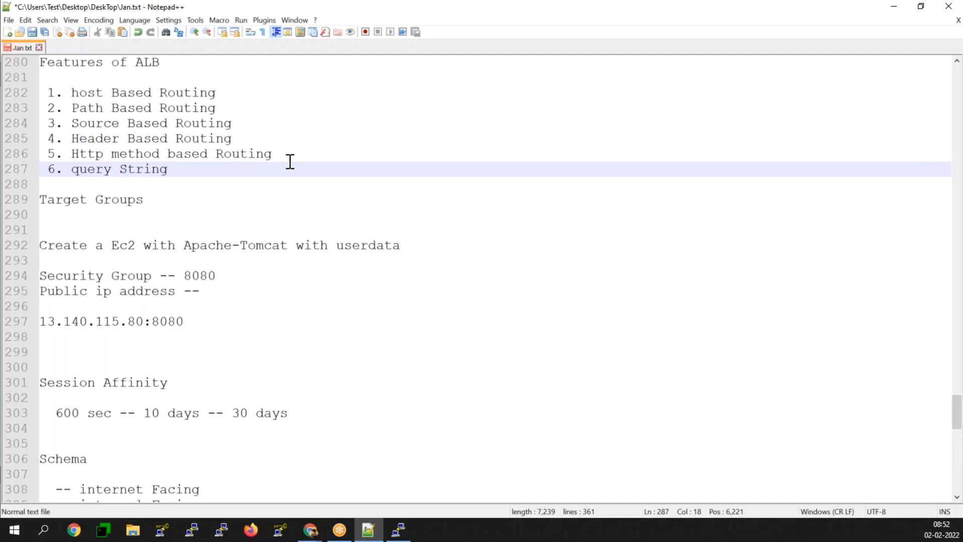
- Move through the notes to the HTTP request methods and place the cursor on an empty line below them
scroll(290, 161, down, 9)
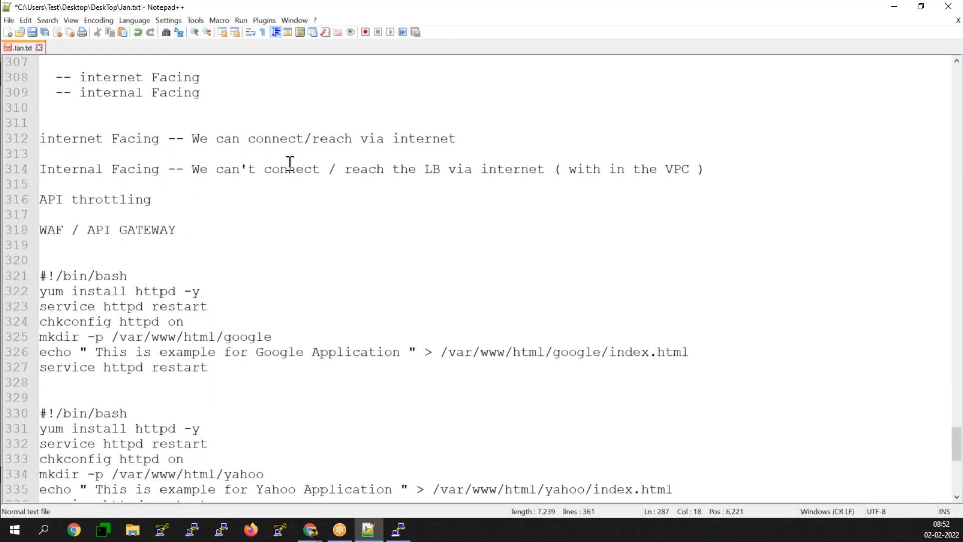
scroll(290, 162, up, 5)
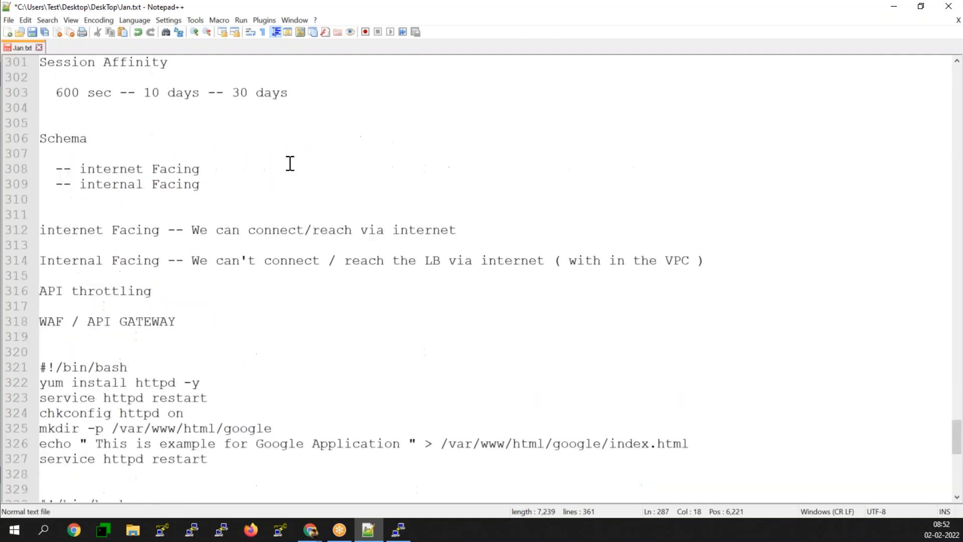
scroll(290, 163, up, 1)
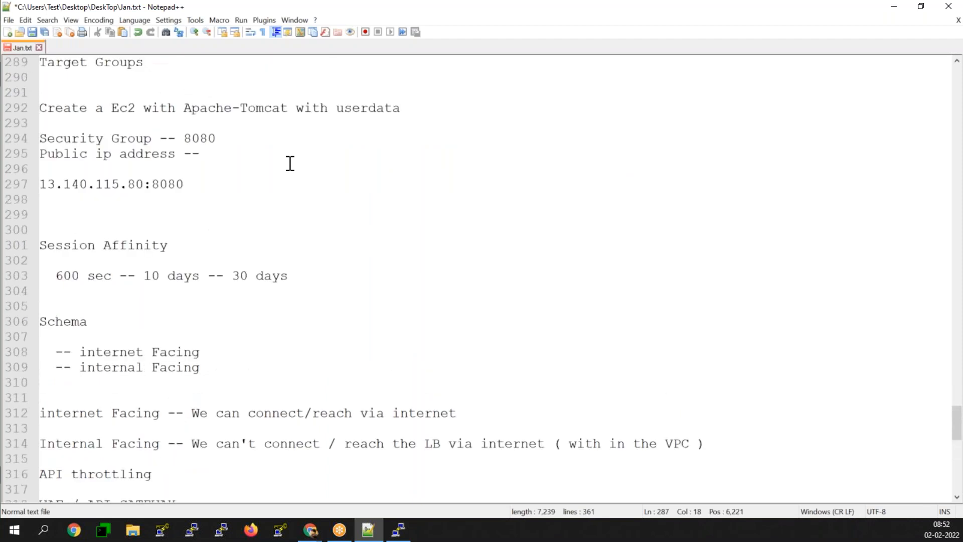
scroll(290, 163, up, 3)
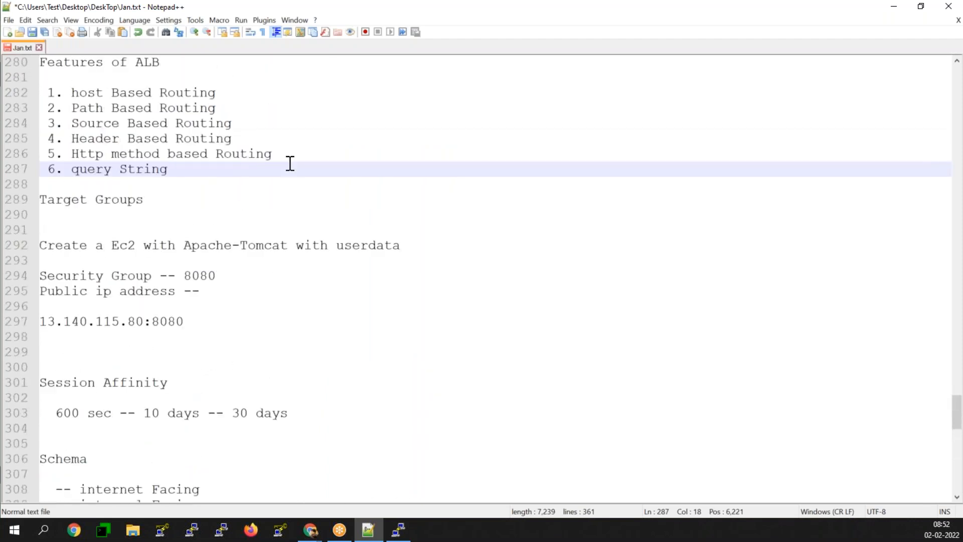
scroll(290, 163, up, 2)
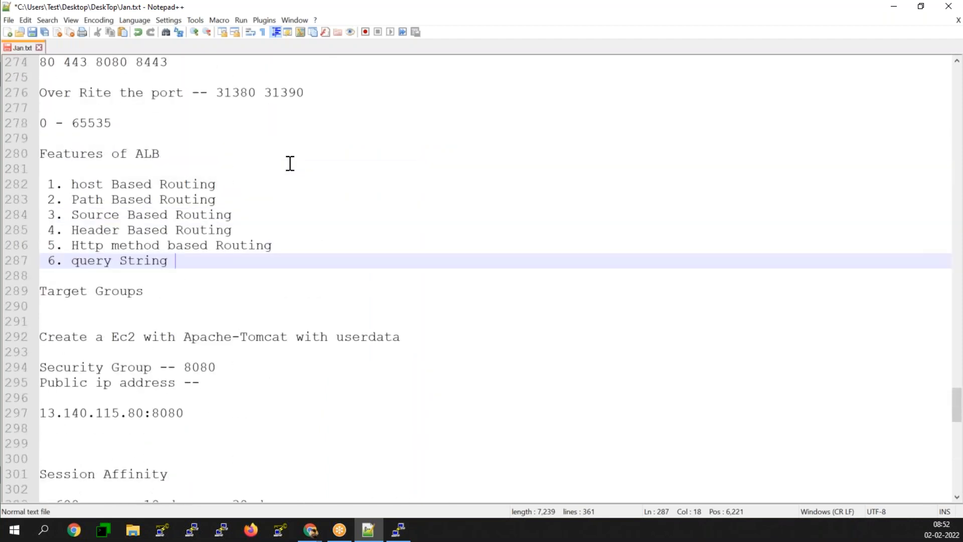
scroll(290, 163, down, 14)
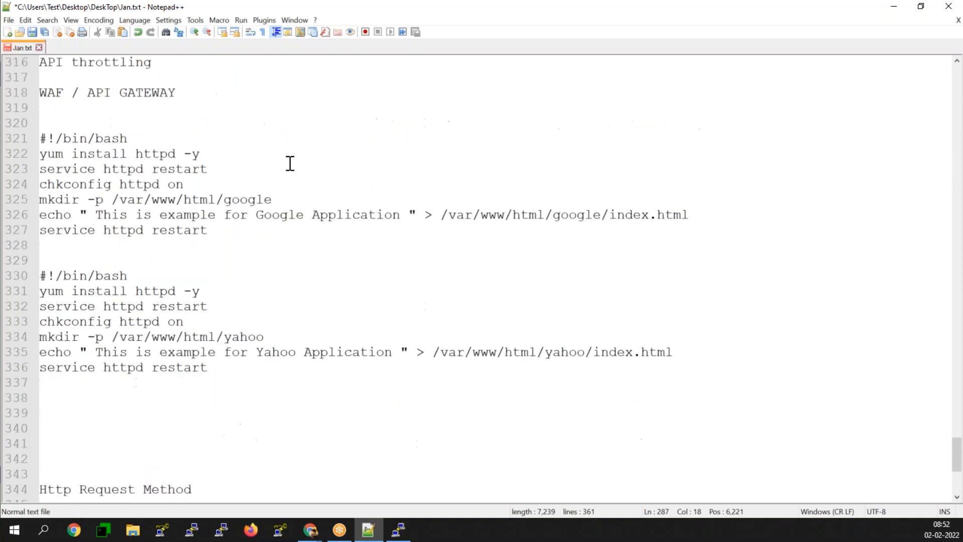
scroll(290, 163, down, 5)
click(127, 309)
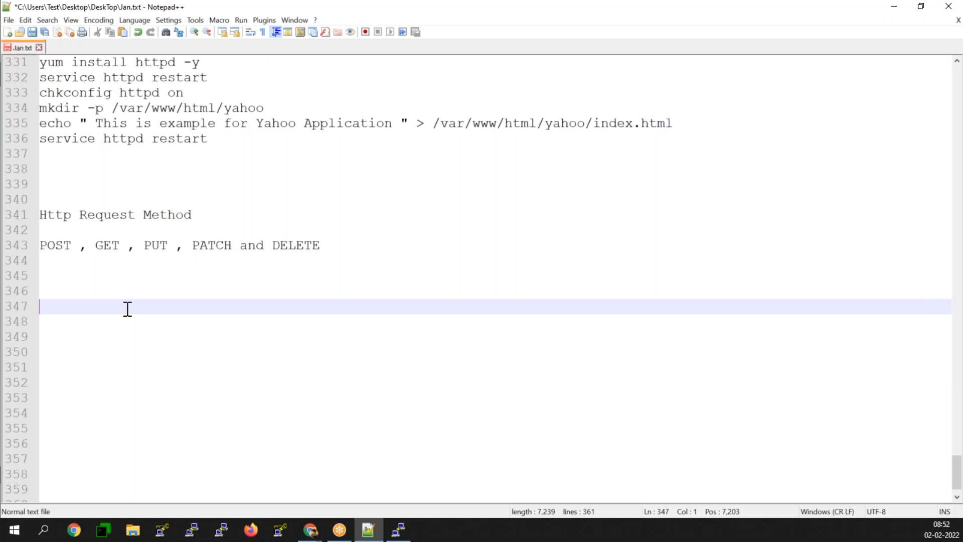
- Write a dollar-framed 'SNS & Cloud WATCH' heading, correct the typo, and leave blank lines below it
text($$$$$$$$$$$$$$ )
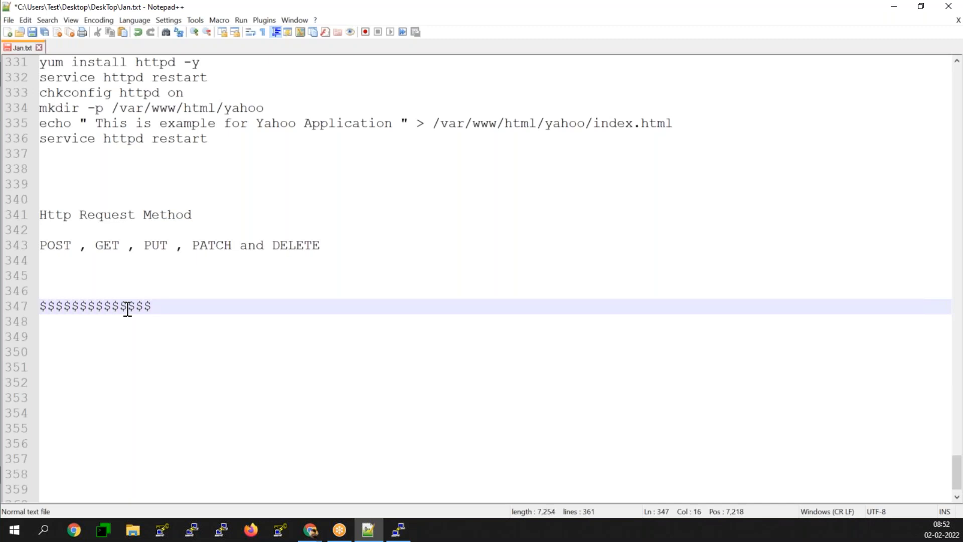
text(SNS& Cloud WATCJ)
key(BackSpace)
text(H )
text($$$$$$$$$$$$$)
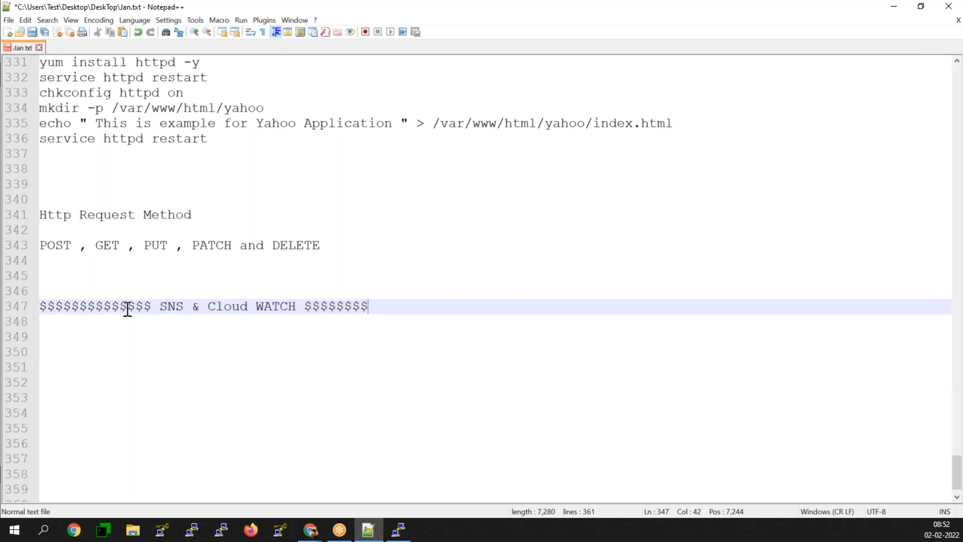
key(Return)
key(Return)
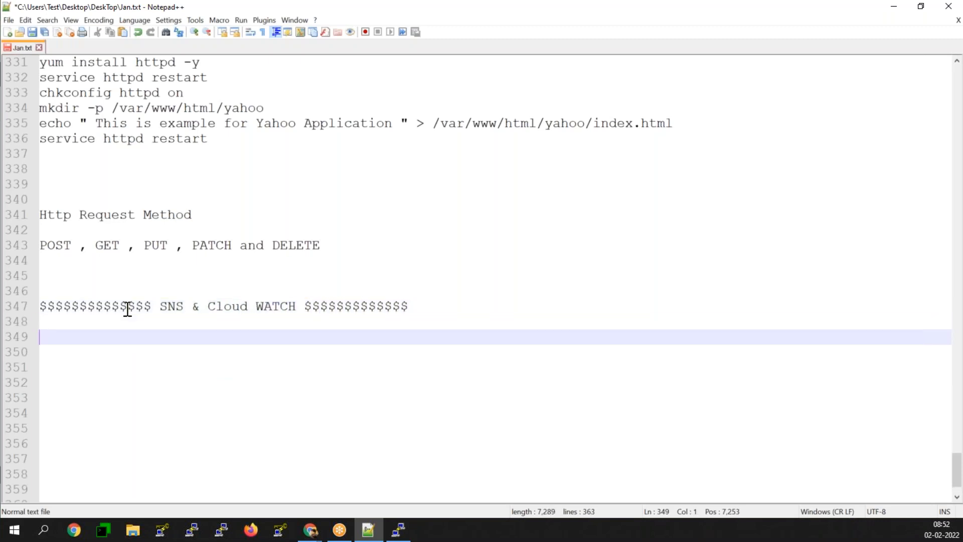
key(Return)
key(Return)
key(Return)
key(Return)
key(Return)
key(Return)
key(Return)
key(Return)
key(Return)
key(Return)
key(Return)
key(Return)
key(Return)
key(Return)
key(Return)
key(Return)
key(Return)
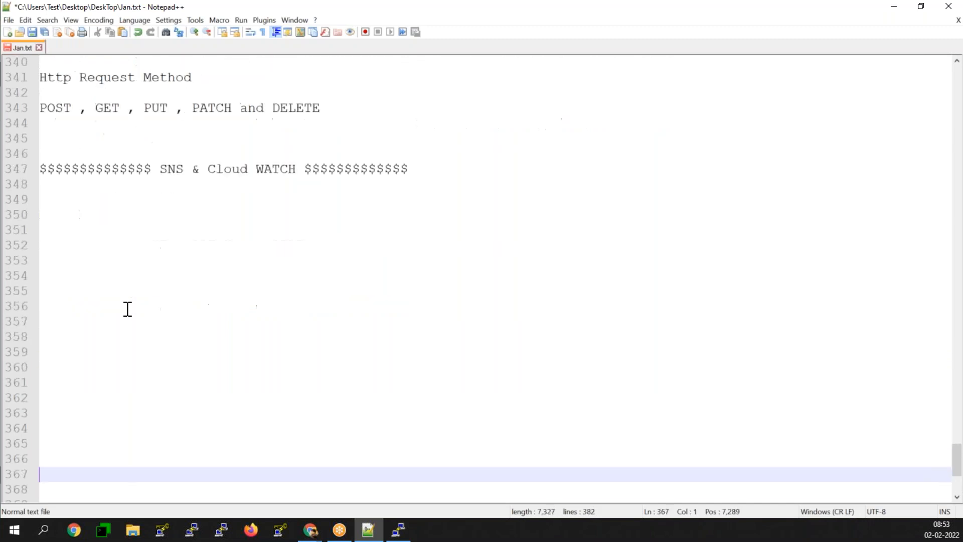
key(Up)
key(Up)
key(Up)
key(Up)
key(Up)
key(Up)
key(Up)
key(Up)
key(Up)
key(Up)
key(Up)
key(Return)
key(Return)
key(Return)
key(Return)
key(Return)
key(Return)
key(Return)
key(Return)
key(Return)
key(Return)
key(Return)
key(Return)
key(Return)
key(Return)
key(Return)
key(Return)
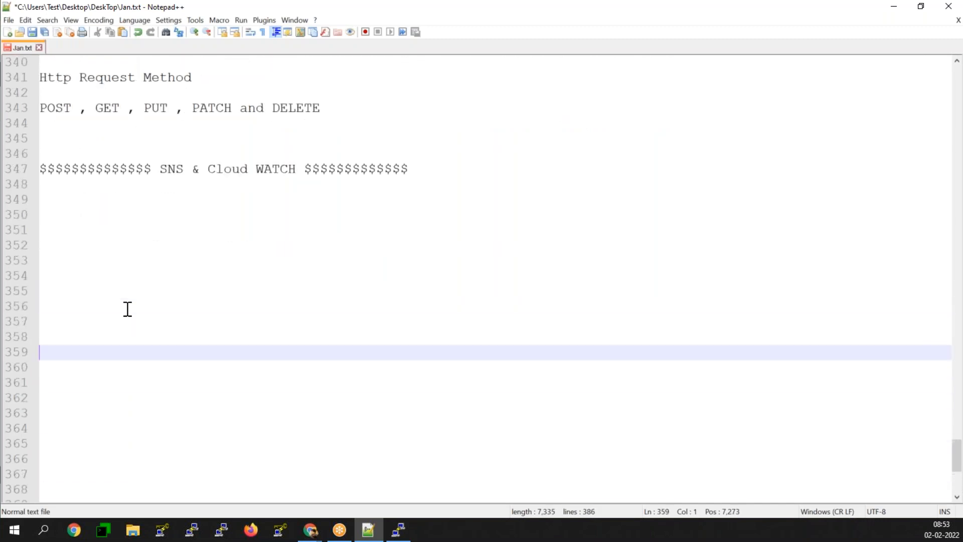
key(Return)
key(Return)
key(Return)
key(Return)
key(Up)
key(Up)
key(Up)
key(Up)
key(Up)
key(Up)
key(Up)
key(Up)
key(Up)
key(Up)
key(Up)
key(Up)
key(Up)
key(Up)
key(Up)
key(Up)
key(Up)
key(Up)
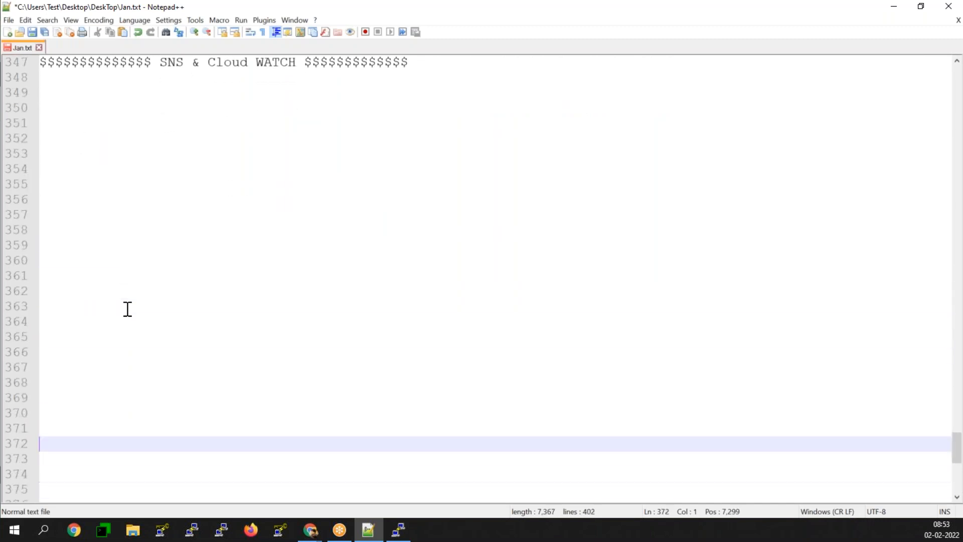
key(Up)
key(Up)
key(Up)
key(Up)
key(Up)
key(Up)
key(Up)
key(Up)
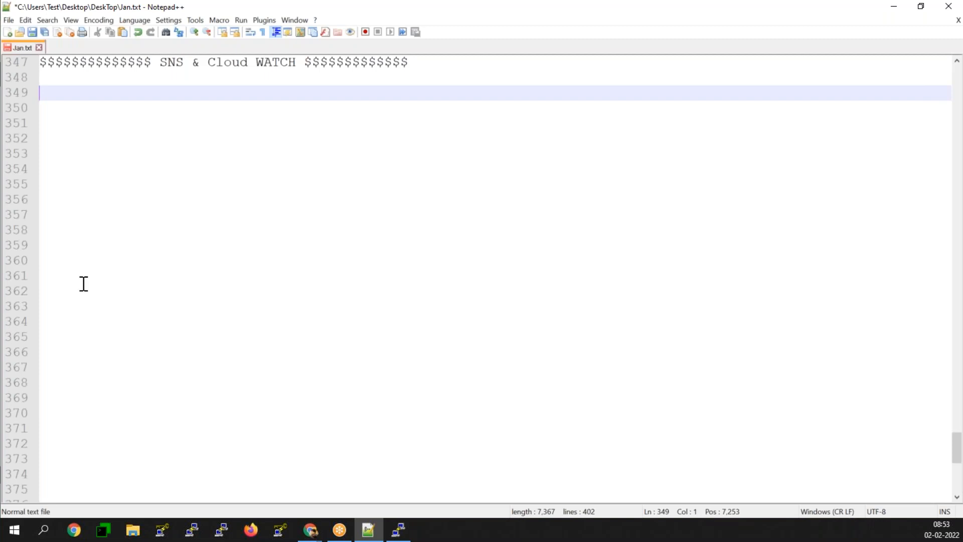
- In the Untitled Diagram, add a third Actor figure stacked onto the existing two
click(893, 7)
click(383, 14)
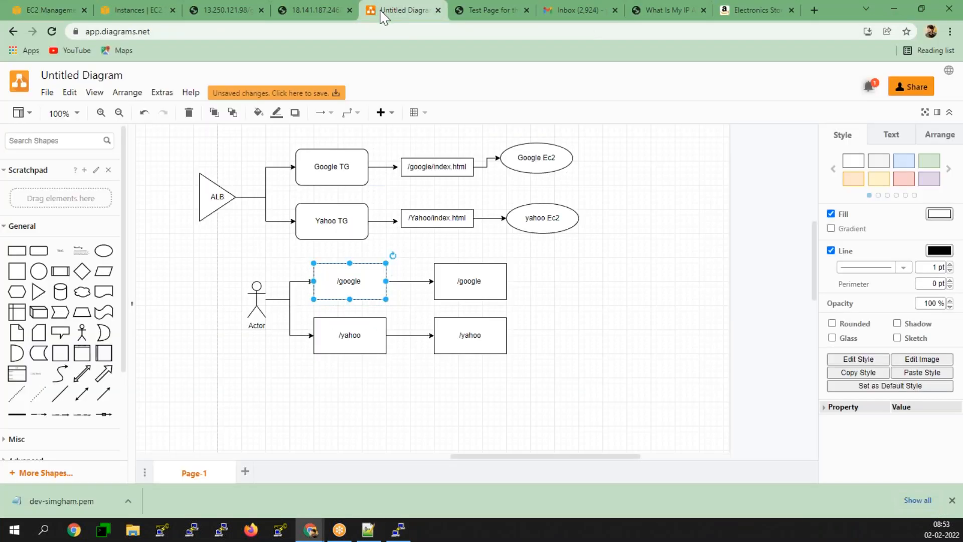
scroll(431, 289, down, 4)
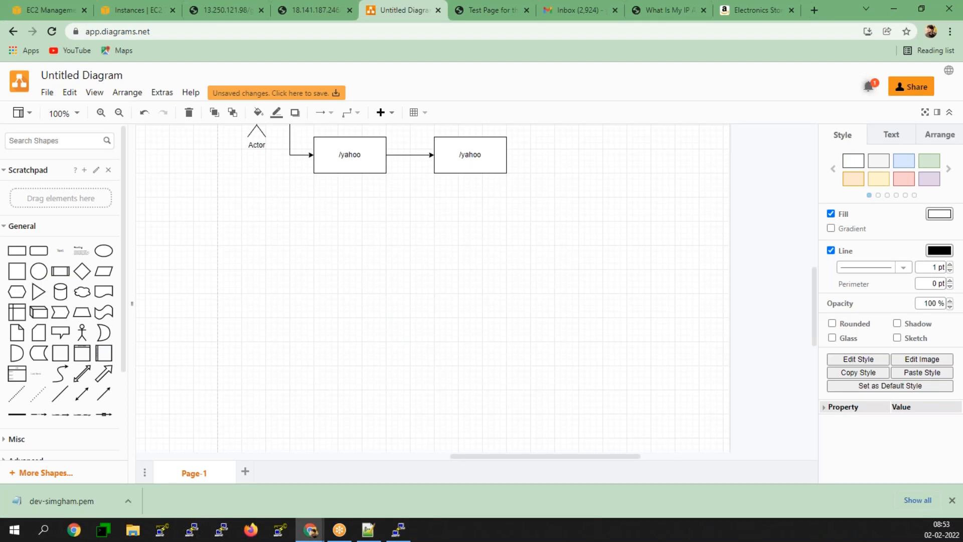
scroll(442, 219, down, 3)
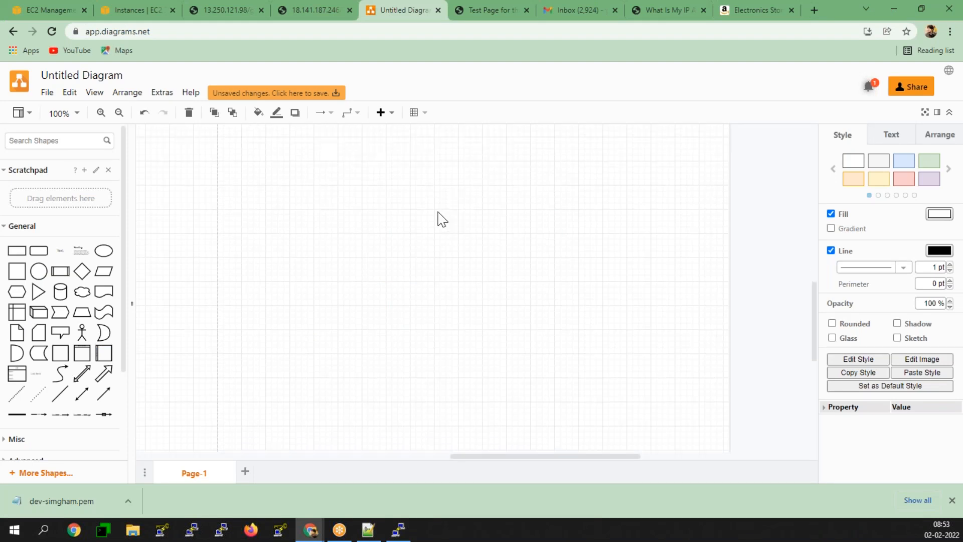
mouse_move(33, 259)
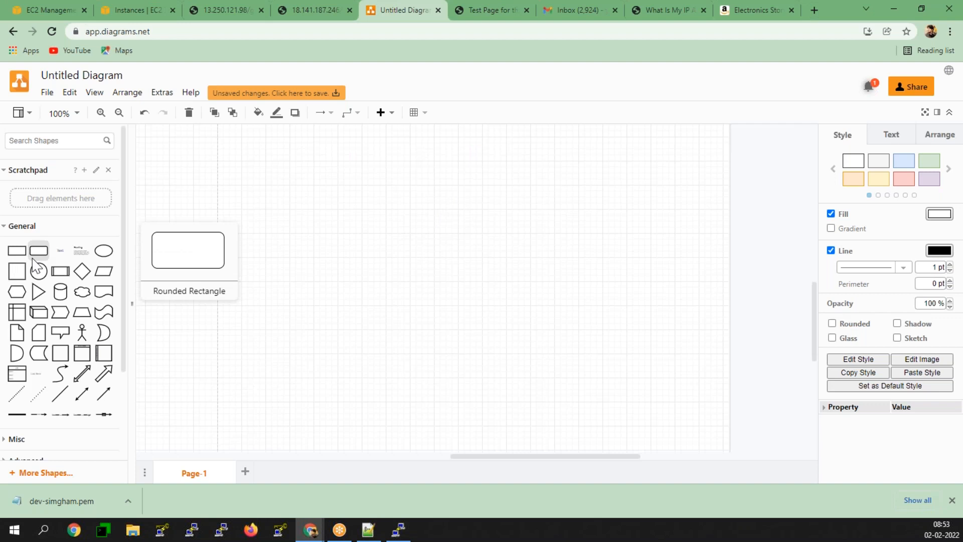
click(82, 333)
drag(468, 283, 540, 180)
click(82, 332)
drag(473, 303, 564, 184)
click(82, 333)
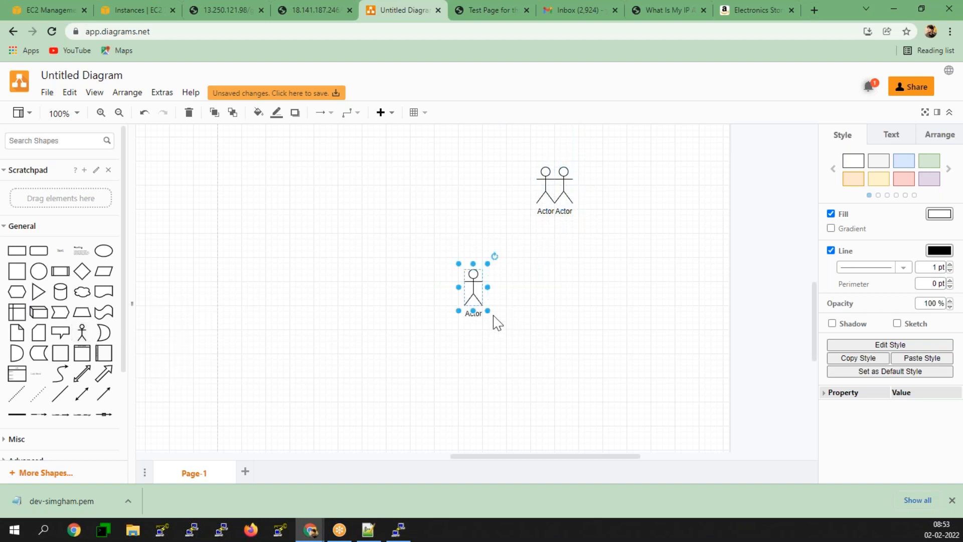
drag(475, 287, 558, 211)
click(485, 282)
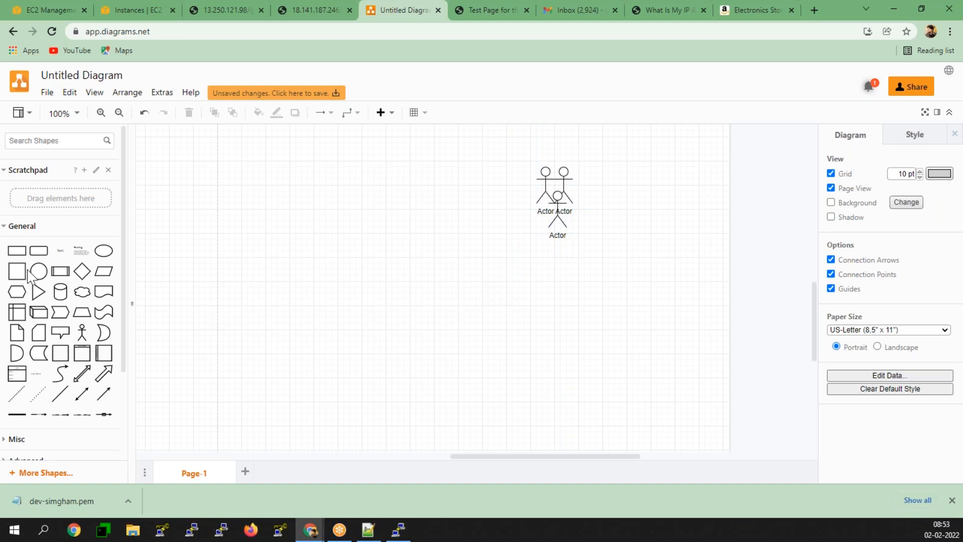
- Add a 250×210 rectangle with a rounded box in its upper-left corner
click(16, 250)
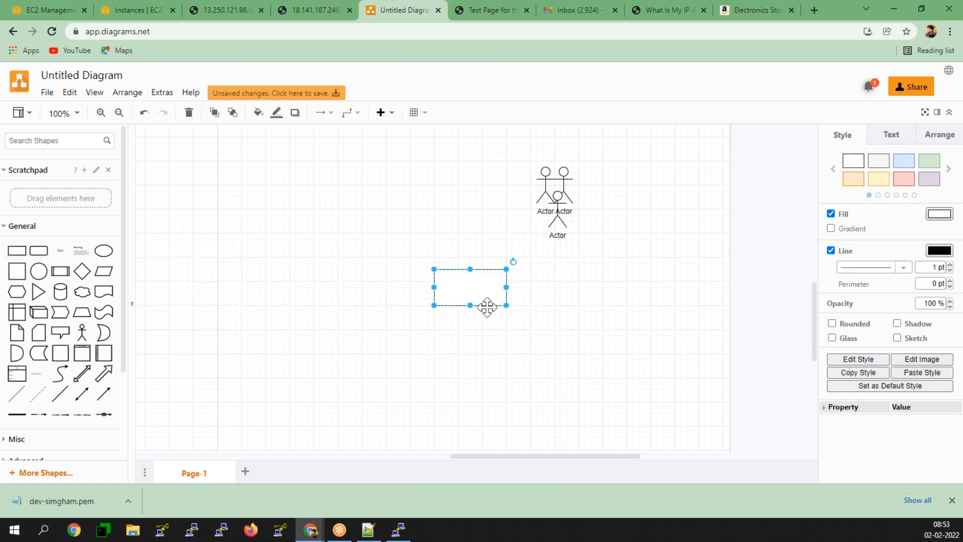
drag(465, 285, 360, 191)
drag(280, 207, 279, 299)
click(39, 250)
drag(468, 293, 289, 202)
- Label the rounded box 'ec2' and add a Cylinder labelled 'rds' inside the container
double_click(255, 205)
text(ec2)
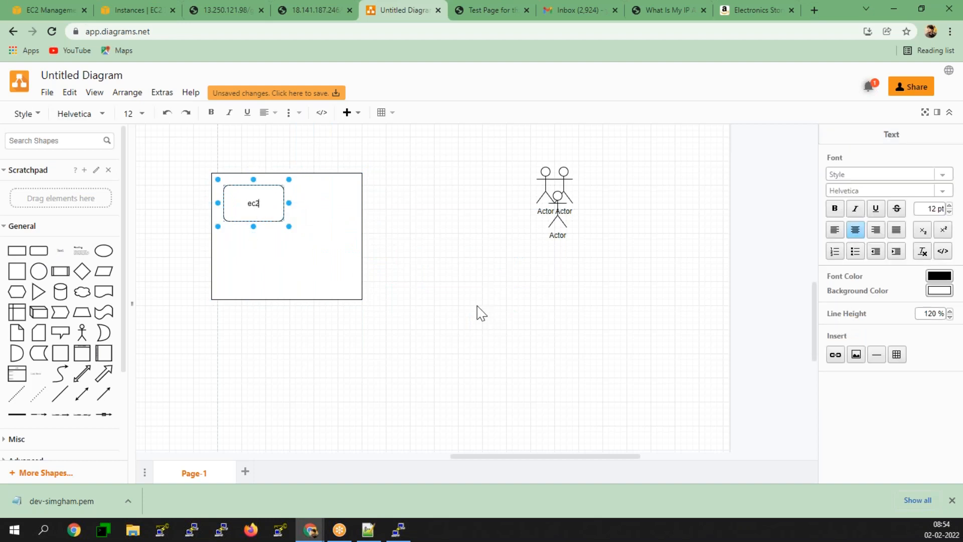
click(60, 291)
drag(472, 290, 329, 264)
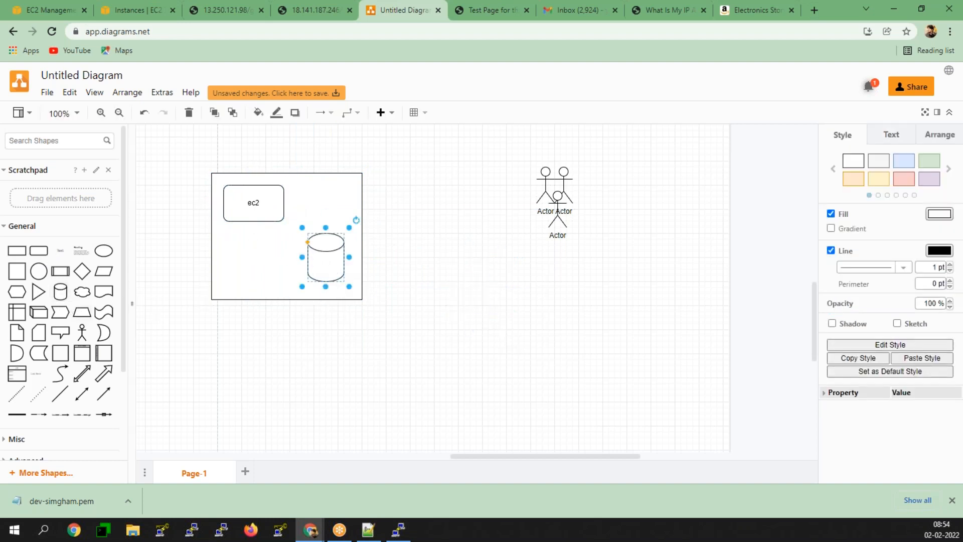
double_click(327, 263)
text(rds)
click(381, 372)
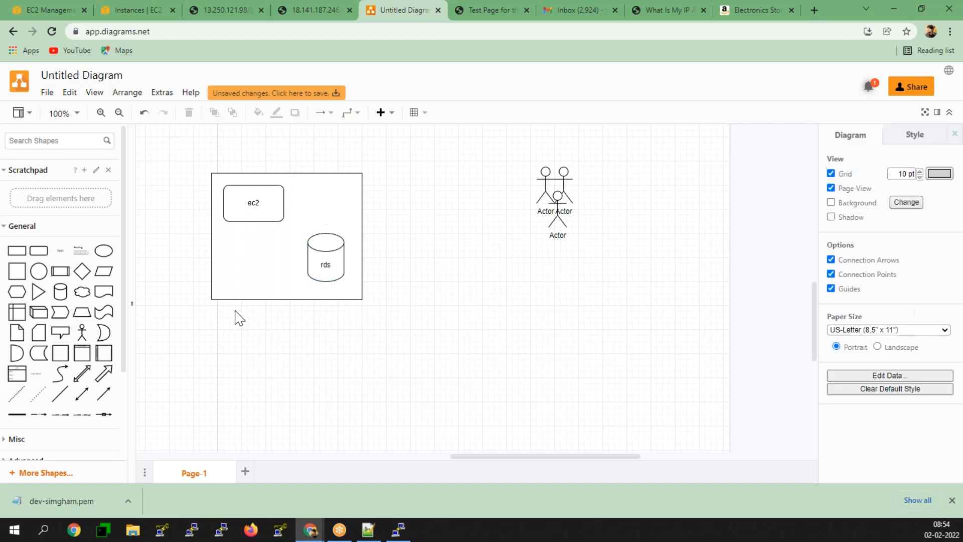
- Stretch the container taller and add a Triangle labelled 'LB' inside it
click(253, 273)
drag(287, 300, 279, 346)
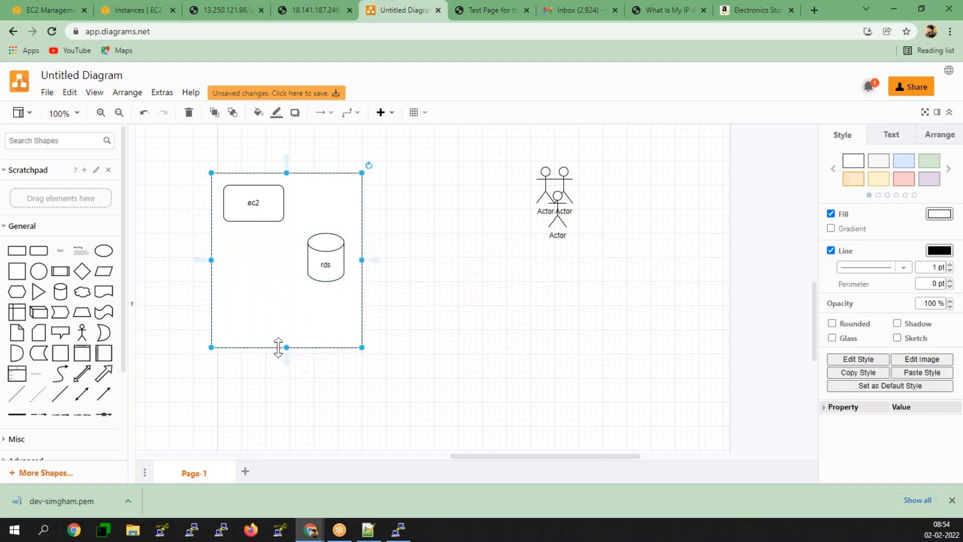
click(39, 291)
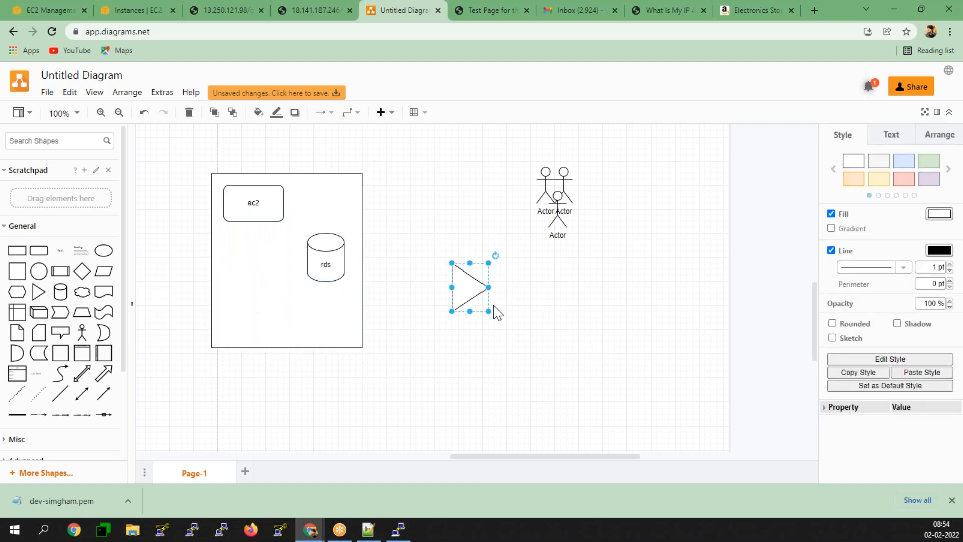
drag(469, 288, 254, 282)
double_click(255, 282)
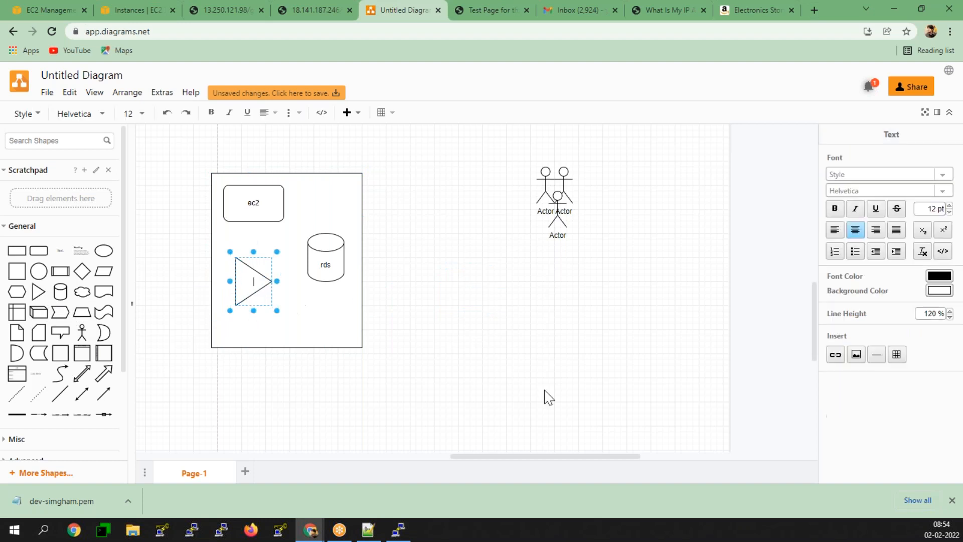
text(LB)
click(548, 397)
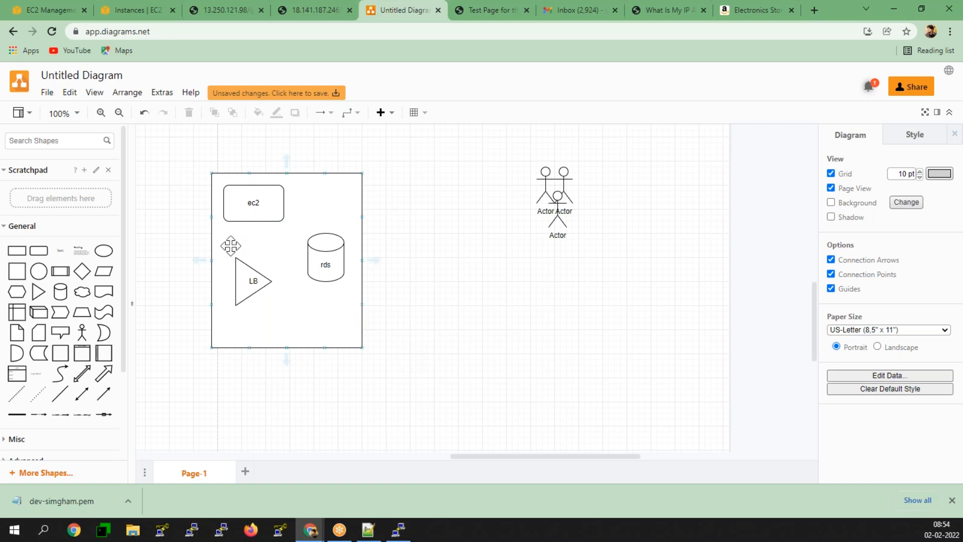
- Add a 'Cloud Watch' box beside the container and connect the container to it with an arrow
click(245, 212)
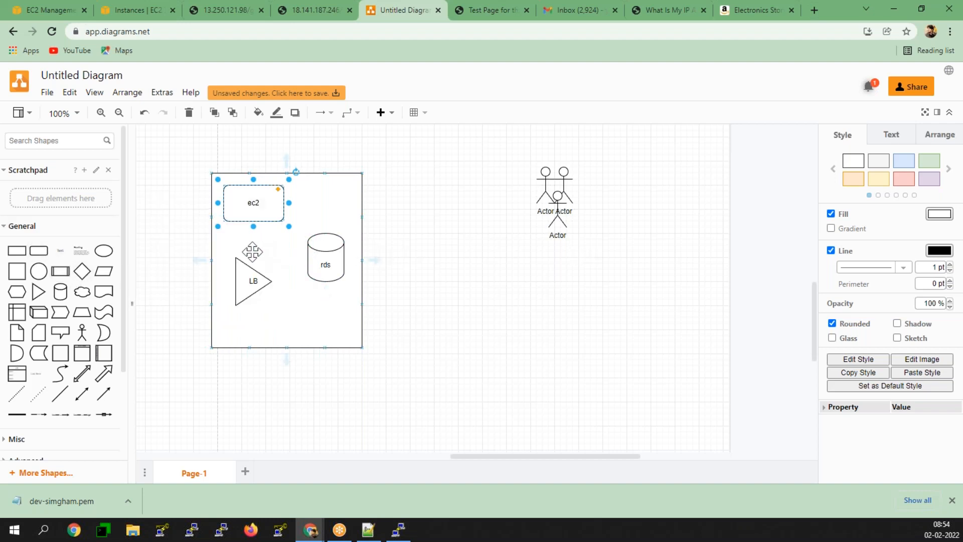
drag(45, 252, 429, 226)
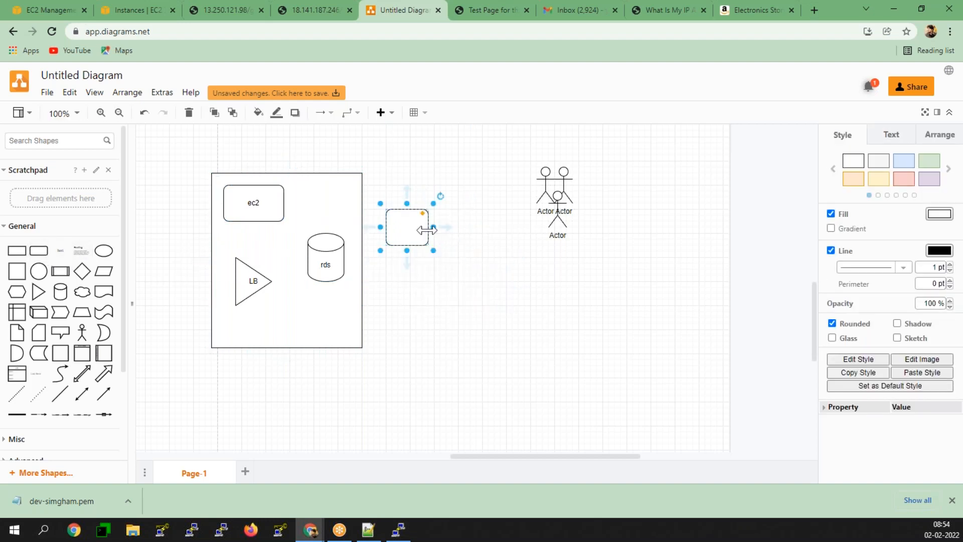
double_click(407, 227)
text(Clo)
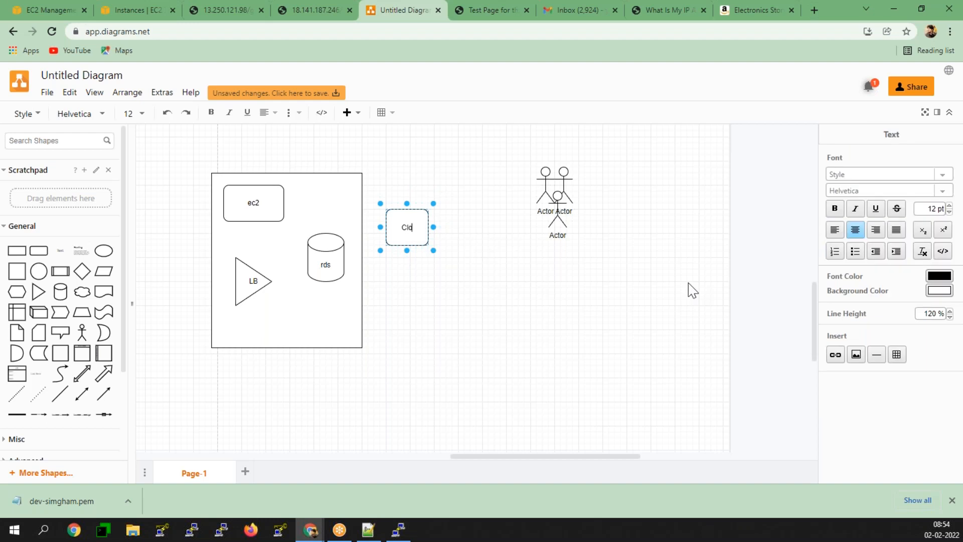
text(ud Watch)
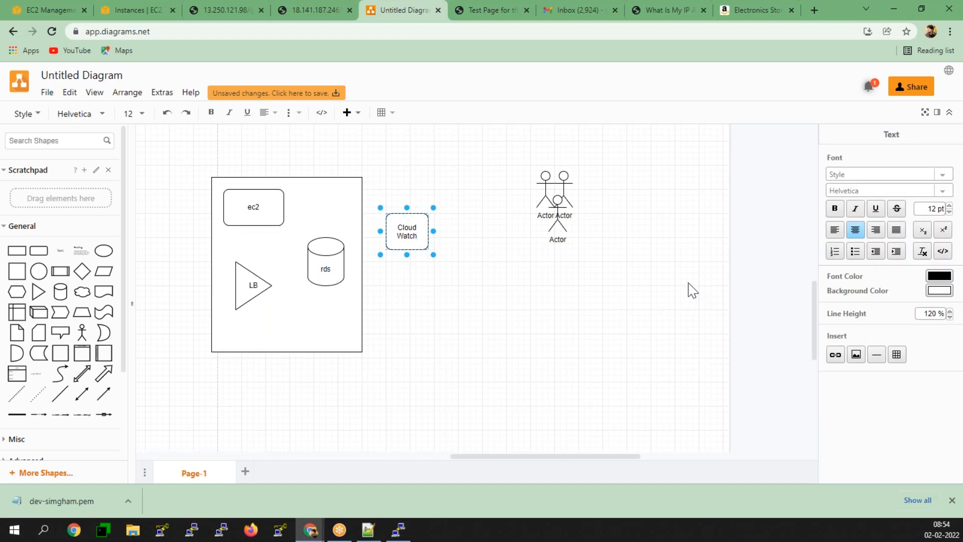
click(480, 336)
click(358, 233)
drag(376, 266, 390, 228)
click(462, 333)
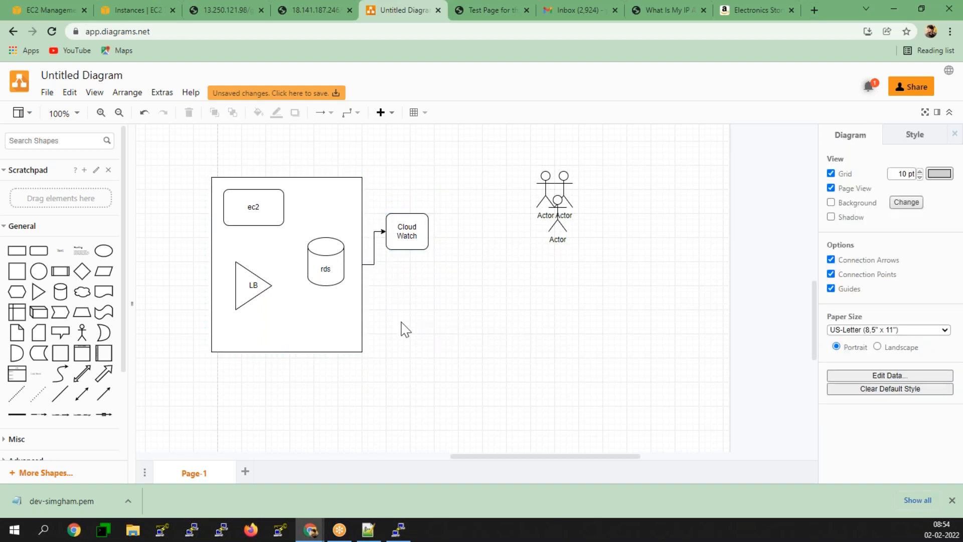
- Place another narrow rounded box next to Cloud Watch
click(38, 250)
drag(451, 297, 464, 237)
drag(523, 231, 493, 231)
drag(473, 234, 479, 234)
- Label the new box 'SNS' and draw arrows from Cloud Watch to SNS and from SNS to the actors
key(F2)
text(SNS)
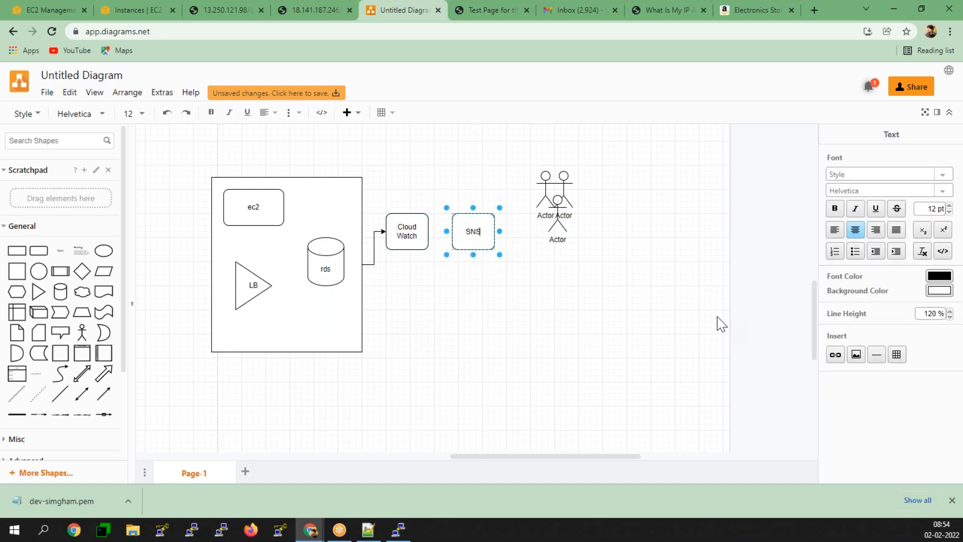
click(473, 325)
click(407, 227)
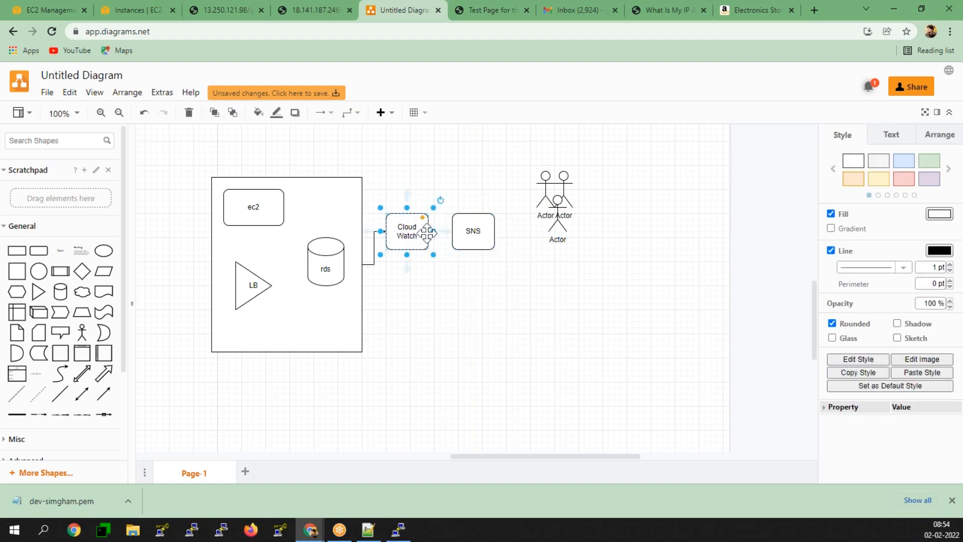
drag(447, 239, 454, 235)
click(485, 234)
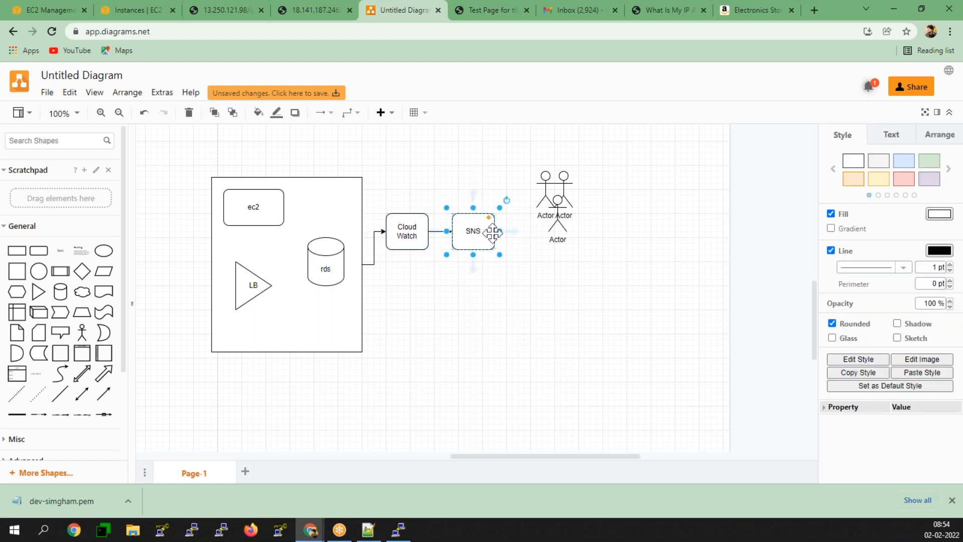
drag(515, 232, 546, 201)
click(493, 325)
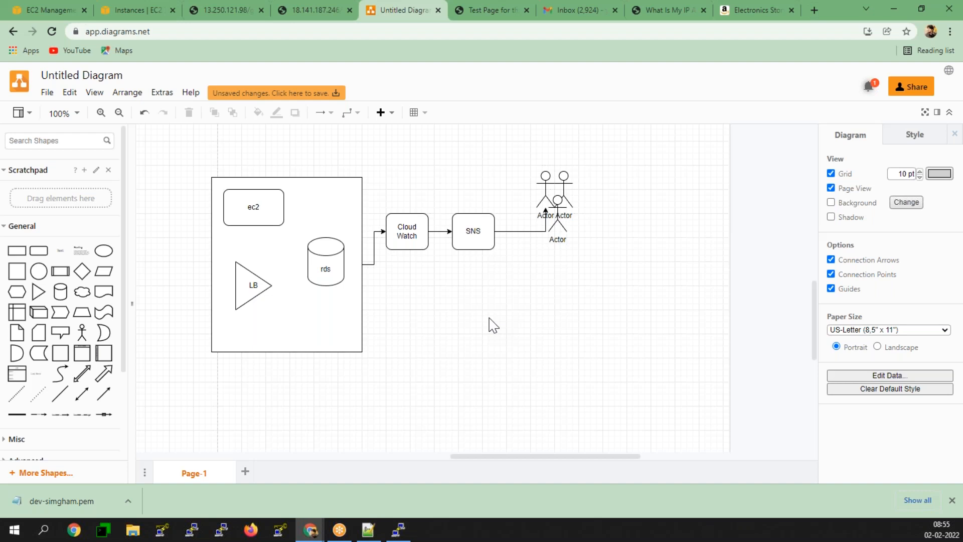
- Add a box below SNS, connected to it, labelled 'Simple Notification Services'
click(454, 234)
mouse_move(45, 257)
mouse_down()
mouse_move(474, 296)
mouse_move(472, 236)
mouse_move(473, 281)
mouse_up()
double_click(467, 302)
text(Simple )
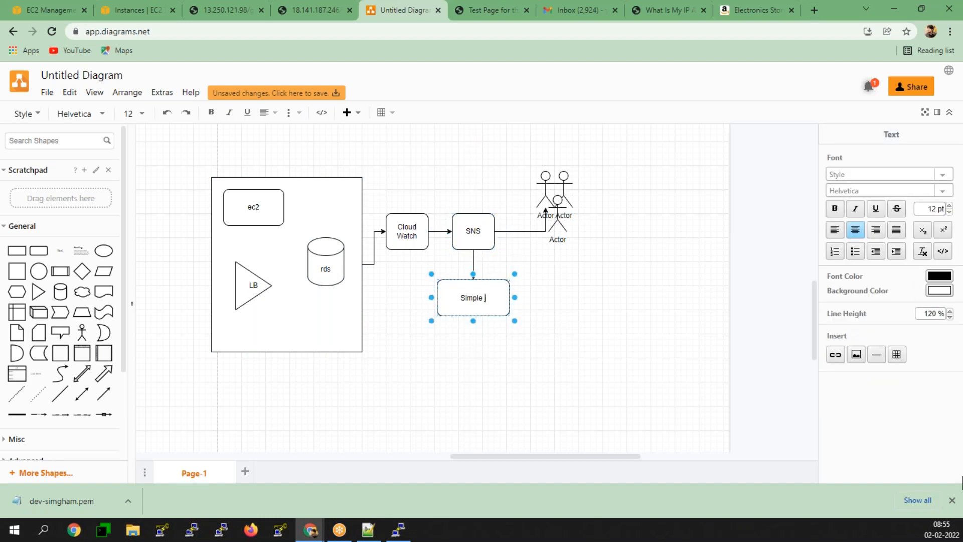
text(Notification Servoc)
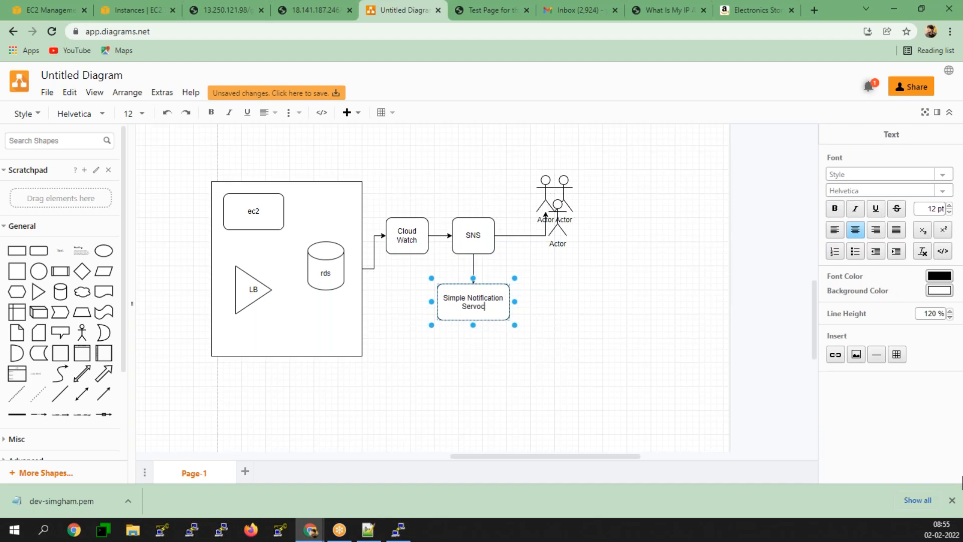
key(BackSpace)
key(BackSpace)
text(ices)
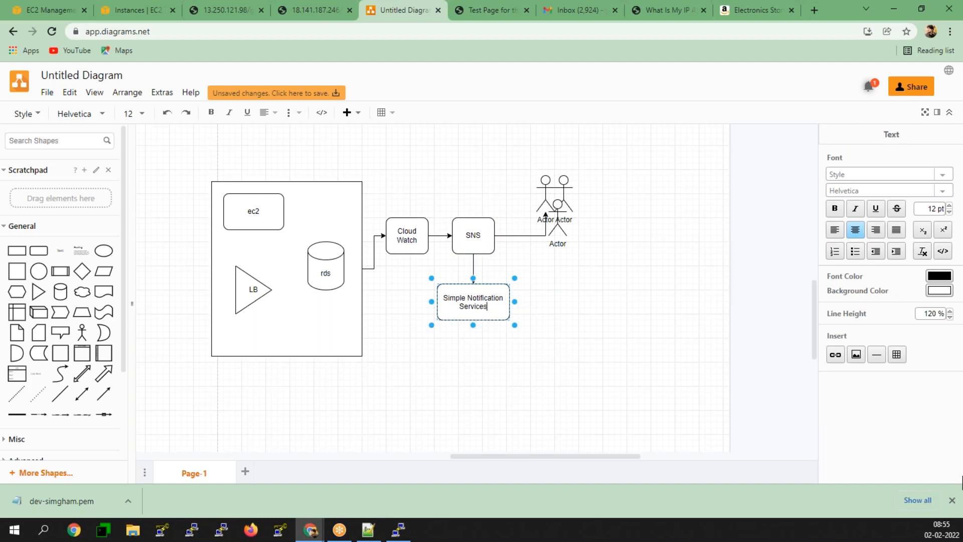